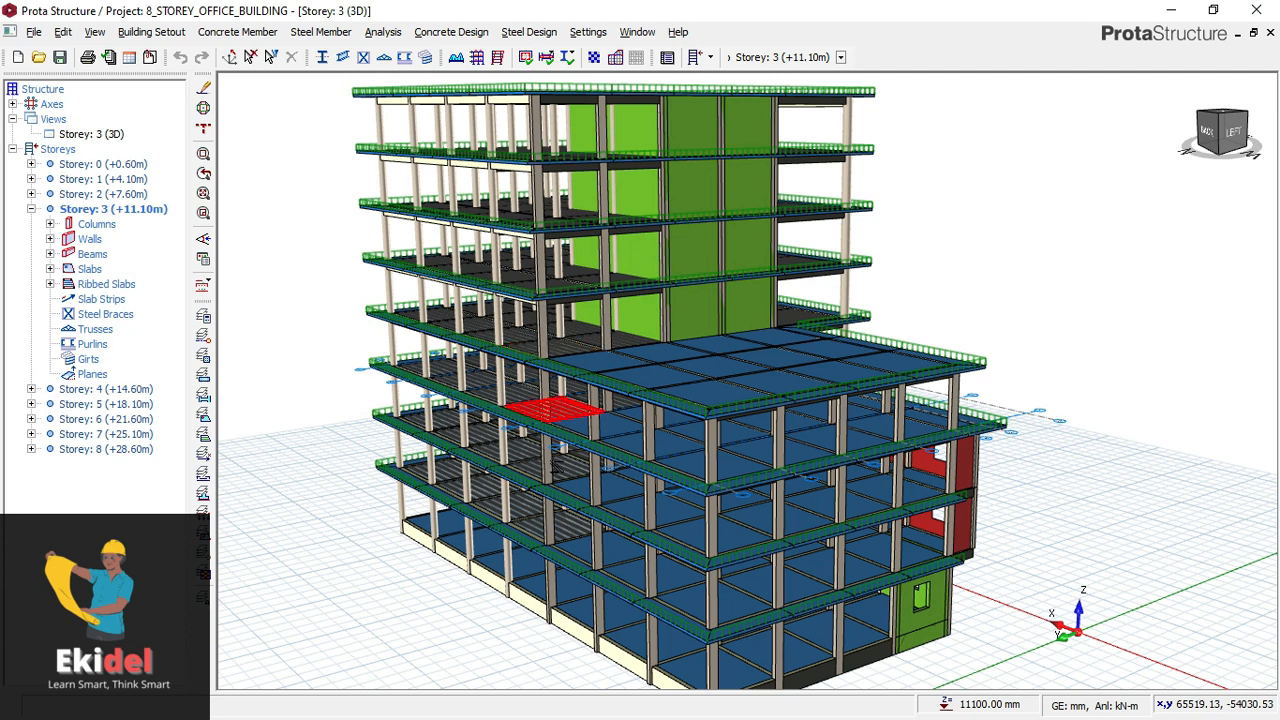
- Examine the eight-storey office building model in the 3D view
{"action": "scroll", "coordinate": [554, 422], "scroll_direction": "down", "scroll_amount": 1}
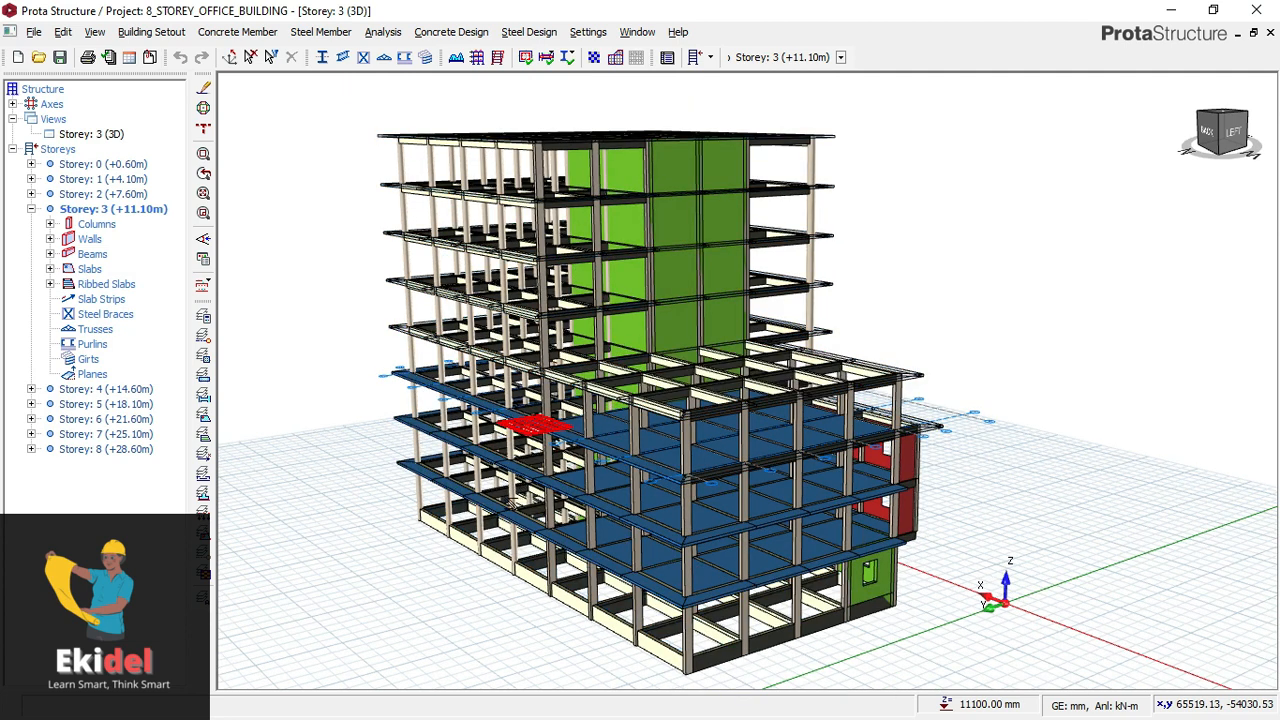
{"action": "scroll", "coordinate": [508, 502], "scroll_direction": "up", "scroll_amount": 1}
{"action": "scroll", "coordinate": [505, 515], "scroll_direction": "up", "scroll_amount": 1}
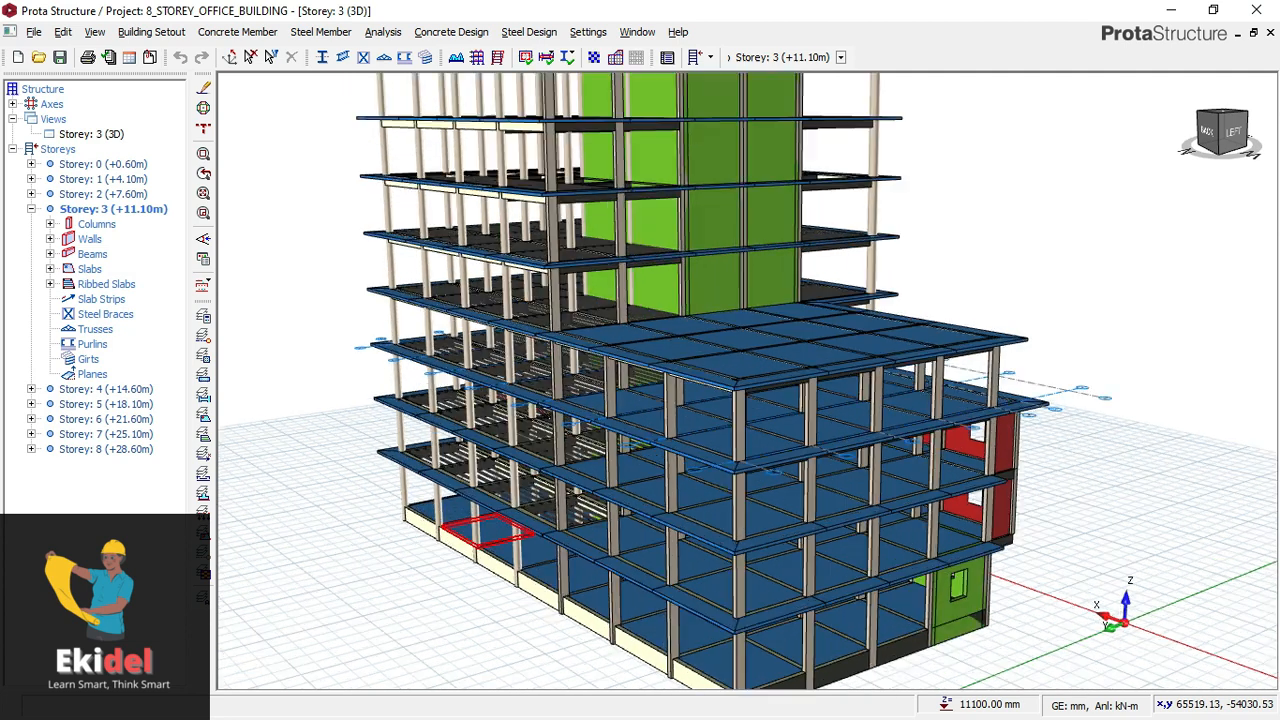
{"action": "scroll", "coordinate": [505, 515], "scroll_direction": "up", "scroll_amount": 1}
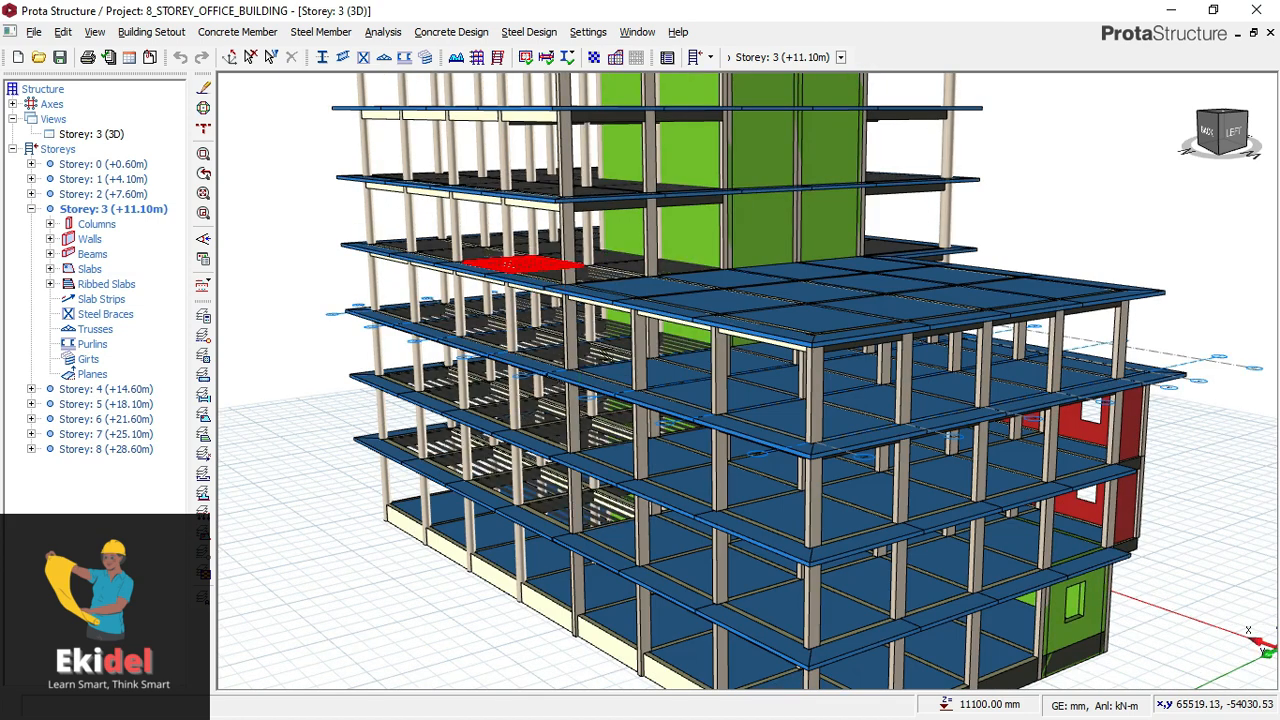
{"action": "scroll", "coordinate": [539, 258], "scroll_direction": "down", "scroll_amount": 1}
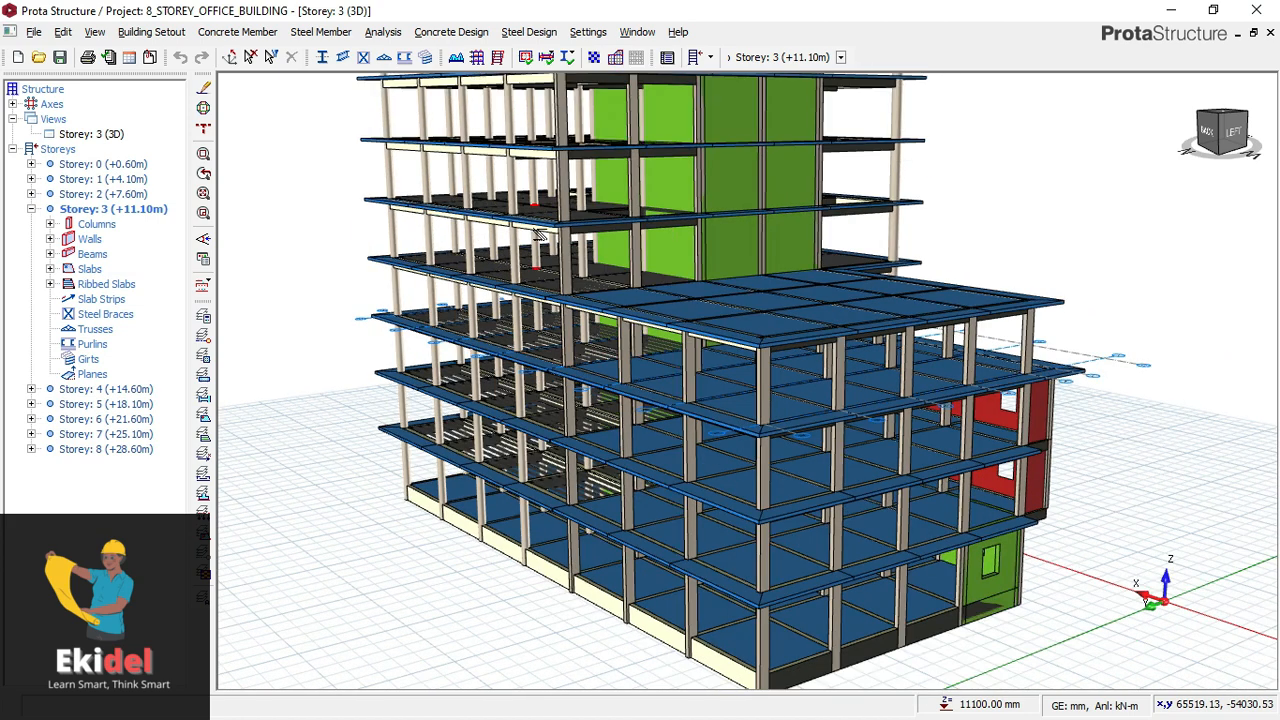
{"action": "scroll", "coordinate": [532, 290], "scroll_direction": "up", "scroll_amount": 1}
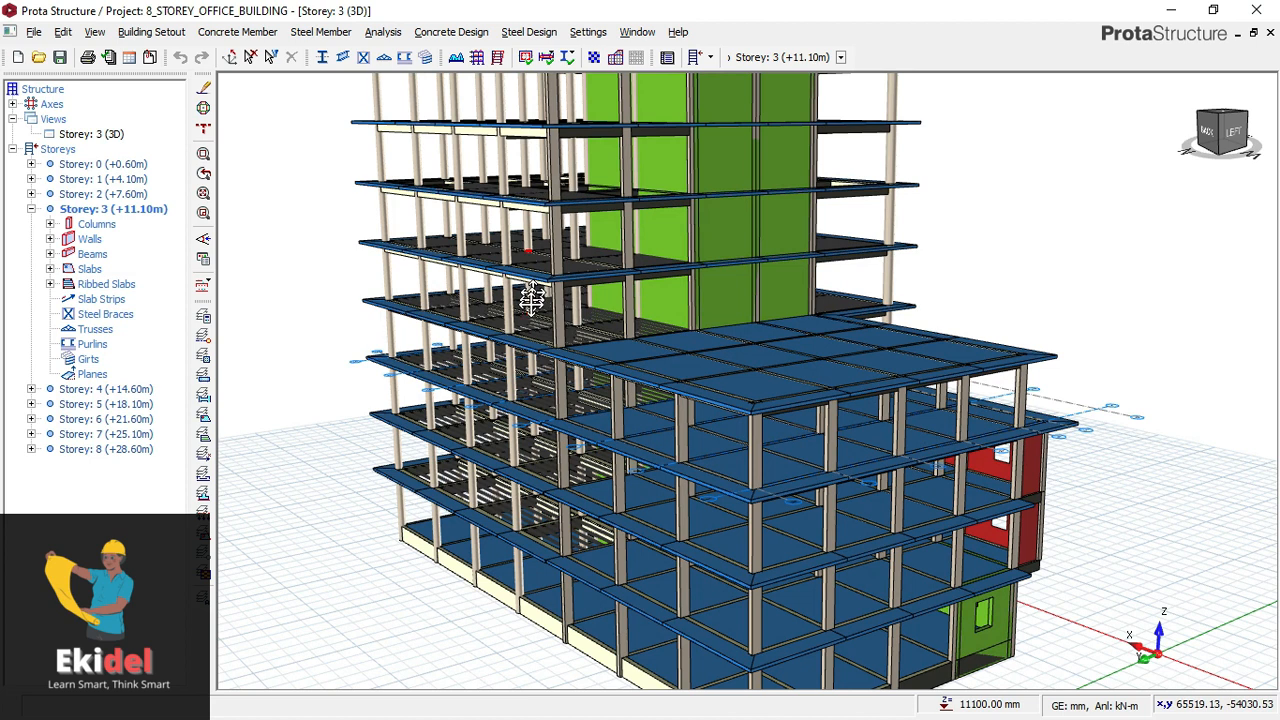
{"action": "middle_click_drag", "start_coordinate": [531, 299], "coordinate": [523, 333]}
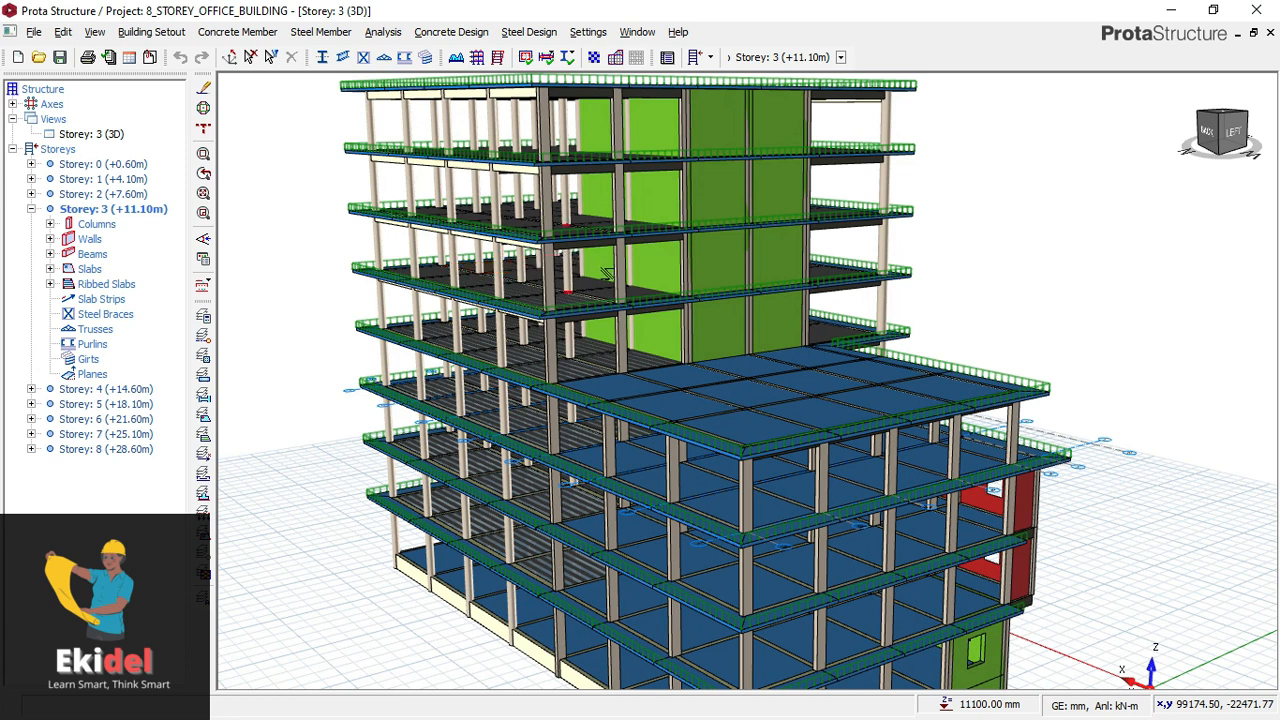
{"action": "scroll", "coordinate": [557, 326], "scroll_direction": "down", "scroll_amount": 2}
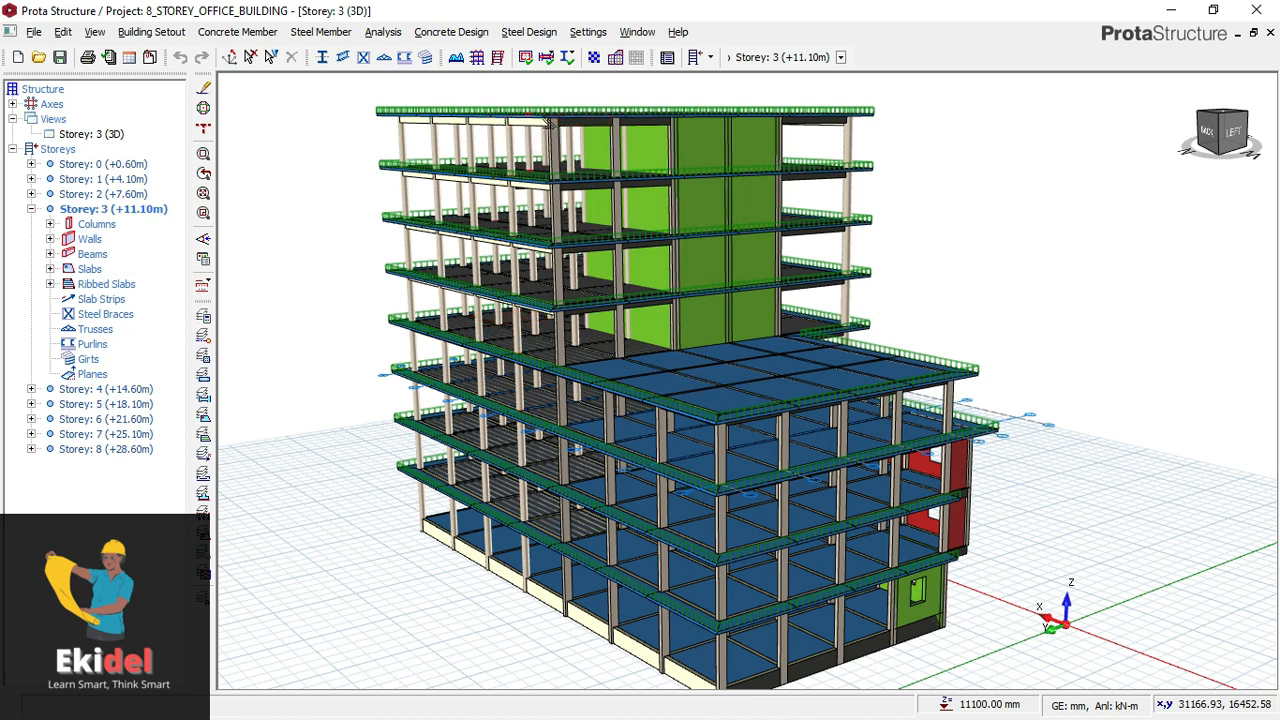
- Recolour the 3D model by the Design Status criterion and inspect the members around the building, including its front
{"action": "left_click", "coordinate": [203, 257]}
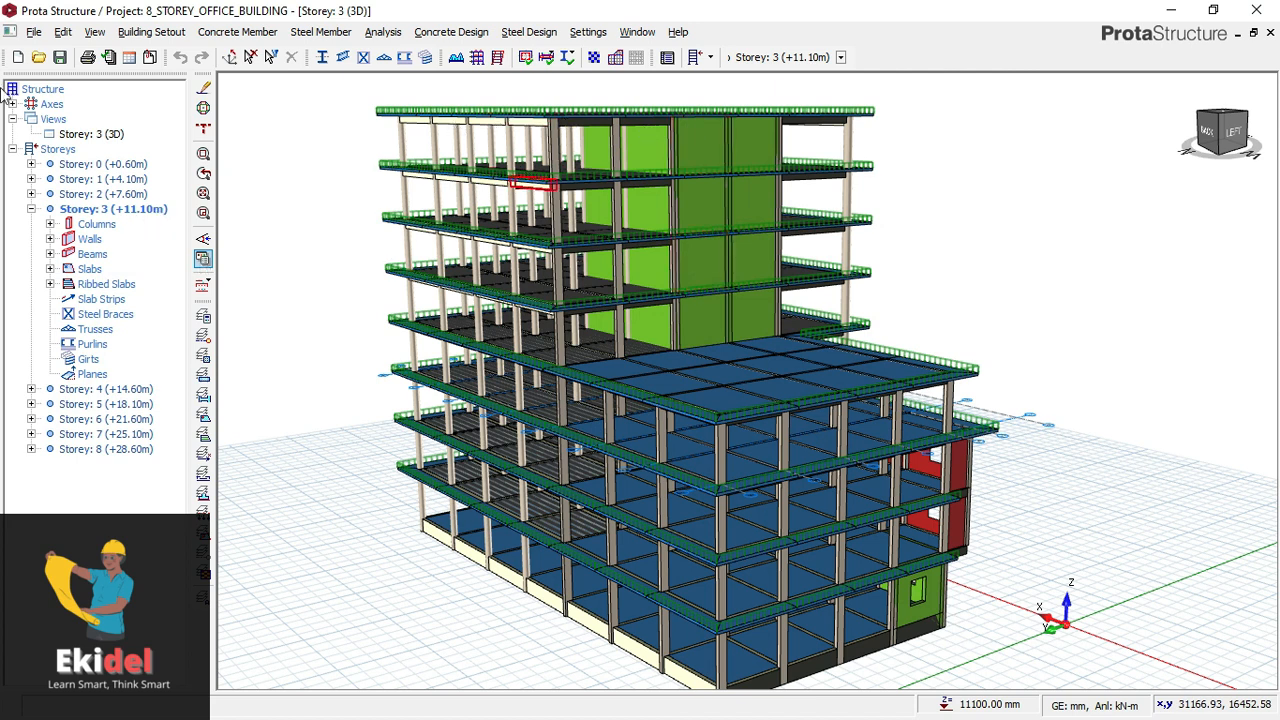
{"action": "left_click", "coordinate": [205, 258]}
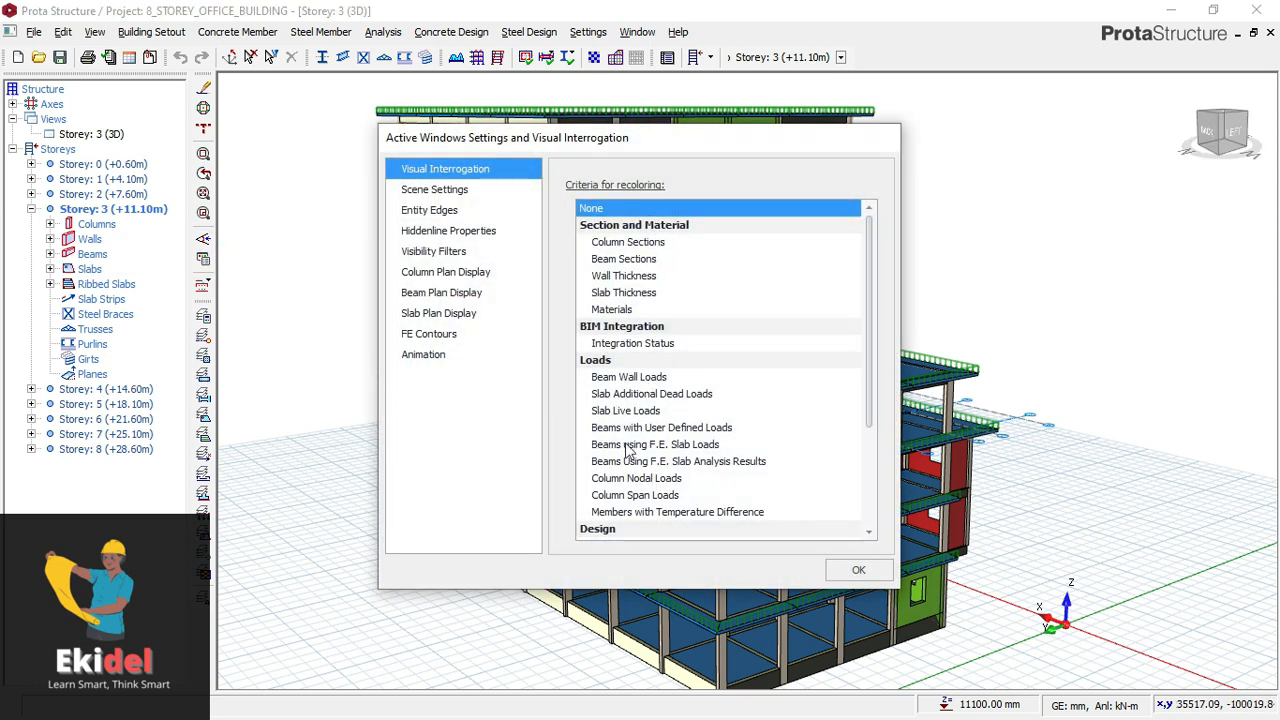
{"action": "scroll", "coordinate": [628, 450], "scroll_direction": "down", "scroll_amount": 1}
{"action": "left_click", "coordinate": [626, 498]}
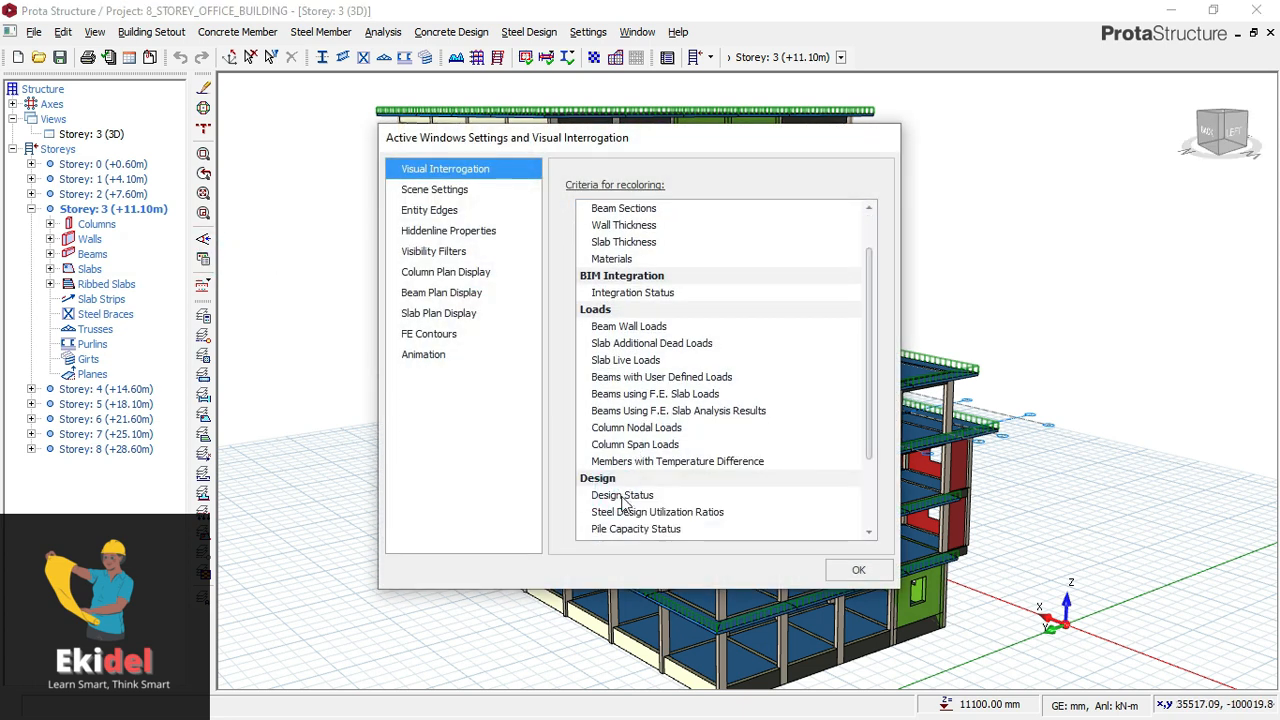
{"action": "left_click", "coordinate": [620, 495]}
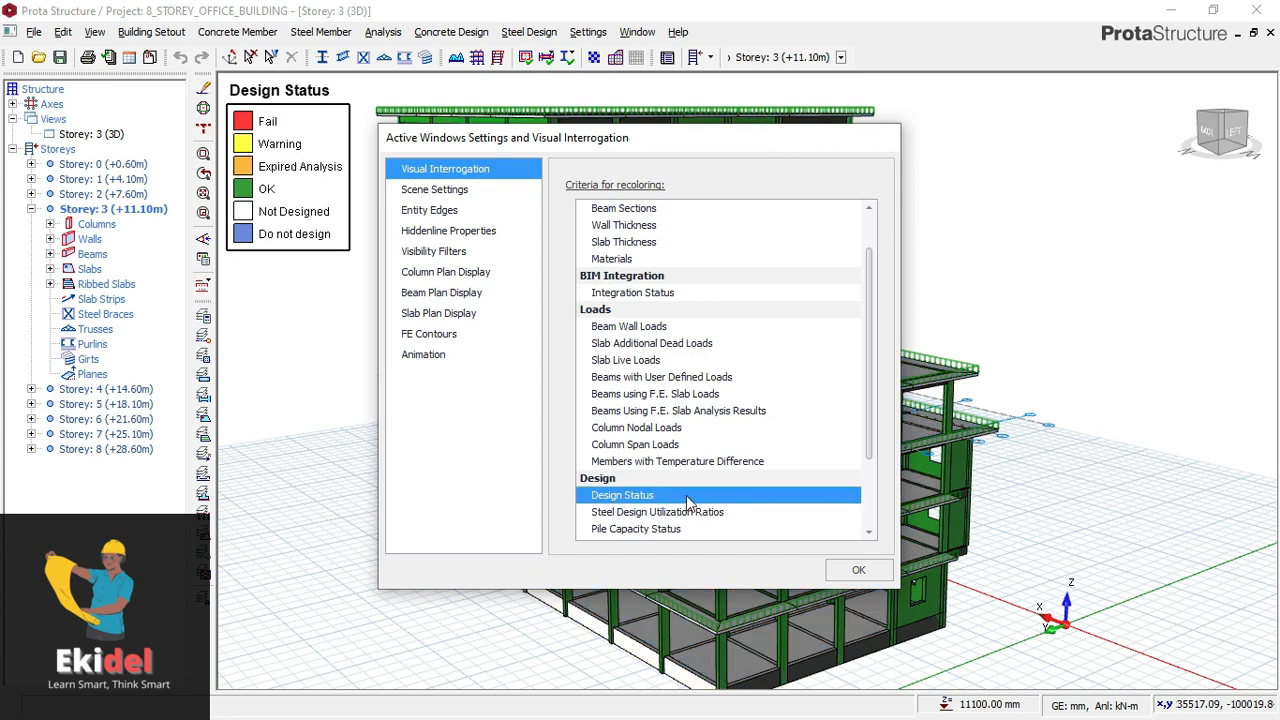
{"action": "left_click", "coordinate": [855, 572]}
{"action": "left_click", "coordinate": [618, 225]}
{"action": "mouse_move", "coordinate": [748, 266]}
{"action": "left_mouse_down"}
{"action": "mouse_move", "coordinate": [726, 257]}
{"action": "mouse_move", "coordinate": [656, 276]}
{"action": "mouse_move", "coordinate": [686, 269]}
{"action": "left_mouse_up"}
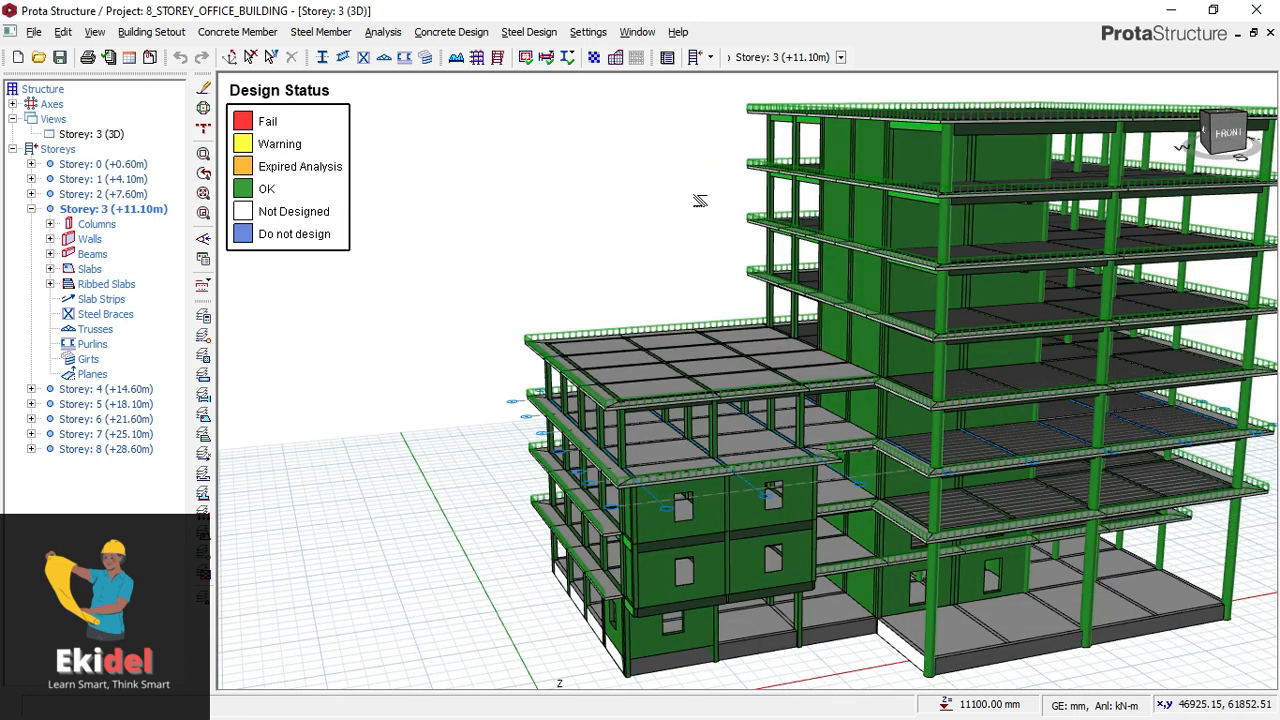
{"action": "left_click_drag", "start_coordinate": [657, 211], "coordinate": [540, 207]}
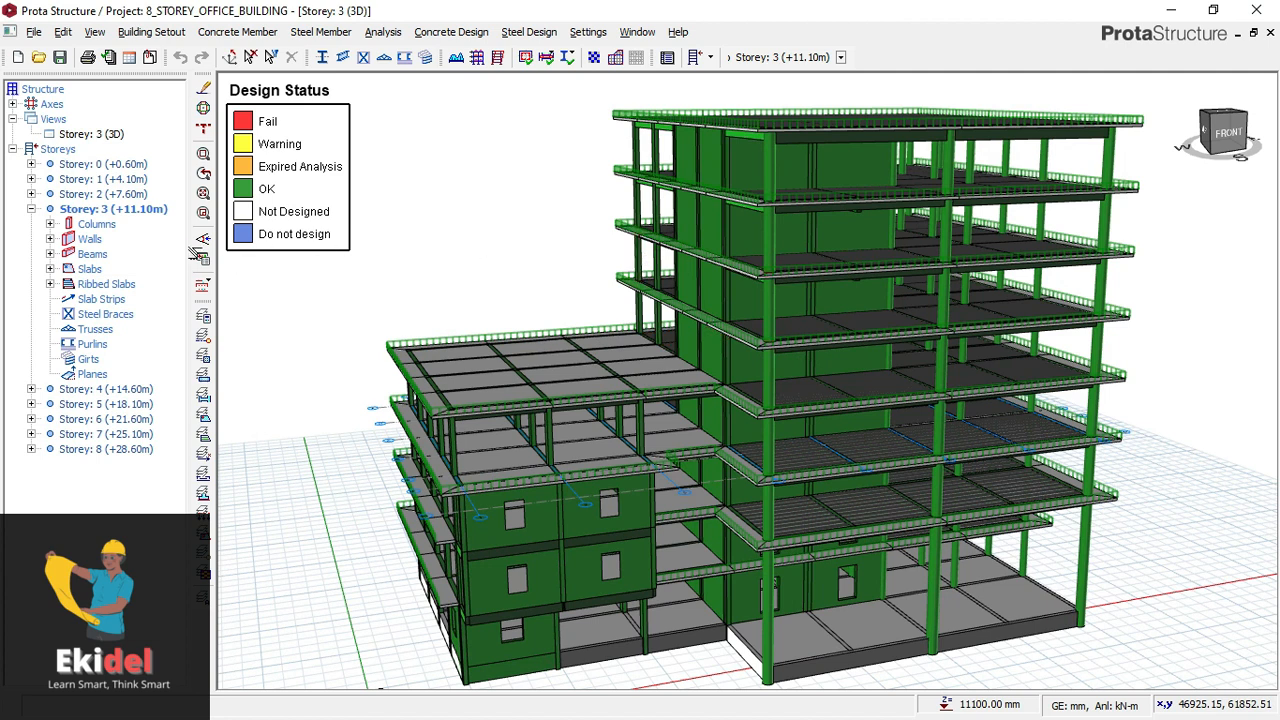
- Reset the model's visual interrogation recolouring criterion to None
{"action": "left_click", "coordinate": [204, 260]}
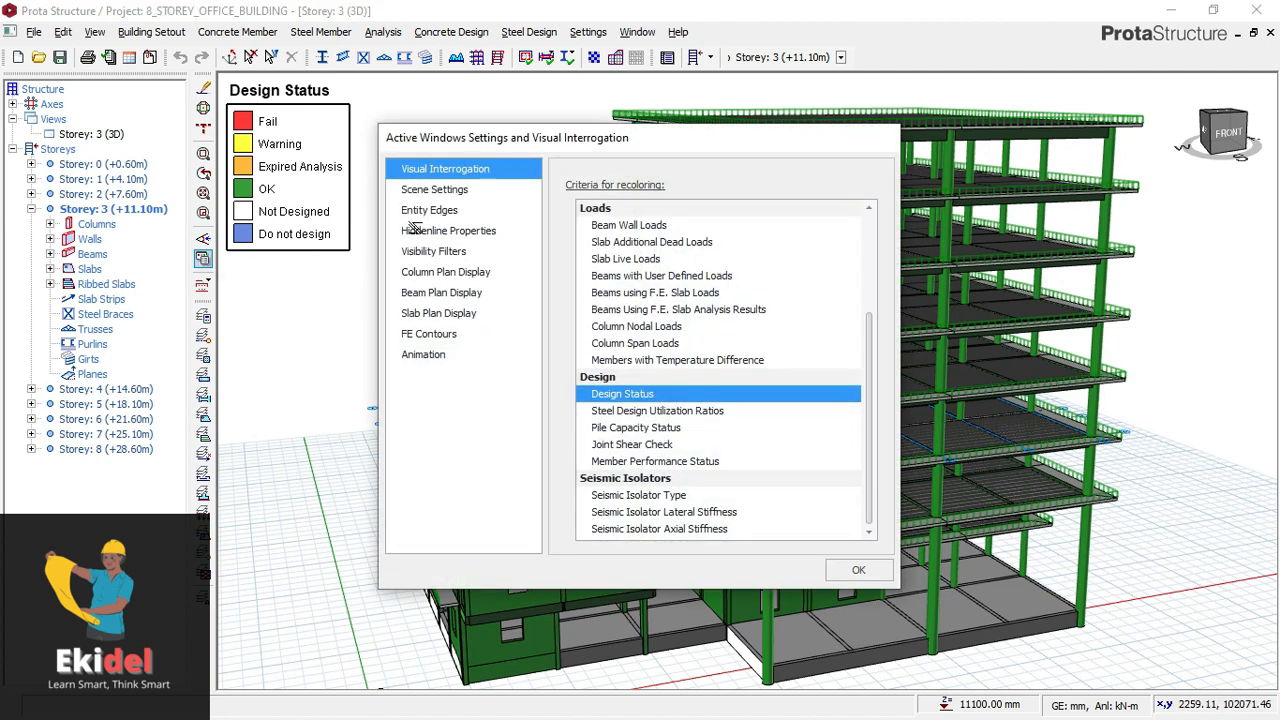
{"action": "scroll", "coordinate": [674, 254], "scroll_direction": "up", "scroll_amount": 3}
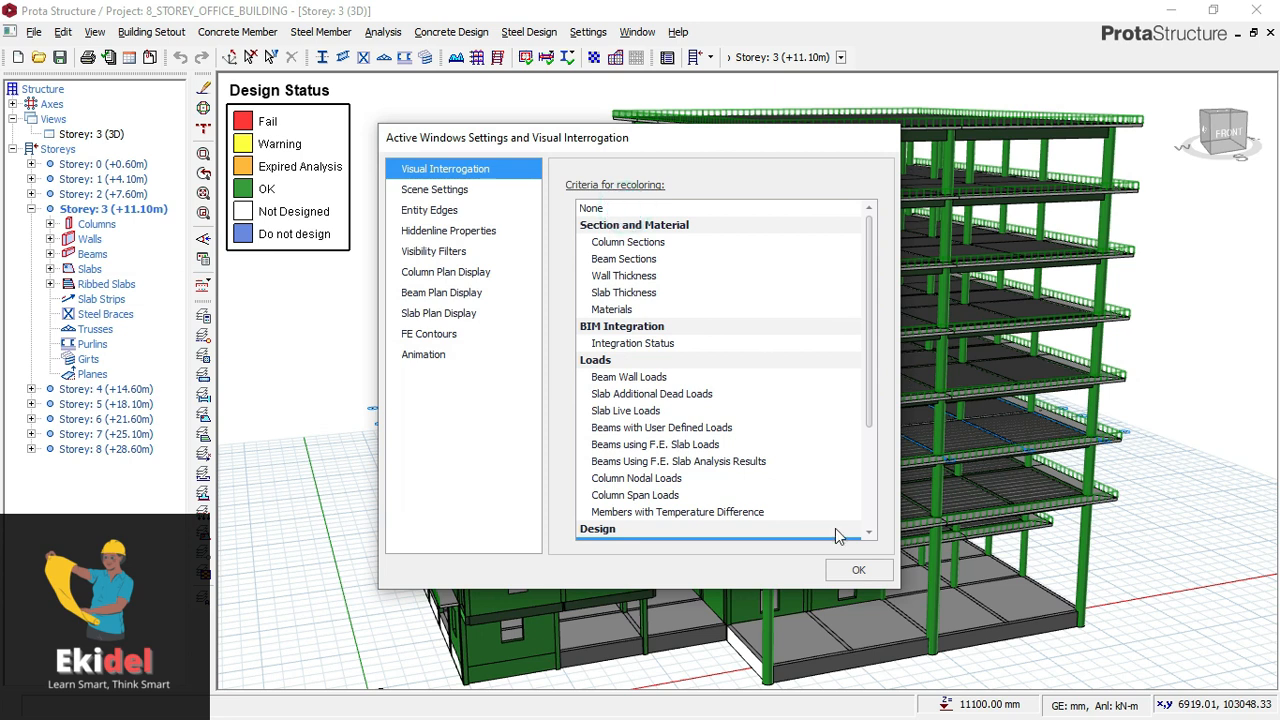
{"action": "left_click", "coordinate": [638, 208]}
{"action": "left_click", "coordinate": [858, 569]}
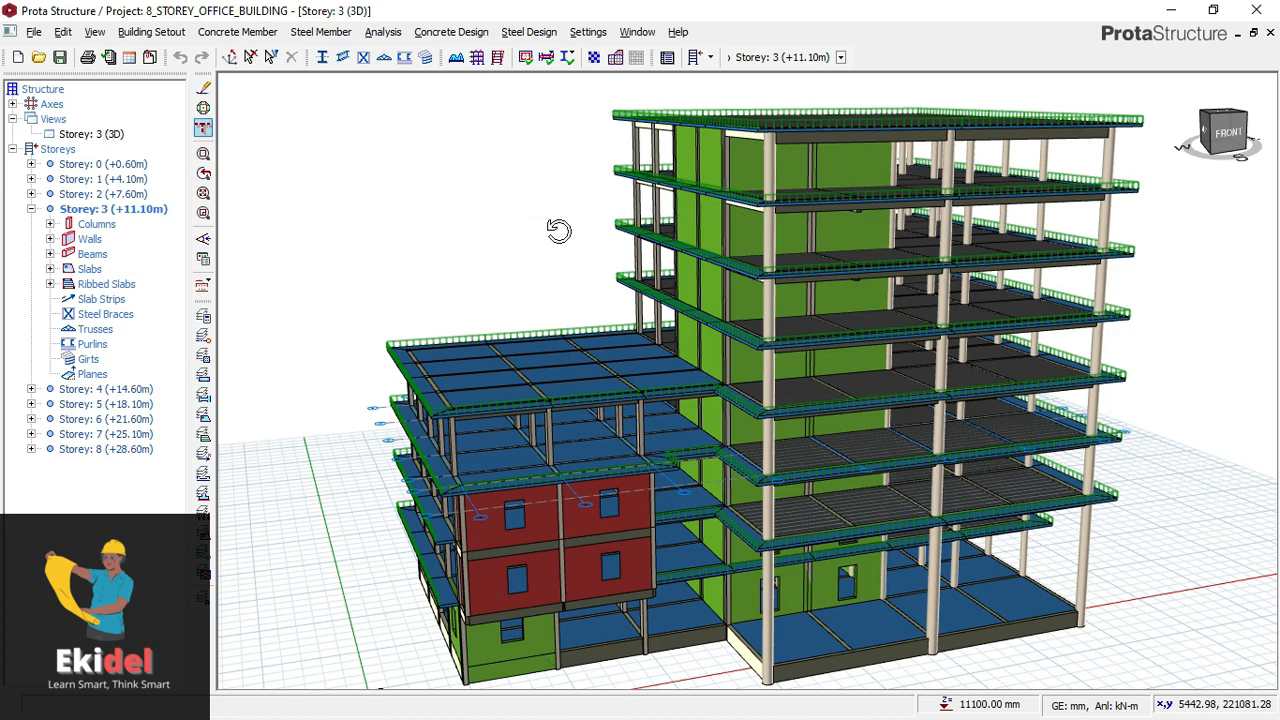
- Inspect the properties of the walls and a circular column on storey 6 from the back of the 3D model
{"action": "mouse_move", "coordinate": [582, 232]}
{"action": "left_mouse_down"}
{"action": "mouse_move", "coordinate": [668, 231]}
{"action": "mouse_move", "coordinate": [700, 214]}
{"action": "mouse_move", "coordinate": [726, 223]}
{"action": "left_mouse_up"}
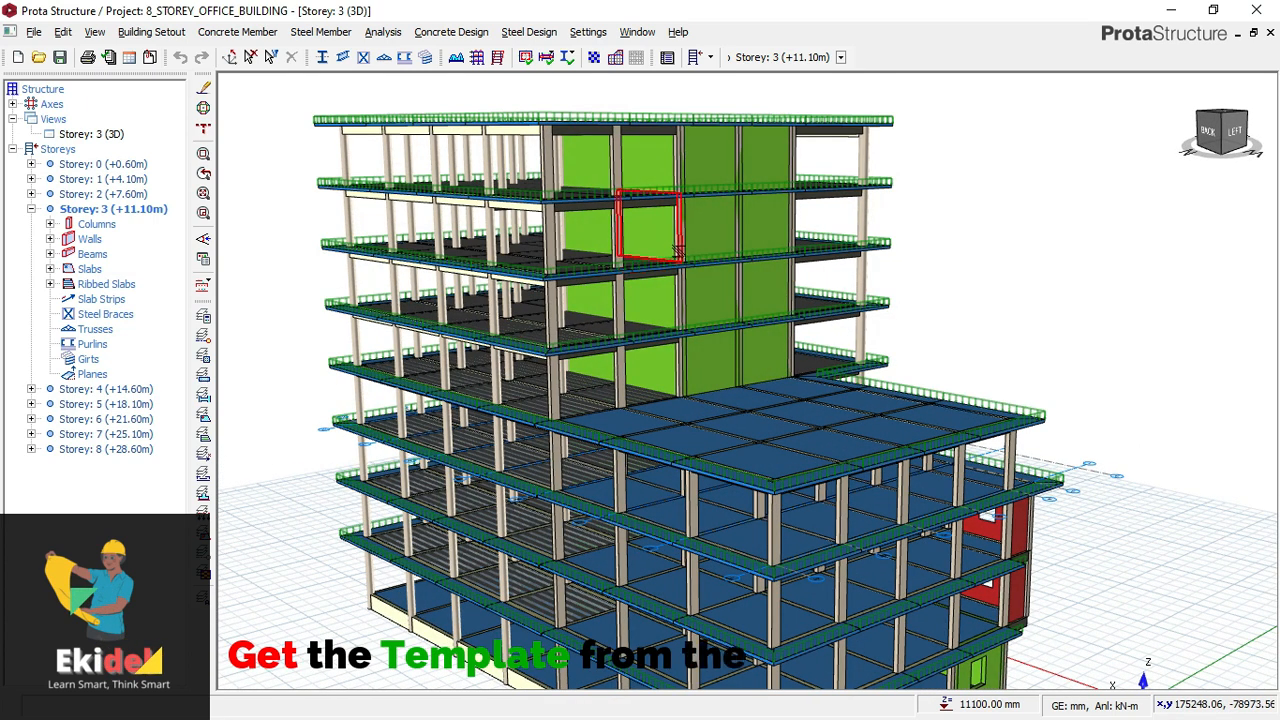
{"action": "middle_click_drag", "start_coordinate": [662, 288], "coordinate": [674, 260]}
{"action": "mouse_move", "coordinate": [672, 262]}
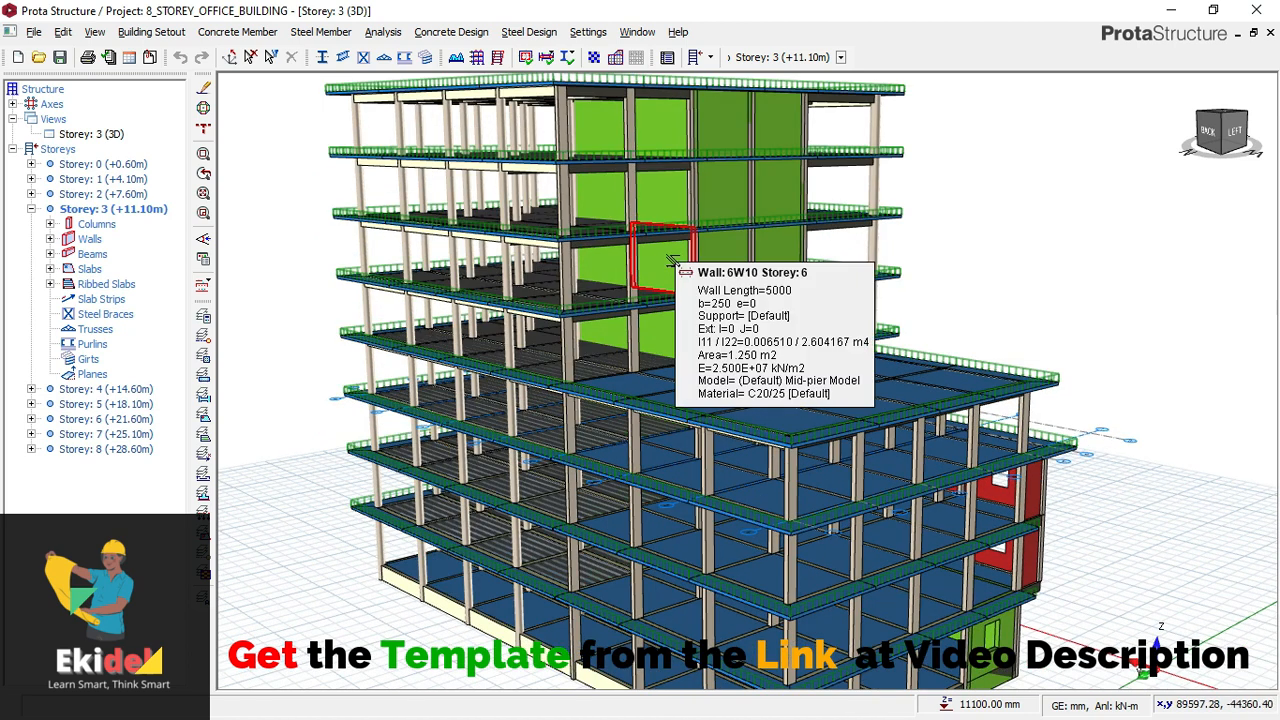
{"action": "mouse_move", "coordinate": [614, 272]}
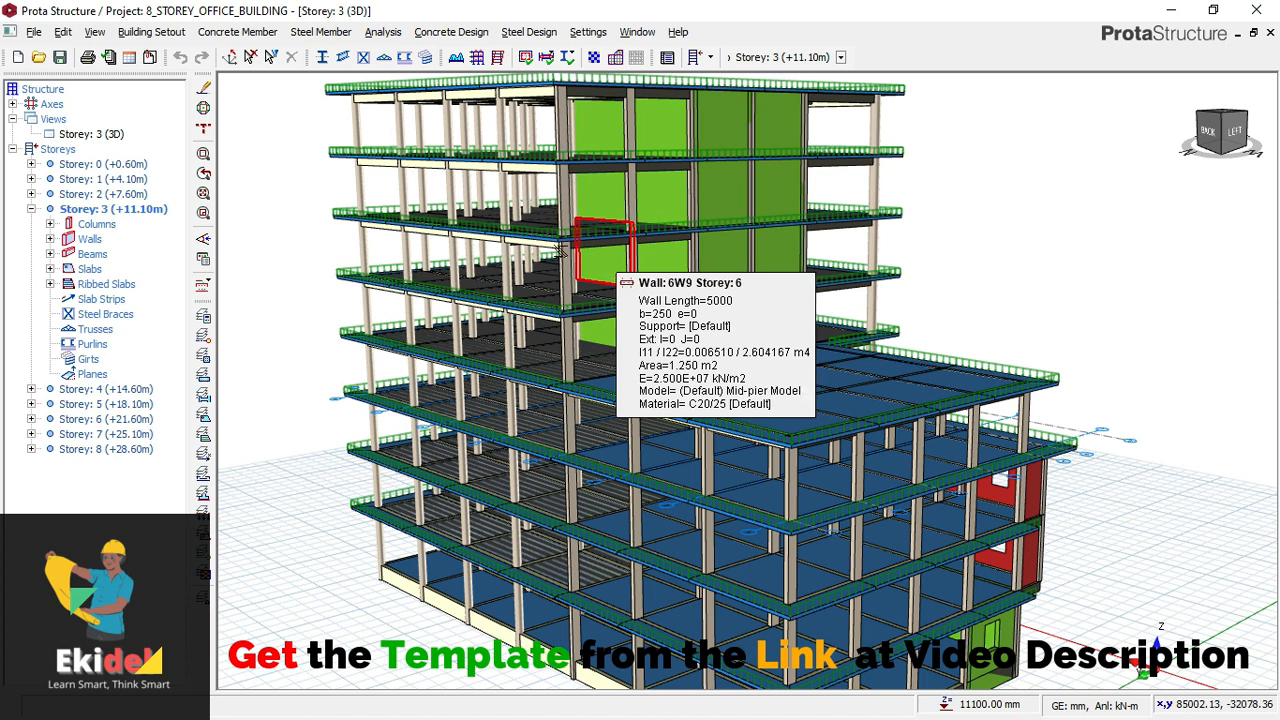
{"action": "scroll", "coordinate": [551, 304], "scroll_direction": "down", "scroll_amount": 1}
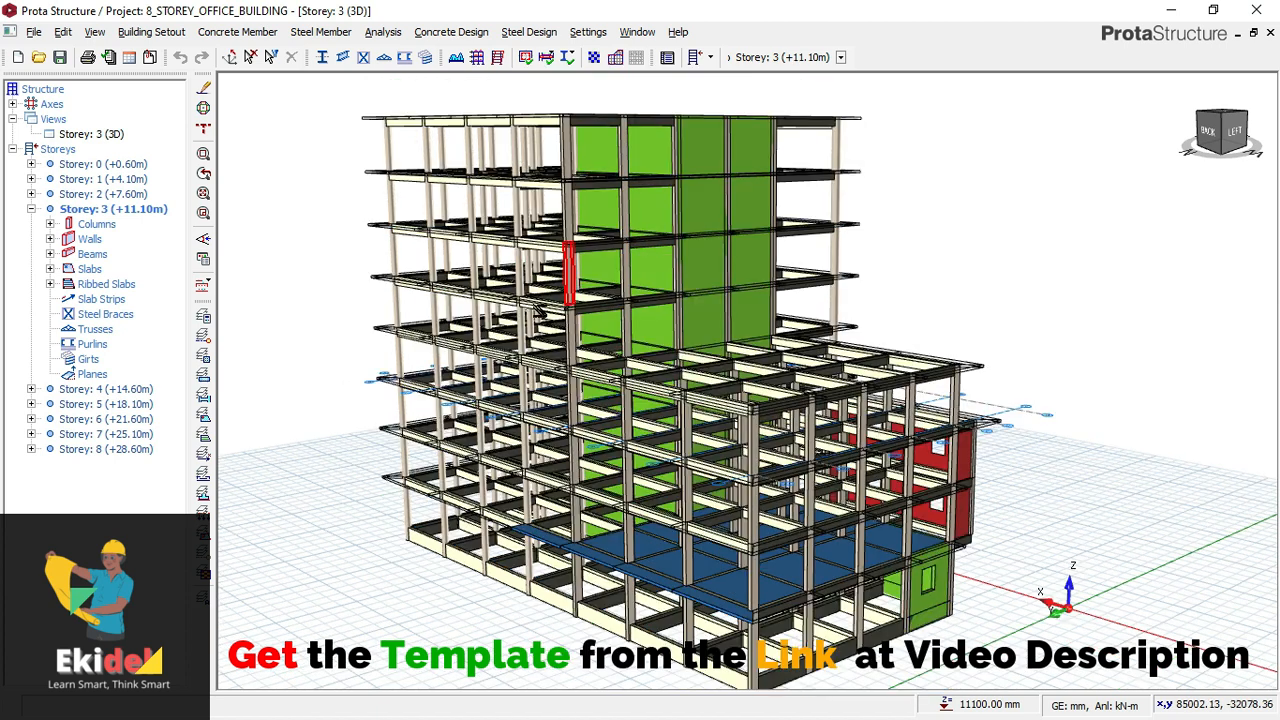
{"action": "scroll", "coordinate": [537, 318], "scroll_direction": "up", "scroll_amount": 1}
{"action": "middle_click_drag", "start_coordinate": [551, 328], "coordinate": [565, 337]}
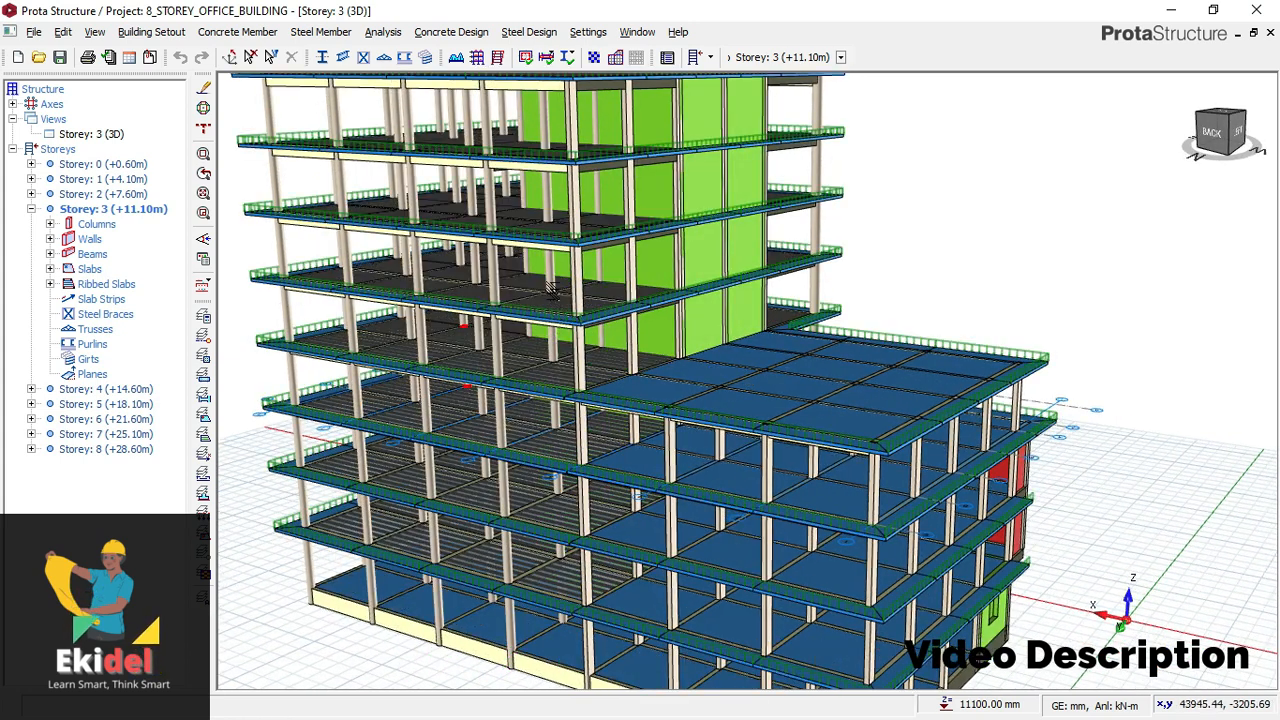
{"action": "scroll", "coordinate": [575, 289], "scroll_direction": "up", "scroll_amount": 1}
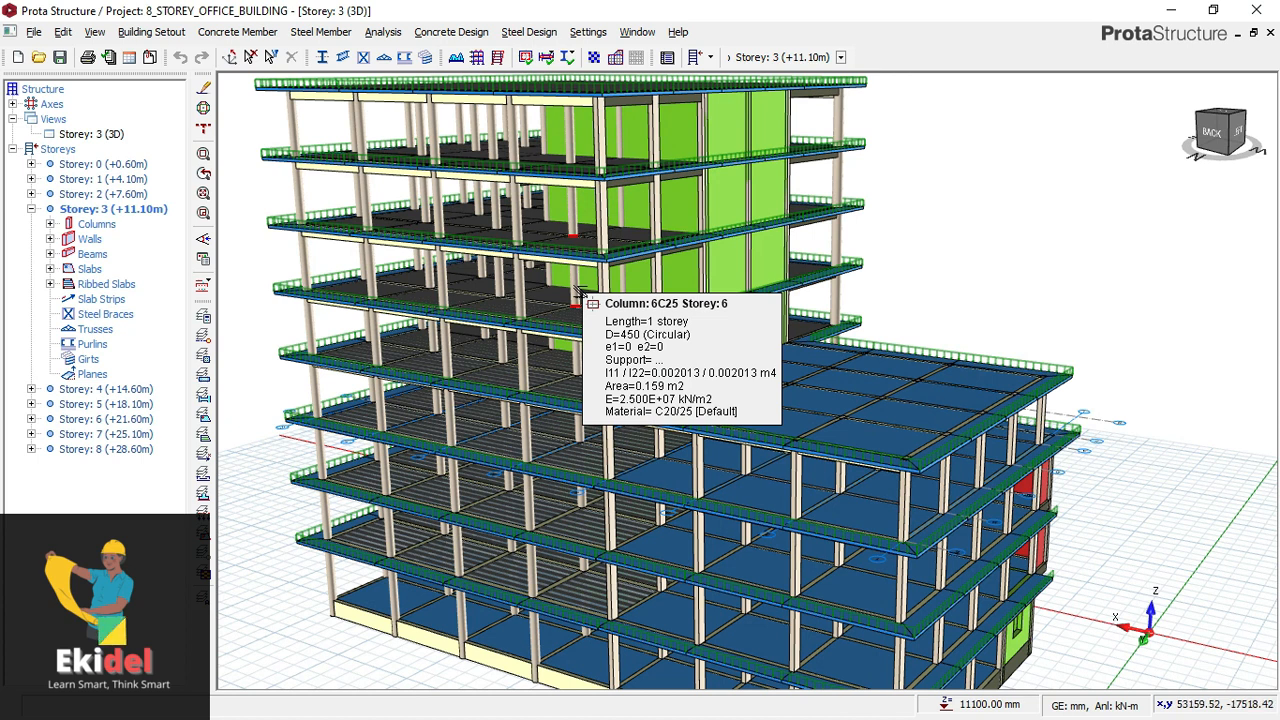
{"action": "left_click", "coordinate": [455, 57]}
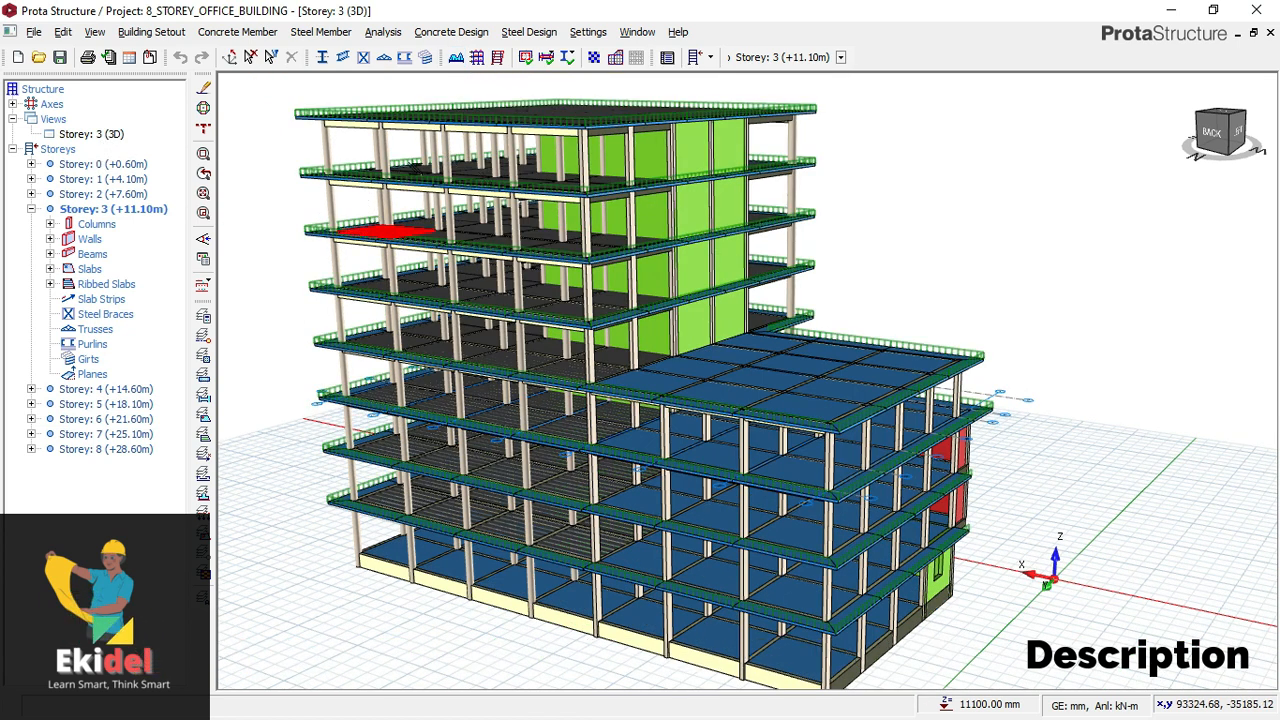
- Change the Storey 3 view from 3D to Plan and show the whole floor layout
{"action": "left_click", "coordinate": [90, 134]}
{"action": "right_click", "coordinate": [91, 133]}
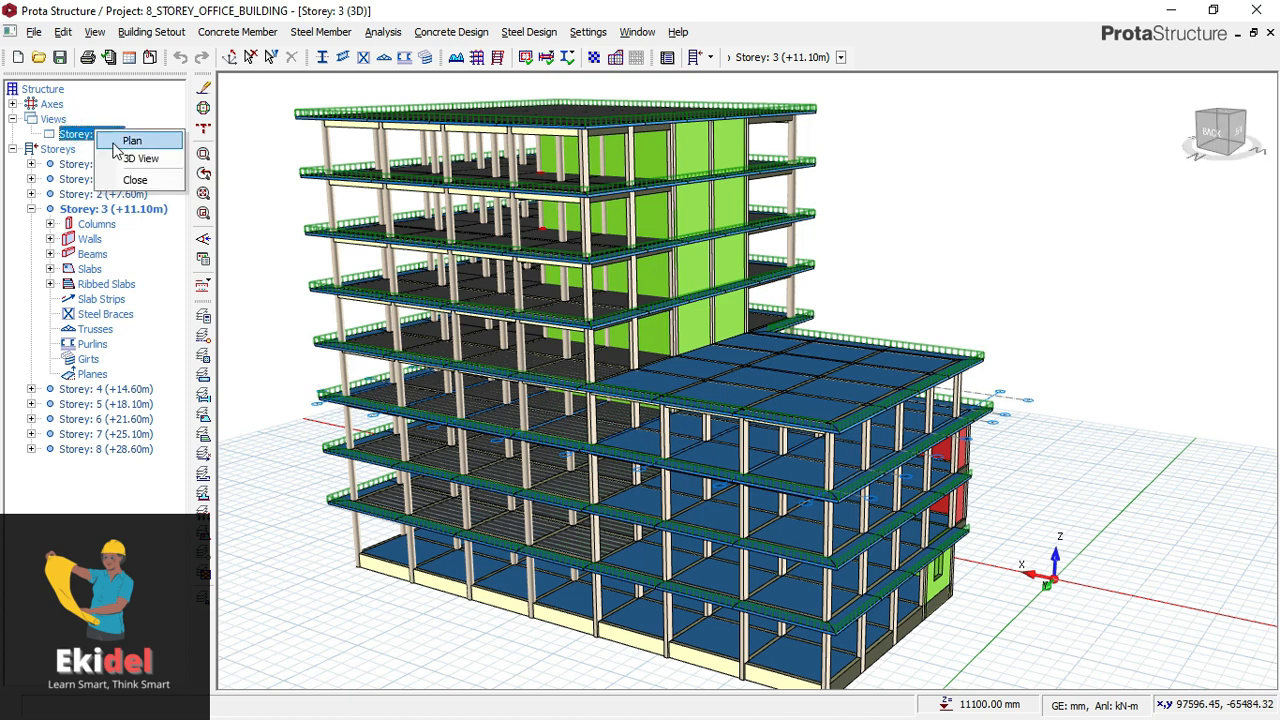
{"action": "left_click", "coordinate": [140, 141]}
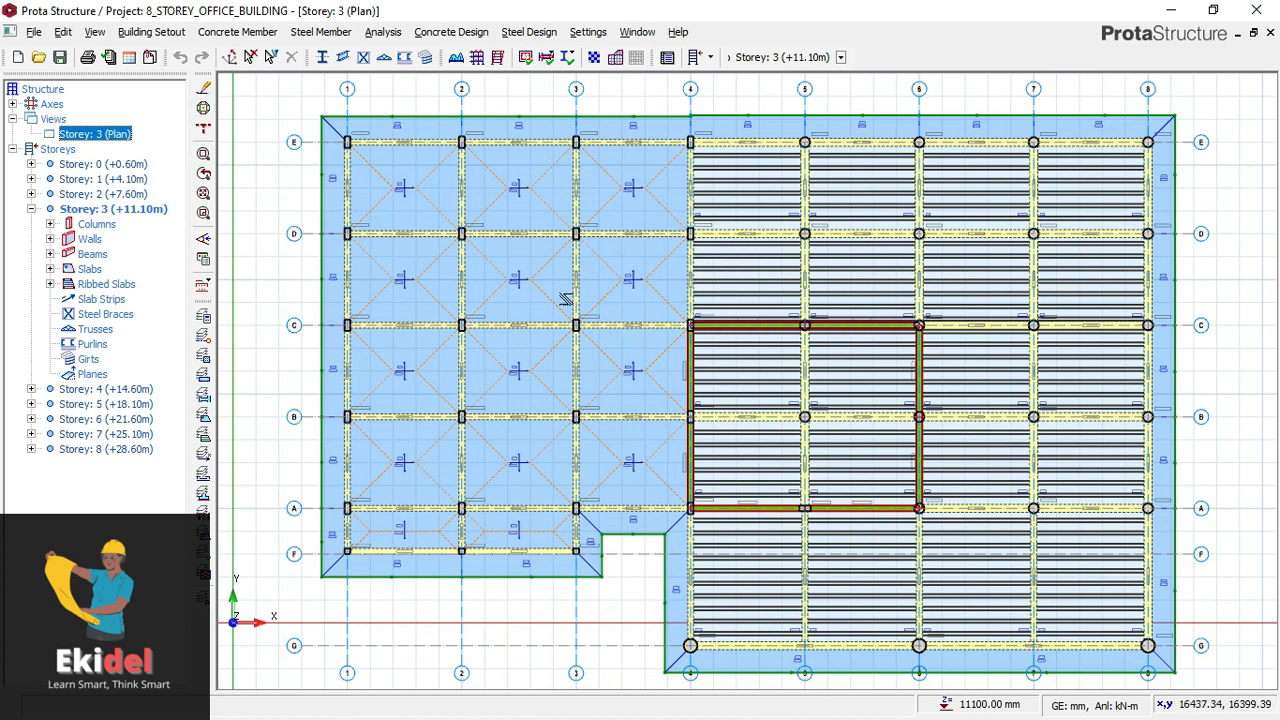
{"action": "middle_click_drag", "start_coordinate": [576, 284], "coordinate": [583, 280]}
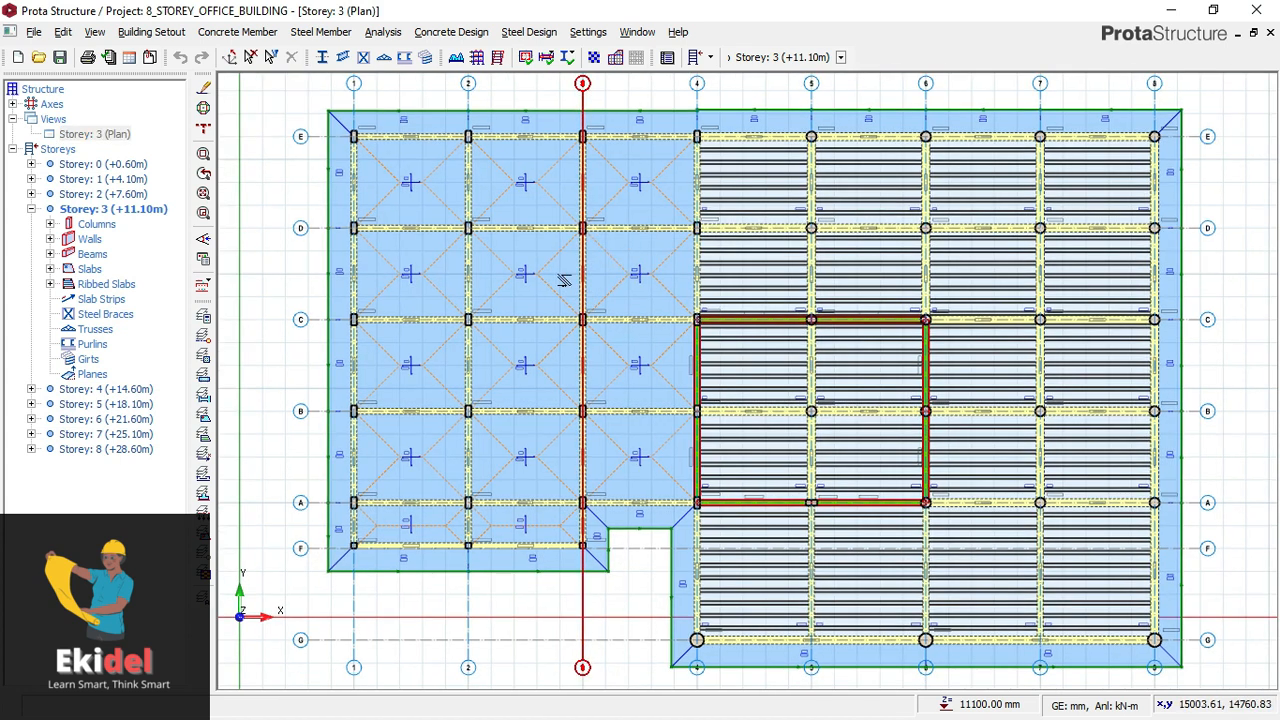
{"action": "scroll", "coordinate": [555, 273], "scroll_direction": "up", "scroll_amount": 1}
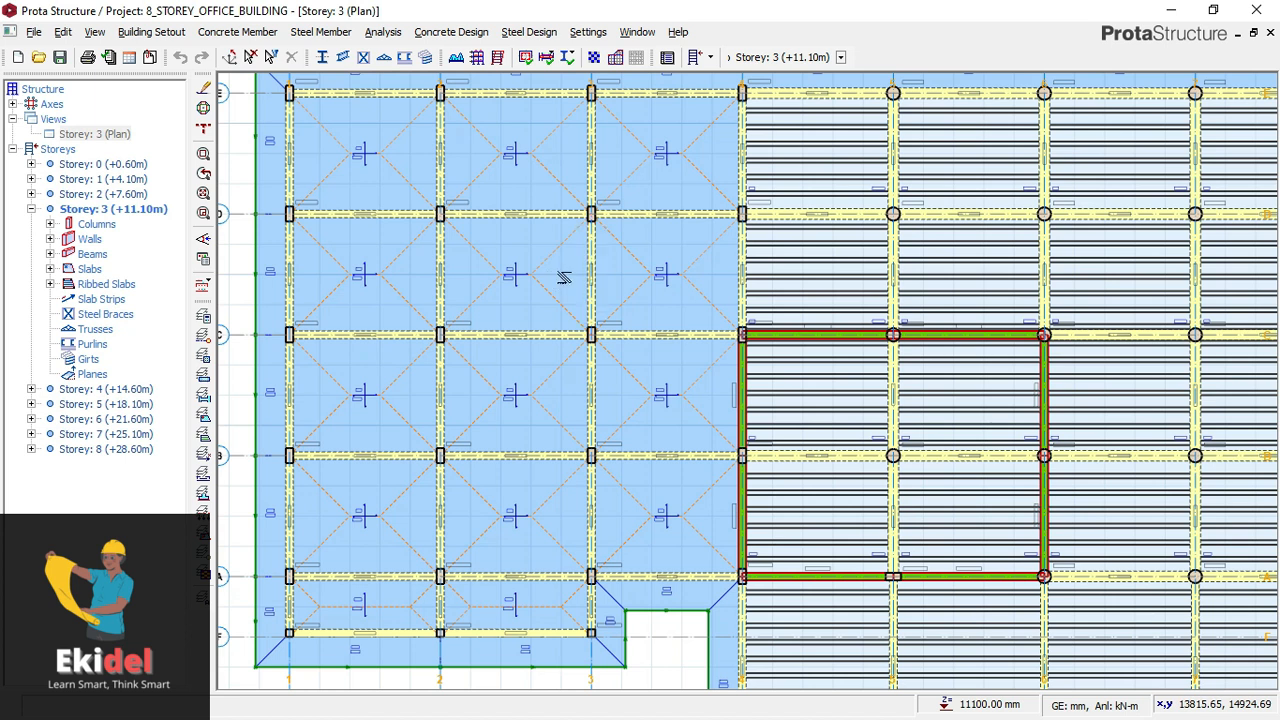
{"action": "scroll", "coordinate": [468, 239], "scroll_direction": "down", "scroll_amount": 1}
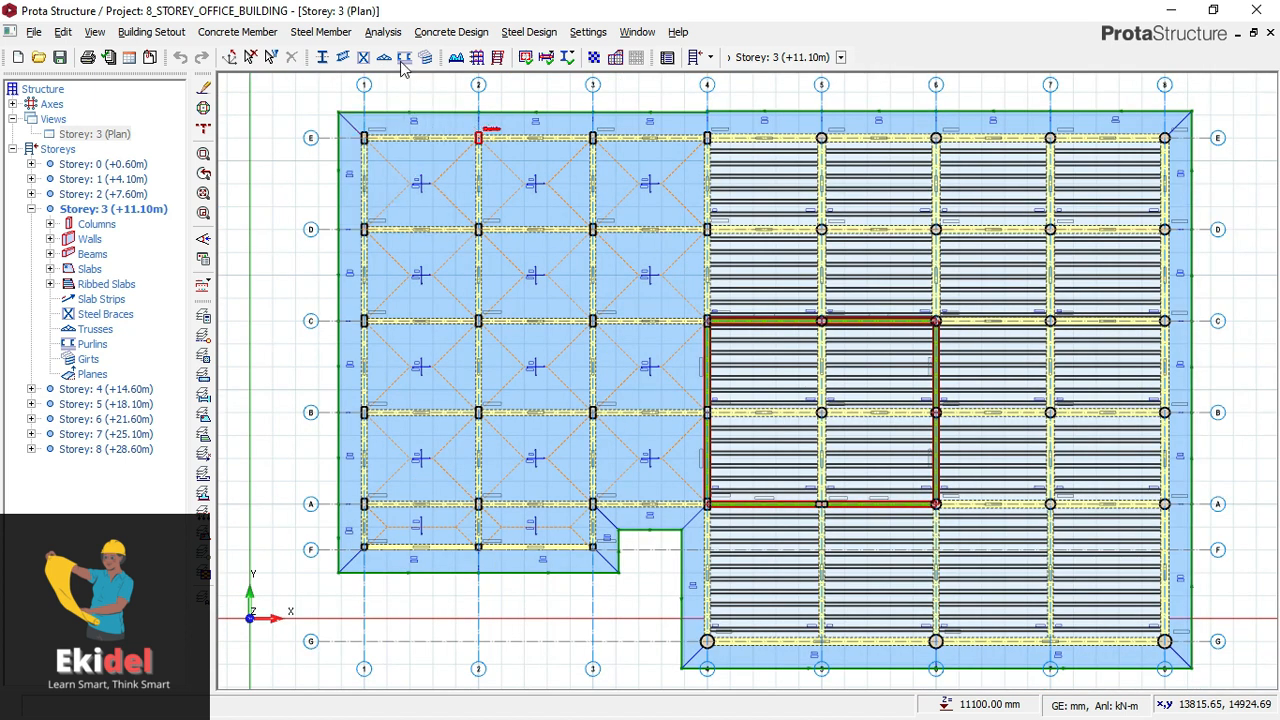
{"action": "left_click", "coordinate": [451, 32]}
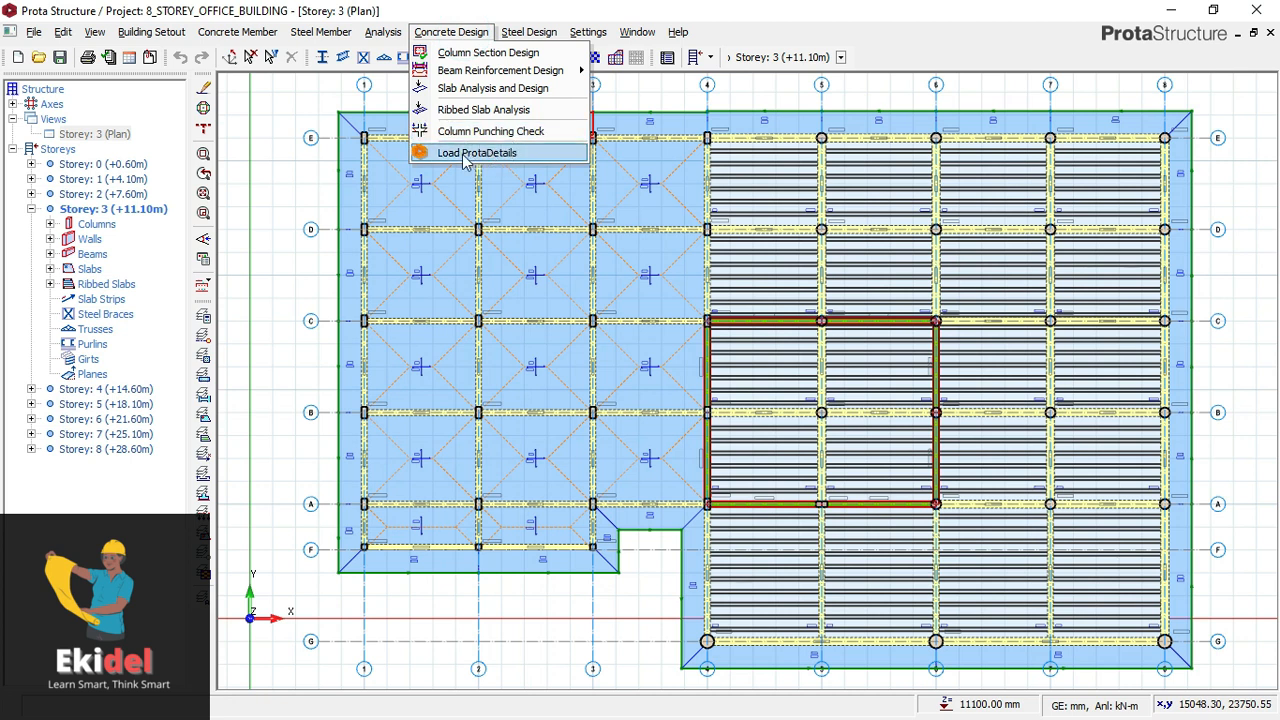
{"action": "left_click", "coordinate": [285, 109]}
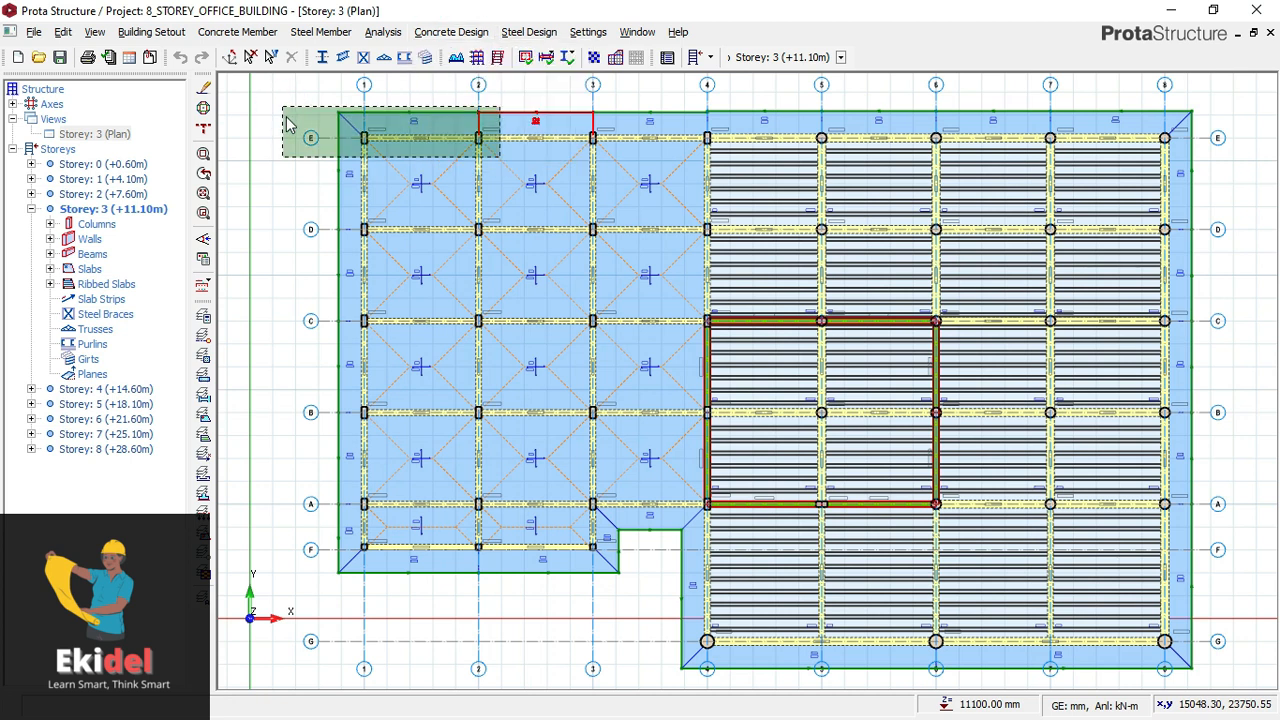
{"action": "left_click", "coordinate": [549, 88]}
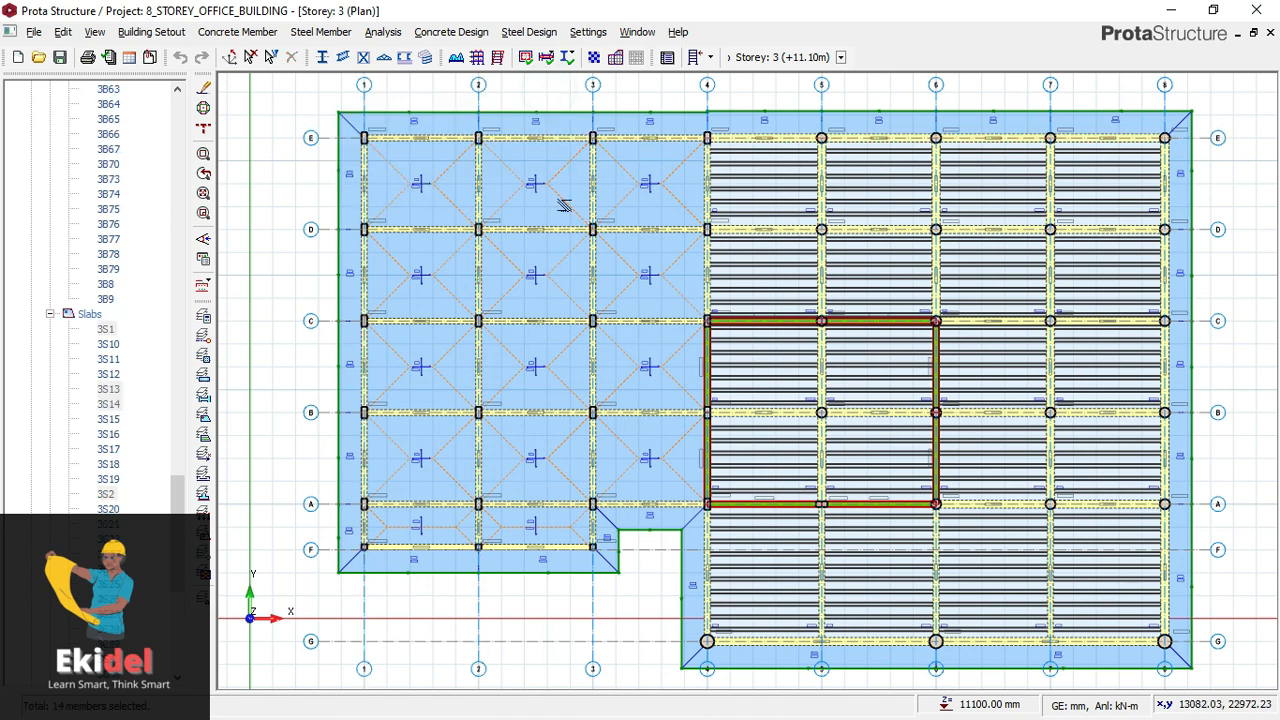
{"action": "left_click", "coordinate": [340, 284]}
{"action": "left_click", "coordinate": [316, 284]}
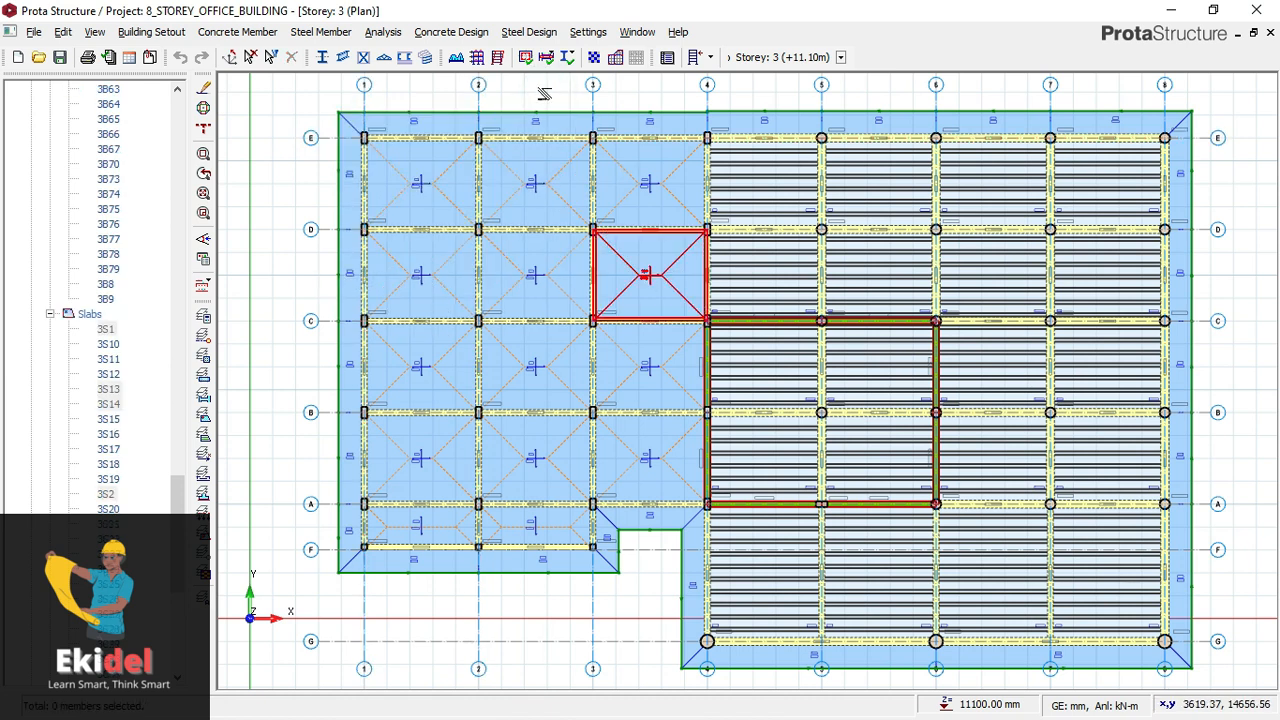
{"action": "scroll", "coordinate": [700, 255], "scroll_direction": "down", "scroll_amount": 3}
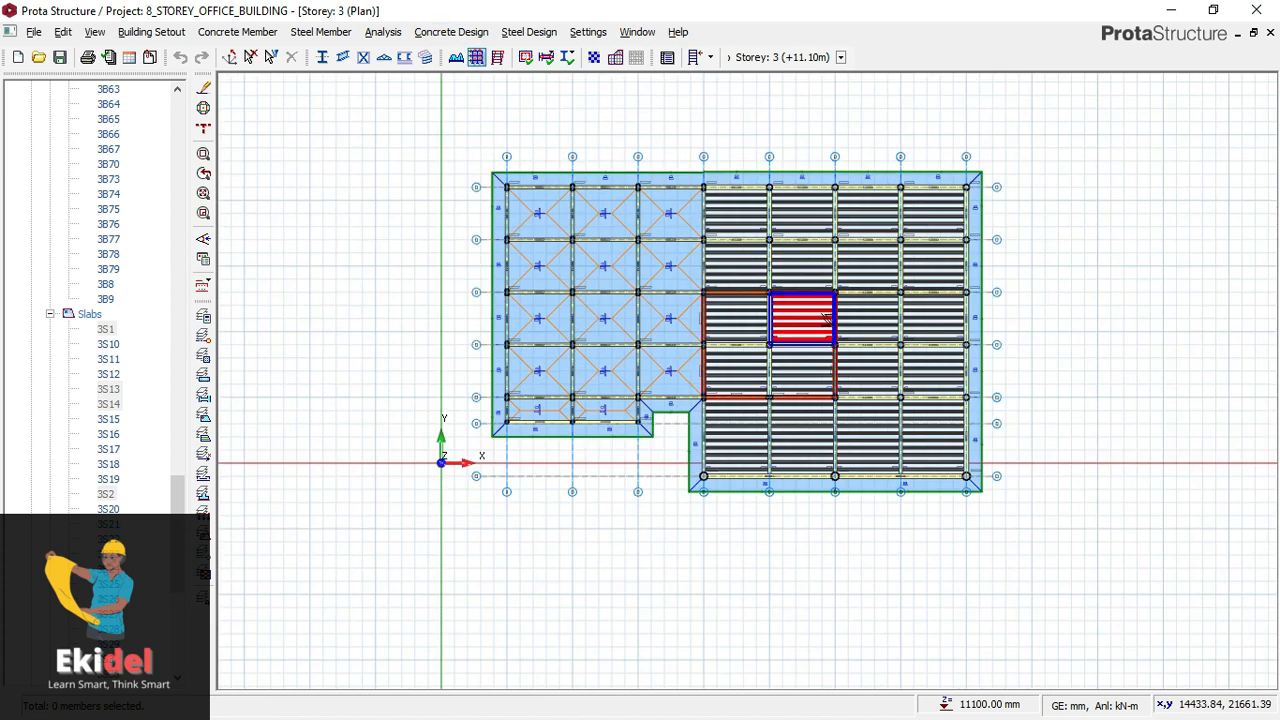
{"action": "scroll", "coordinate": [605, 238], "scroll_direction": "up", "scroll_amount": 3}
{"action": "middle_click_drag", "start_coordinate": [605, 238], "coordinate": [632, 265]}
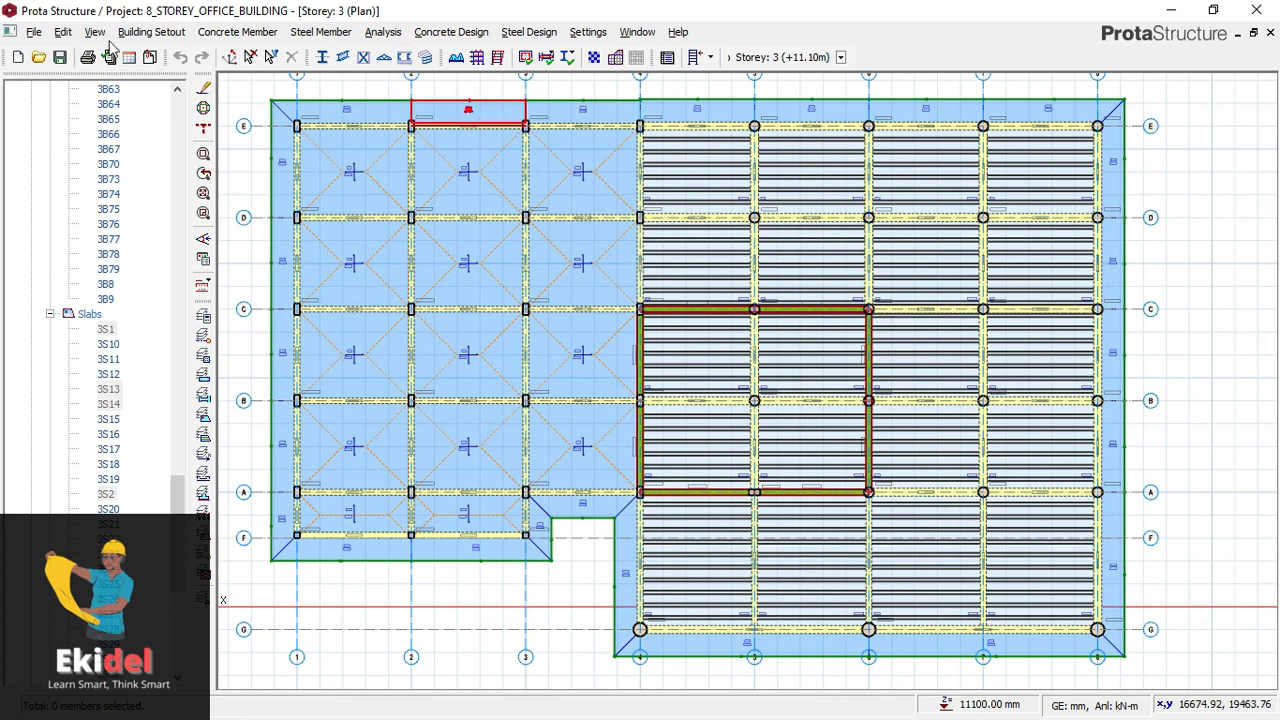
{"action": "middle_click_drag", "start_coordinate": [497, 270], "coordinate": [533, 276]}
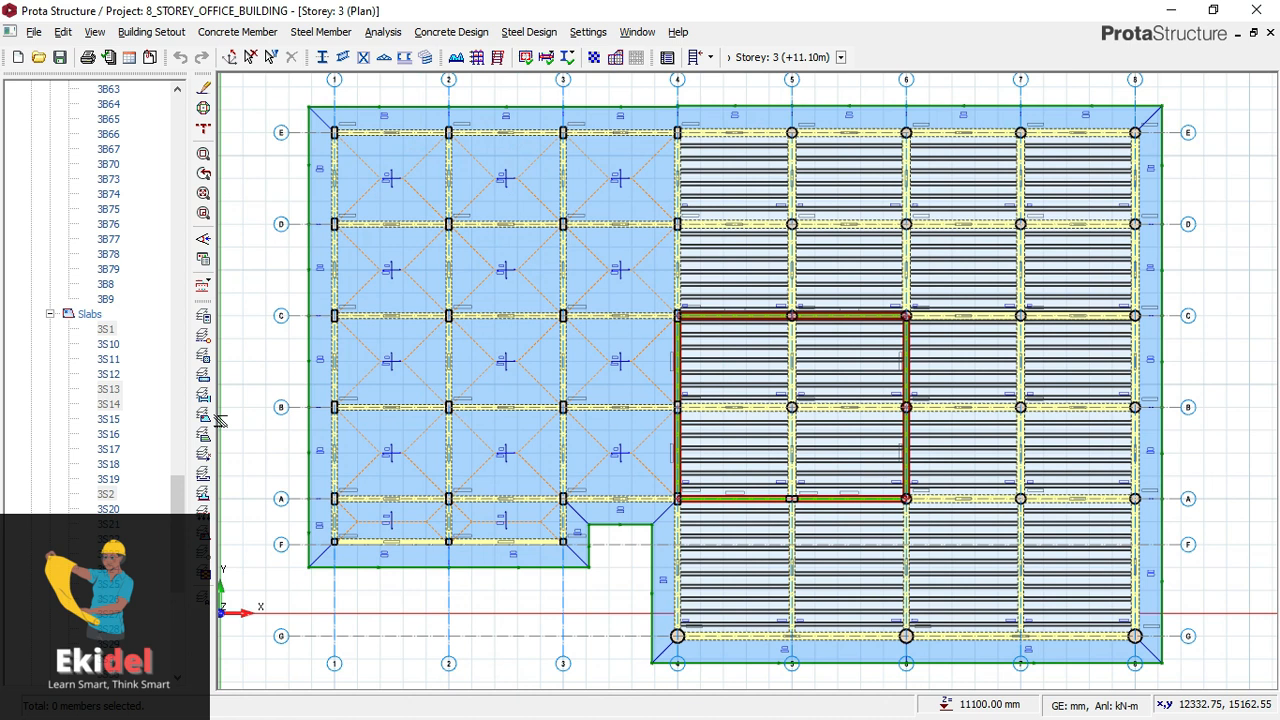
- Switch the plan from Storey 3 to Storey 1 and look over its solid and ribbed slab areas
{"action": "left_click_drag", "start_coordinate": [180, 405], "coordinate": [168, 175]}
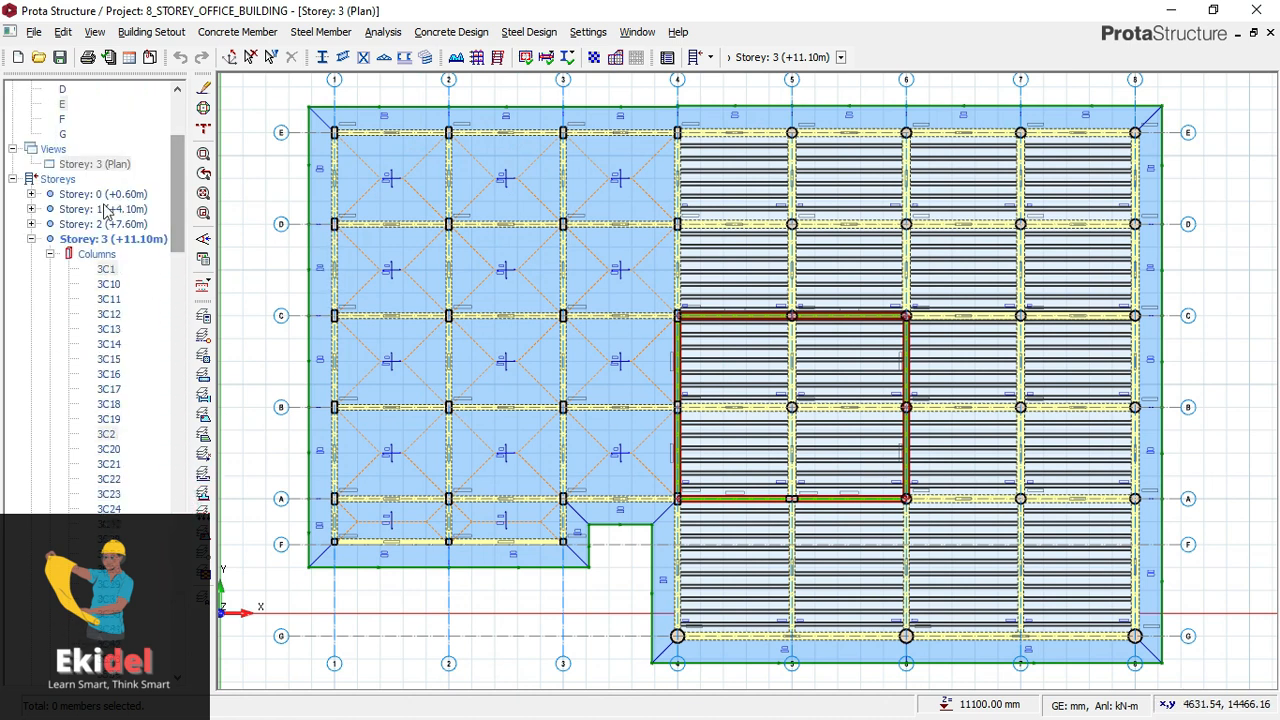
{"action": "left_click", "coordinate": [100, 209]}
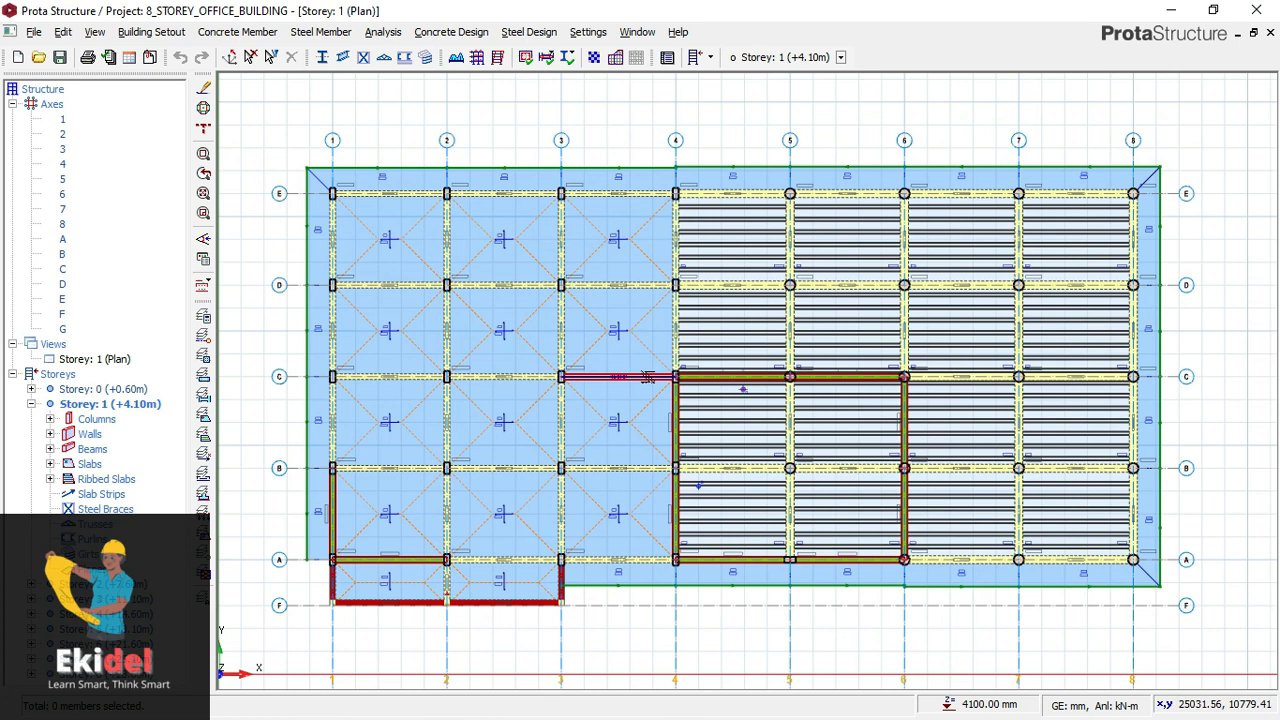
{"action": "scroll", "coordinate": [648, 377], "scroll_direction": "up", "scroll_amount": 2}
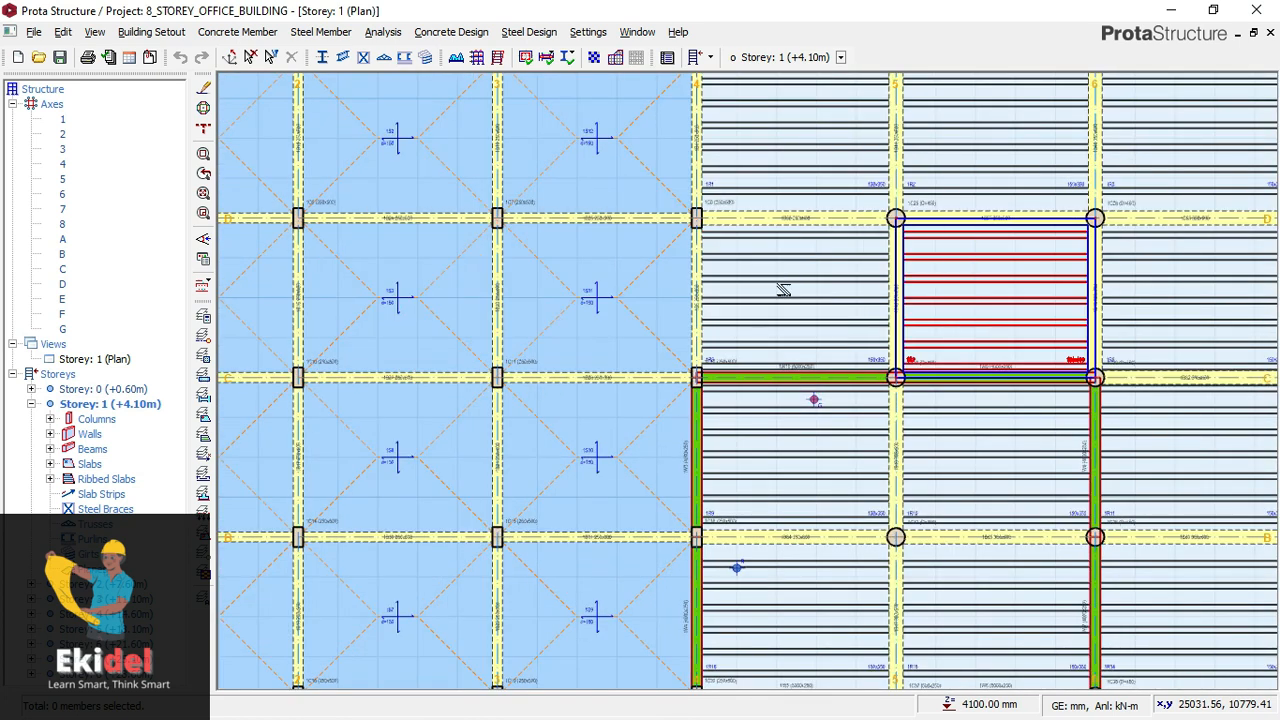
{"action": "scroll", "coordinate": [898, 342], "scroll_direction": "down", "scroll_amount": 1}
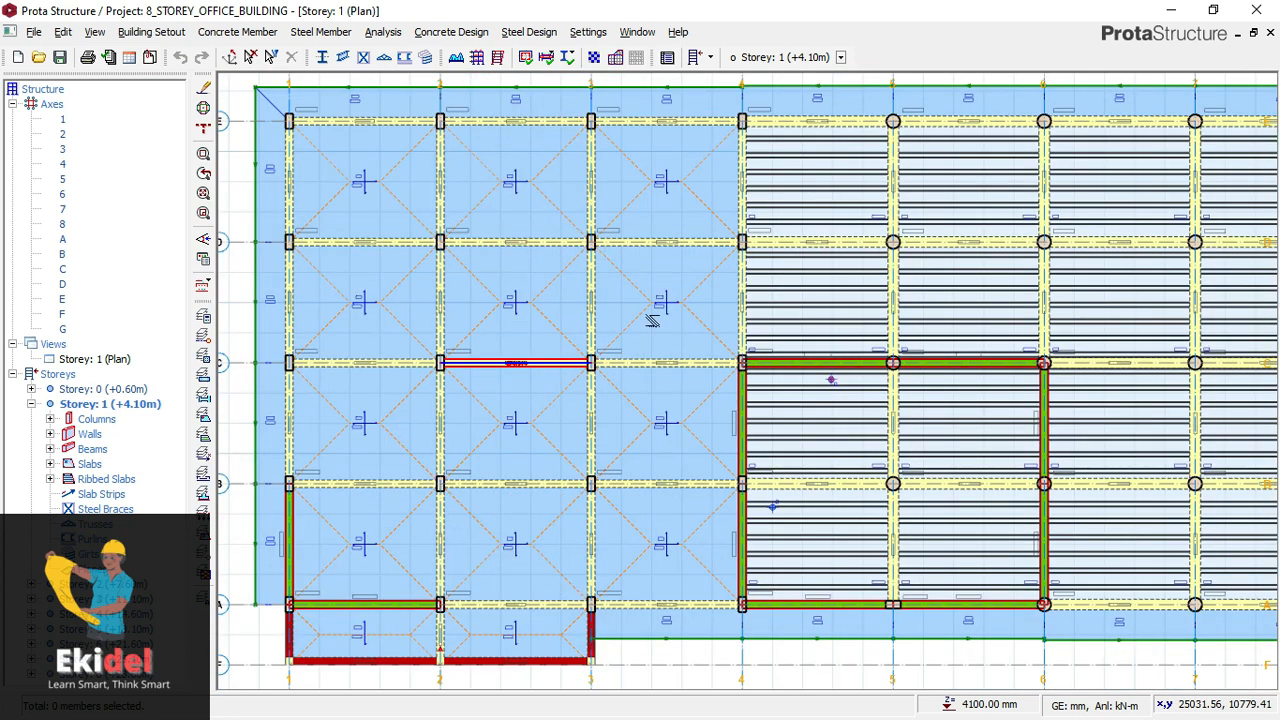
{"action": "middle_click_drag", "start_coordinate": [885, 252], "coordinate": [634, 252]}
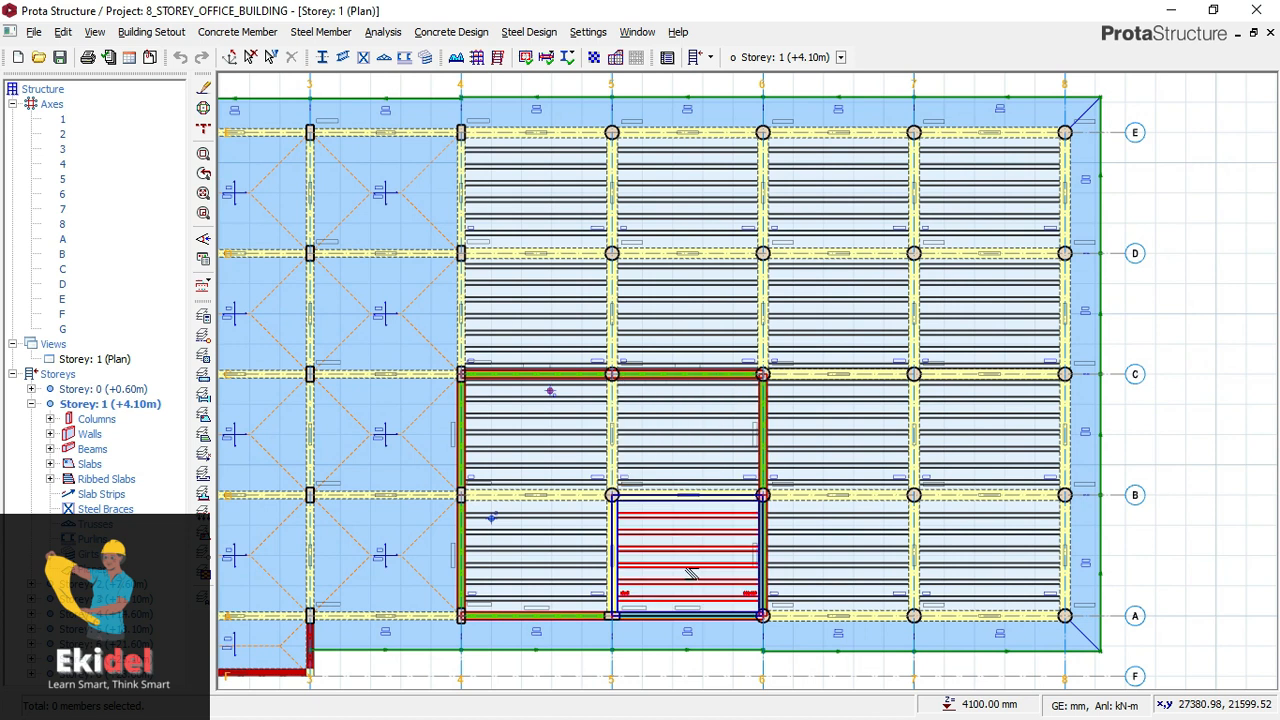
{"action": "middle_click_drag", "start_coordinate": [616, 434], "coordinate": [1021, 464]}
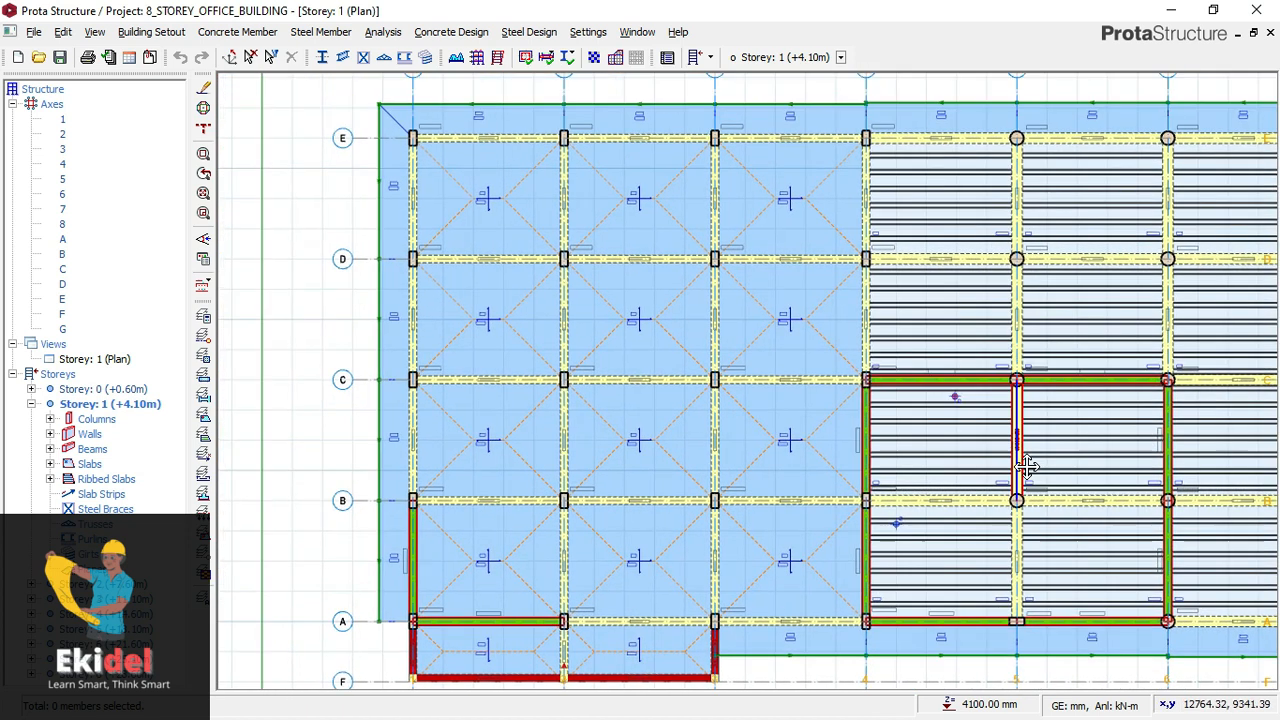
{"action": "middle_click_drag", "start_coordinate": [645, 388], "coordinate": [600, 362]}
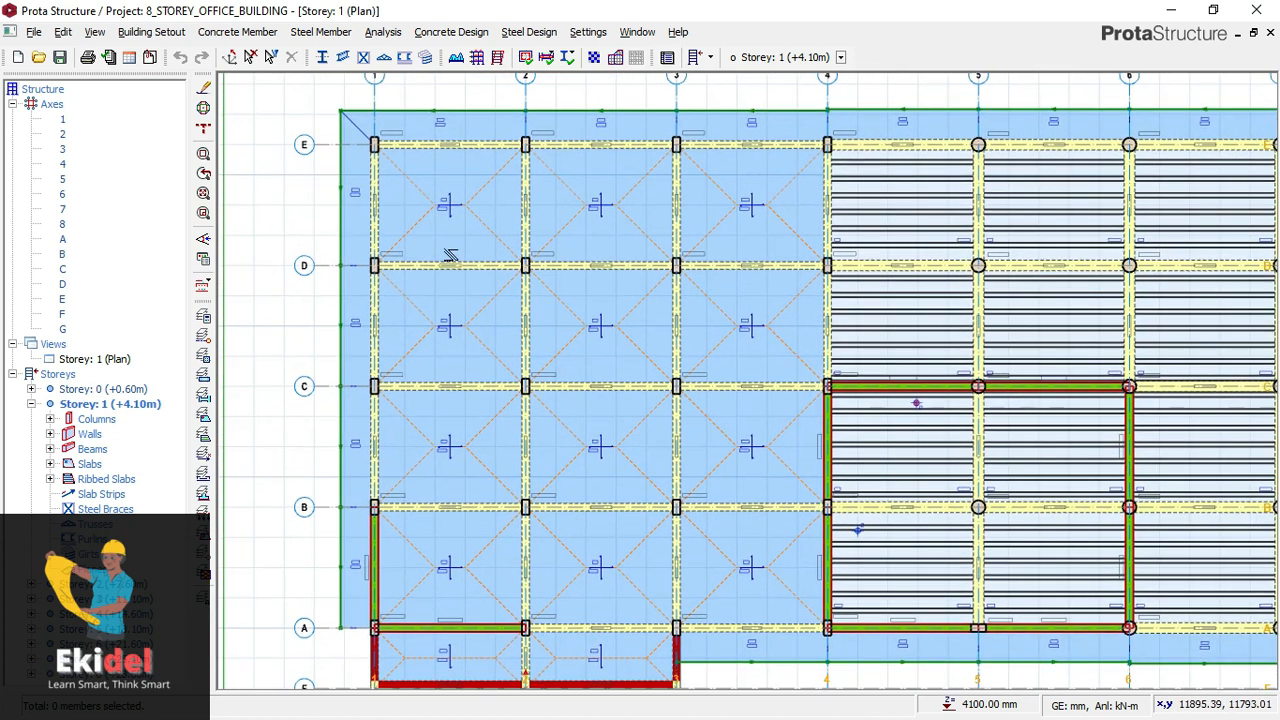
- Start a slab strip of type Analytical Strip with Cantilever conditions at both its start and end
{"action": "left_click", "coordinate": [248, 30]}
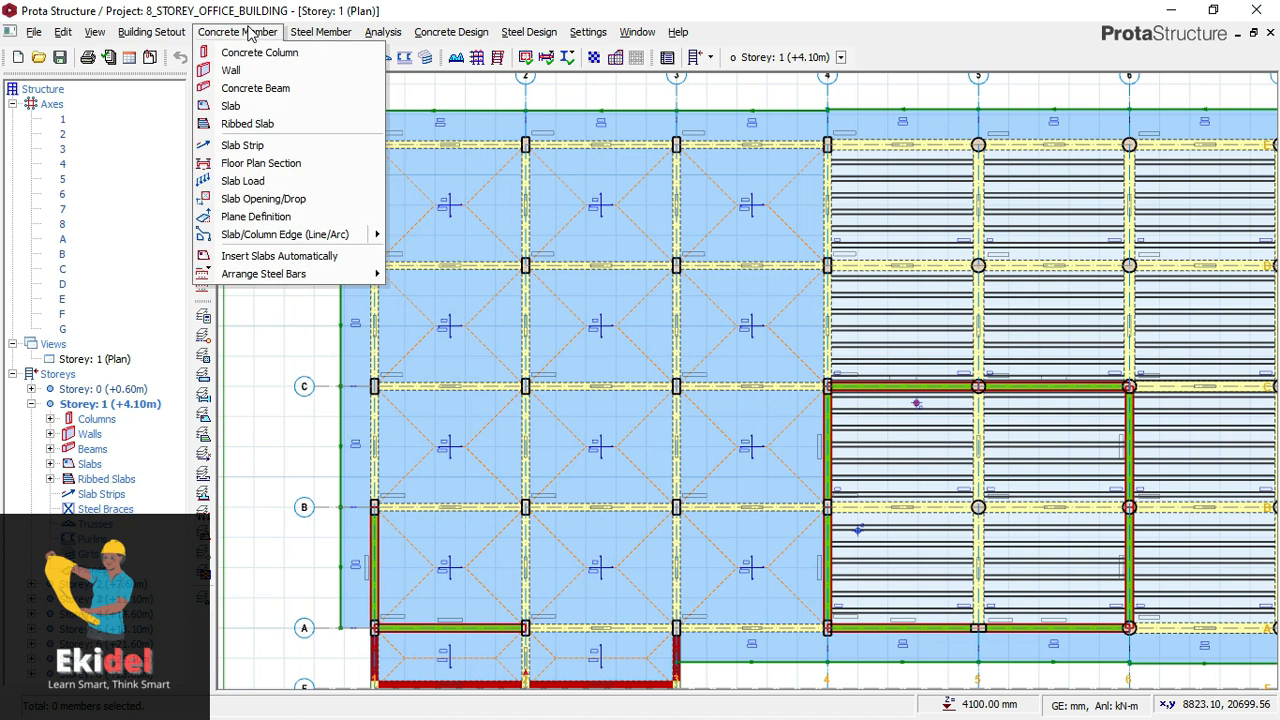
{"action": "left_click", "coordinate": [236, 146]}
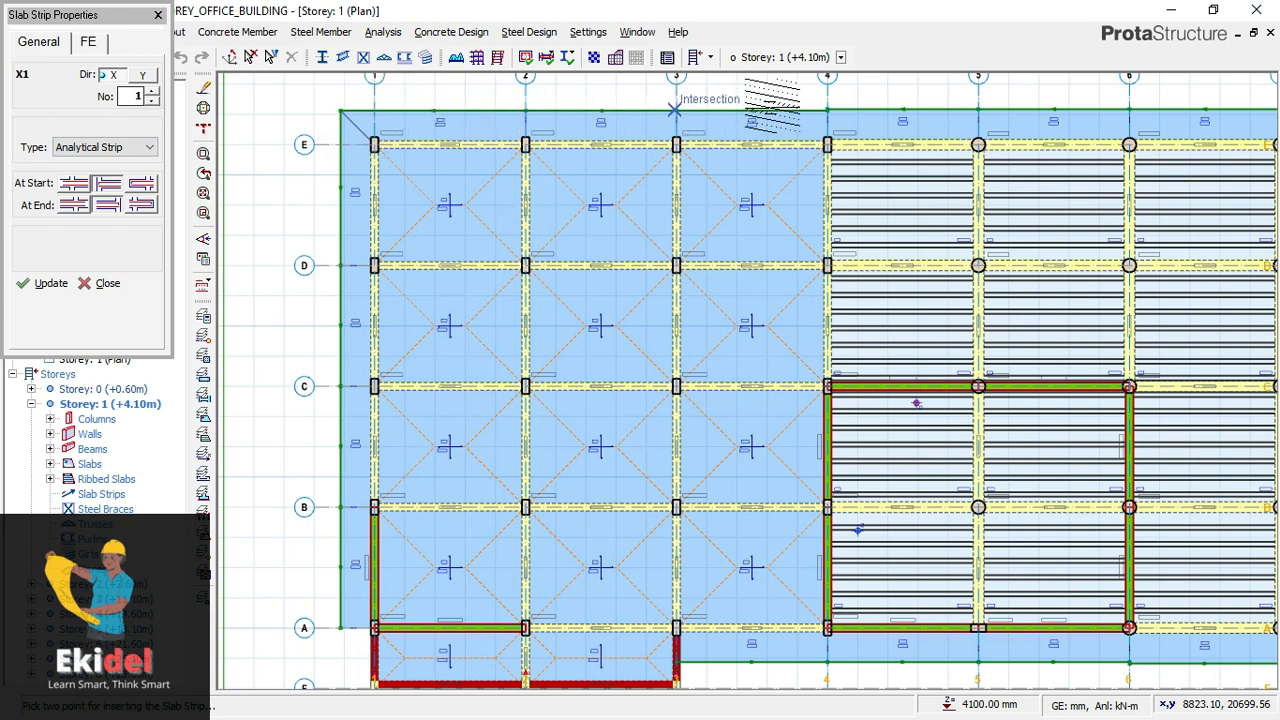
{"action": "scroll", "coordinate": [580, 144], "scroll_direction": "down", "scroll_amount": 1}
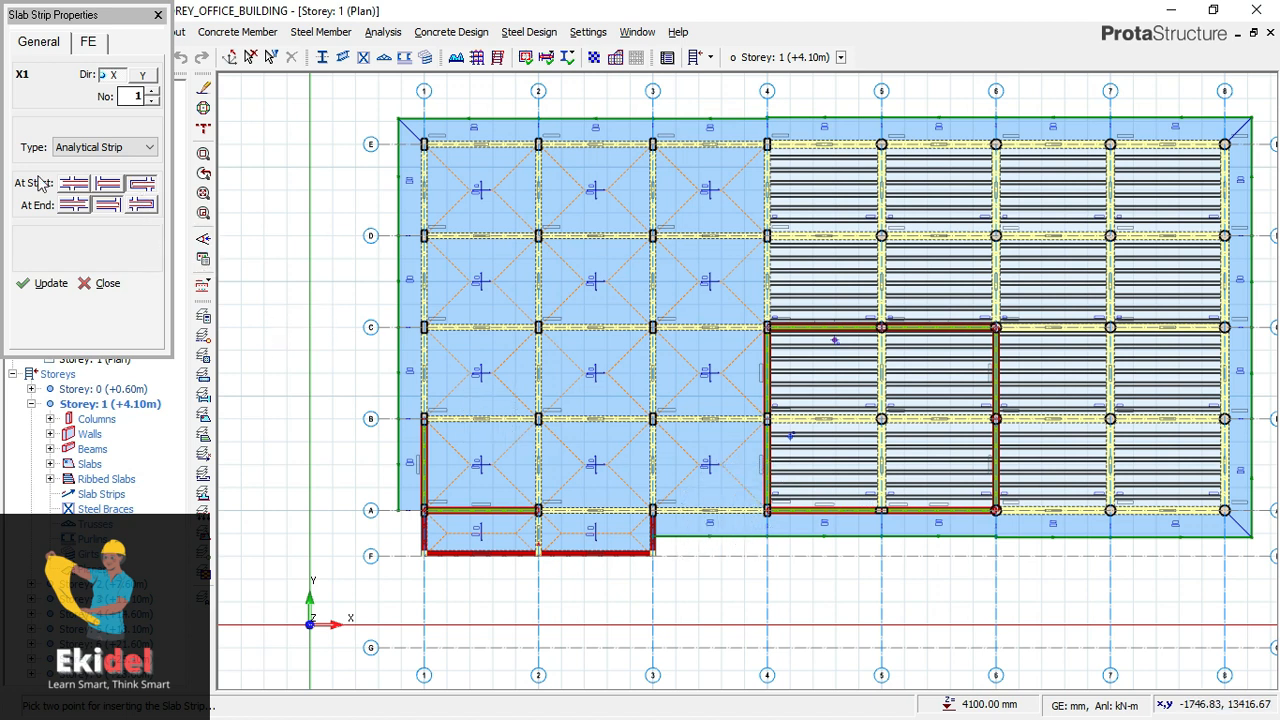
{"action": "left_click", "coordinate": [142, 205]}
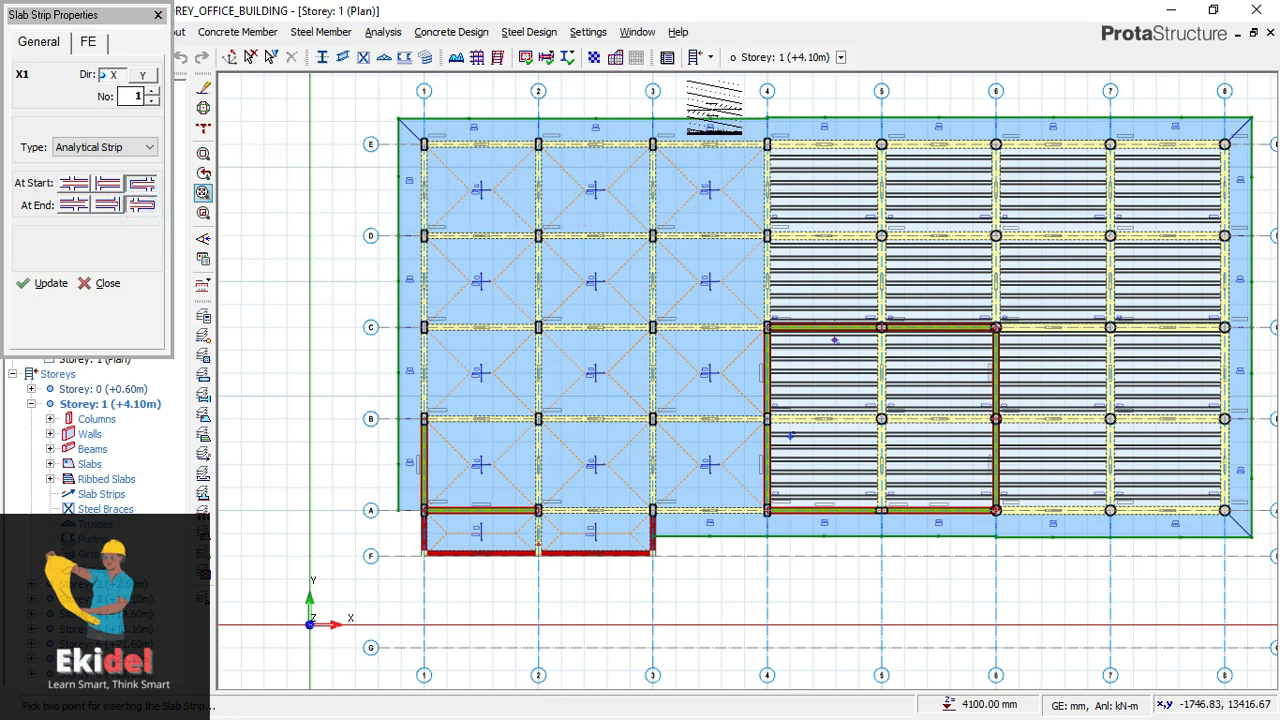
- Insert a direction X strip between axes 3 and 4, running about 18,600 mm straight down from the slab edge beyond axis E past axis A
{"action": "scroll", "coordinate": [714, 107], "scroll_direction": "up", "scroll_amount": 1}
{"action": "scroll", "coordinate": [714, 107], "scroll_direction": "up", "scroll_amount": 4}
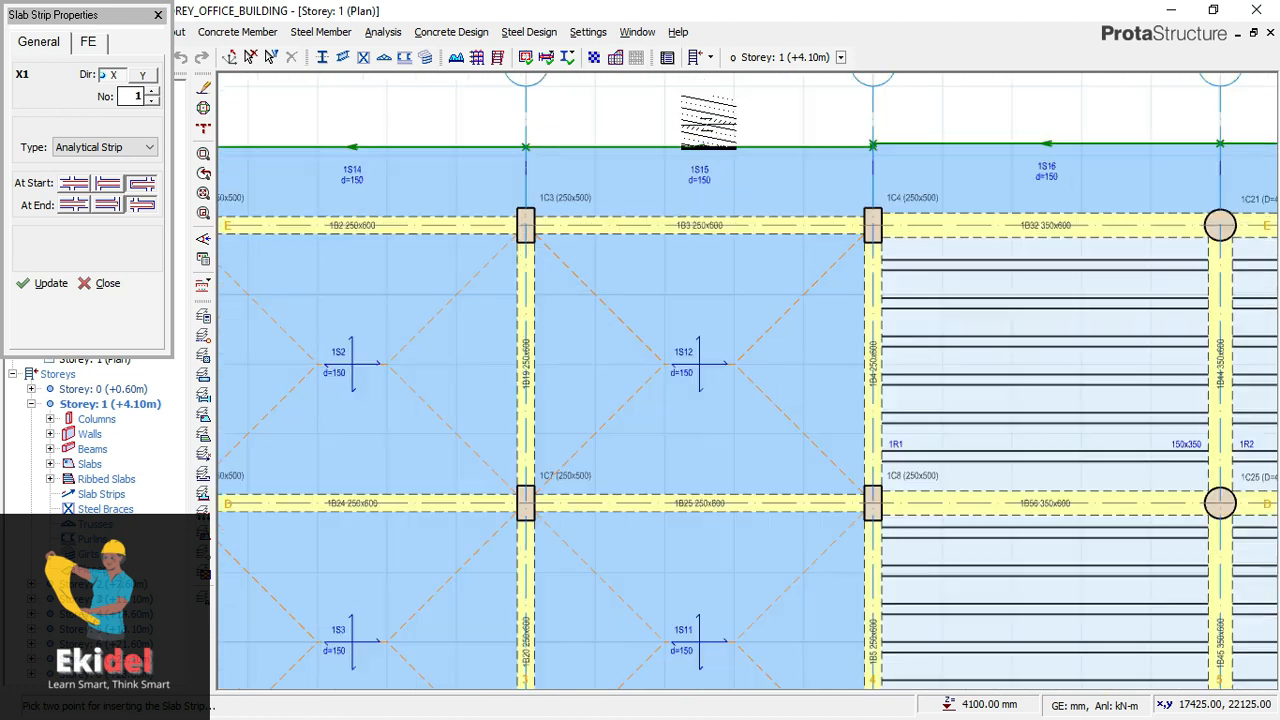
{"action": "scroll", "coordinate": [699, 140], "scroll_direction": "up", "scroll_amount": 1}
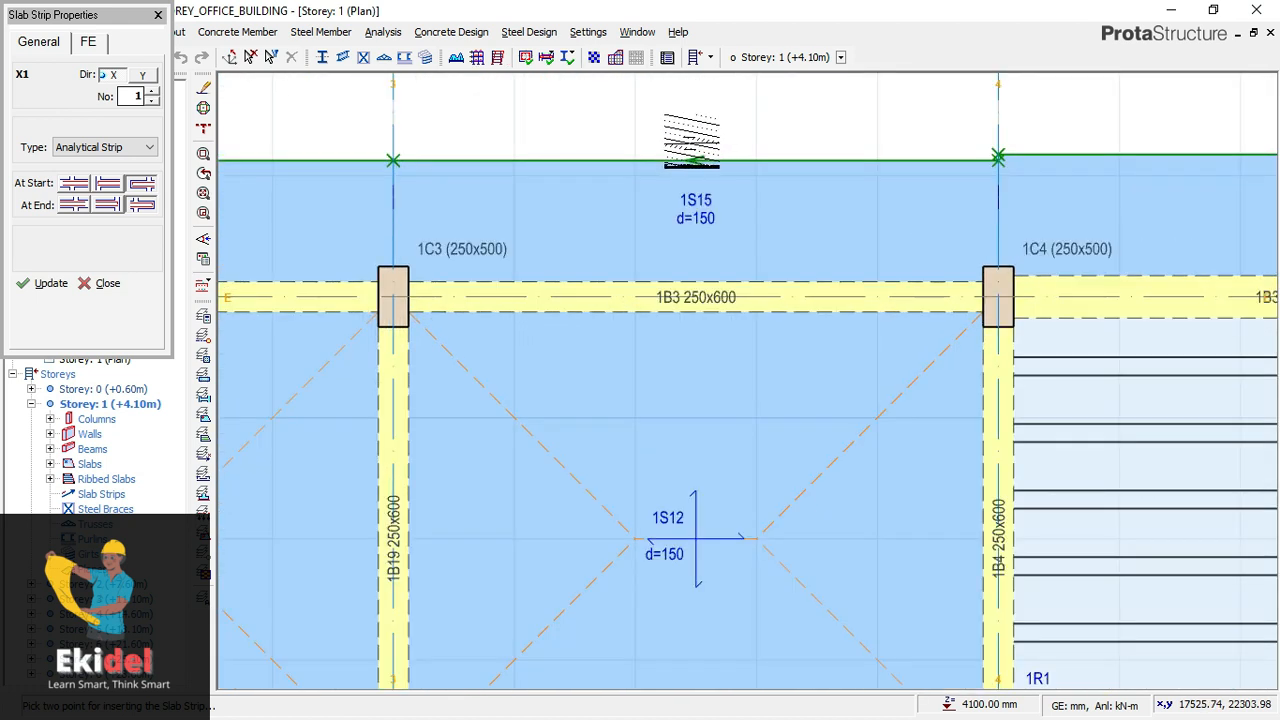
{"action": "scroll", "coordinate": [688, 142], "scroll_direction": "up", "scroll_amount": 1}
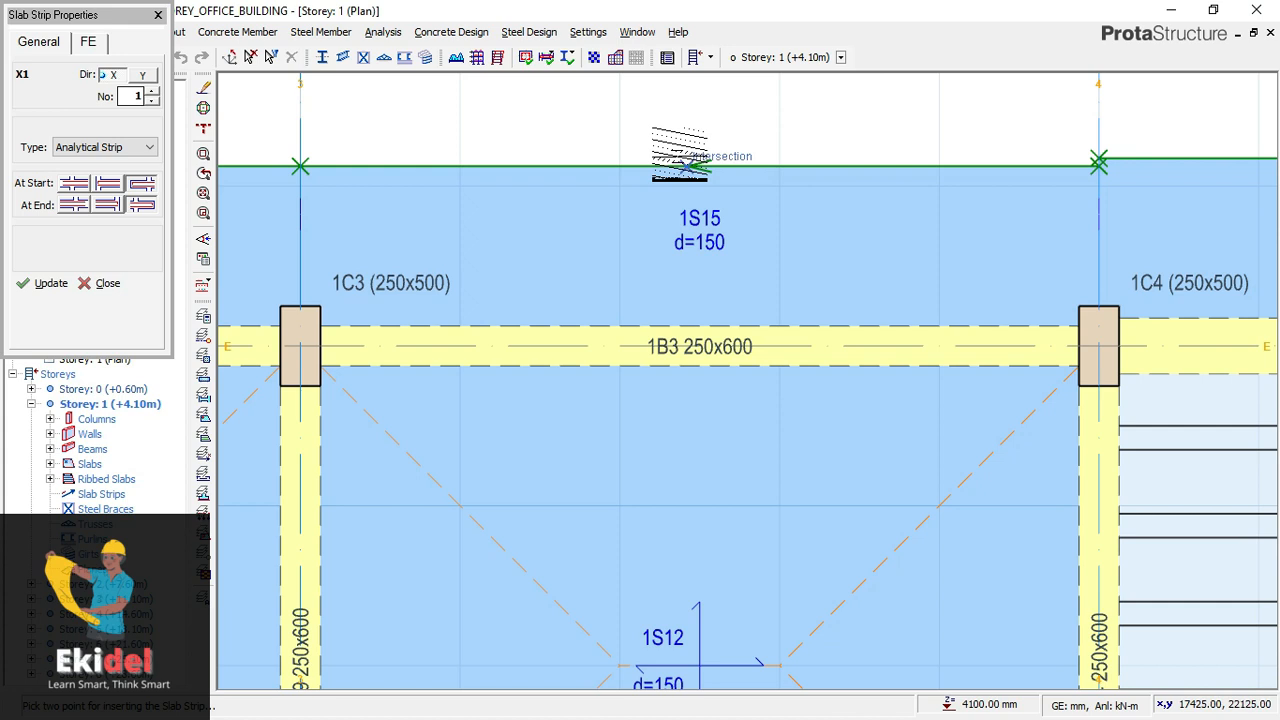
{"action": "scroll", "coordinate": [690, 165], "scroll_direction": "up", "scroll_amount": 1}
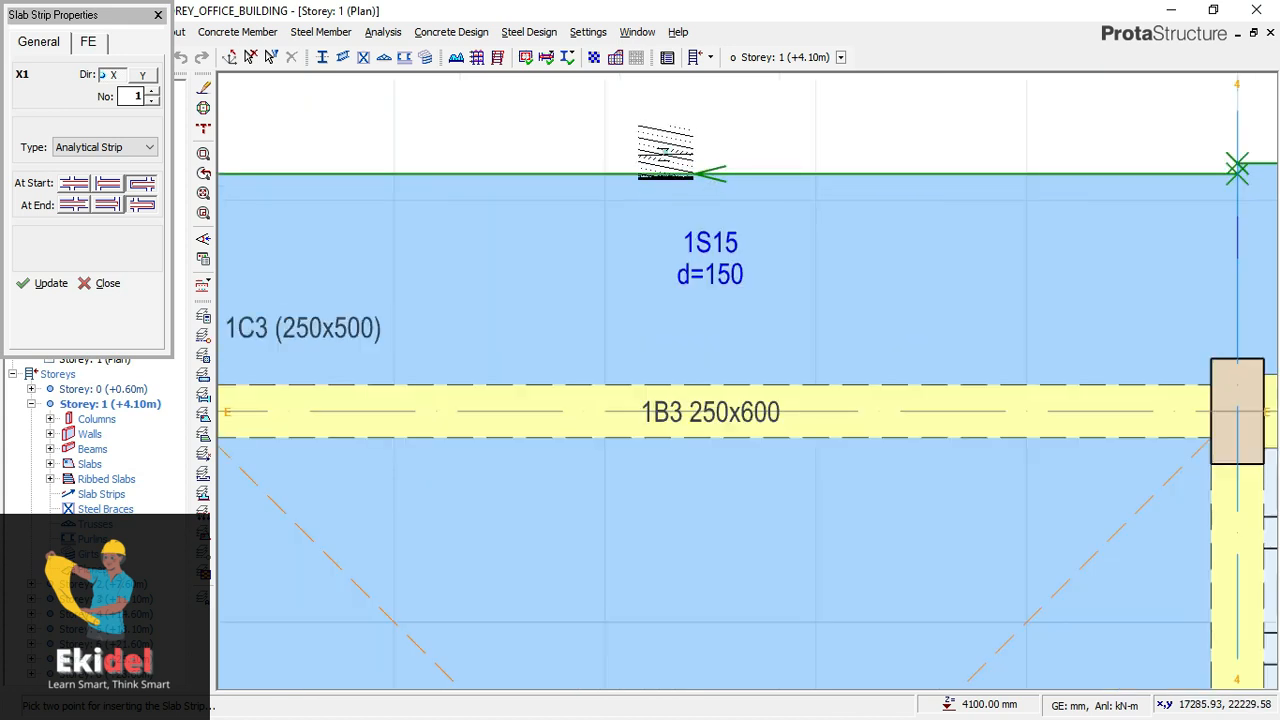
{"action": "scroll", "coordinate": [660, 145], "scroll_direction": "down", "scroll_amount": 3}
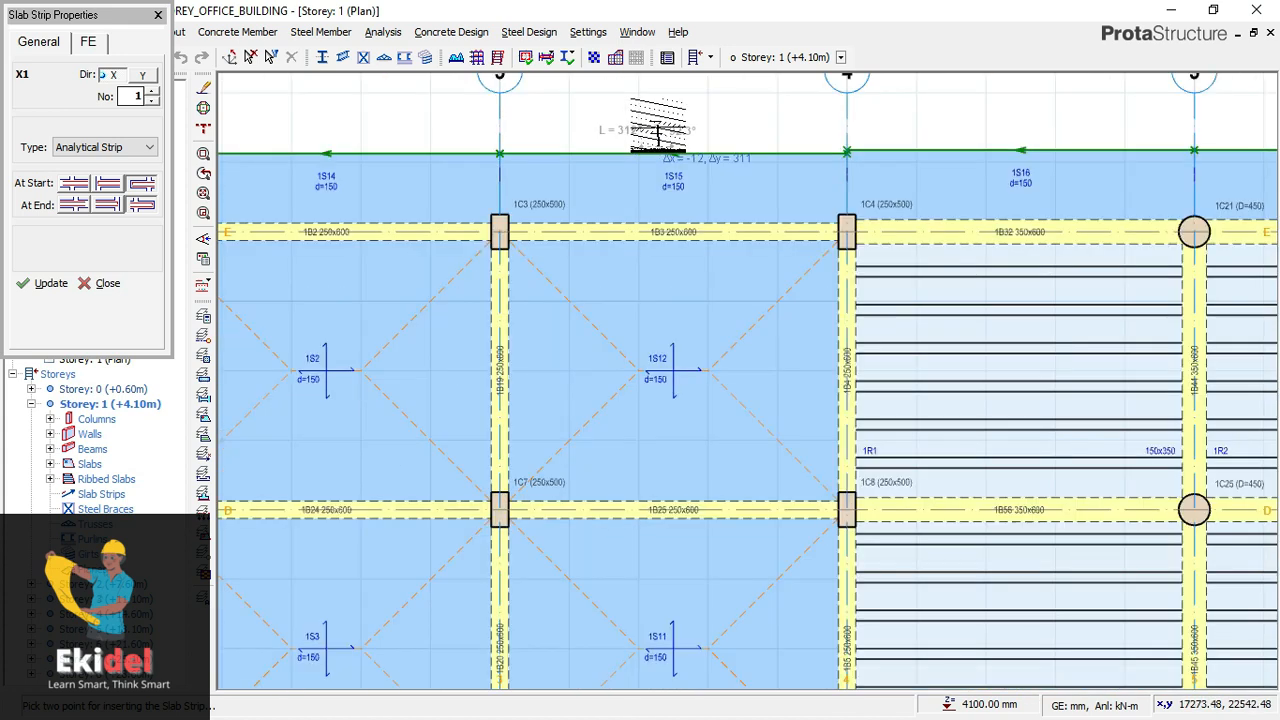
{"action": "scroll", "coordinate": [657, 130], "scroll_direction": "down", "scroll_amount": 1}
{"action": "scroll", "coordinate": [687, 135], "scroll_direction": "down", "scroll_amount": 2}
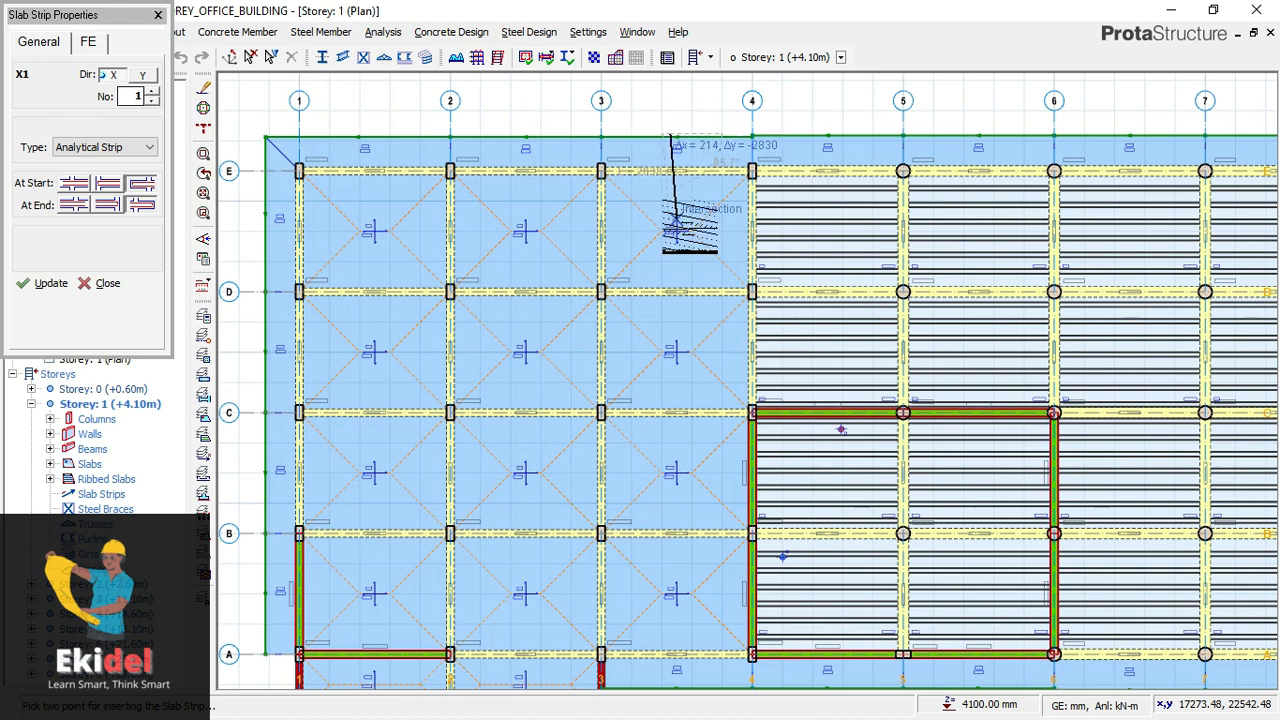
{"action": "scroll", "coordinate": [686, 130], "scroll_direction": "down", "scroll_amount": 1}
{"action": "scroll", "coordinate": [689, 224], "scroll_direction": "down", "scroll_amount": 1}
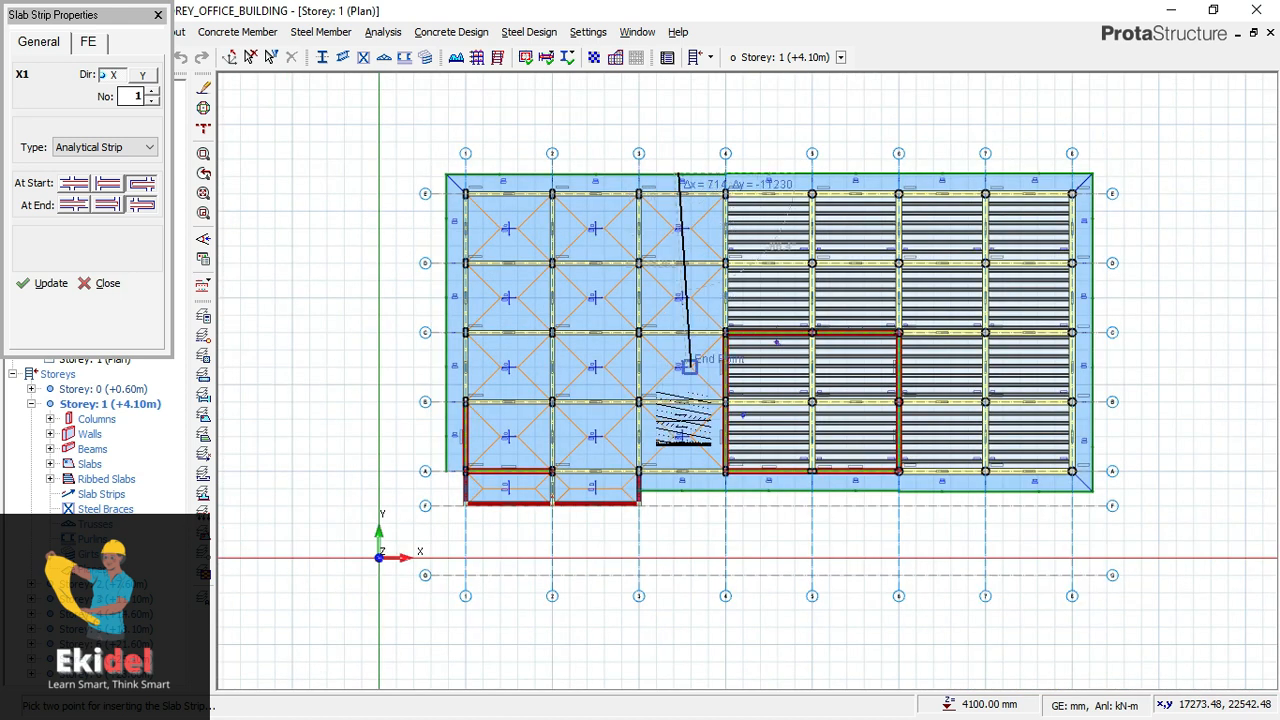
{"action": "scroll", "coordinate": [679, 460], "scroll_direction": "up", "scroll_amount": 1}
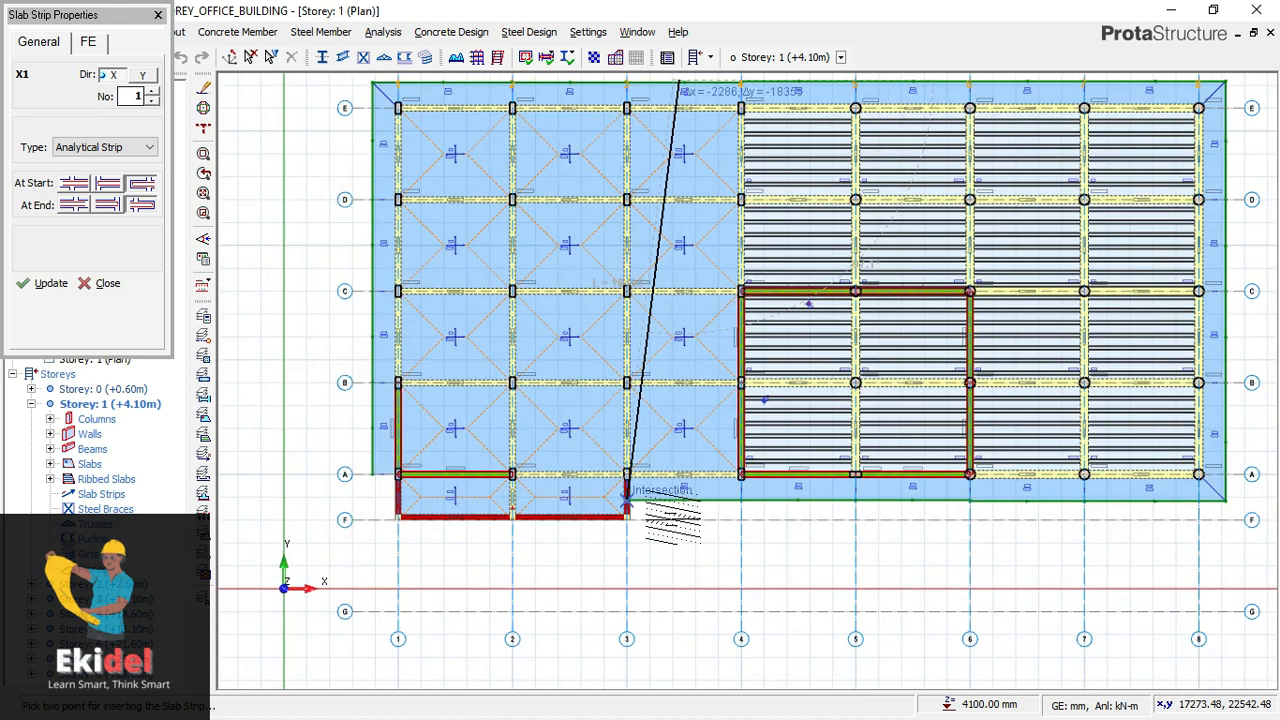
{"action": "scroll", "coordinate": [674, 520], "scroll_direction": "up", "scroll_amount": 2}
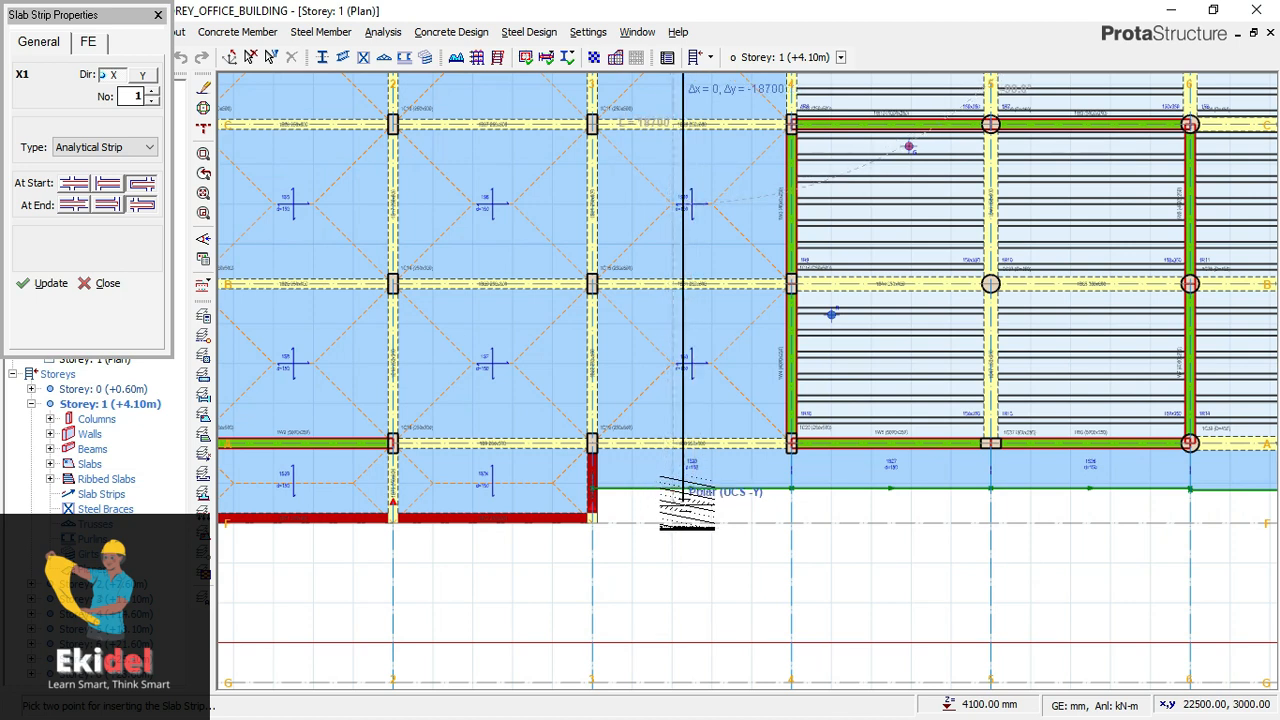
{"action": "scroll", "coordinate": [686, 480], "scroll_direction": "up", "scroll_amount": 2}
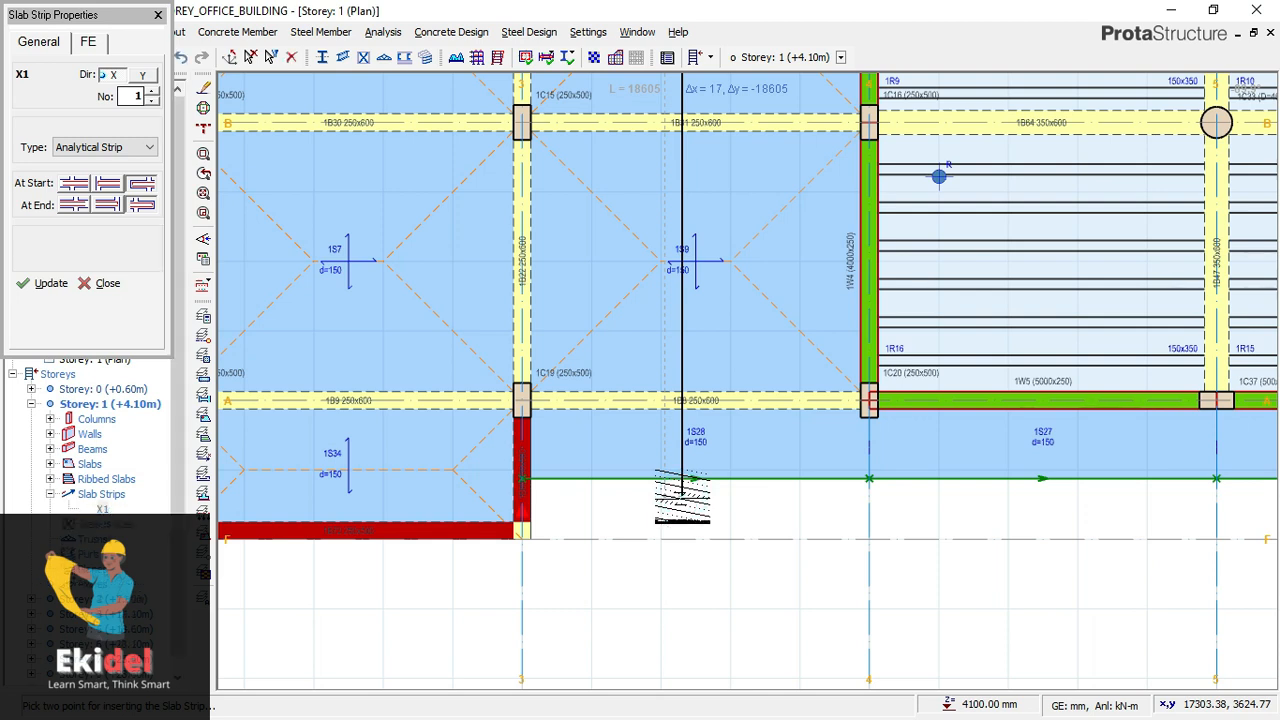
{"action": "left_click", "coordinate": [682, 472]}
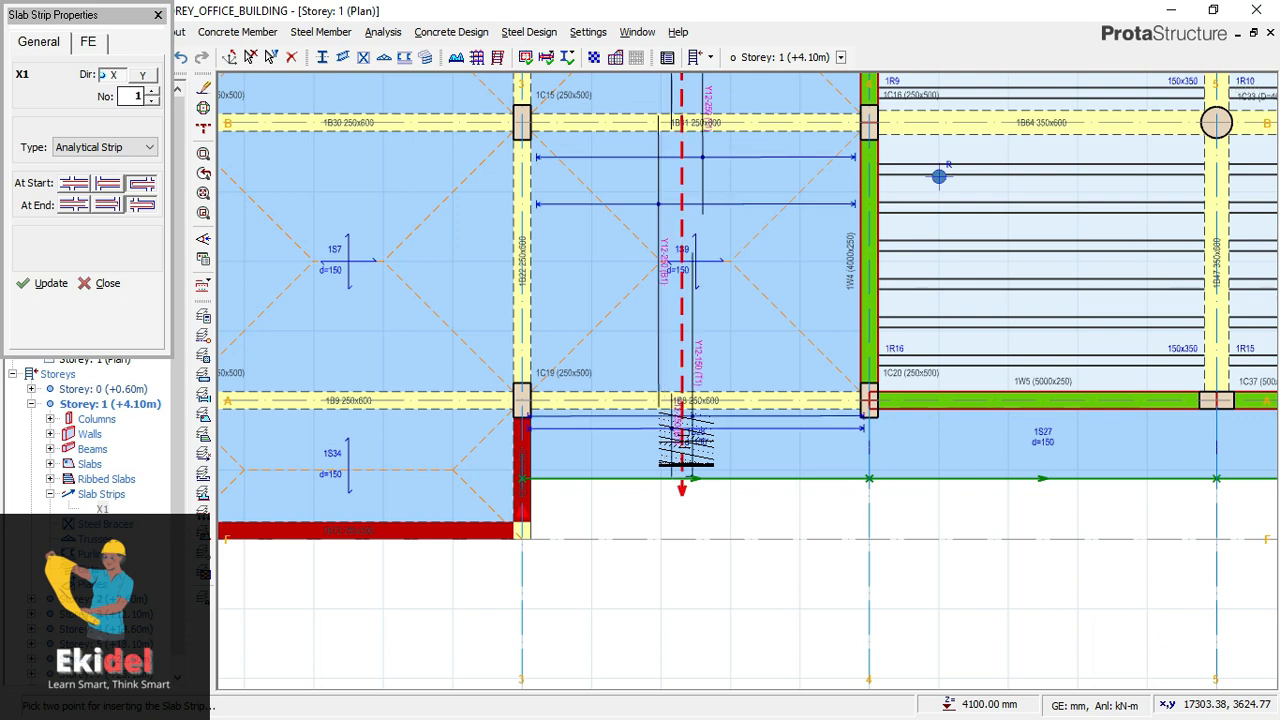
- Examine the reinforcement bars generated along the slab strip between axes 3 and 4, from axis A up to axis E
{"action": "scroll", "coordinate": [673, 230], "scroll_direction": "up", "scroll_amount": 2}
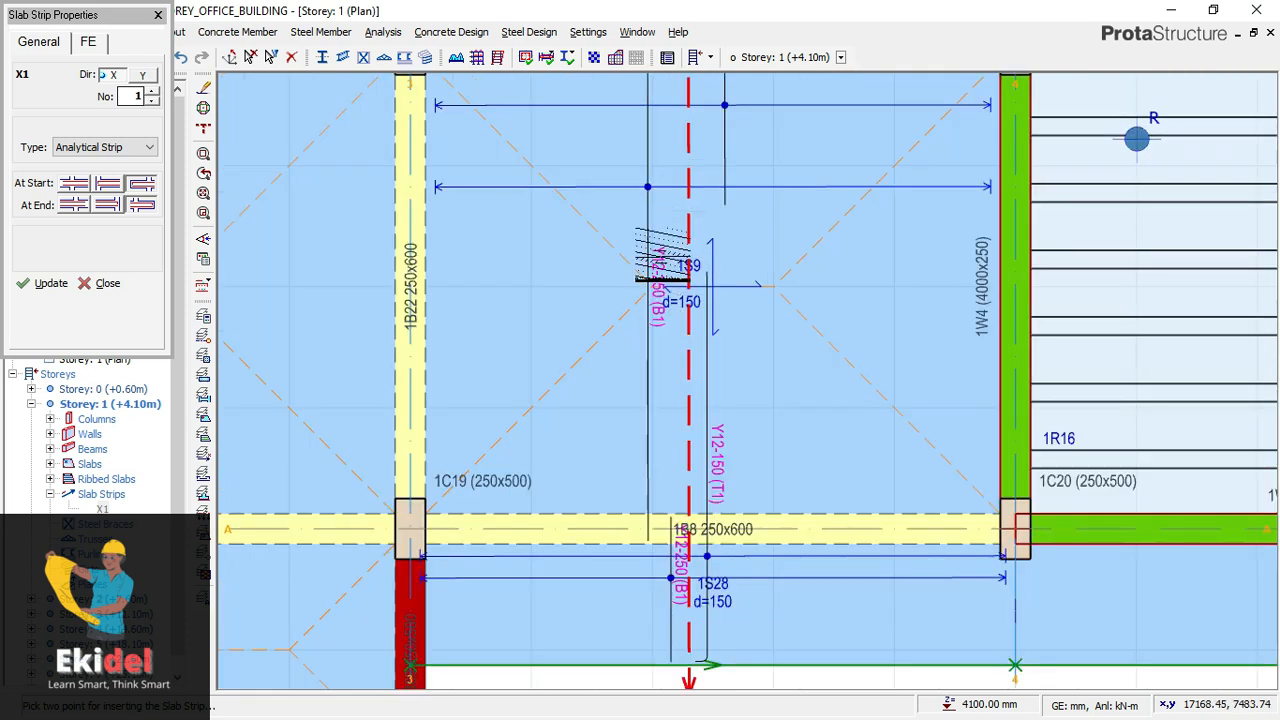
{"action": "scroll", "coordinate": [706, 475], "scroll_direction": "down", "scroll_amount": 1}
{"action": "scroll", "coordinate": [706, 477], "scroll_direction": "down", "scroll_amount": 3}
{"action": "middle_click_drag", "start_coordinate": [700, 285], "coordinate": [706, 585]}
{"action": "middle_click_drag", "start_coordinate": [736, 257], "coordinate": [743, 458]}
{"action": "scroll", "coordinate": [710, 178], "scroll_direction": "up", "scroll_amount": 4}
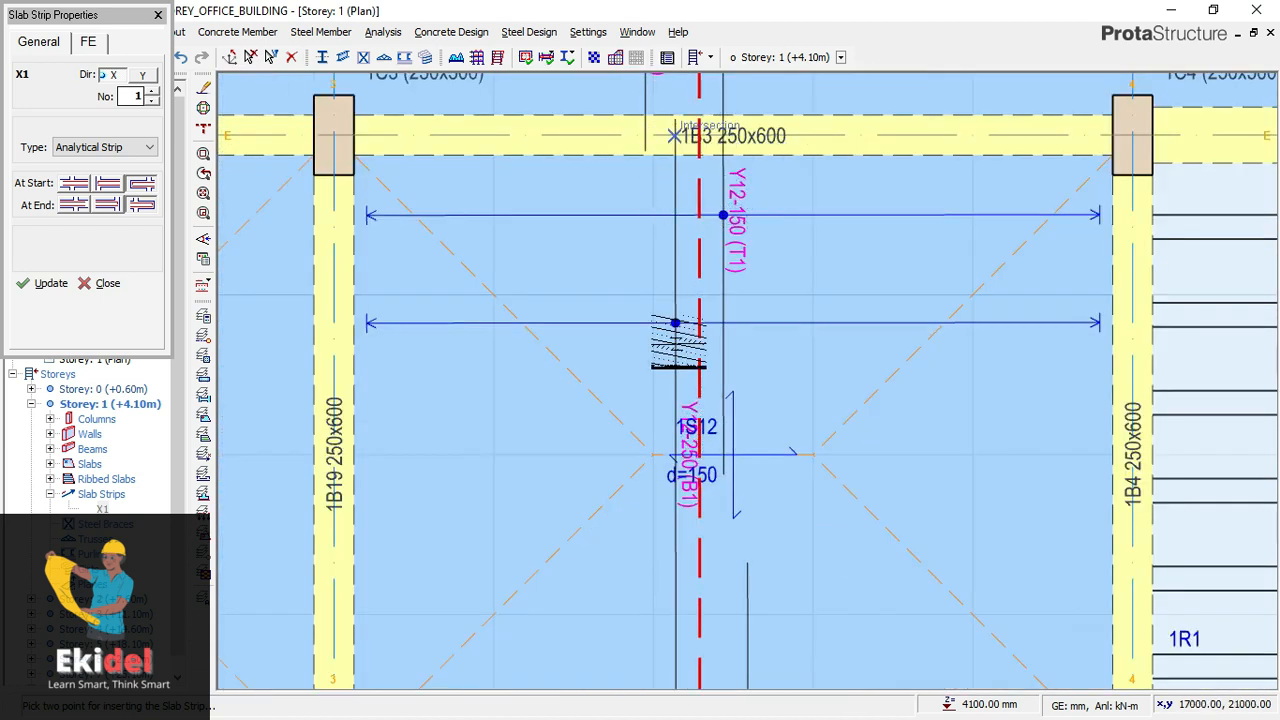
{"action": "scroll", "coordinate": [704, 262], "scroll_direction": "down", "scroll_amount": 1}
{"action": "scroll", "coordinate": [716, 240], "scroll_direction": "down", "scroll_amount": 4}
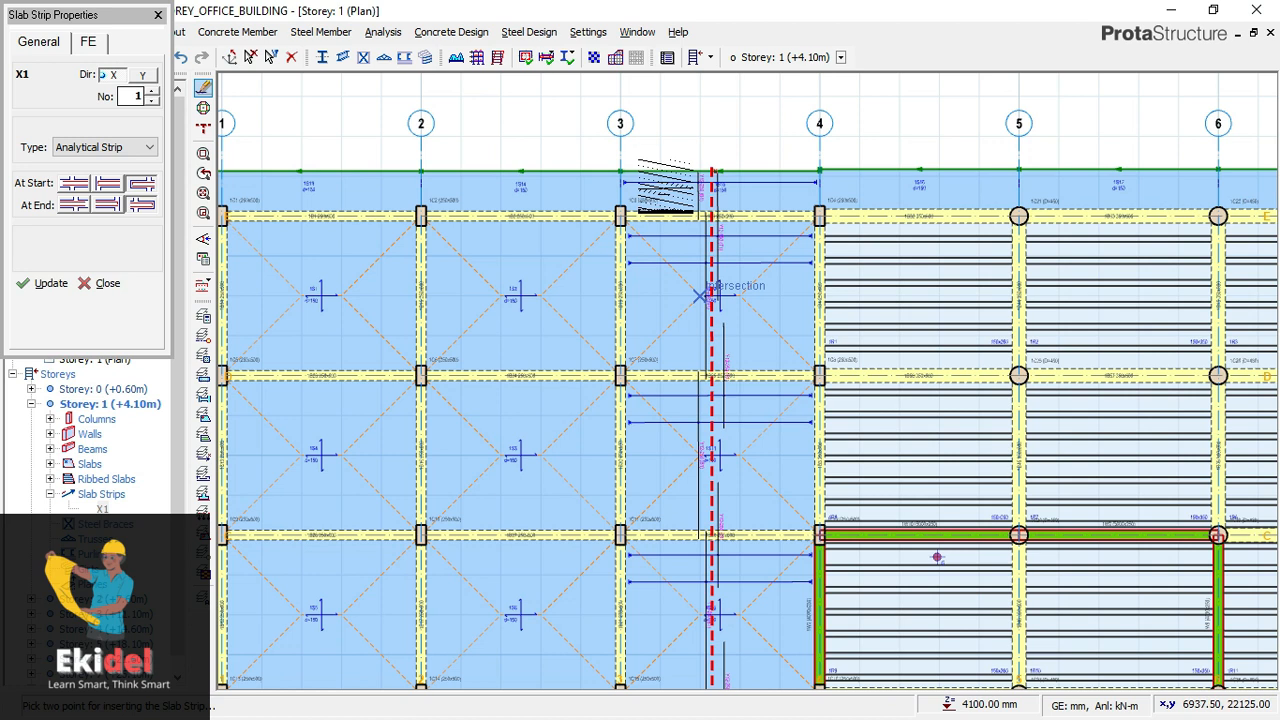
- Delete the direction X slab strip between axes 3 and 4
{"action": "left_click", "coordinate": [622, 182]}
{"action": "right_click", "coordinate": [677, 107]}
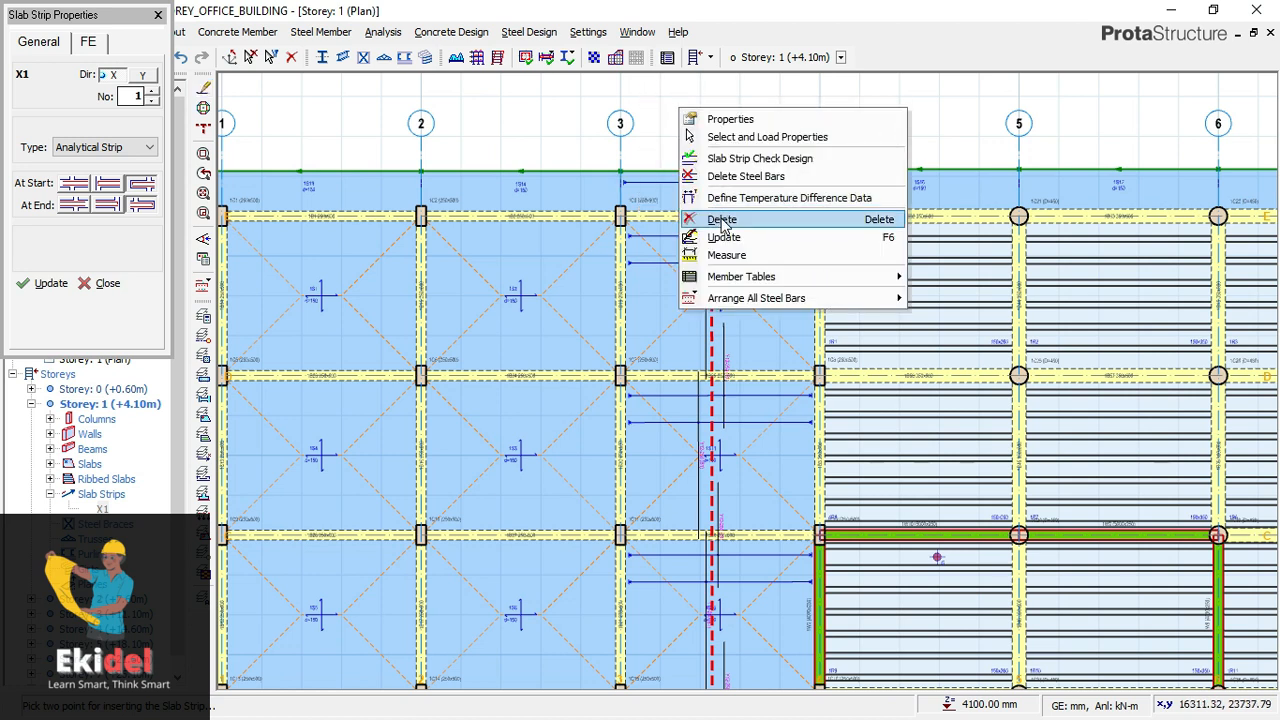
{"action": "left_click", "coordinate": [722, 220]}
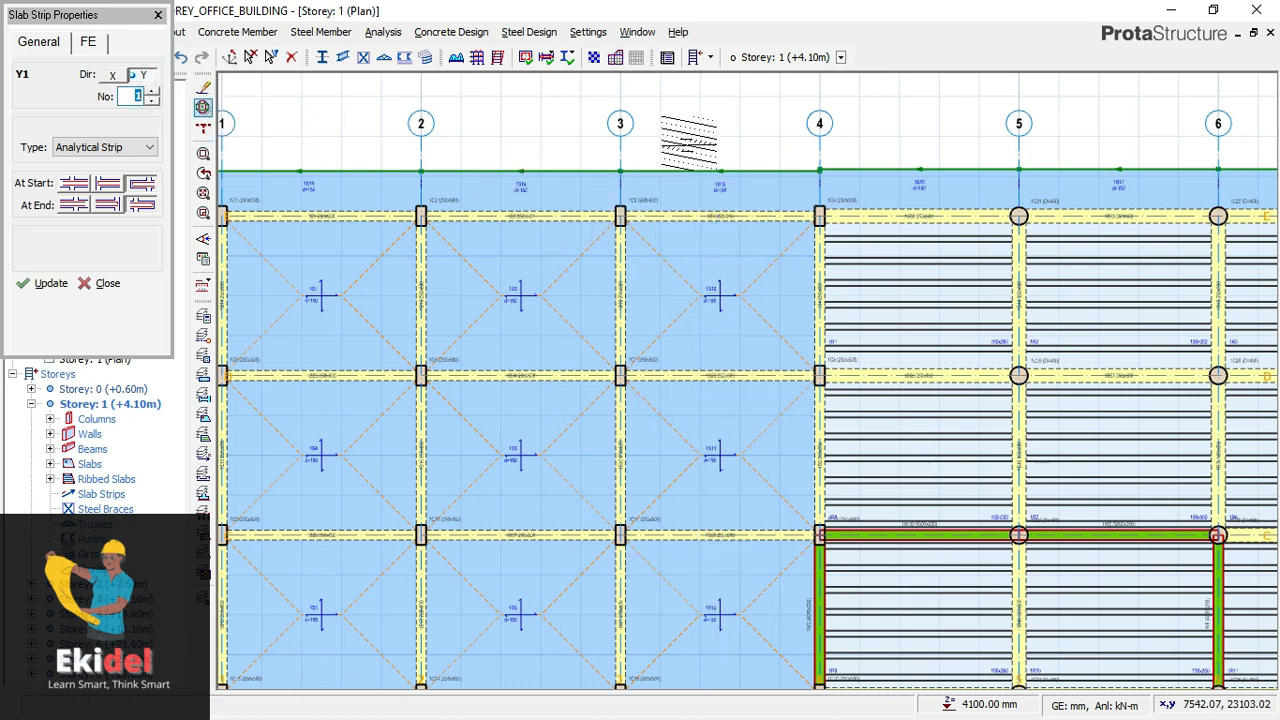
- Insert a direction Y slab strip about 18,600 mm long between axes 3 and 4, from above the upper slab edge to below the lower edge
{"action": "scroll", "coordinate": [688, 140], "scroll_direction": "down", "scroll_amount": 3}
{"action": "scroll", "coordinate": [705, 148], "scroll_direction": "up", "scroll_amount": 2}
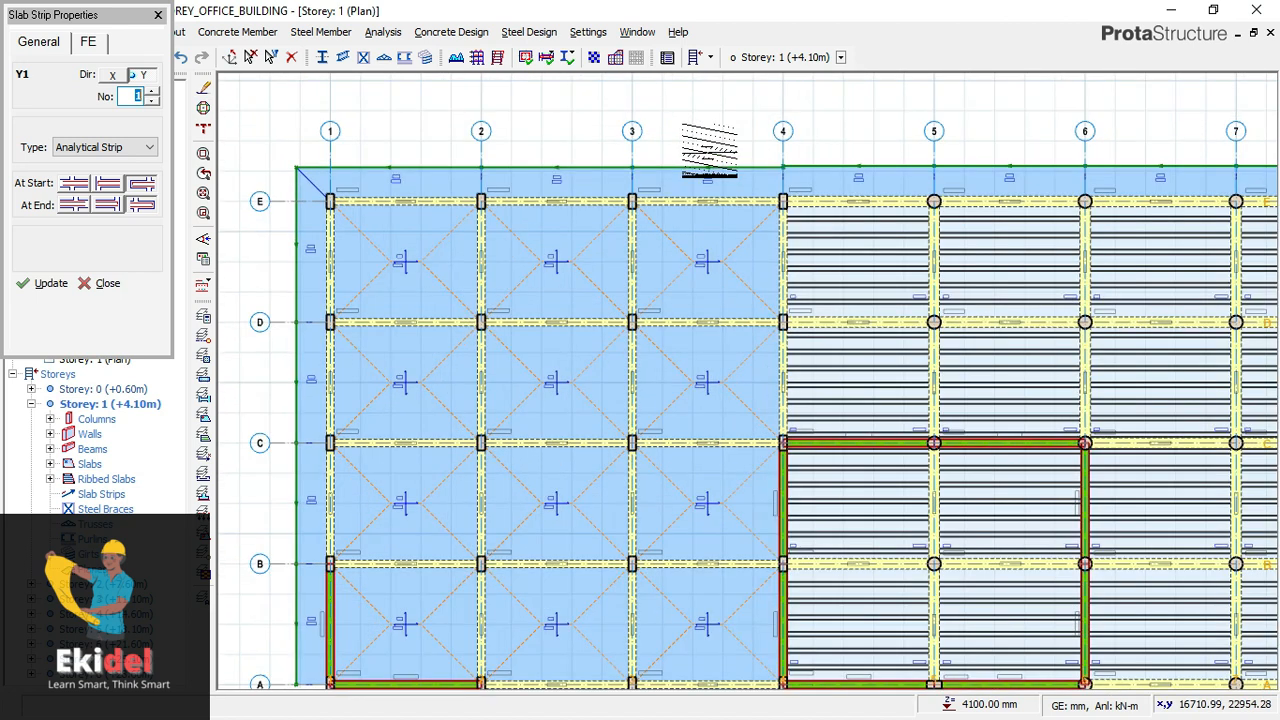
{"action": "scroll", "coordinate": [702, 165], "scroll_direction": "up", "scroll_amount": 4}
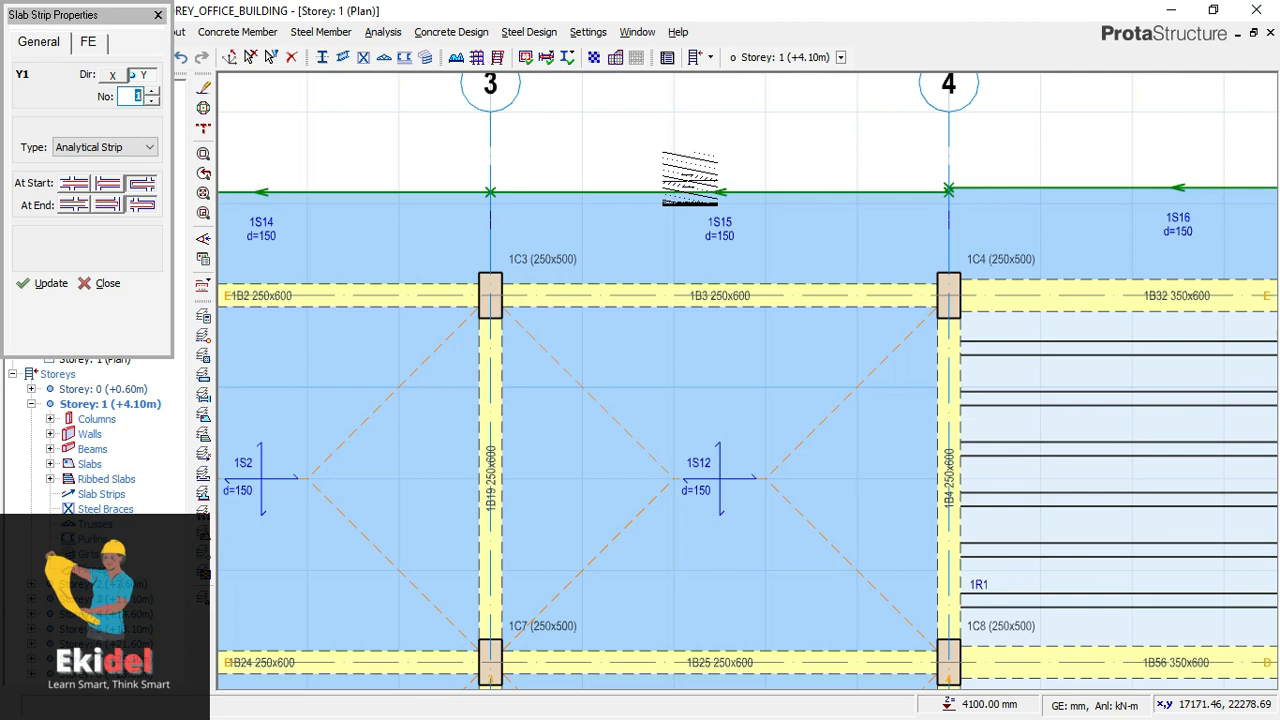
{"action": "left_click", "coordinate": [688, 178]}
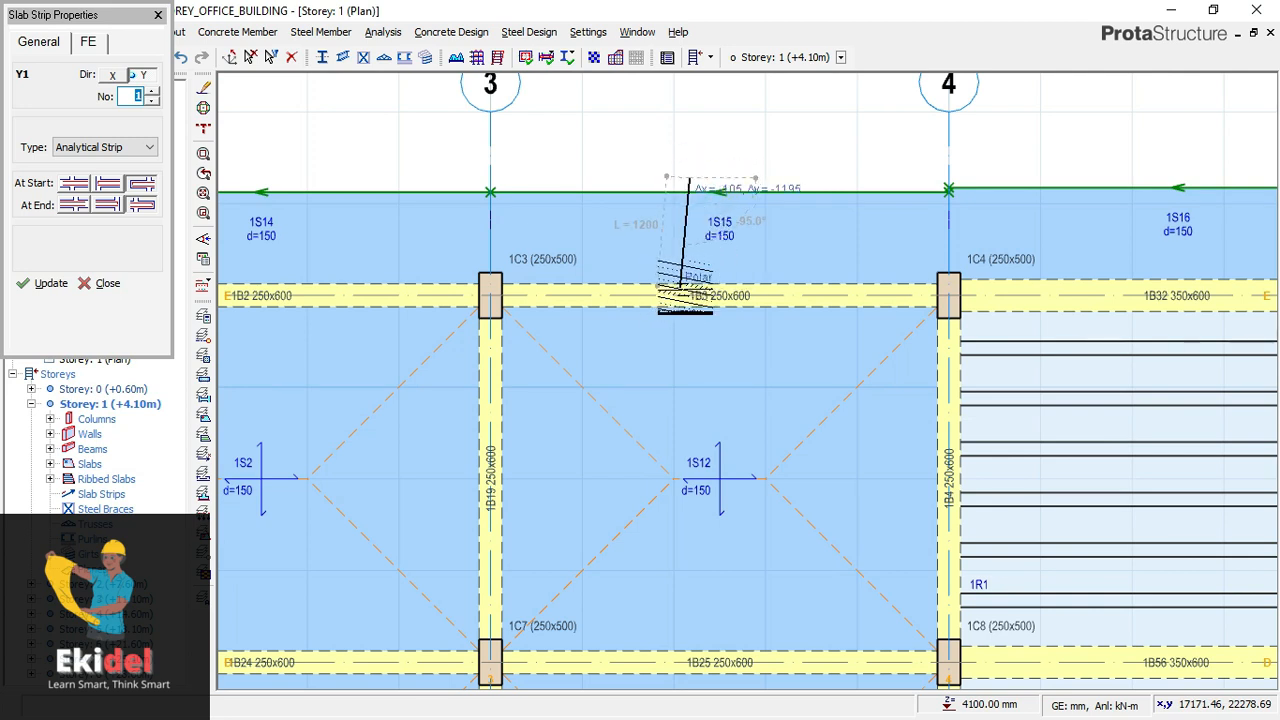
{"action": "scroll", "coordinate": [674, 204], "scroll_direction": "down", "scroll_amount": 1}
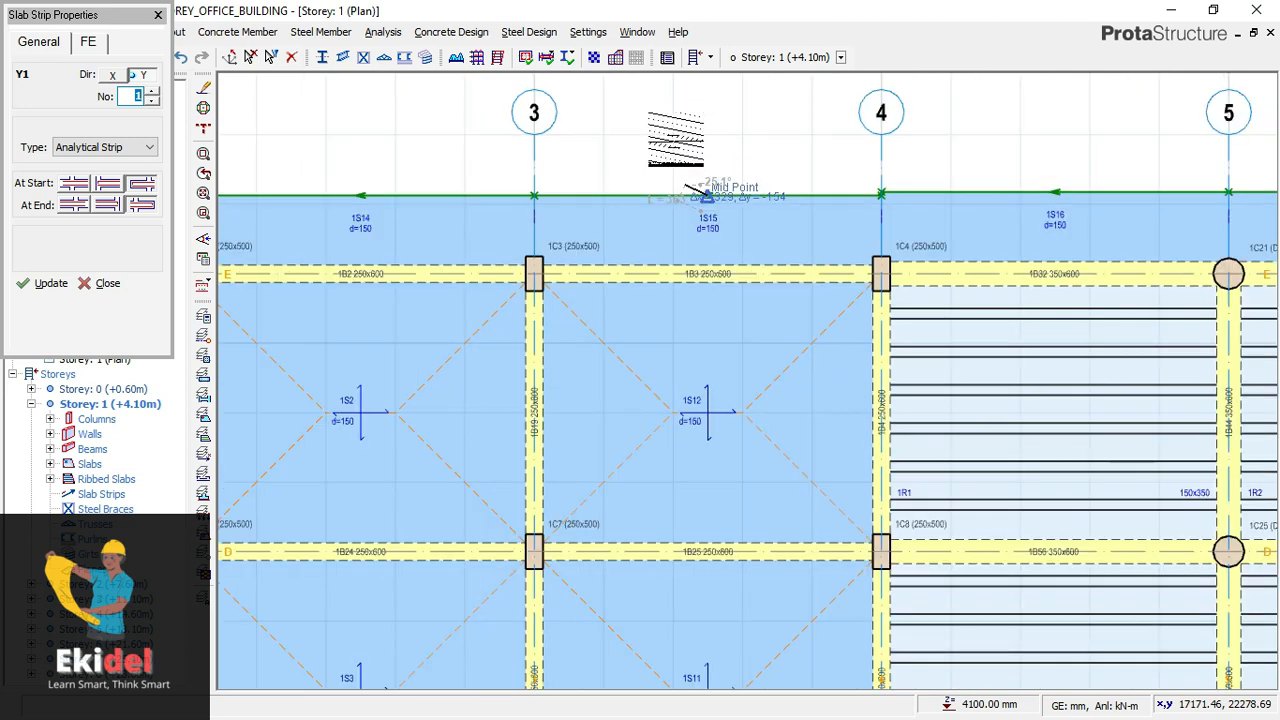
{"action": "scroll", "coordinate": [676, 150], "scroll_direction": "down", "scroll_amount": 2}
{"action": "middle_click_drag", "start_coordinate": [666, 347], "coordinate": [660, 237]}
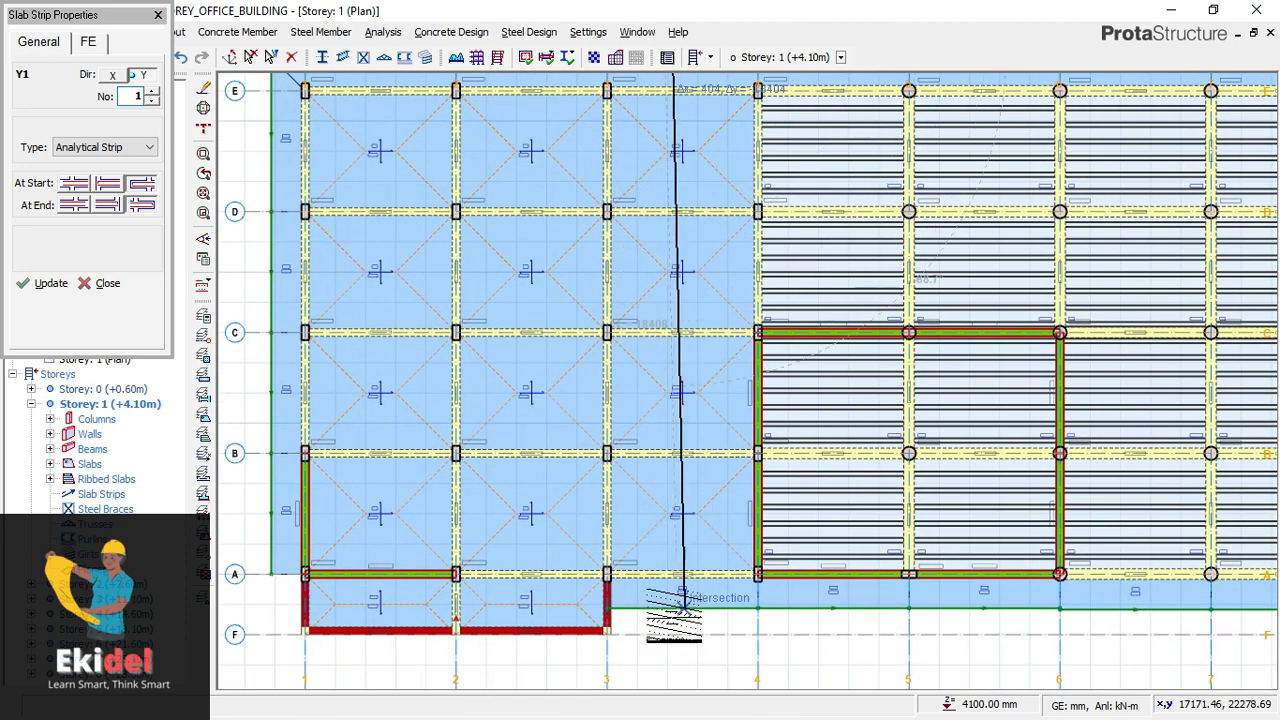
{"action": "scroll", "coordinate": [673, 612], "scroll_direction": "up", "scroll_amount": 3}
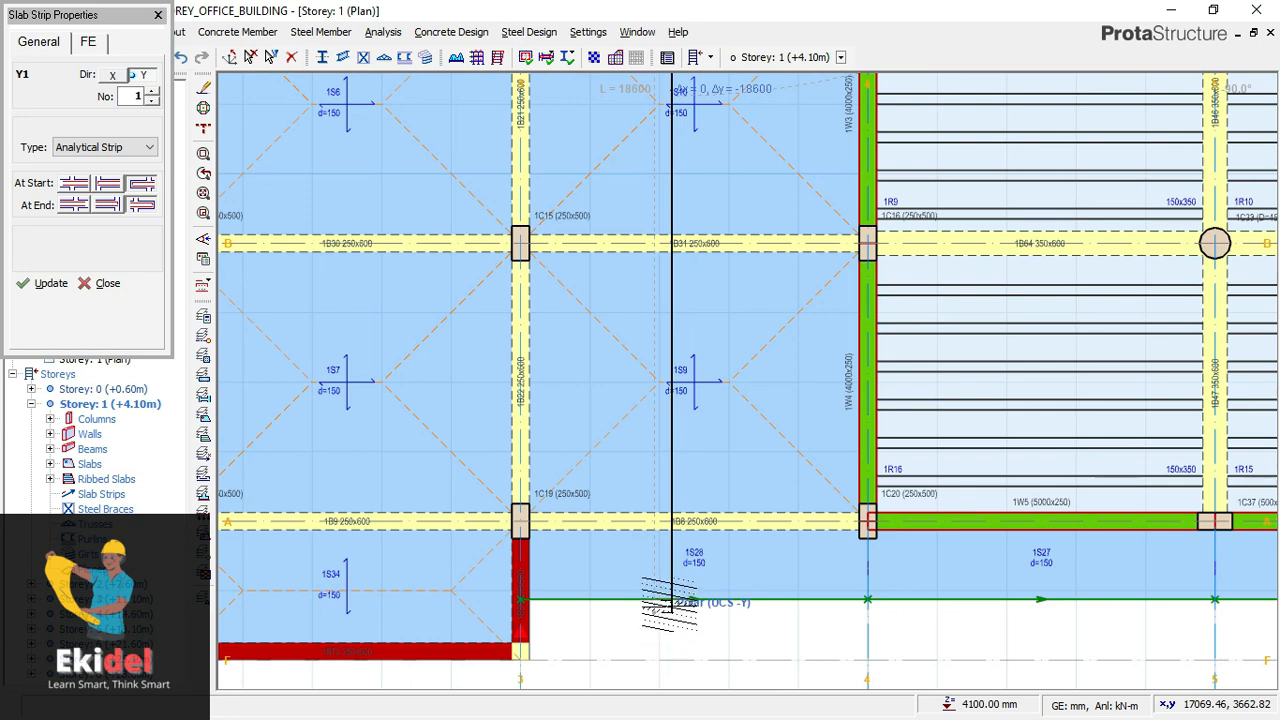
{"action": "left_click", "coordinate": [670, 603]}
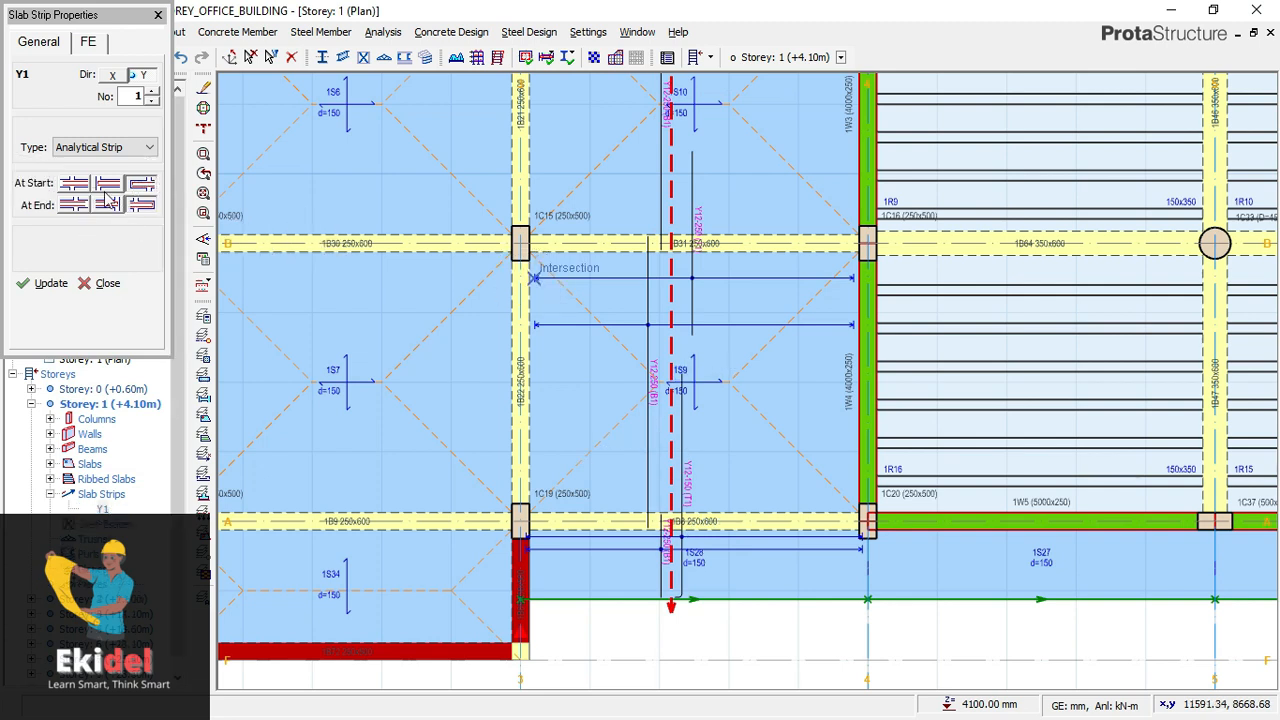
{"action": "scroll", "coordinate": [810, 322], "scroll_direction": "down", "scroll_amount": 1}
{"action": "mouse_move", "coordinate": [622, 303]}
{"action": "middle_mouse_down"}
{"action": "mouse_move", "coordinate": [755, 347]}
{"action": "mouse_move", "coordinate": [766, 328]}
{"action": "mouse_move", "coordinate": [767, 356]}
{"action": "middle_mouse_up"}
{"action": "scroll", "coordinate": [765, 310], "scroll_direction": "down", "scroll_amount": 1}
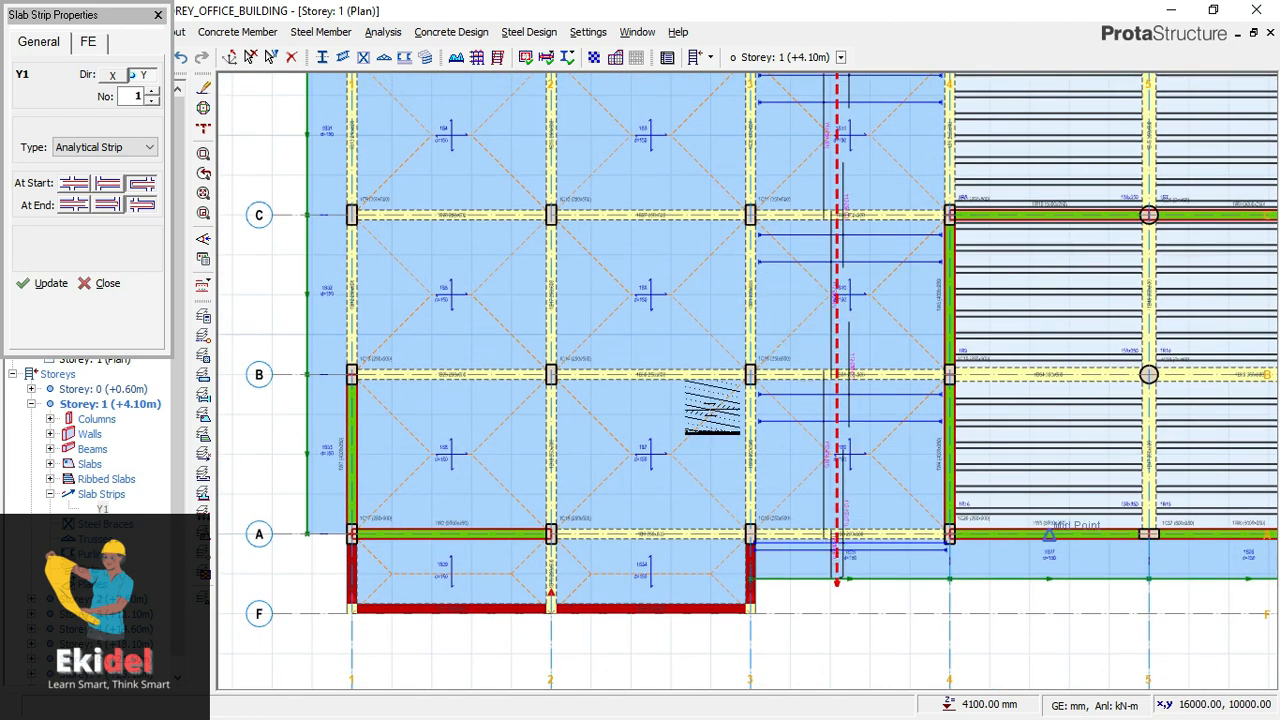
- Set the strip's end condition to Bob and inspect where the strip between axes 3 and 4 meets the upper and lower slab edges
{"action": "mouse_move", "coordinate": [682, 285]}
{"action": "middle_mouse_down"}
{"action": "mouse_move", "coordinate": [690, 345]}
{"action": "mouse_move", "coordinate": [677, 260]}
{"action": "middle_mouse_up"}
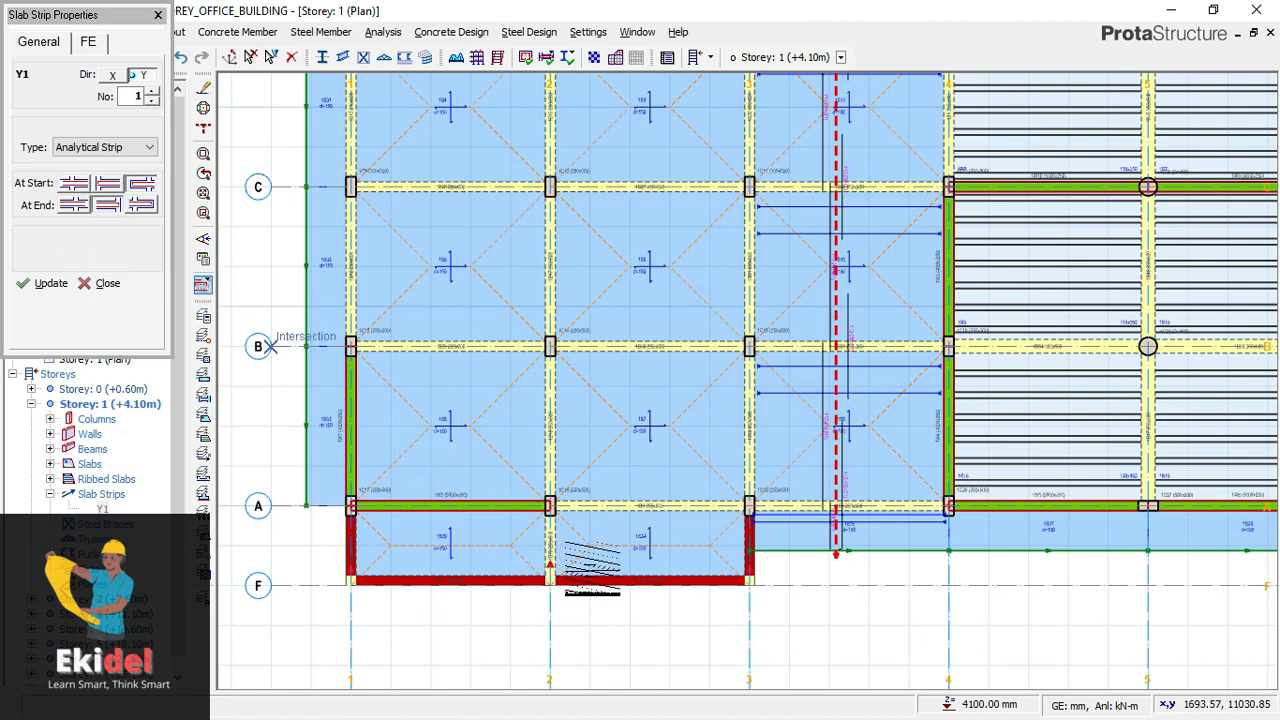
{"action": "scroll", "coordinate": [668, 445], "scroll_direction": "down", "scroll_amount": 2}
{"action": "middle_click_drag", "start_coordinate": [660, 338], "coordinate": [664, 438]}
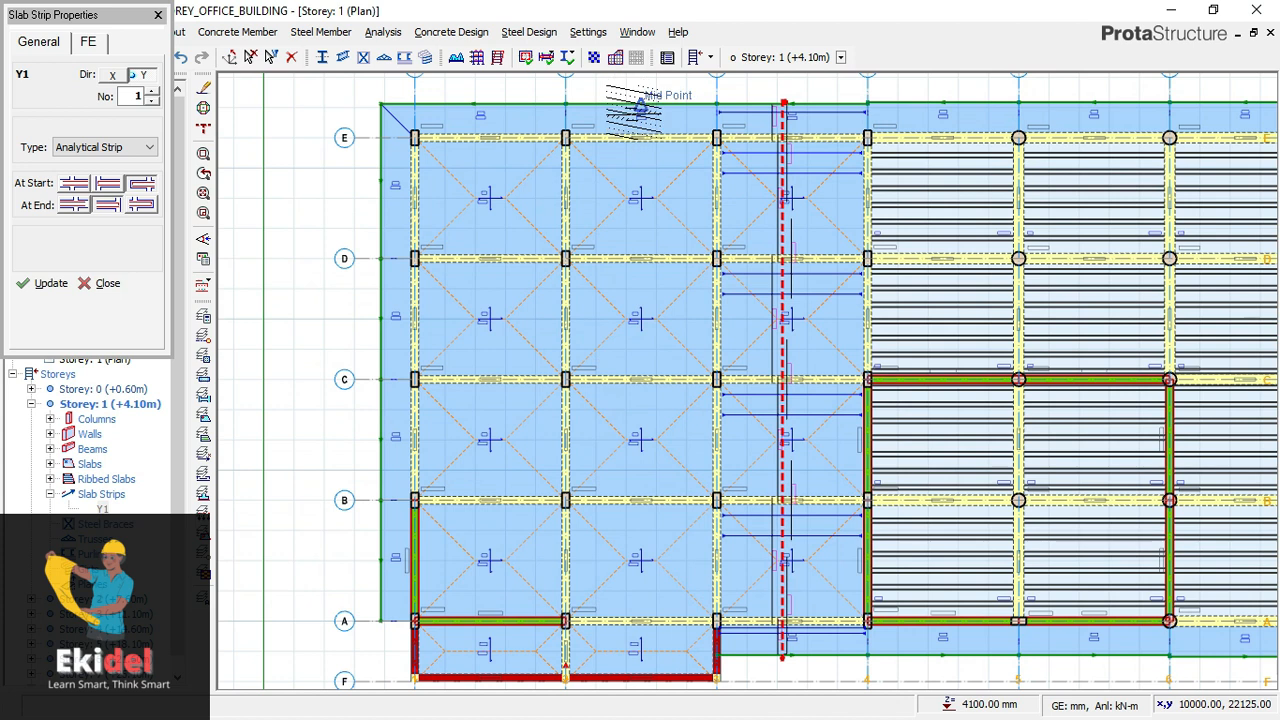
{"action": "scroll", "coordinate": [630, 100], "scroll_direction": "up", "scroll_amount": 3}
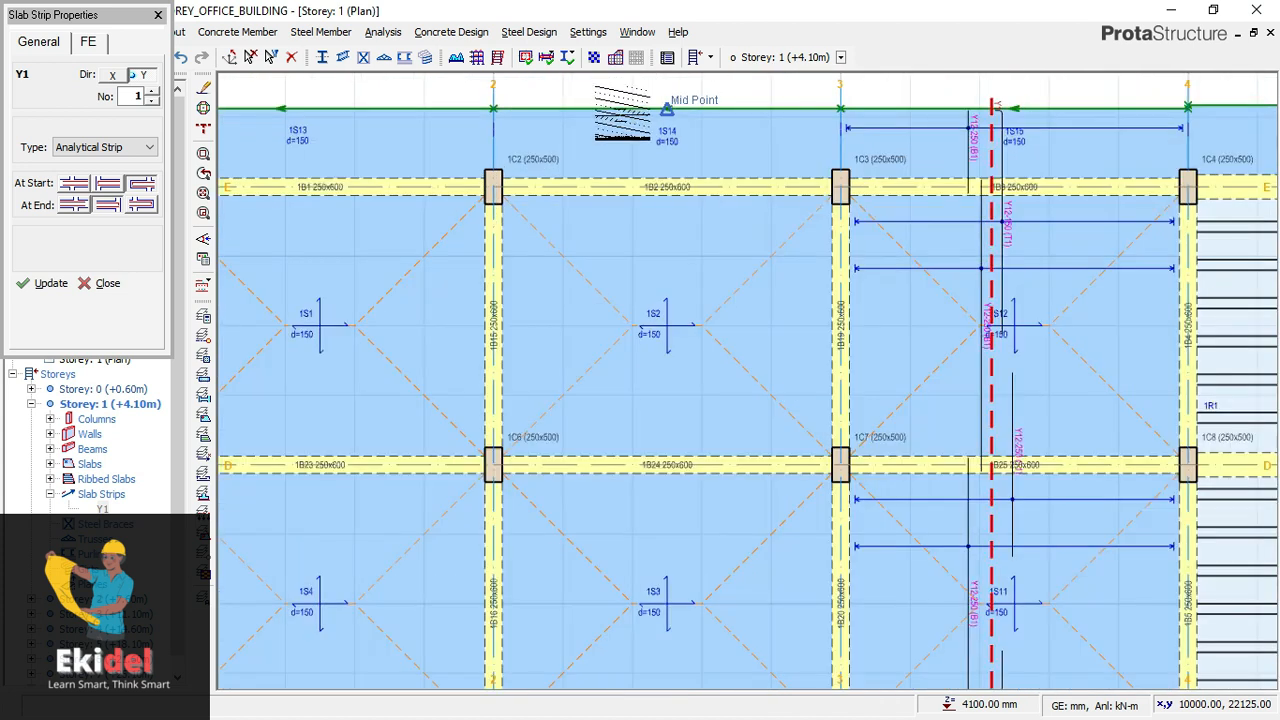
{"action": "scroll", "coordinate": [638, 120], "scroll_direction": "down", "scroll_amount": 1}
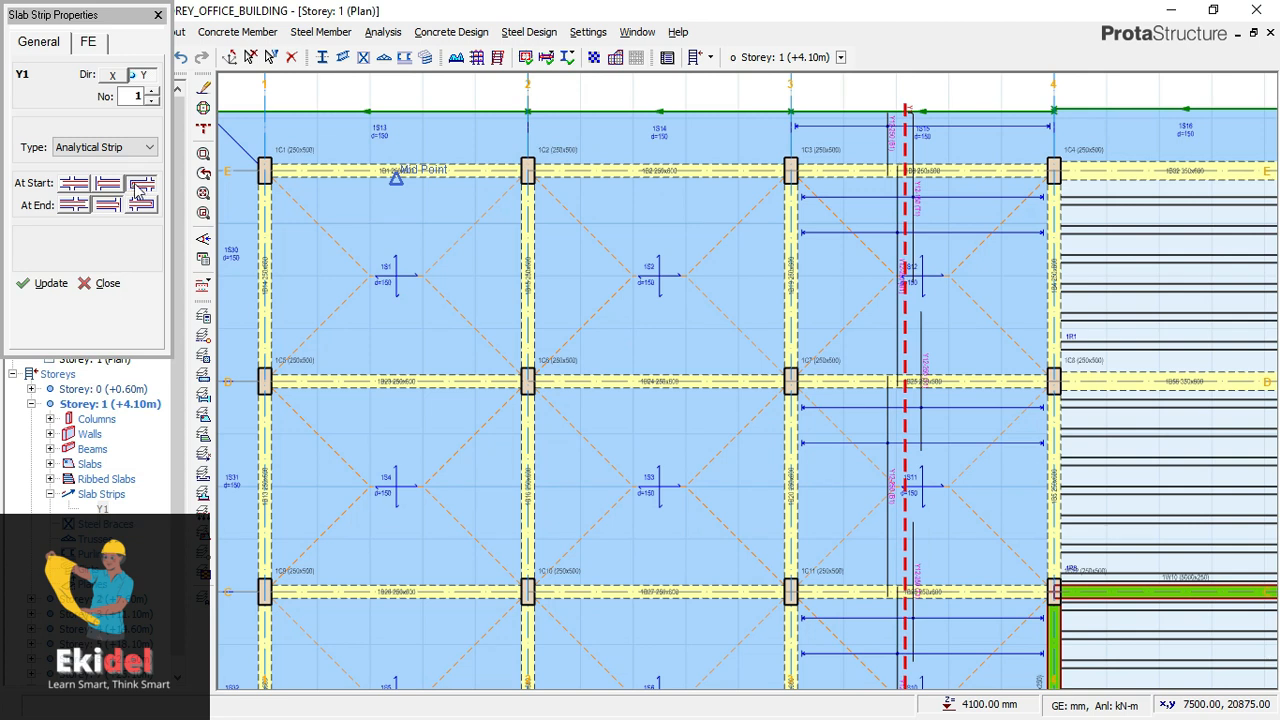
{"action": "scroll", "coordinate": [600, 310], "scroll_direction": "down", "scroll_amount": 1}
{"action": "middle_click_drag", "start_coordinate": [611, 402], "coordinate": [579, 188]}
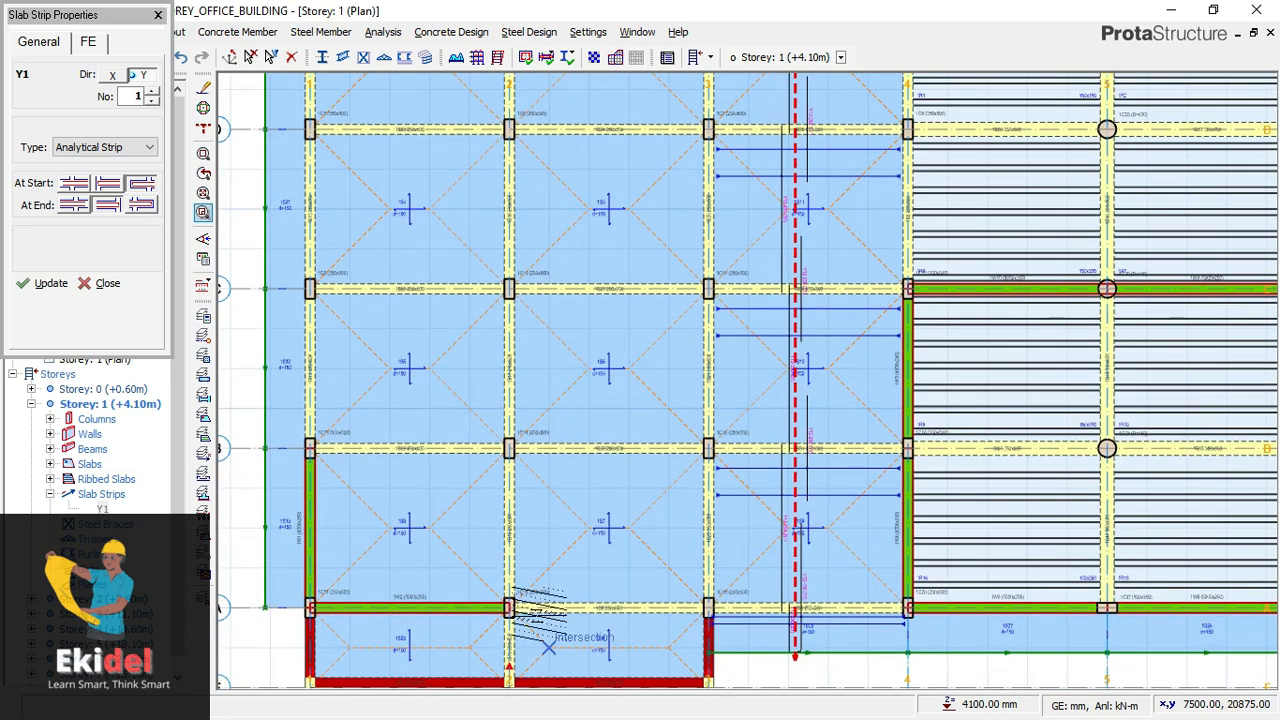
{"action": "middle_click_drag", "start_coordinate": [549, 647], "coordinate": [537, 568]}
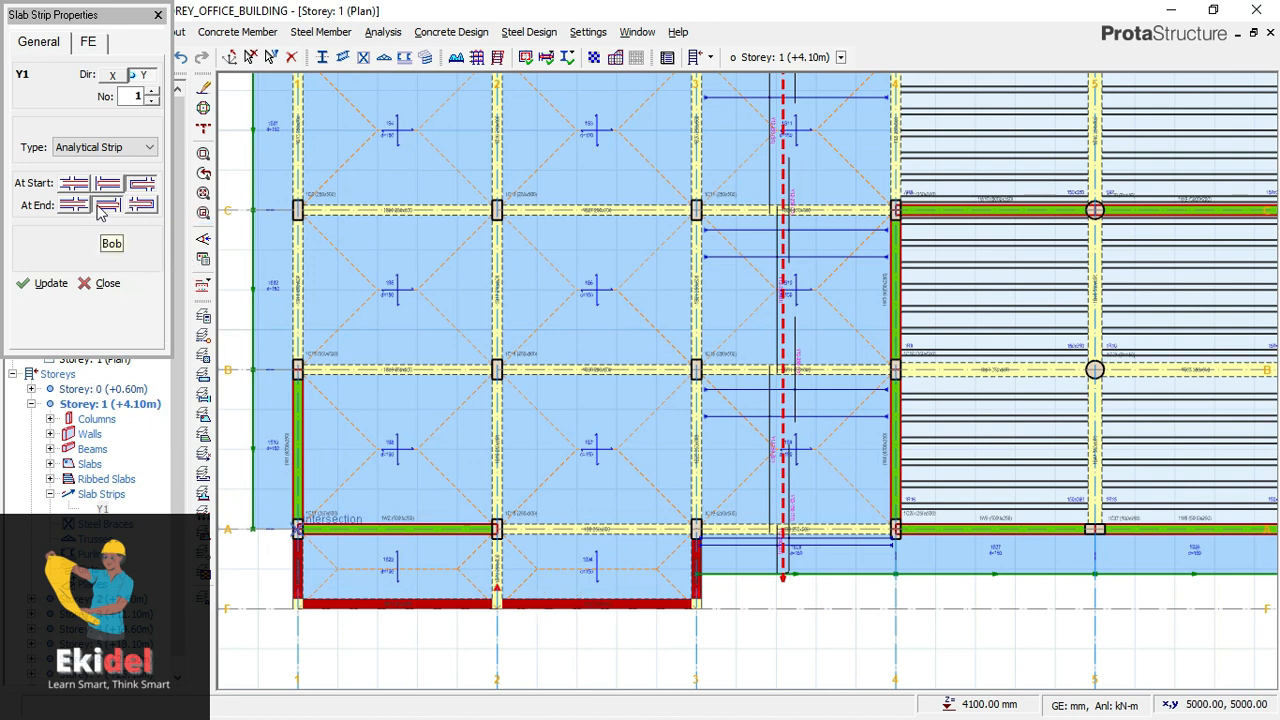
{"action": "middle_click_drag", "start_coordinate": [729, 477], "coordinate": [747, 590]}
{"action": "middle_click_drag", "start_coordinate": [677, 405], "coordinate": [682, 487]}
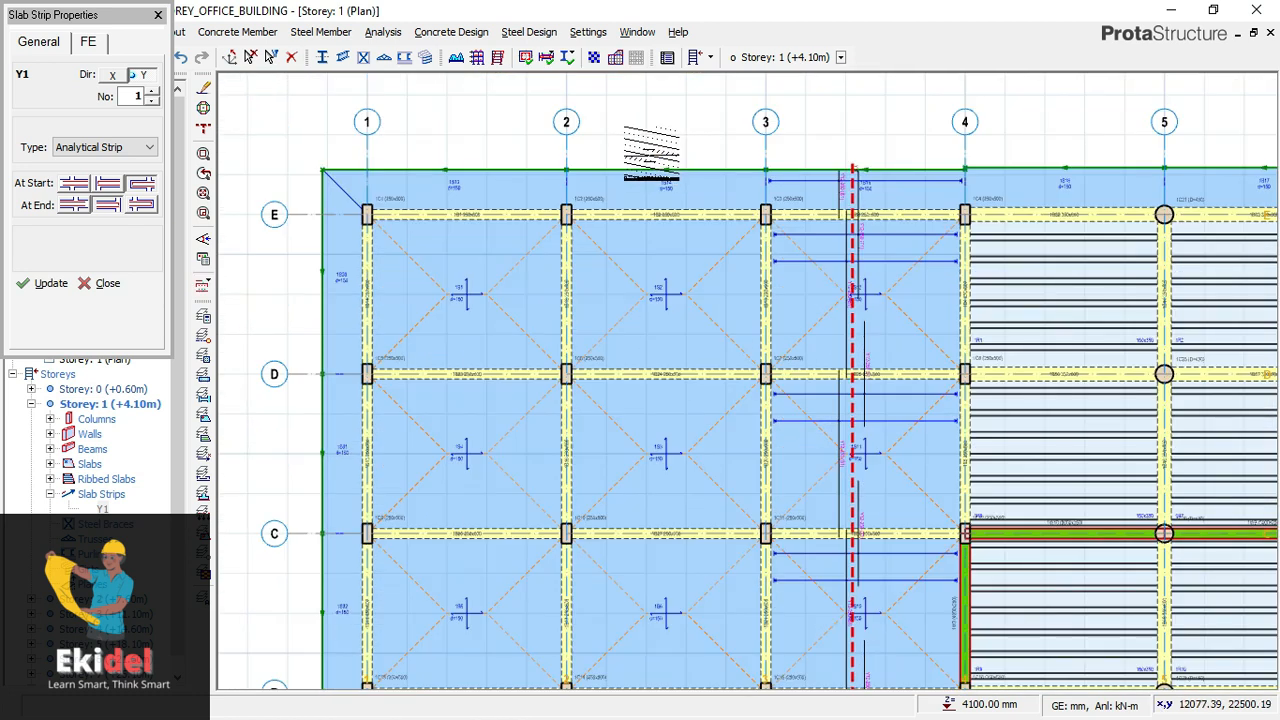
- Insert a direction Y slab strip about 19,700 mm long between axes 2 and 3, from above the upper slab edge to past axis F
{"action": "scroll", "coordinate": [651, 155], "scroll_direction": "up", "scroll_amount": 2}
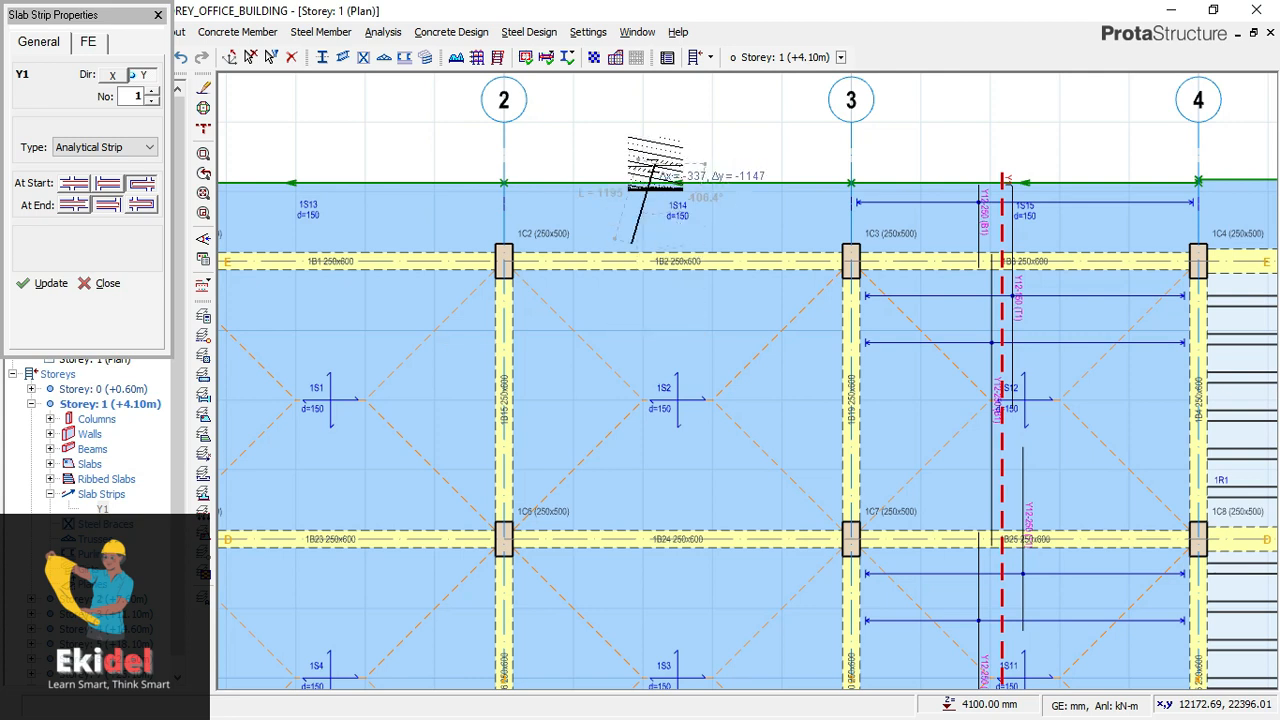
{"action": "scroll", "coordinate": [655, 165], "scroll_direction": "down", "scroll_amount": 3}
{"action": "scroll", "coordinate": [656, 166], "scroll_direction": "down", "scroll_amount": 2}
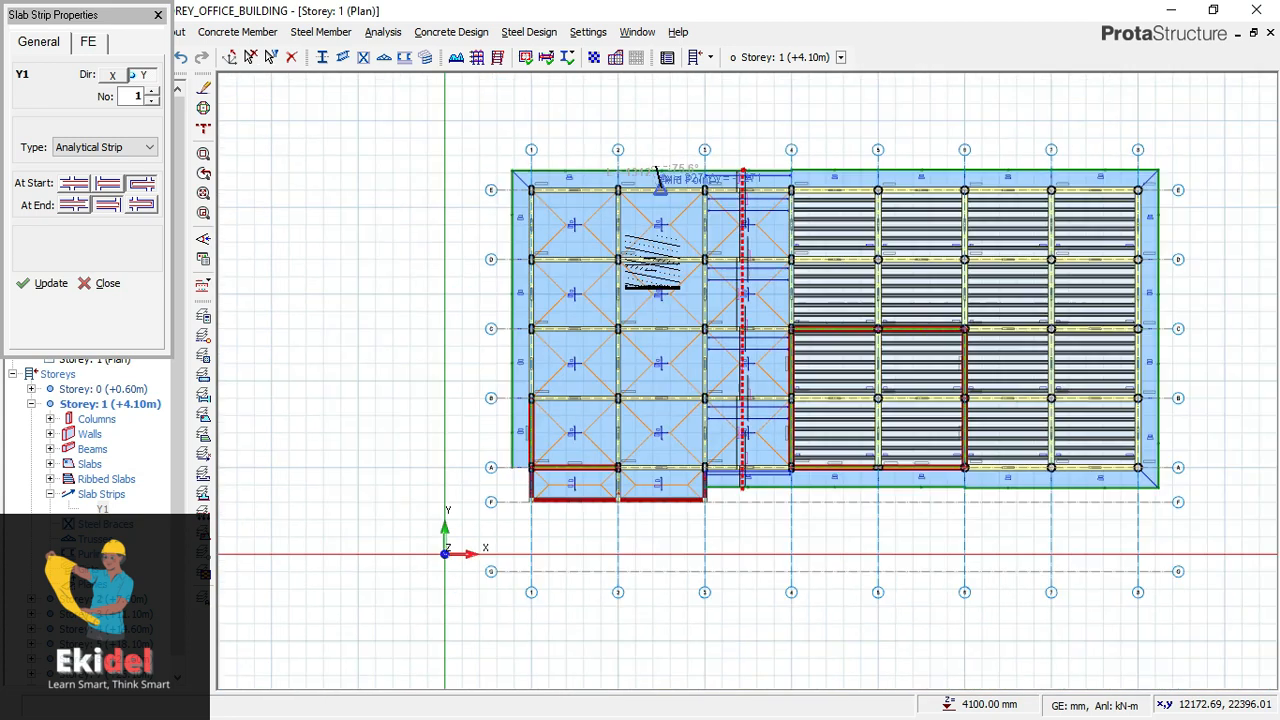
{"action": "scroll", "coordinate": [618, 495], "scroll_direction": "up", "scroll_amount": 3}
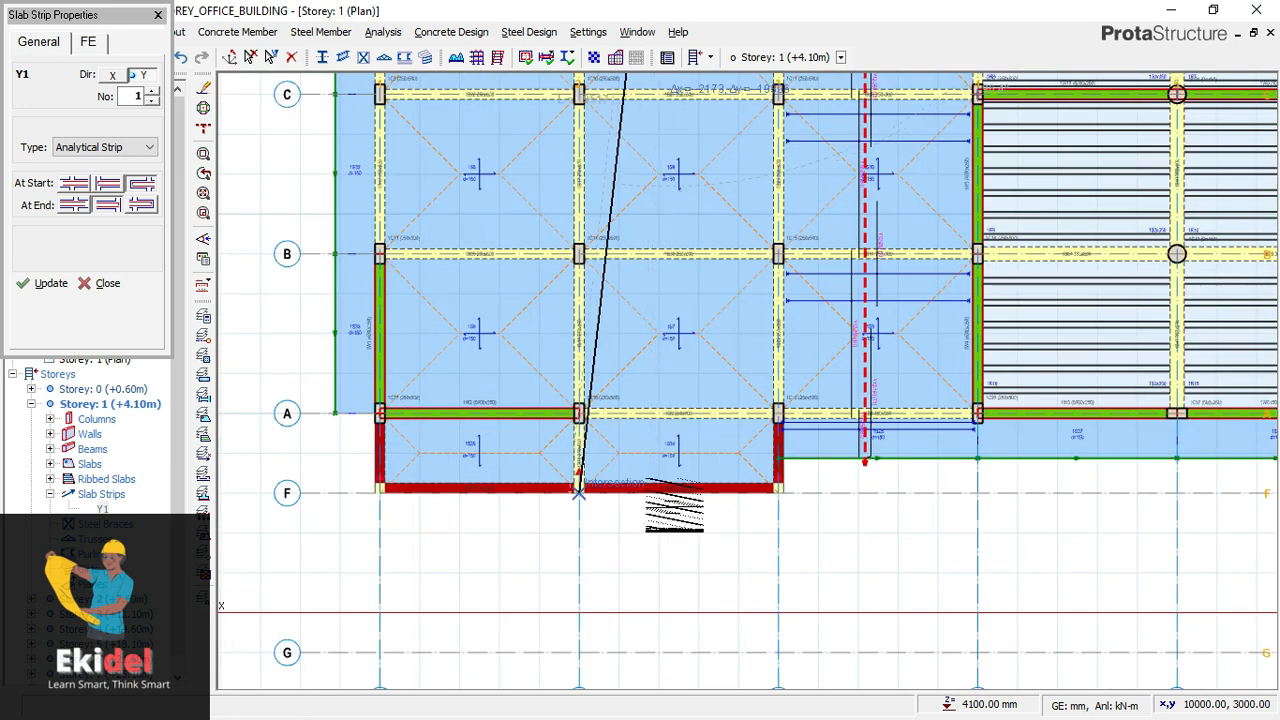
{"action": "left_click", "coordinate": [665, 493]}
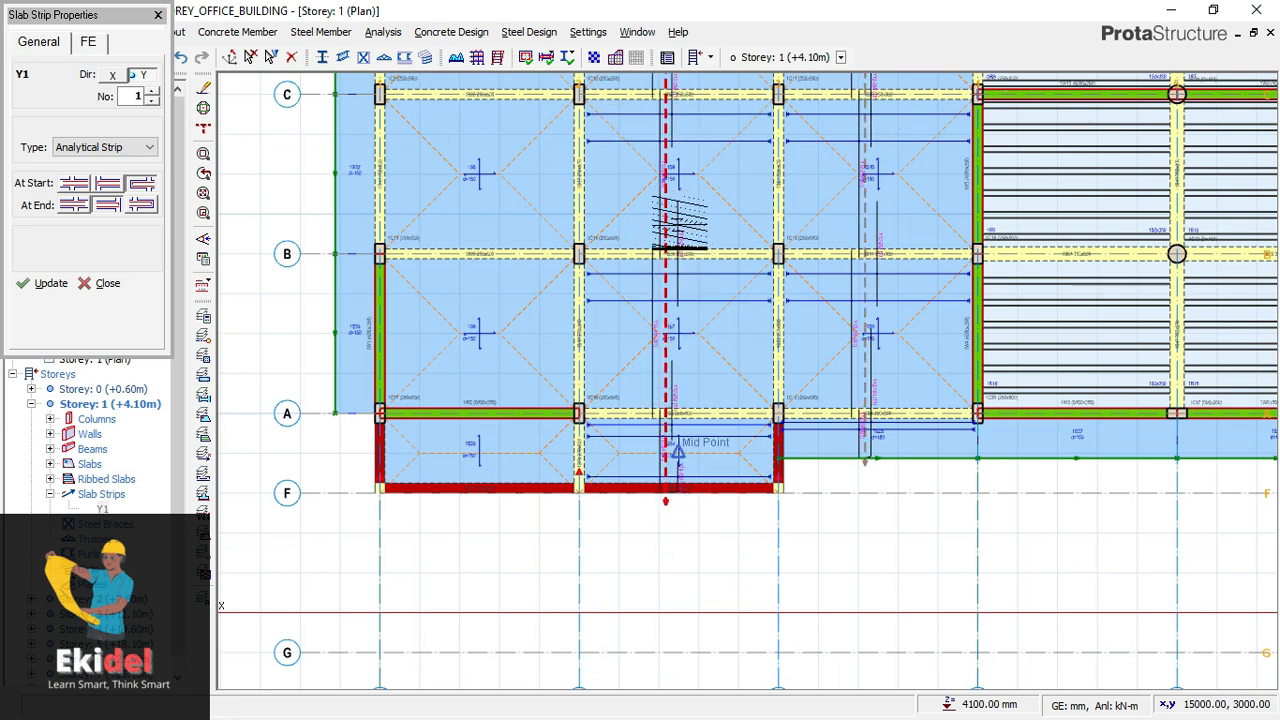
{"action": "scroll", "coordinate": [672, 200], "scroll_direction": "up", "scroll_amount": 3}
{"action": "scroll", "coordinate": [680, 190], "scroll_direction": "up", "scroll_amount": 2}
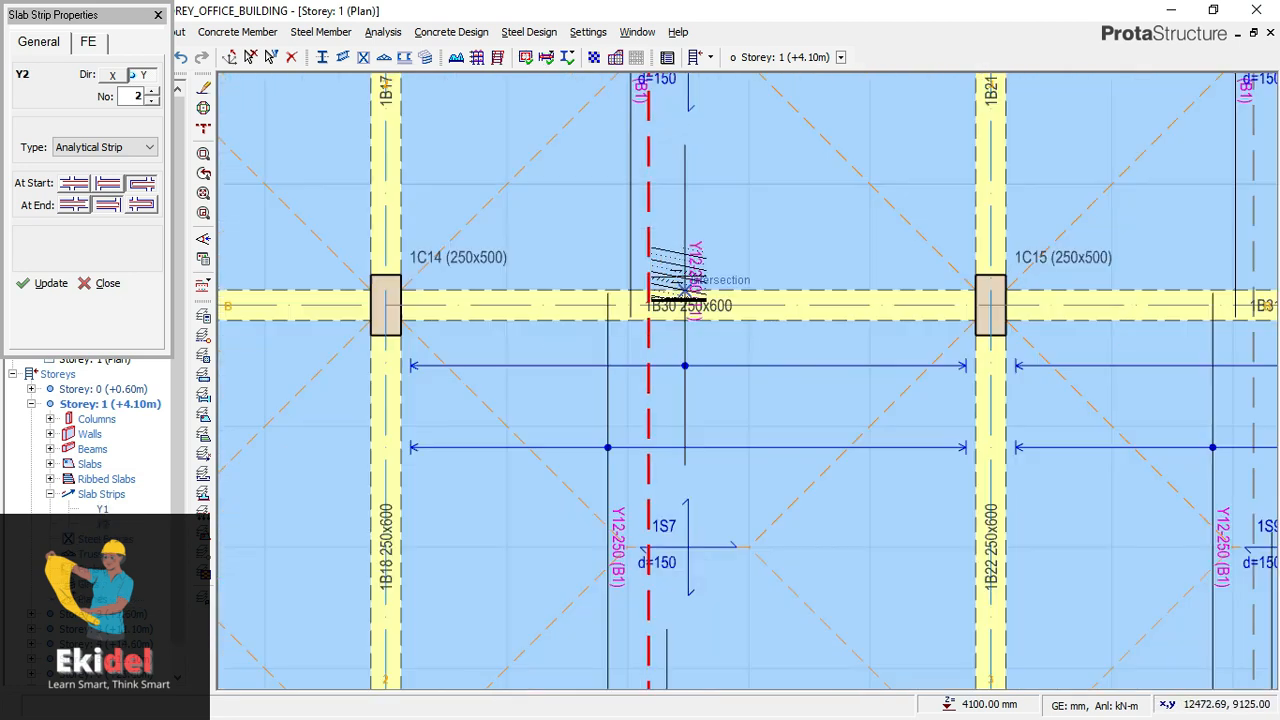
{"action": "scroll", "coordinate": [685, 235], "scroll_direction": "down", "scroll_amount": 4}
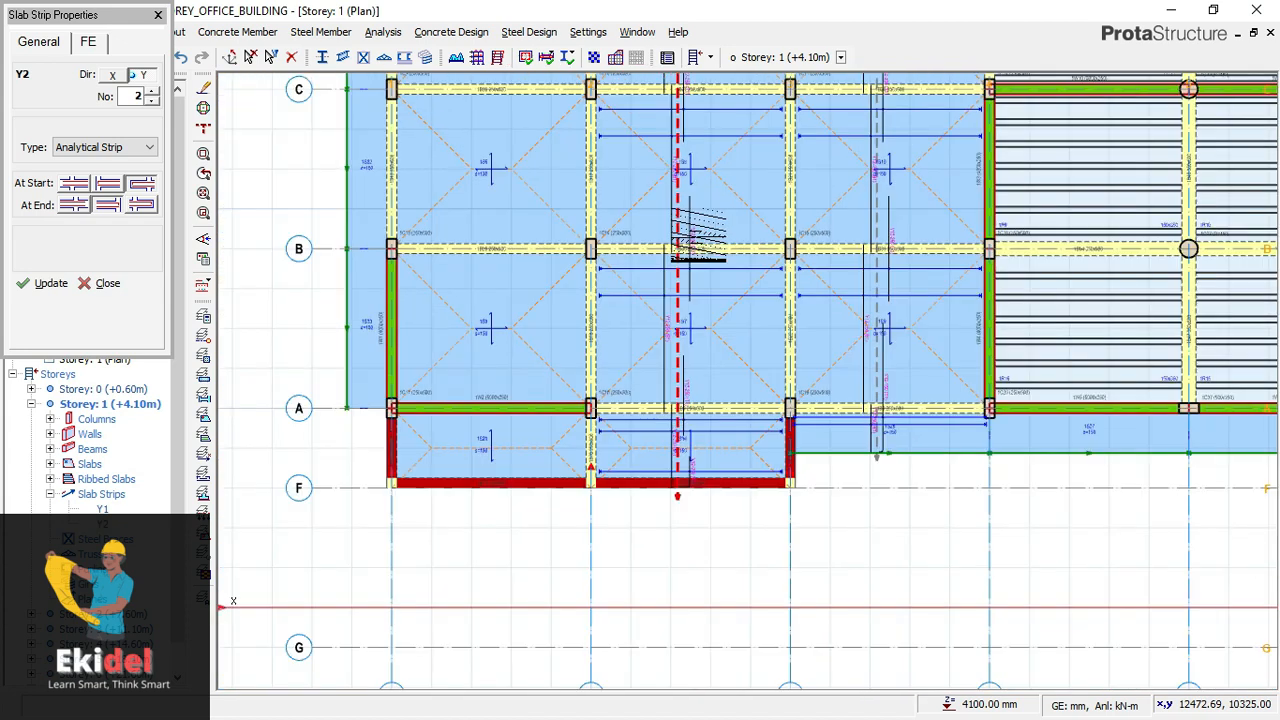
- Insert a direction Y slab strip about 19,500 mm long between axes 1 and 2, from above the upper slab edge to past axis F
{"action": "middle_click_drag", "start_coordinate": [560, 280], "coordinate": [627, 513]}
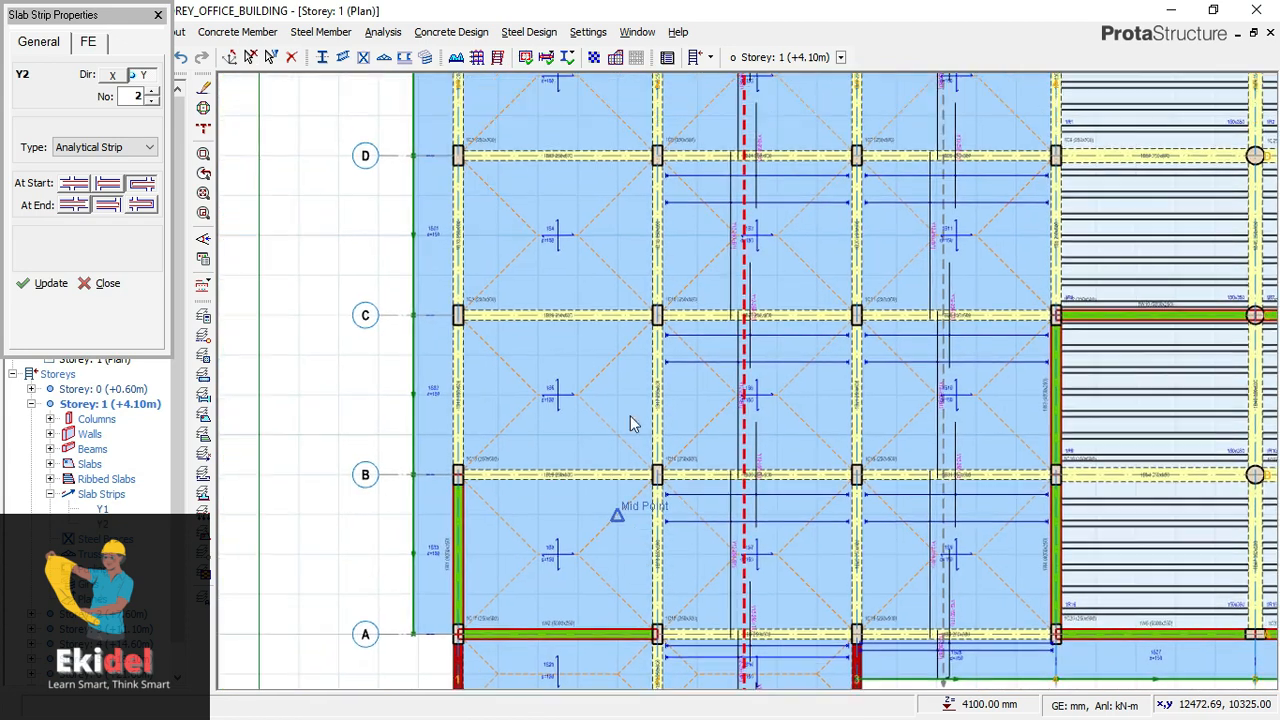
{"action": "middle_click_drag", "start_coordinate": [636, 200], "coordinate": [636, 461]}
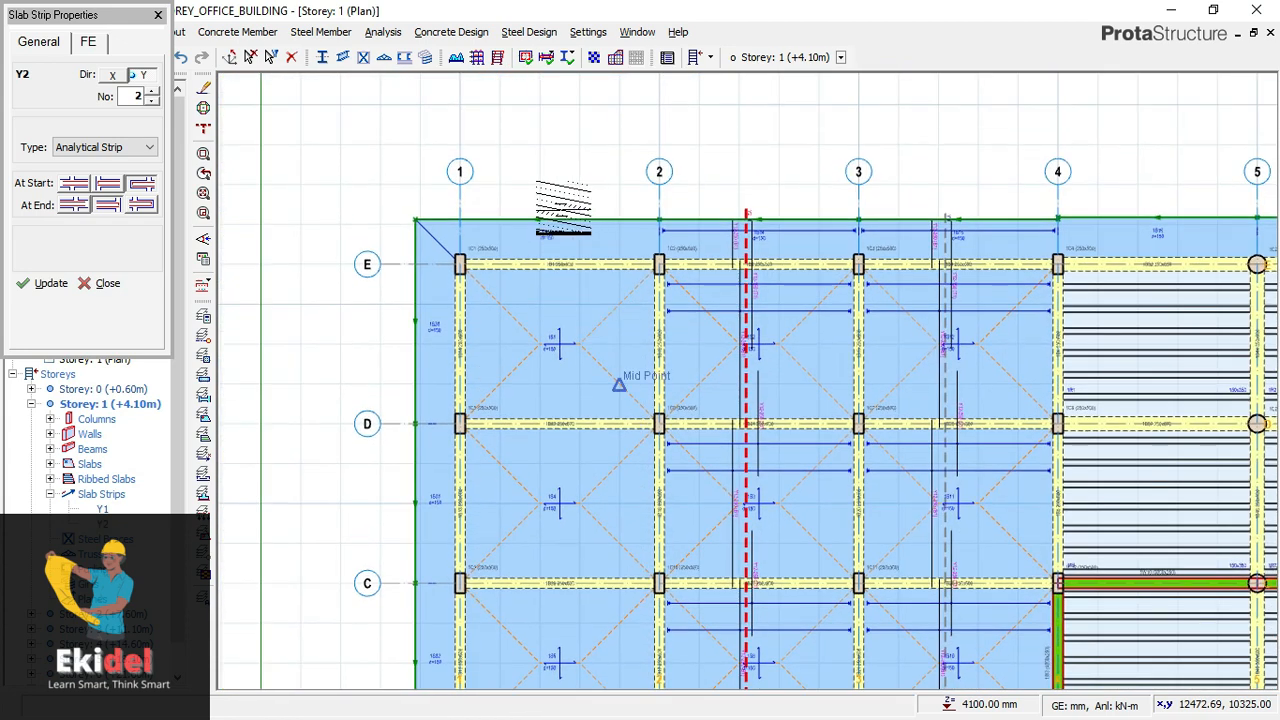
{"action": "scroll", "coordinate": [562, 208], "scroll_direction": "up", "scroll_amount": 2}
{"action": "scroll", "coordinate": [549, 210], "scroll_direction": "up", "scroll_amount": 2}
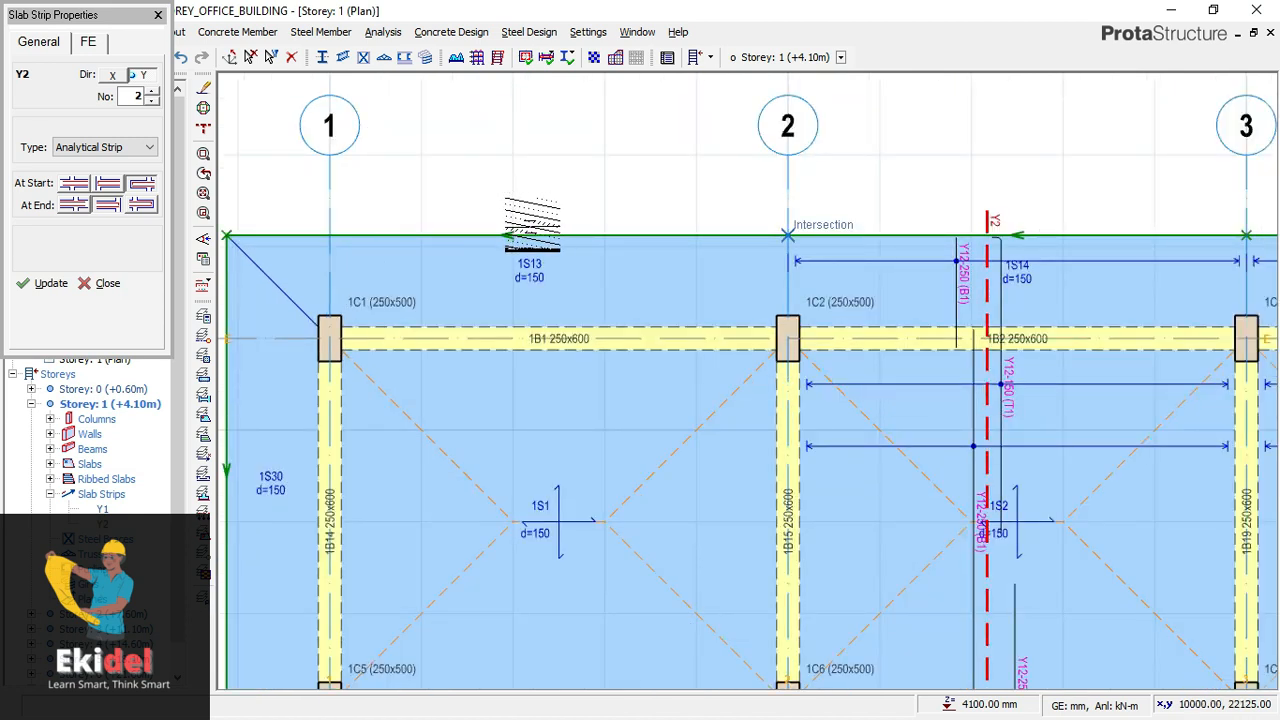
{"action": "scroll", "coordinate": [530, 228], "scroll_direction": "up", "scroll_amount": 2}
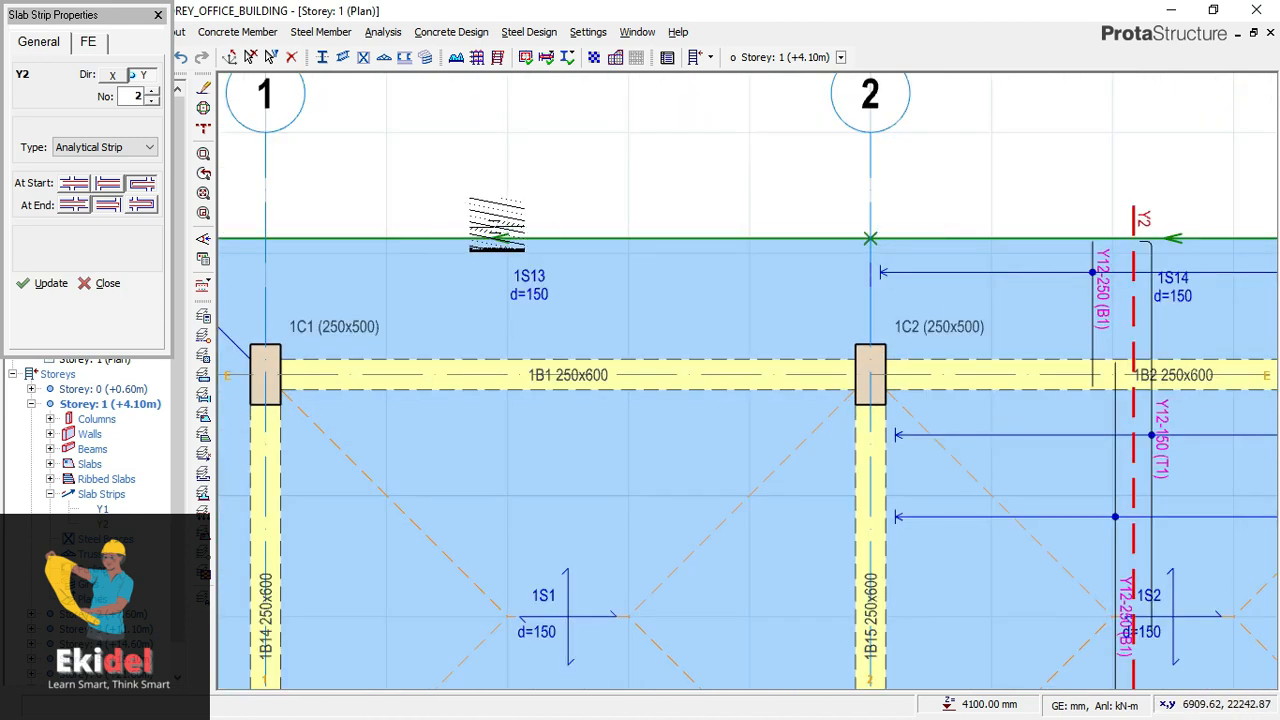
{"action": "scroll", "coordinate": [490, 135], "scroll_direction": "down", "scroll_amount": 3}
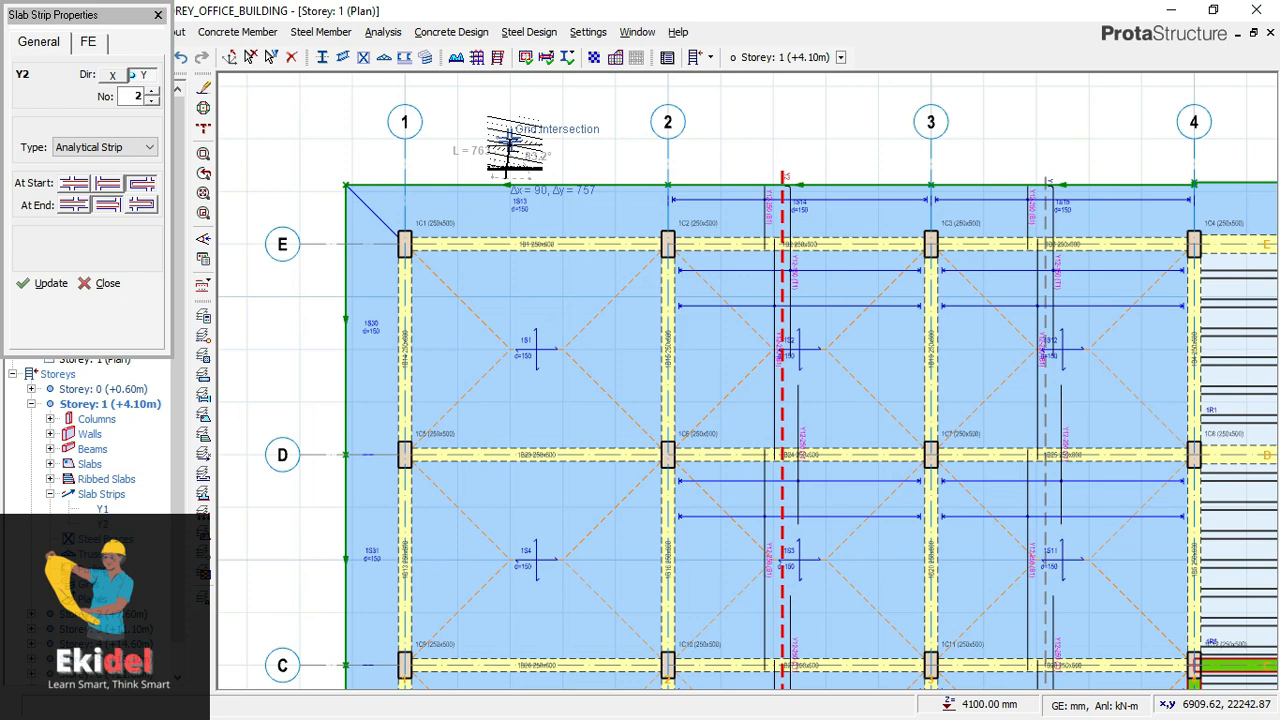
{"action": "scroll", "coordinate": [508, 145], "scroll_direction": "down", "scroll_amount": 5}
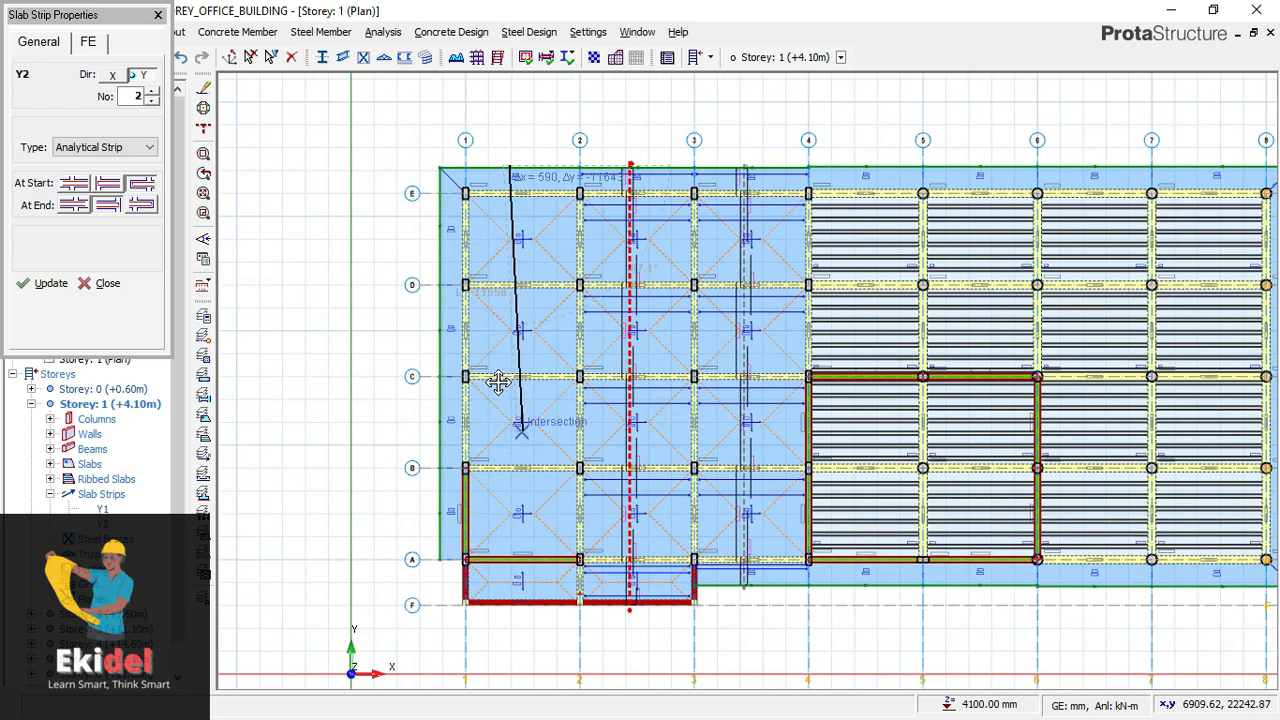
{"action": "middle_click_drag", "start_coordinate": [522, 433], "coordinate": [498, 380]}
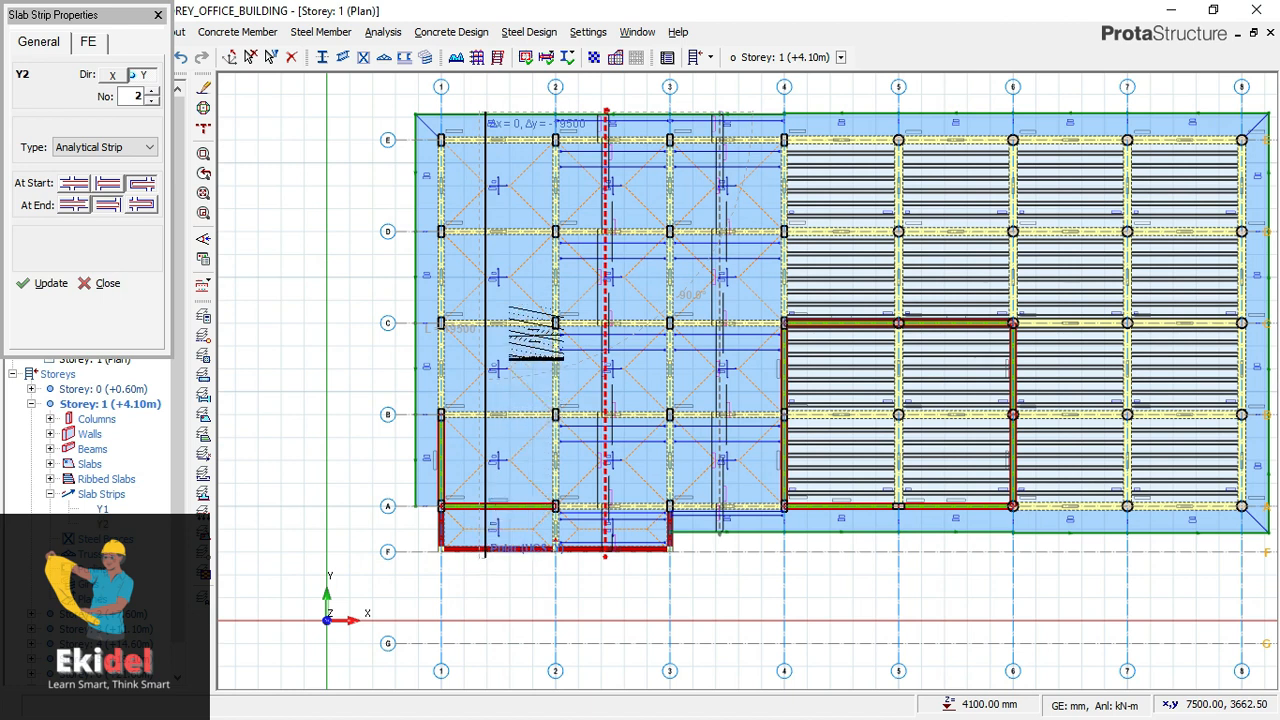
{"action": "left_click", "coordinate": [492, 250]}
{"action": "scroll", "coordinate": [490, 225], "scroll_direction": "up", "scroll_amount": 2}
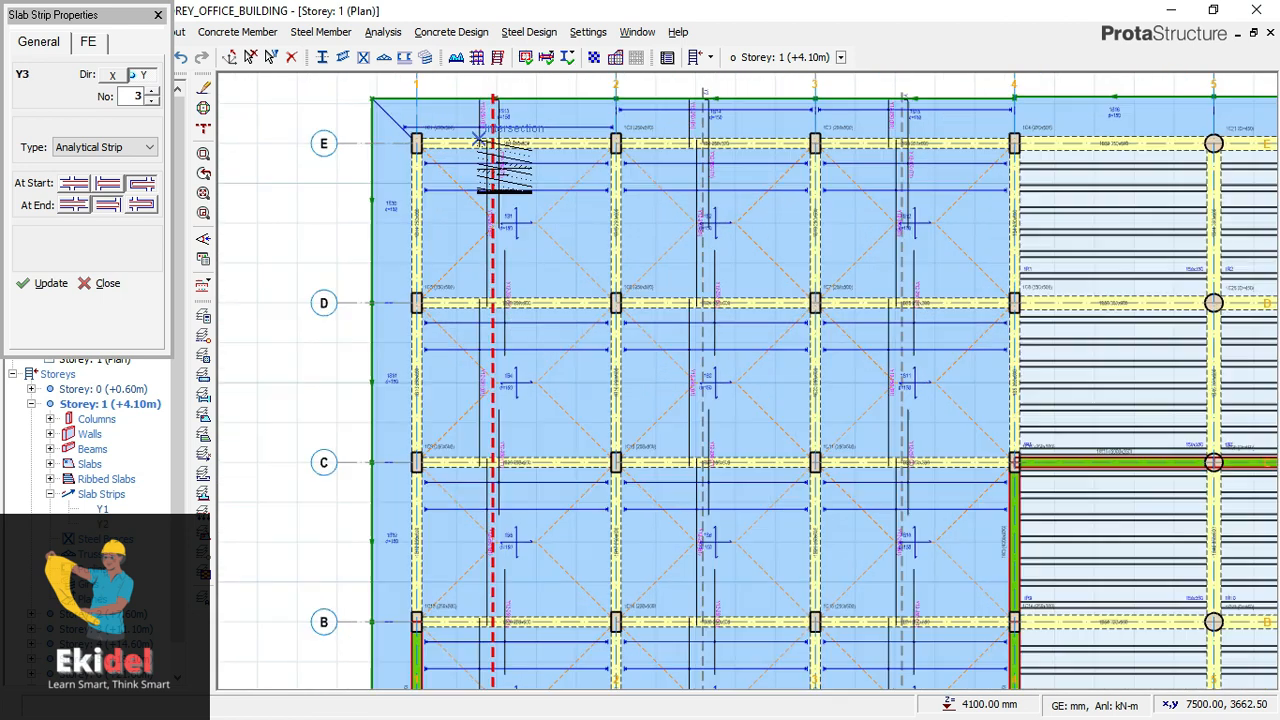
- Set the new analytical strip's direction to X and its end condition to the type that takes a b-Slab value
{"action": "scroll", "coordinate": [492, 240], "scroll_direction": "down", "scroll_amount": 1}
{"action": "scroll", "coordinate": [500, 235], "scroll_direction": "down", "scroll_amount": 2}
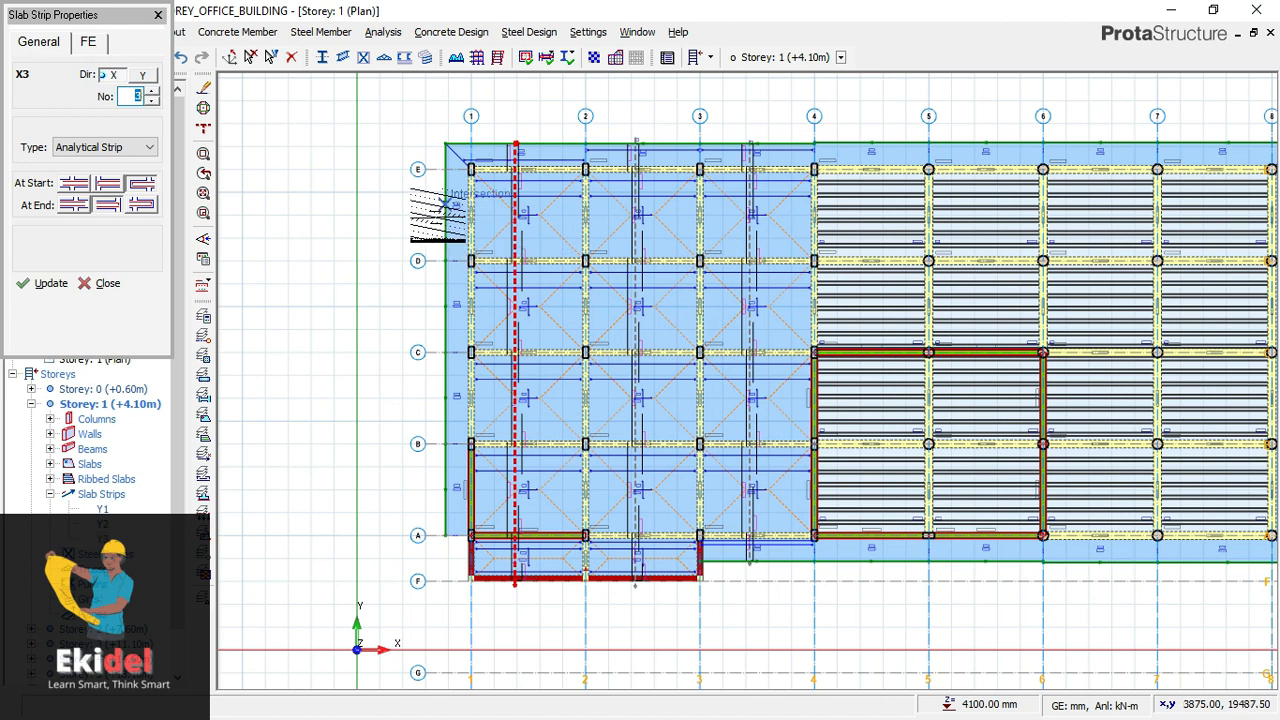
{"action": "scroll", "coordinate": [518, 206], "scroll_direction": "up", "scroll_amount": 1}
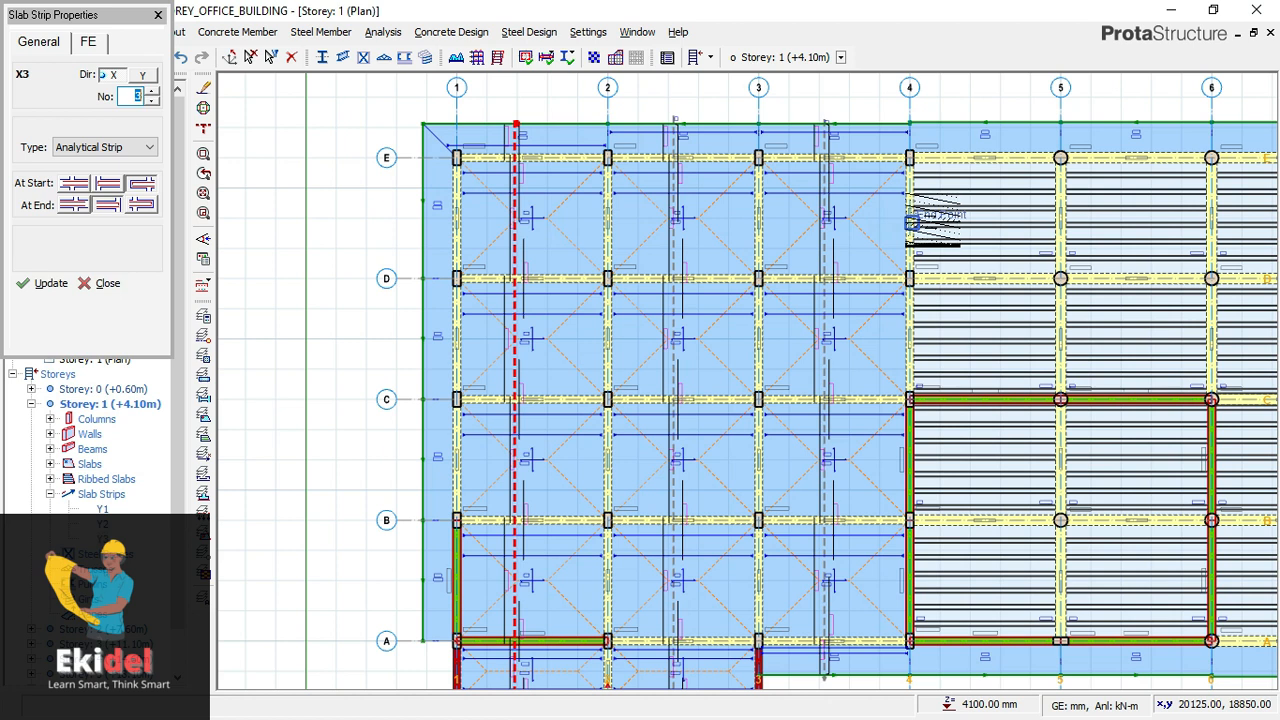
{"action": "scroll", "coordinate": [545, 385], "scroll_direction": "down", "scroll_amount": 1}
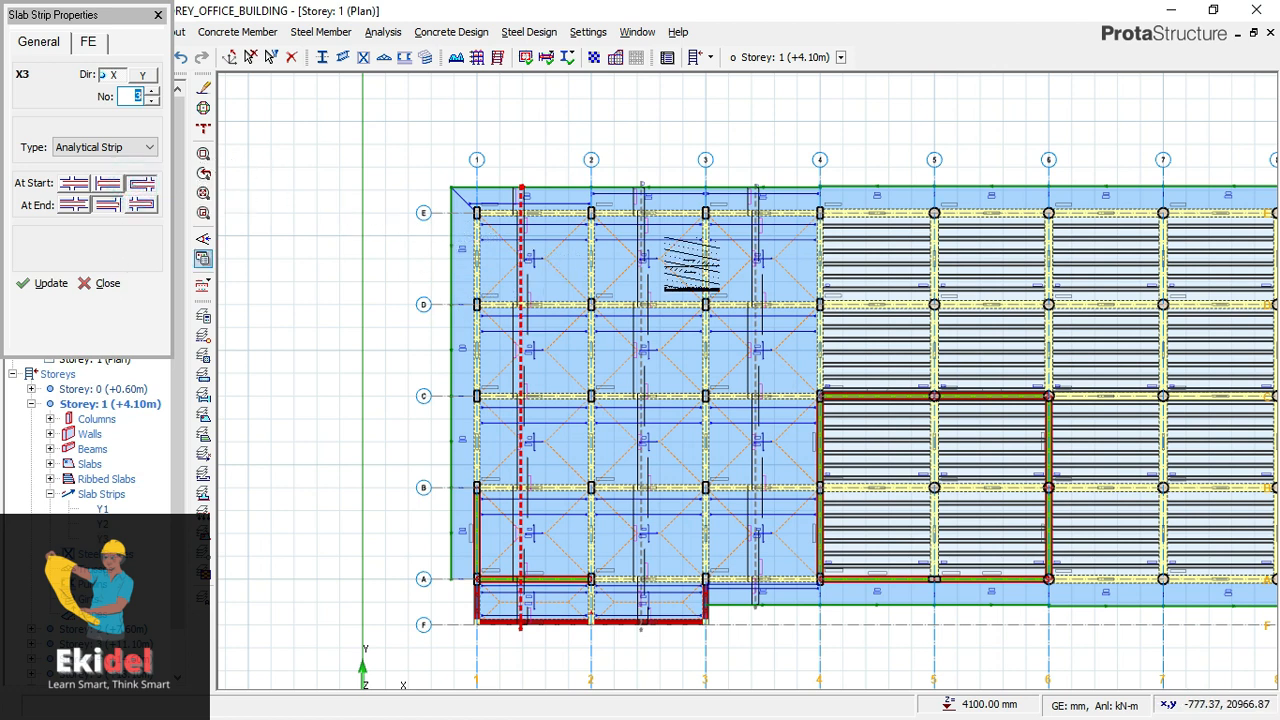
{"action": "scroll", "coordinate": [815, 270], "scroll_direction": "up", "scroll_amount": 3}
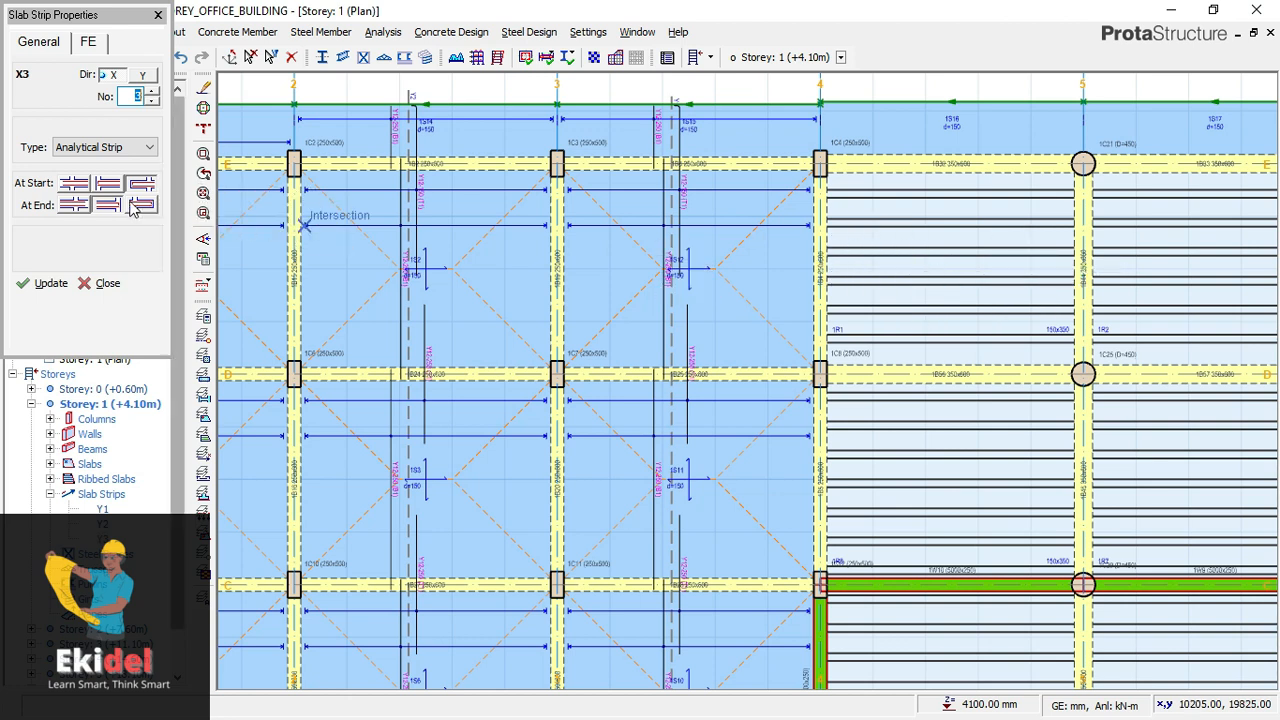
{"action": "left_click", "coordinate": [73, 205]}
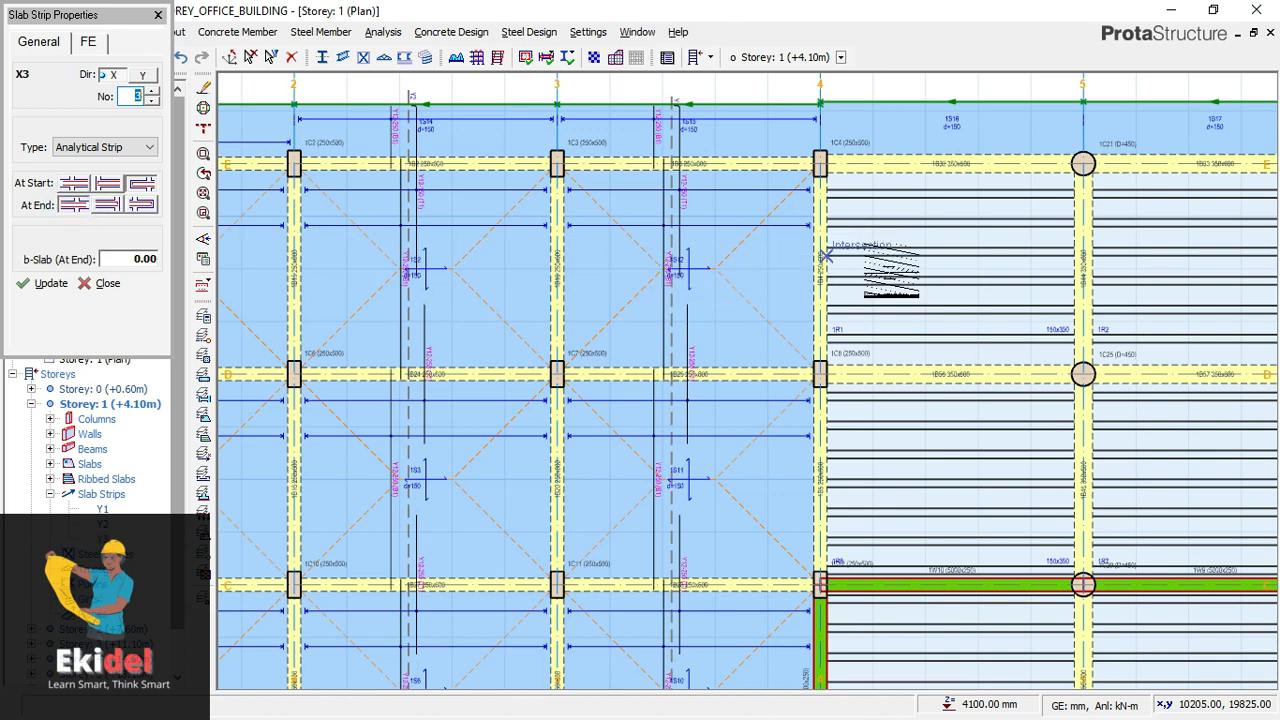
{"action": "scroll", "coordinate": [836, 260], "scroll_direction": "down", "scroll_amount": 1}
{"action": "scroll", "coordinate": [355, 265], "scroll_direction": "down", "scroll_amount": 1}
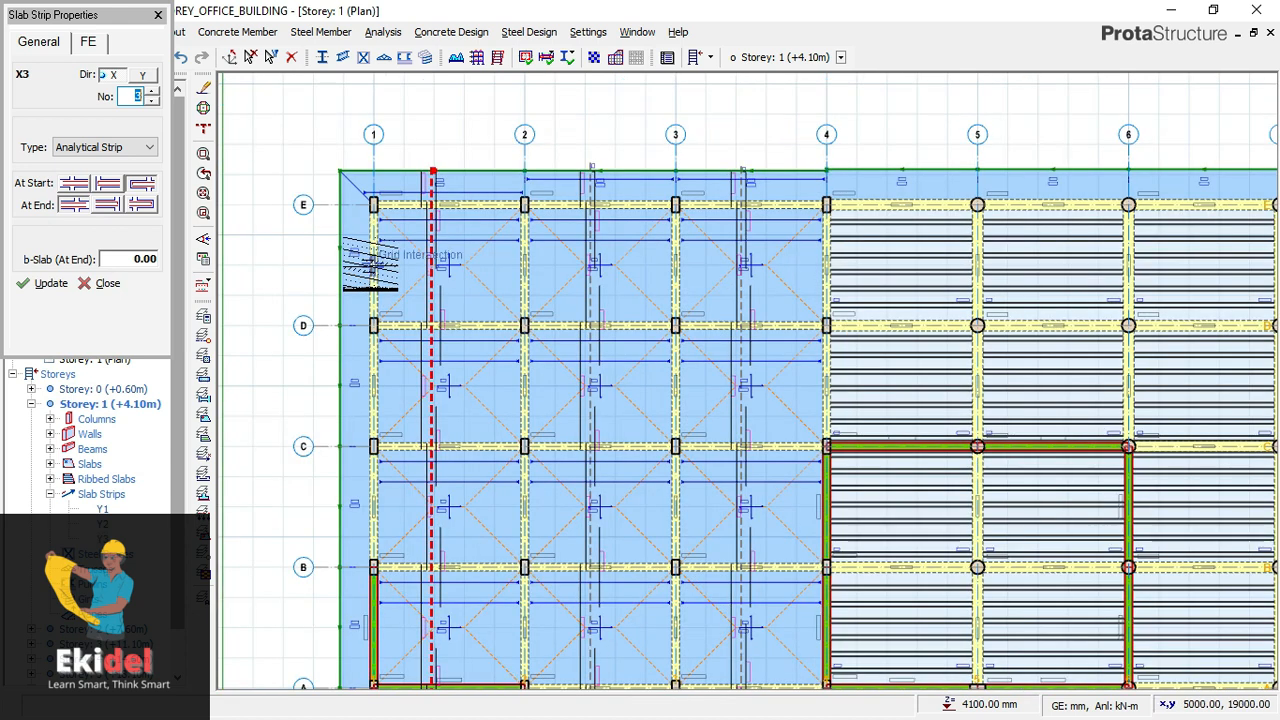
- Insert a direction X slab strip about 16,800 mm long between axes D and E, from outside the slab edge beyond axis 1 to axis 4
{"action": "scroll", "coordinate": [343, 262], "scroll_direction": "up", "scroll_amount": 1}
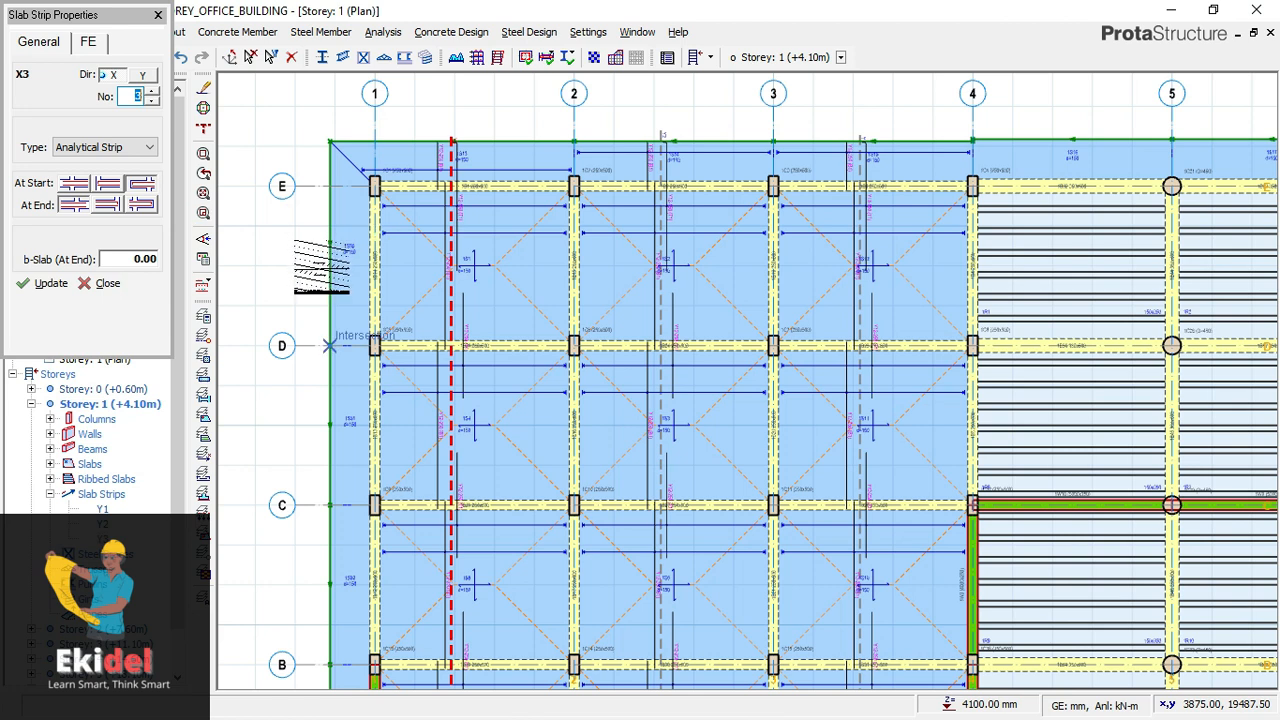
{"action": "scroll", "coordinate": [330, 345], "scroll_direction": "up", "scroll_amount": 1}
{"action": "scroll", "coordinate": [322, 267], "scroll_direction": "up", "scroll_amount": 1}
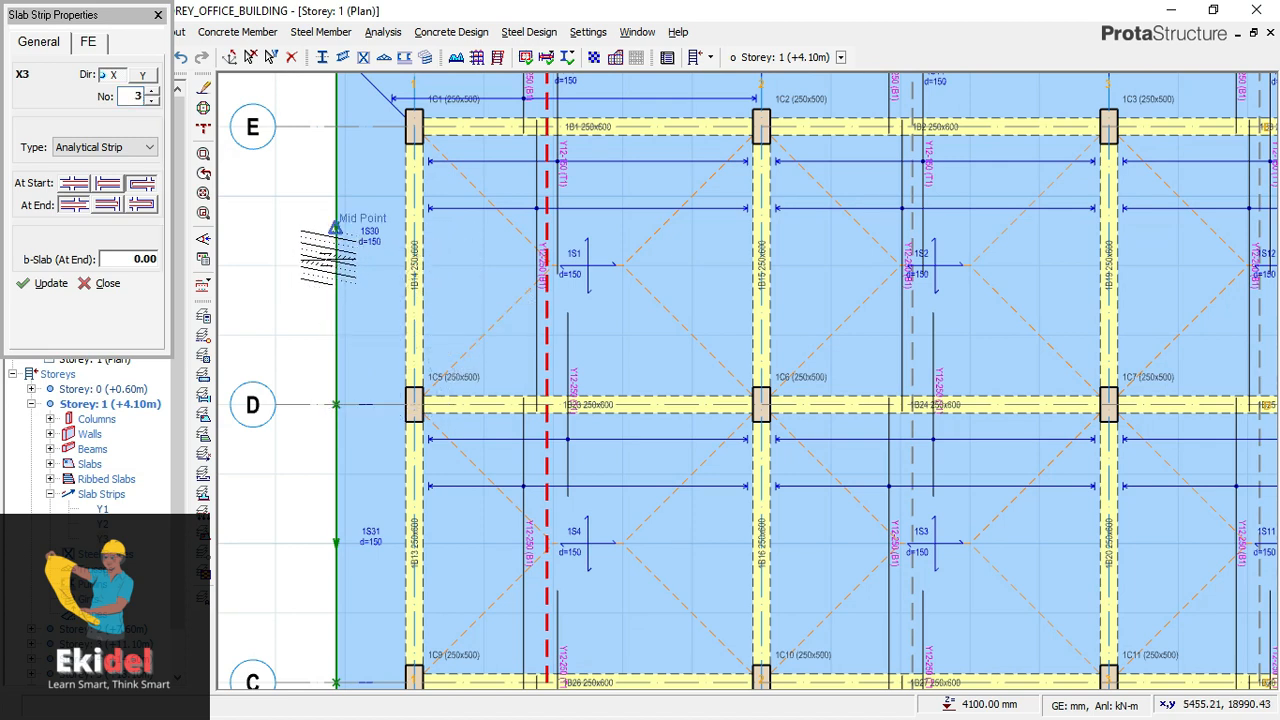
{"action": "scroll", "coordinate": [328, 257], "scroll_direction": "up", "scroll_amount": 2}
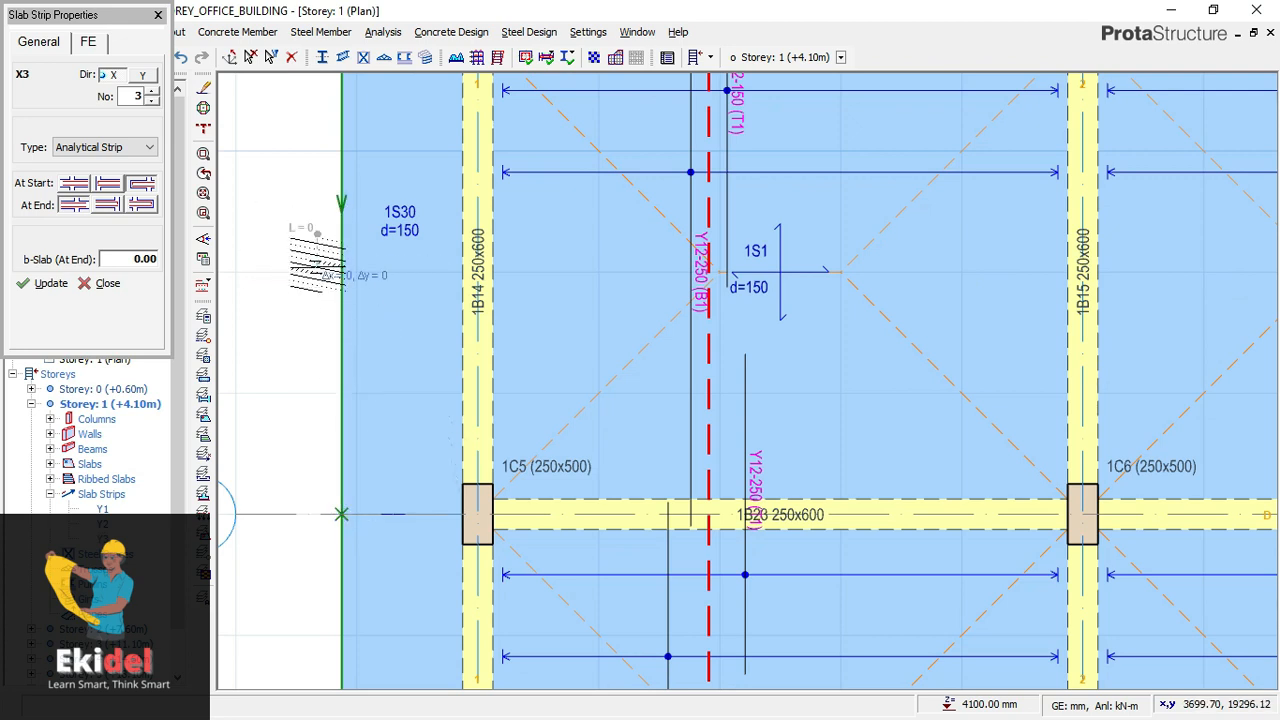
{"action": "scroll", "coordinate": [322, 260], "scroll_direction": "down", "scroll_amount": 3}
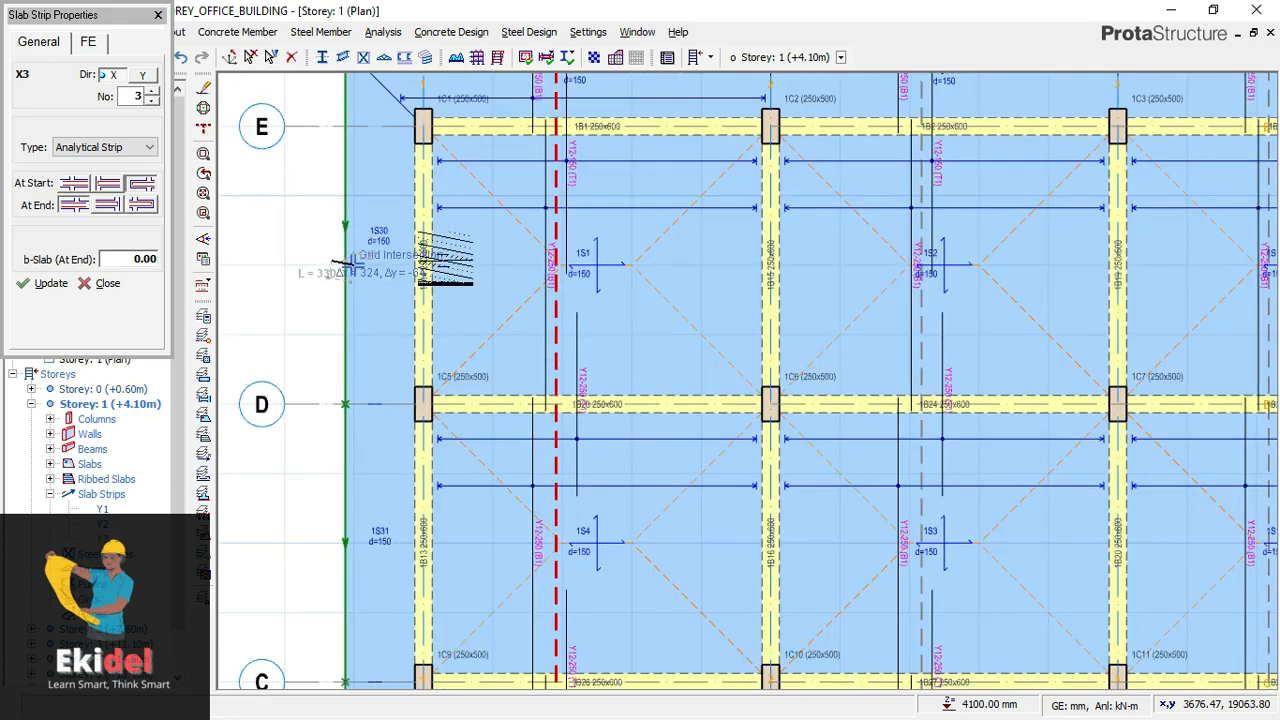
{"action": "scroll", "coordinate": [370, 260], "scroll_direction": "down", "scroll_amount": 2}
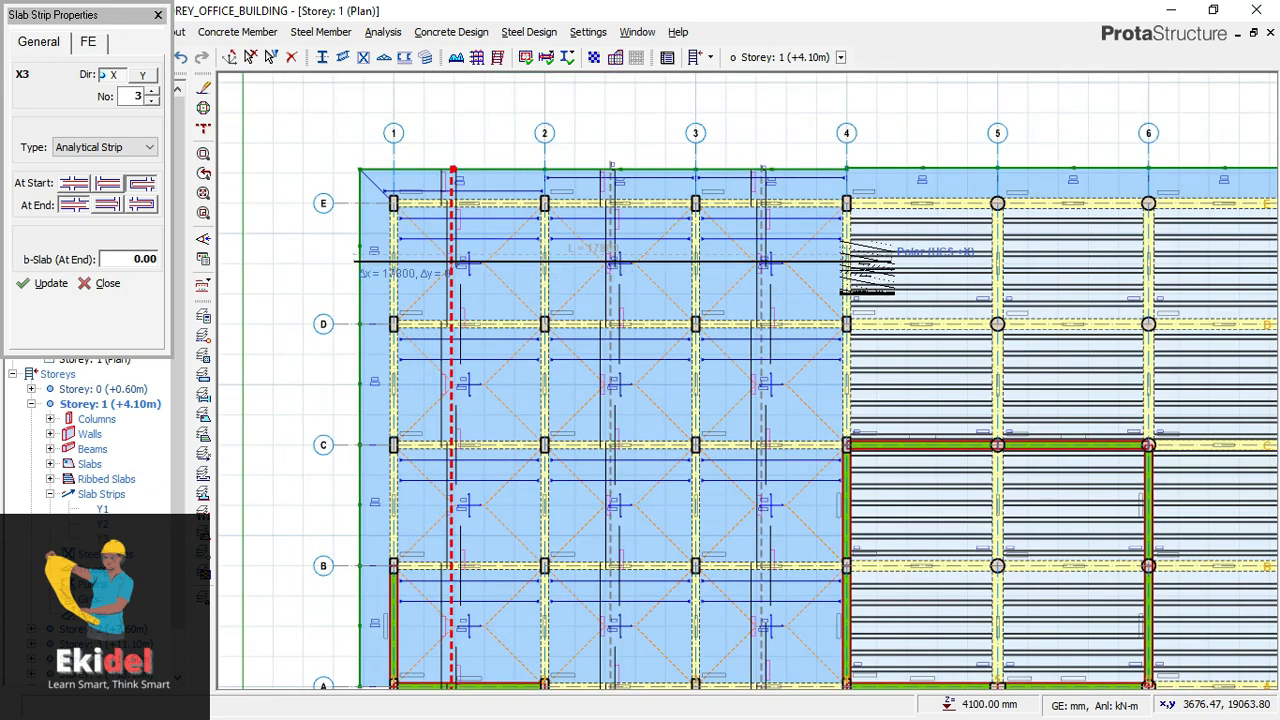
{"action": "scroll", "coordinate": [846, 262], "scroll_direction": "up", "scroll_amount": 2}
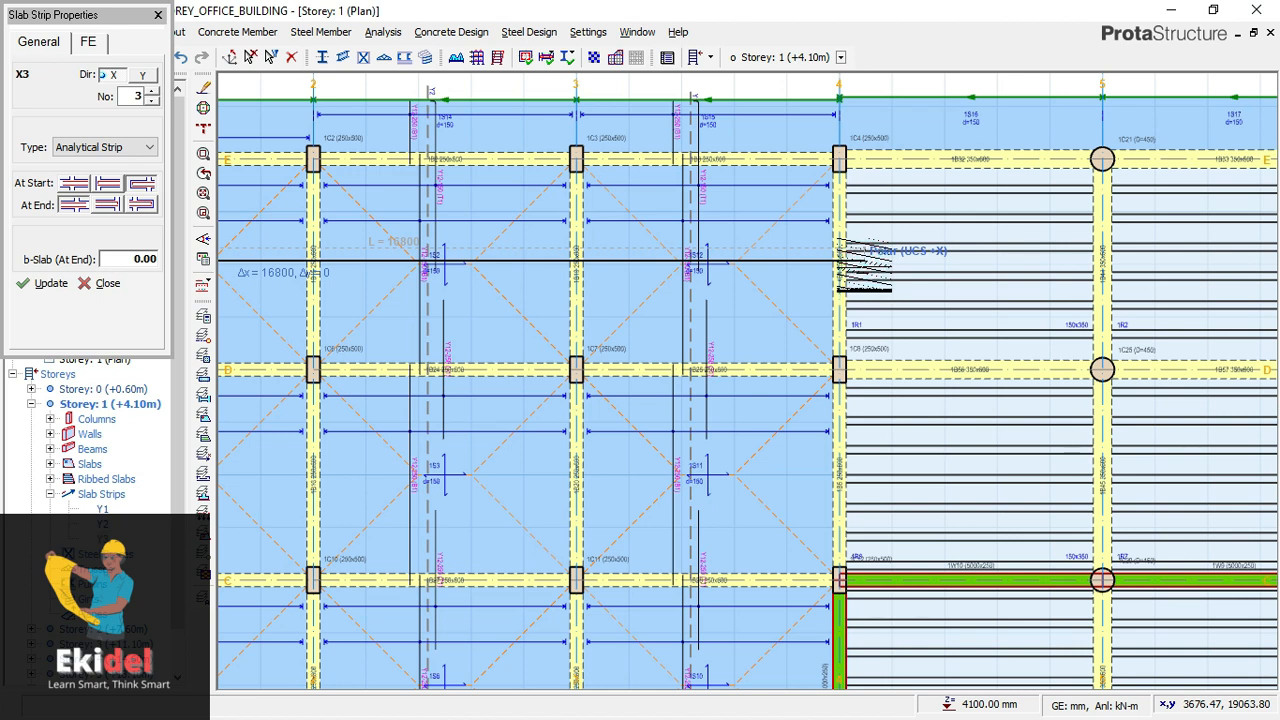
{"action": "left_click", "coordinate": [838, 261]}
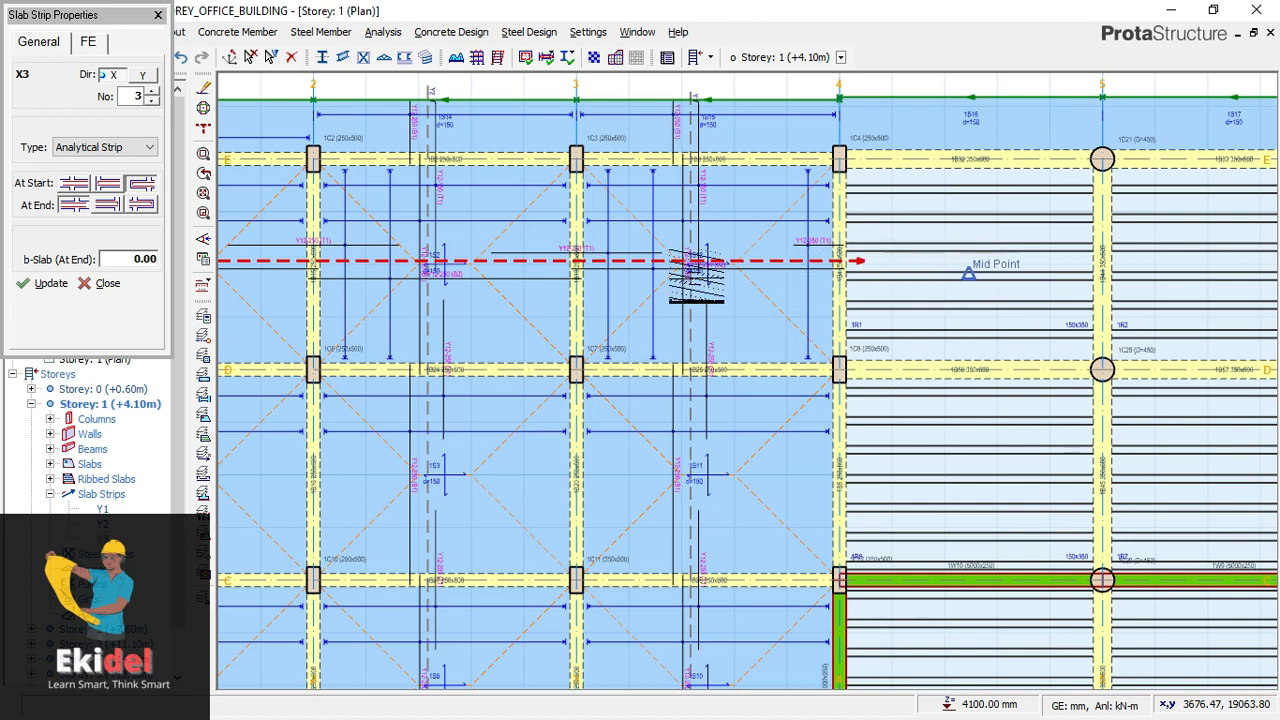
{"action": "scroll", "coordinate": [672, 272], "scroll_direction": "down", "scroll_amount": 1}
{"action": "scroll", "coordinate": [292, 253], "scroll_direction": "up", "scroll_amount": 2}
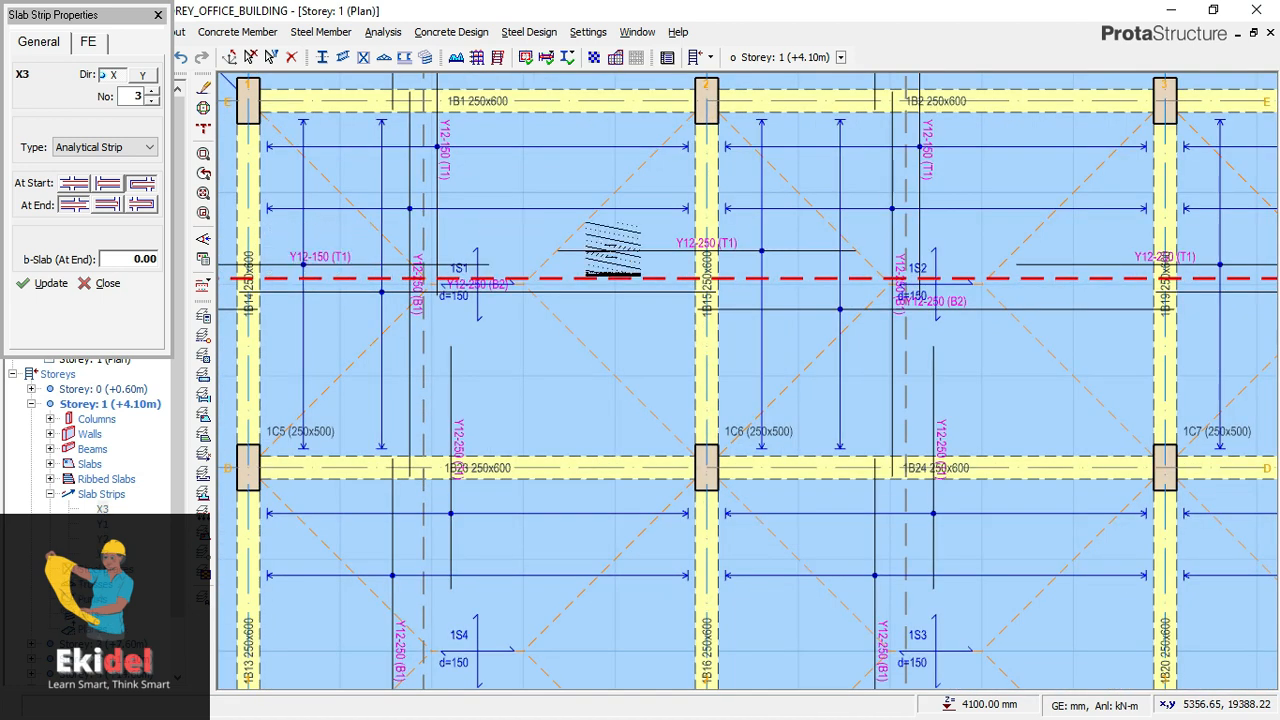
- Examine the reinforcement bars along the direction X strip between axes D and E, from the outer slab edge across axes 1 and 2
{"action": "middle_click_drag", "start_coordinate": [504, 288], "coordinate": [637, 312]}
{"action": "scroll", "coordinate": [491, 266], "scroll_direction": "up", "scroll_amount": 1}
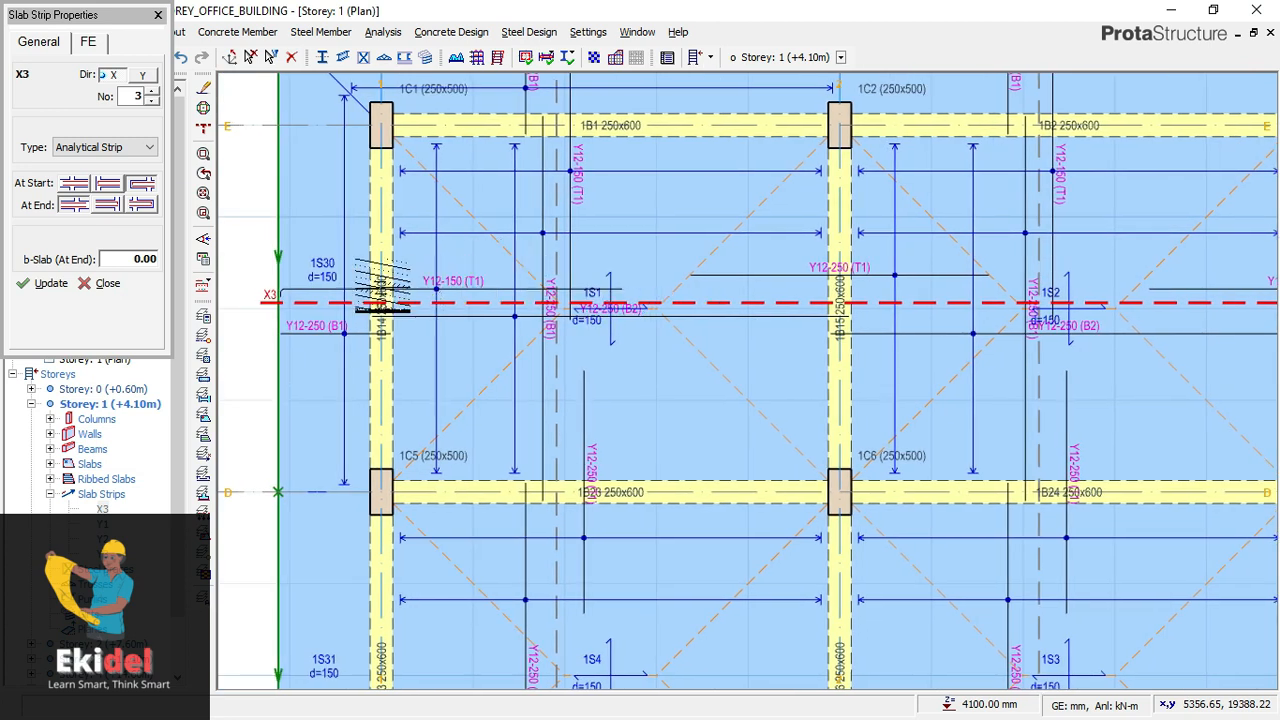
{"action": "middle_click_drag", "start_coordinate": [305, 298], "coordinate": [471, 306]}
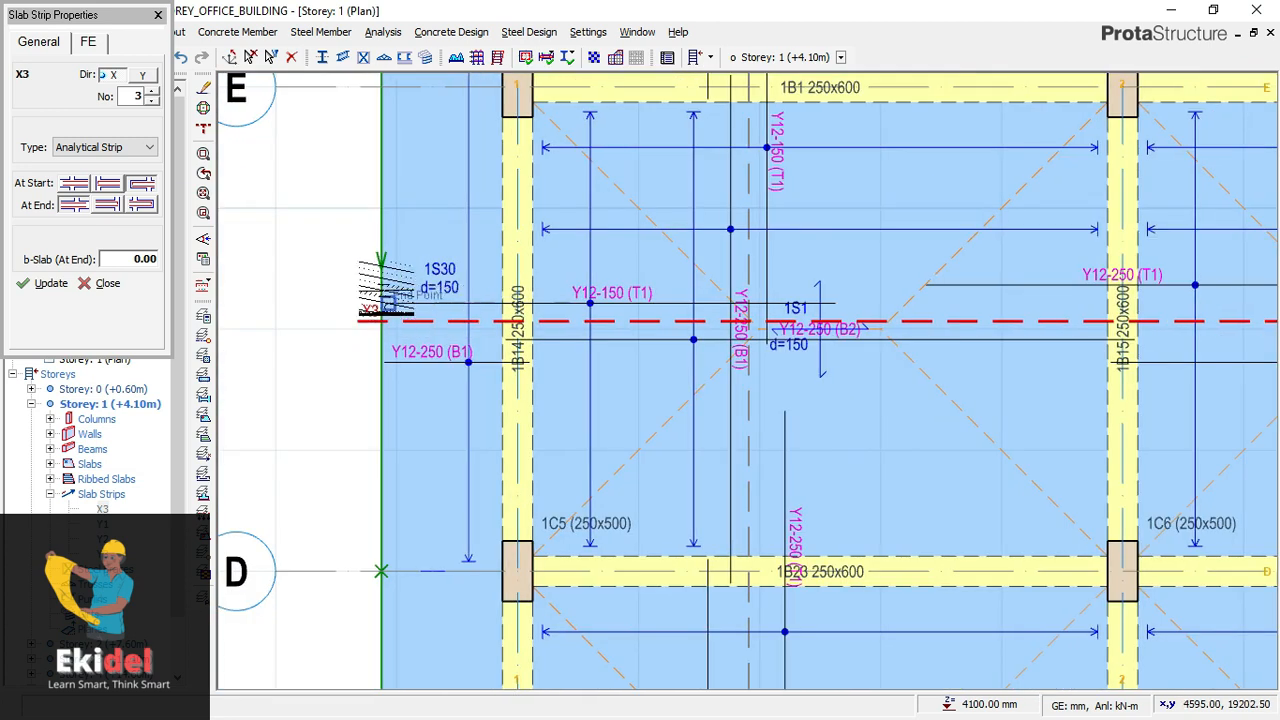
{"action": "scroll", "coordinate": [380, 322], "scroll_direction": "up", "scroll_amount": 1}
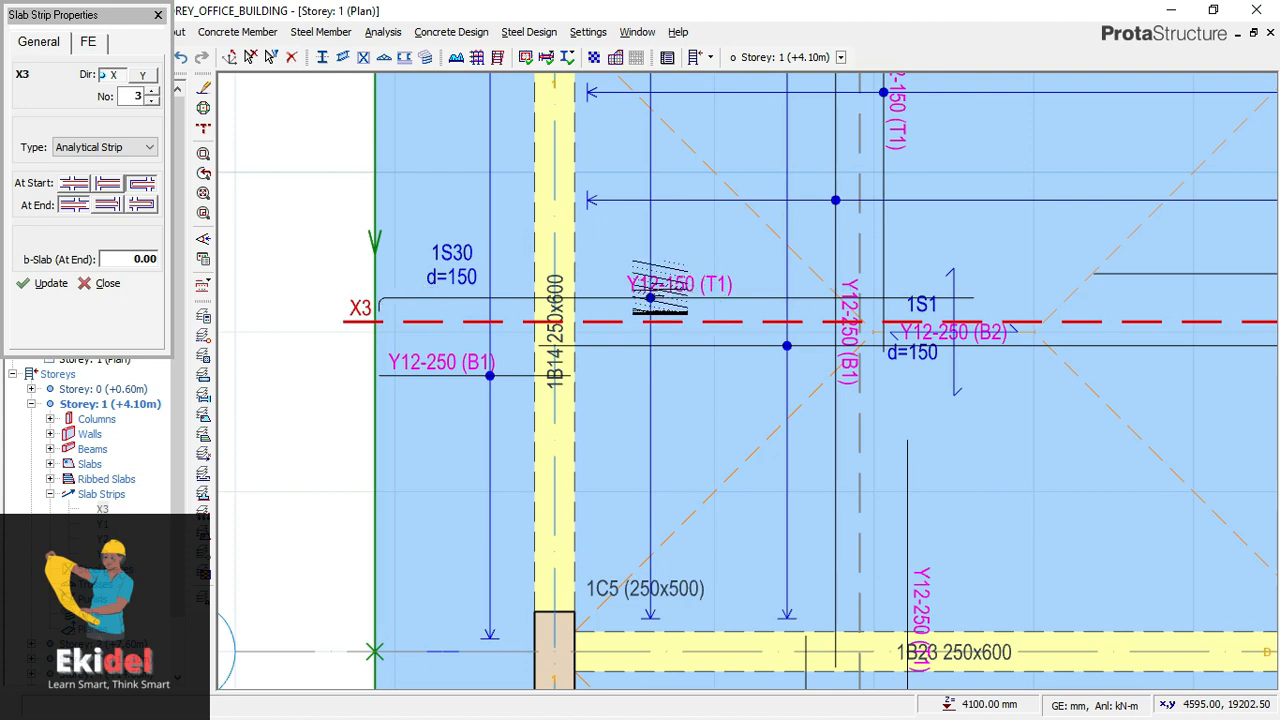
{"action": "scroll", "coordinate": [550, 286], "scroll_direction": "down", "scroll_amount": 1}
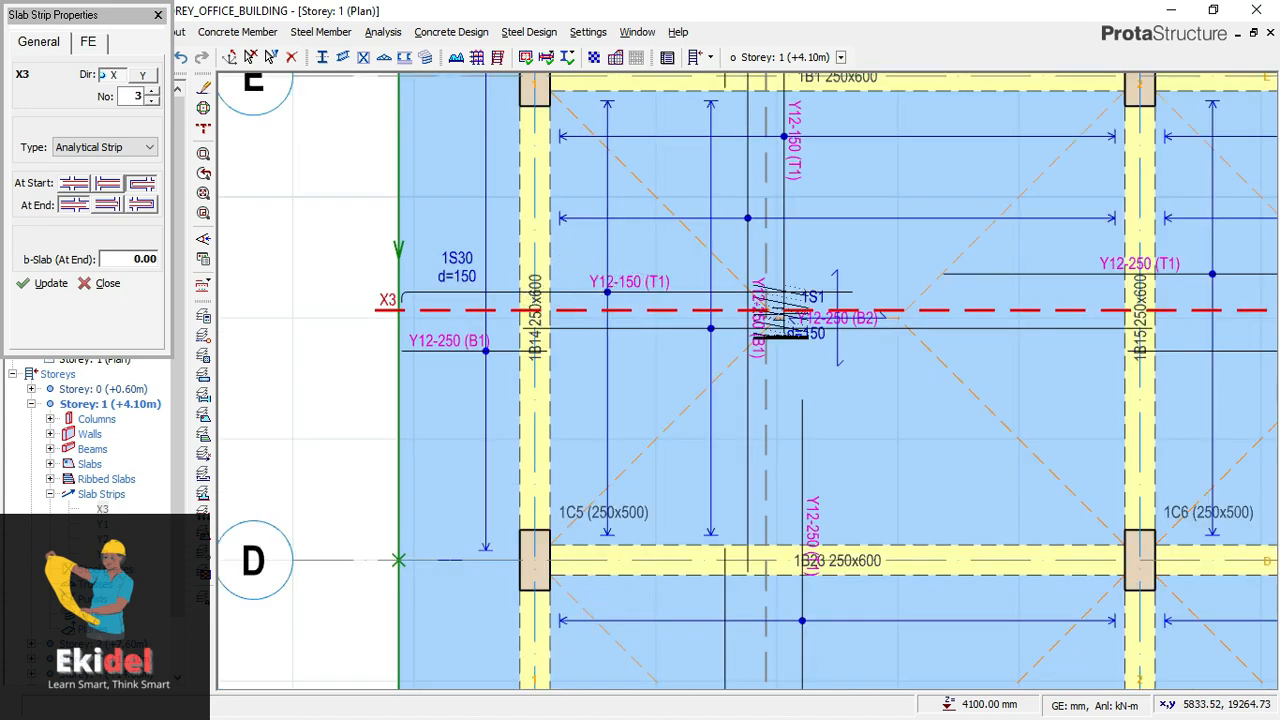
{"action": "scroll", "coordinate": [520, 292], "scroll_direction": "down", "scroll_amount": 1}
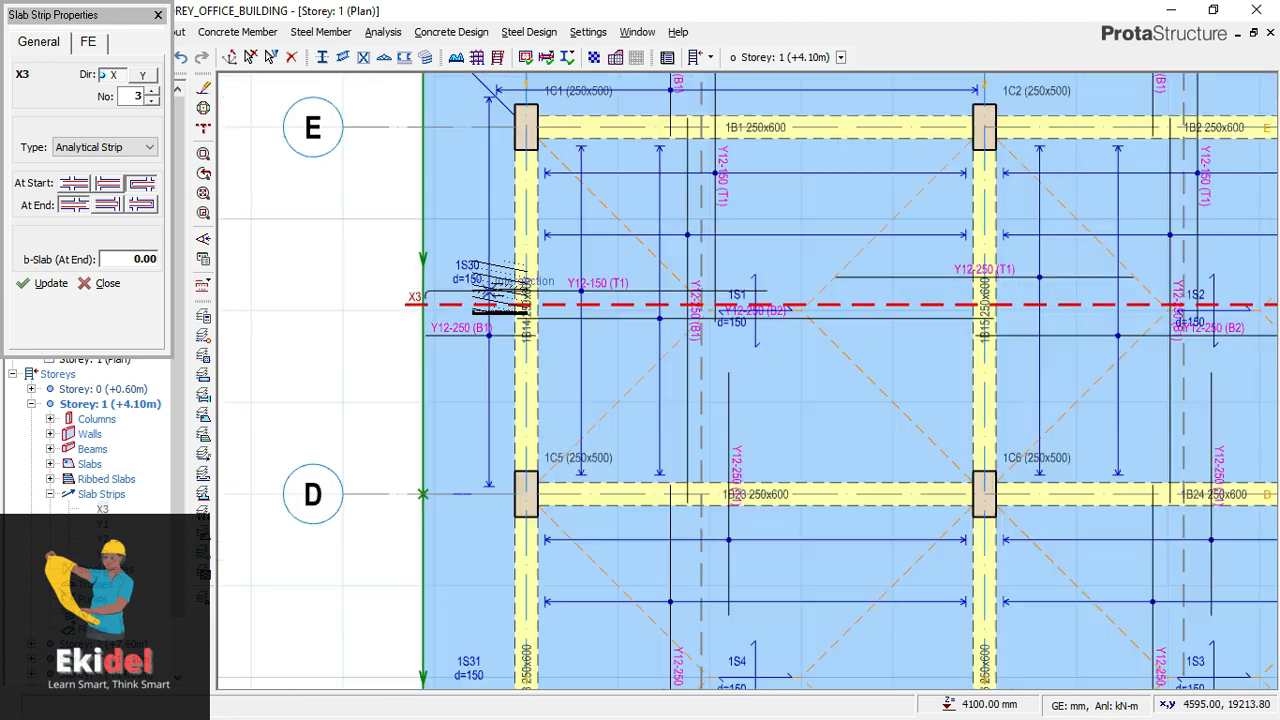
{"action": "scroll", "coordinate": [440, 292], "scroll_direction": "down", "scroll_amount": 1}
{"action": "scroll", "coordinate": [440, 290], "scroll_direction": "down", "scroll_amount": 1}
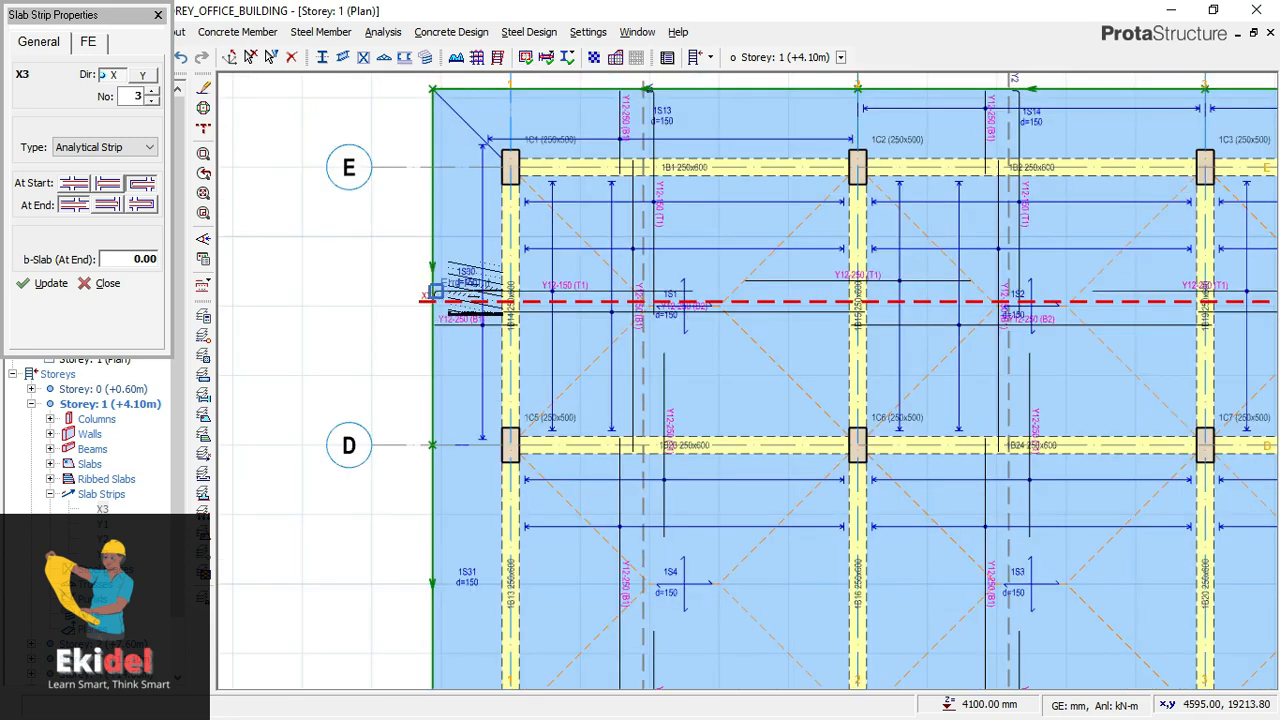
{"action": "scroll", "coordinate": [790, 288], "scroll_direction": "up", "scroll_amount": 1}
{"action": "scroll", "coordinate": [738, 290], "scroll_direction": "up", "scroll_amount": 3}
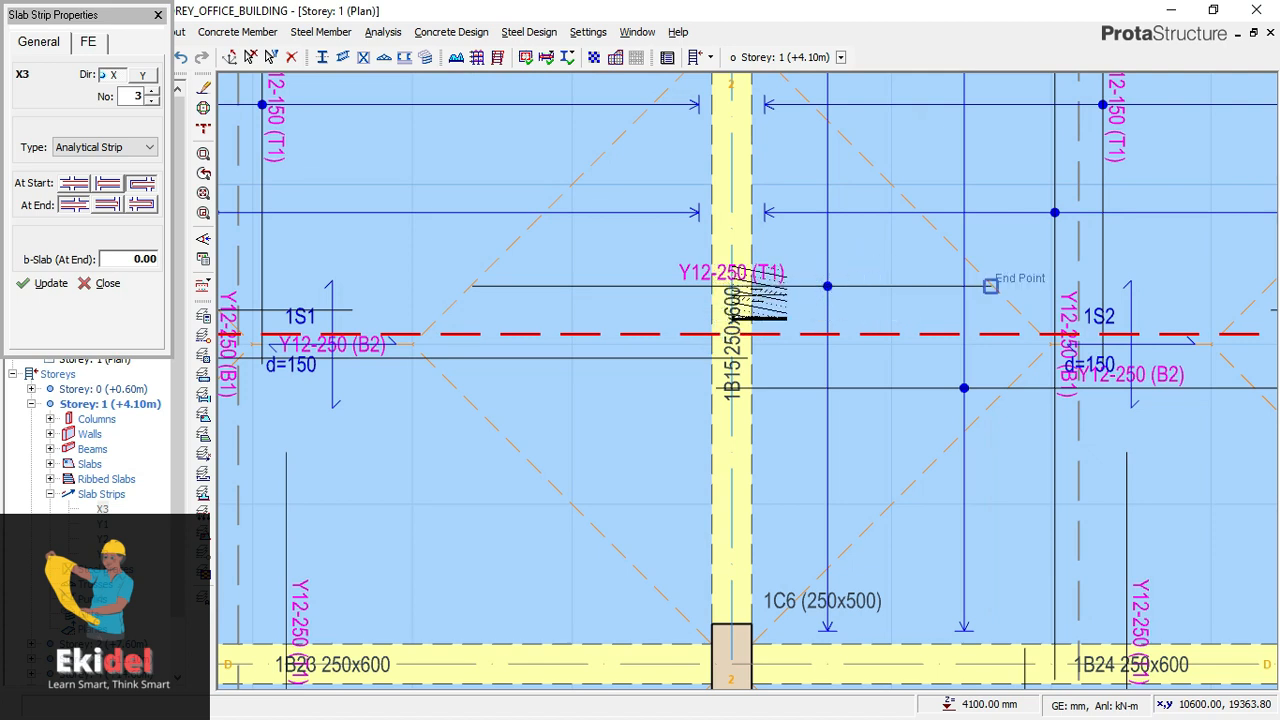
{"action": "scroll", "coordinate": [820, 255], "scroll_direction": "down", "scroll_amount": 2}
{"action": "scroll", "coordinate": [615, 255], "scroll_direction": "down", "scroll_amount": 3}
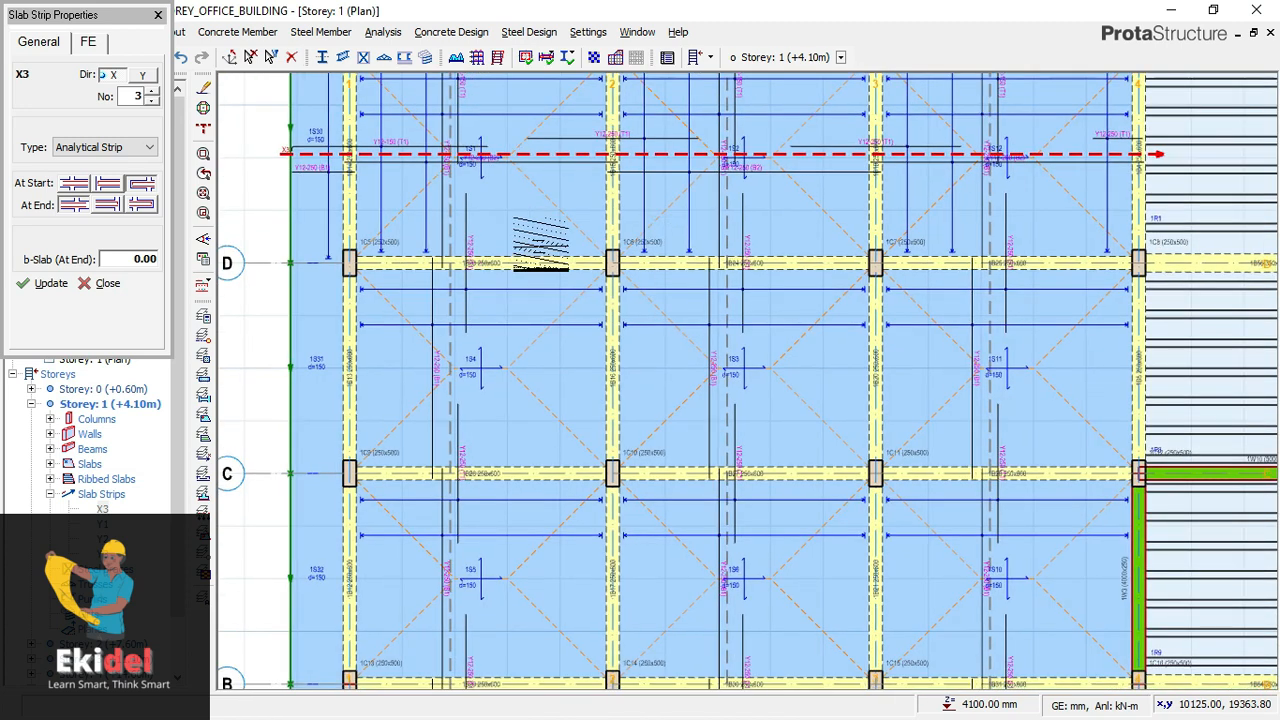
- Insert a direction X slab strip about 16,800 mm long between axes C and D, from outside the slab edge beyond axis 1 to past axis 4
{"action": "scroll", "coordinate": [390, 330], "scroll_direction": "down", "scroll_amount": 1}
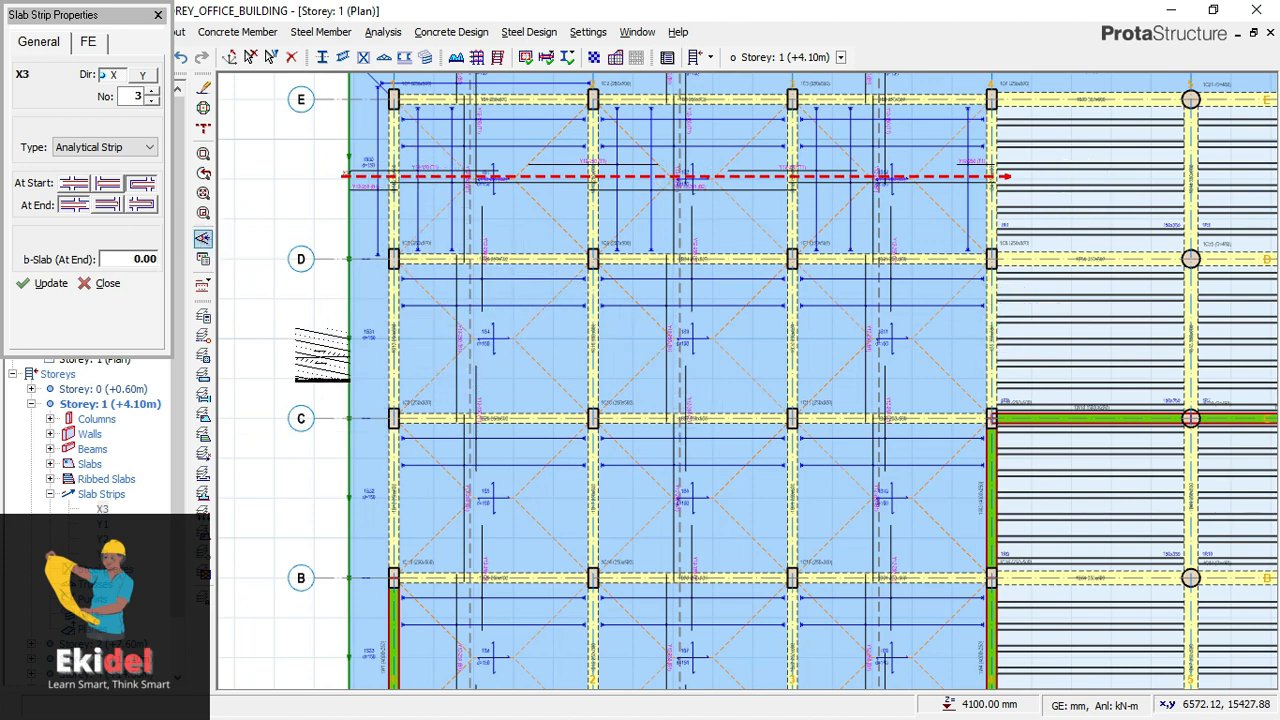
{"action": "scroll", "coordinate": [321, 352], "scroll_direction": "up", "scroll_amount": 2}
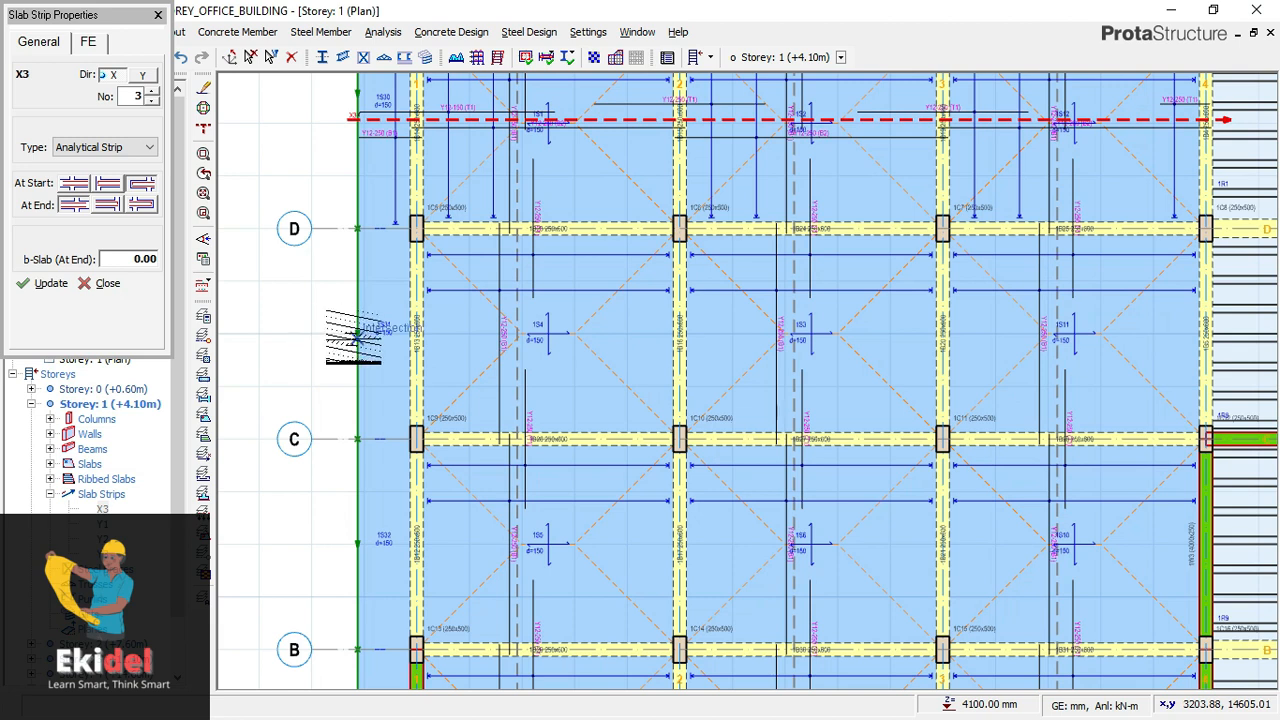
{"action": "scroll", "coordinate": [355, 333], "scroll_direction": "up", "scroll_amount": 2}
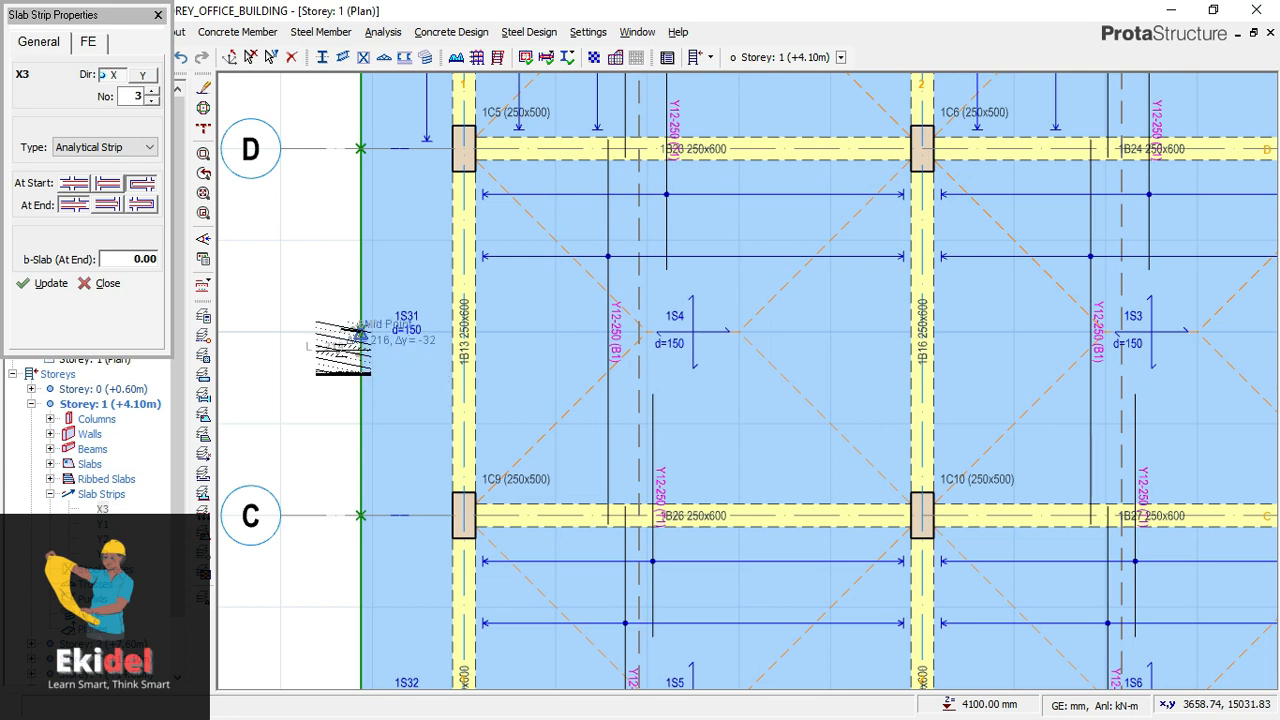
{"action": "scroll", "coordinate": [357, 336], "scroll_direction": "down", "scroll_amount": 3}
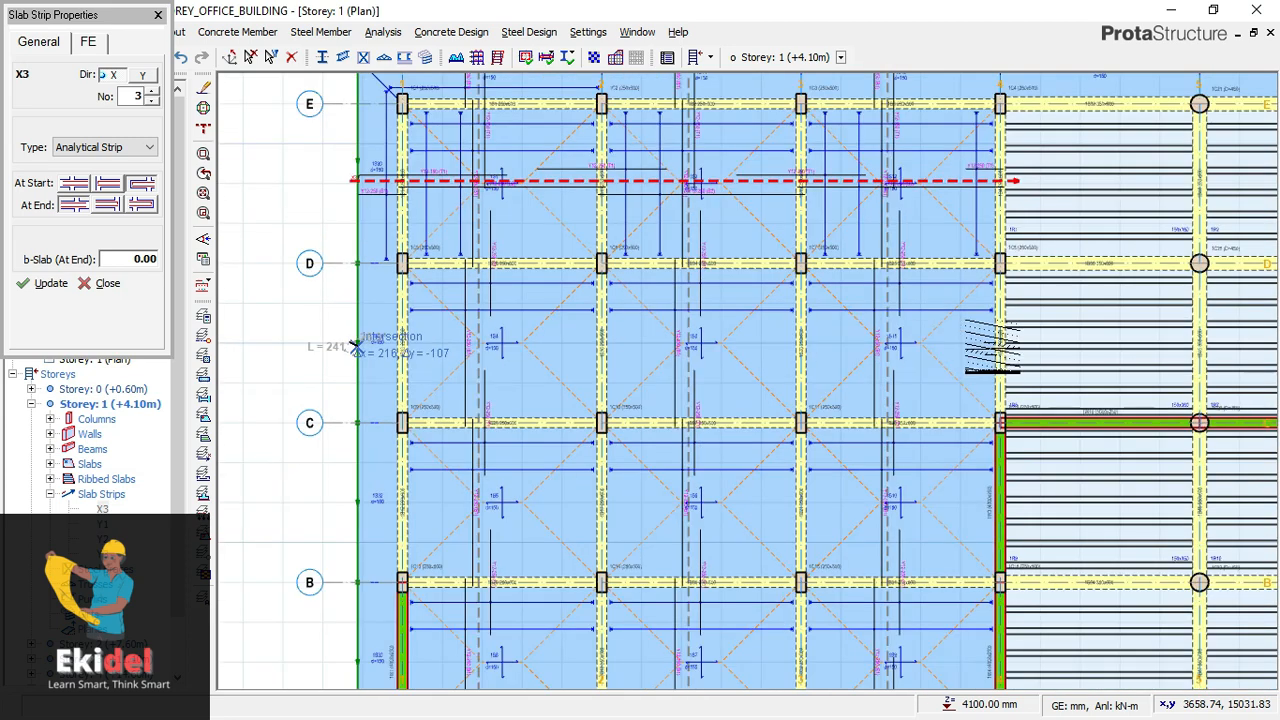
{"action": "scroll", "coordinate": [357, 346], "scroll_direction": "down", "scroll_amount": 1}
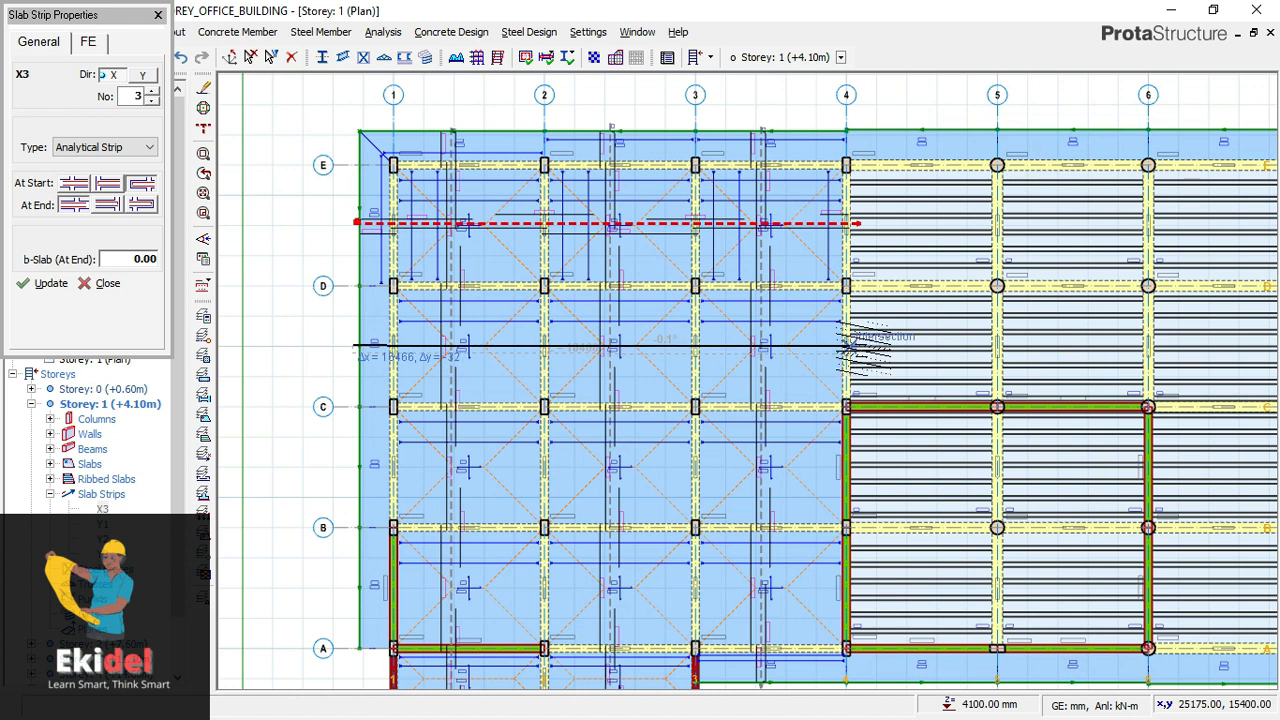
{"action": "scroll", "coordinate": [846, 346], "scroll_direction": "up", "scroll_amount": 2}
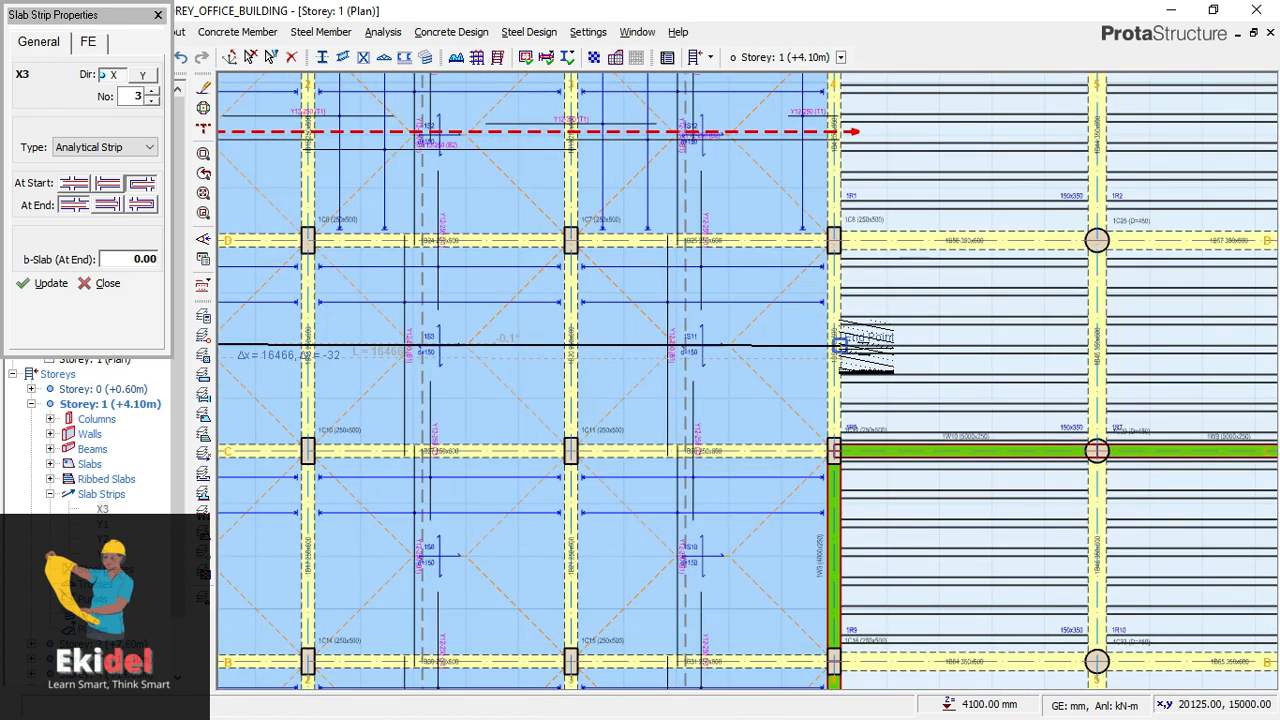
{"action": "scroll", "coordinate": [838, 345], "scroll_direction": "up", "scroll_amount": 1}
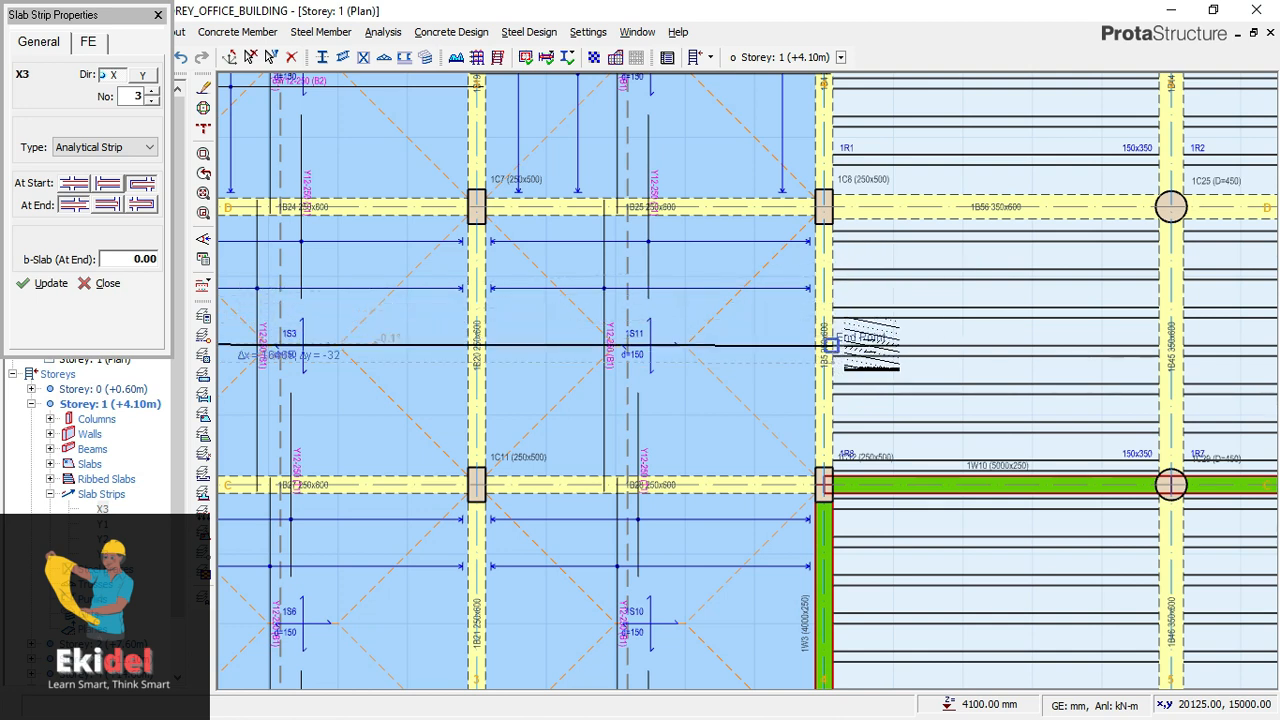
{"action": "scroll", "coordinate": [868, 342], "scroll_direction": "up", "scroll_amount": 1}
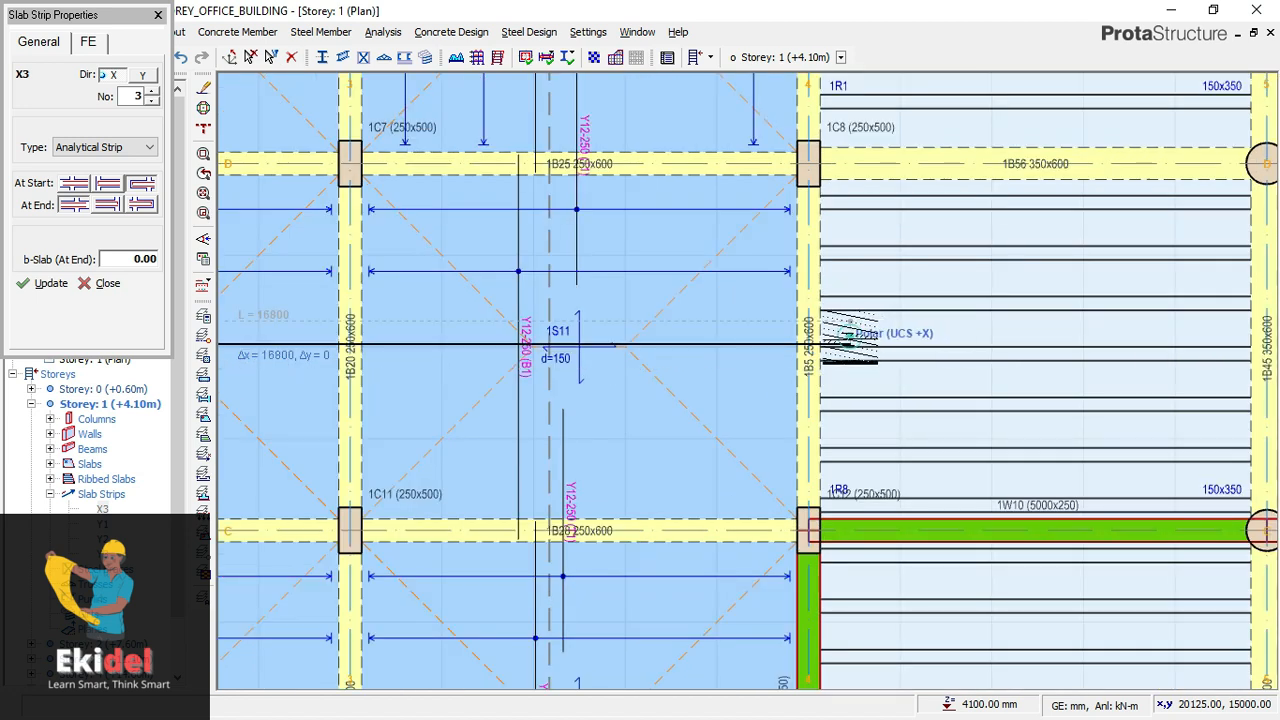
{"action": "left_click", "coordinate": [850, 340]}
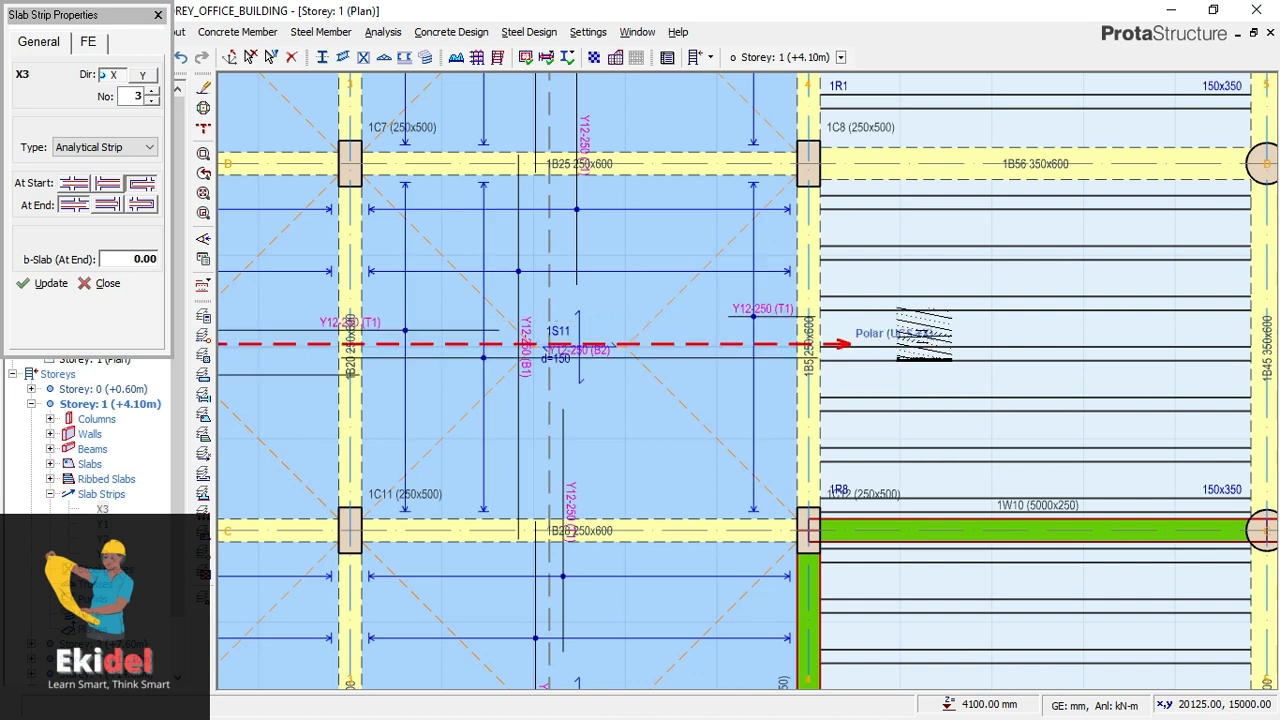
- Insert a direction X slab strip about 16,400 mm long between axes B and C, from the slab edge beyond axis 1 to just past axis 4
{"action": "scroll", "coordinate": [516, 427], "scroll_direction": "down", "scroll_amount": 2}
{"action": "middle_click_drag", "start_coordinate": [450, 430], "coordinate": [621, 228]}
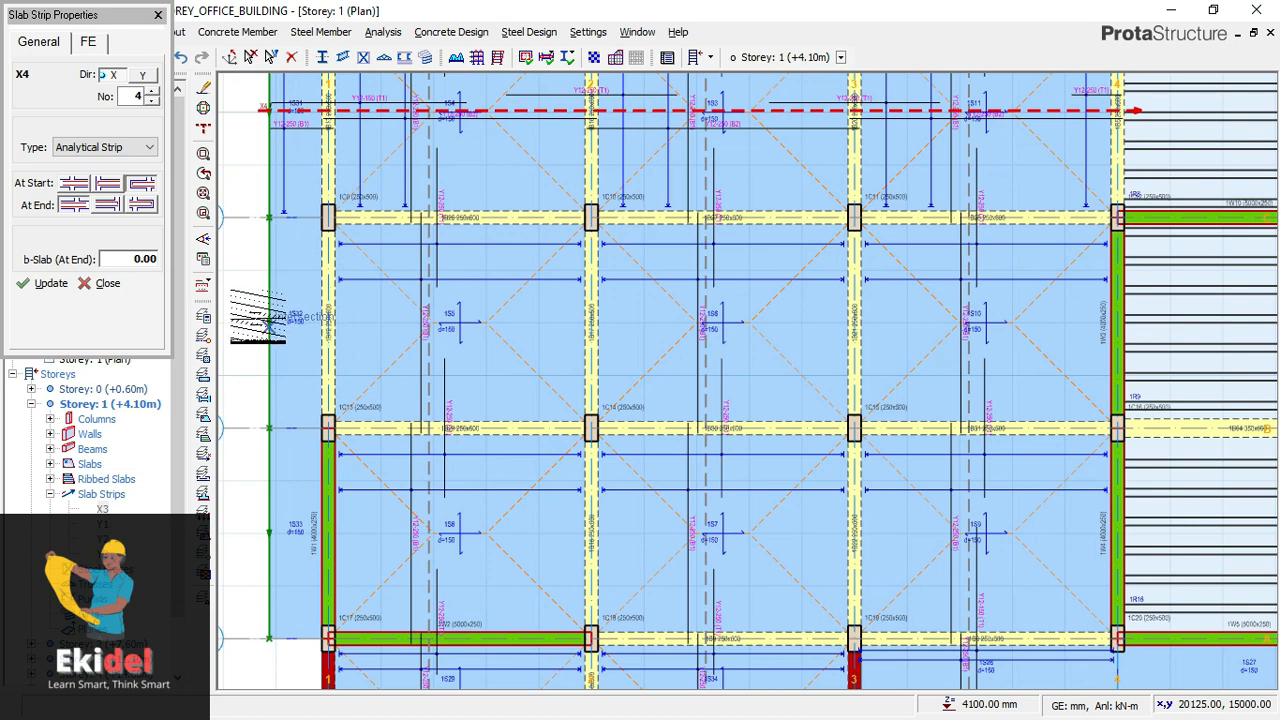
{"action": "scroll", "coordinate": [262, 312], "scroll_direction": "up", "scroll_amount": 1}
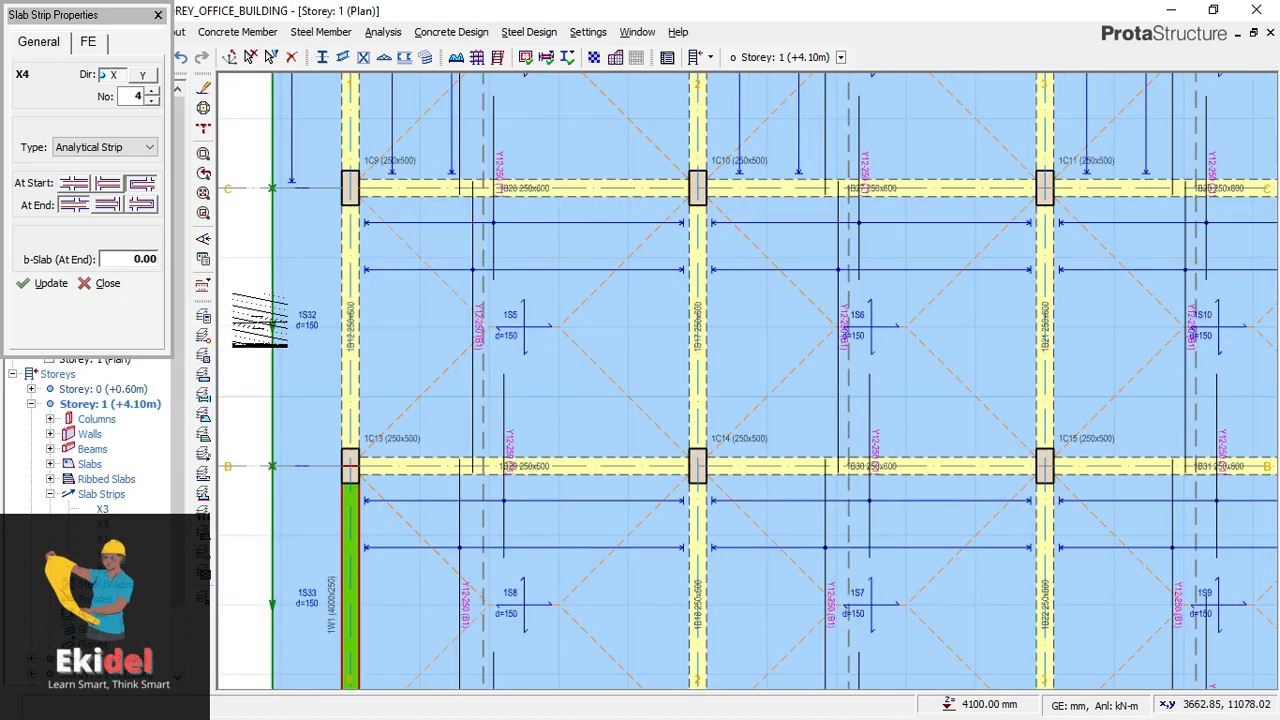
{"action": "left_click", "coordinate": [272, 326]}
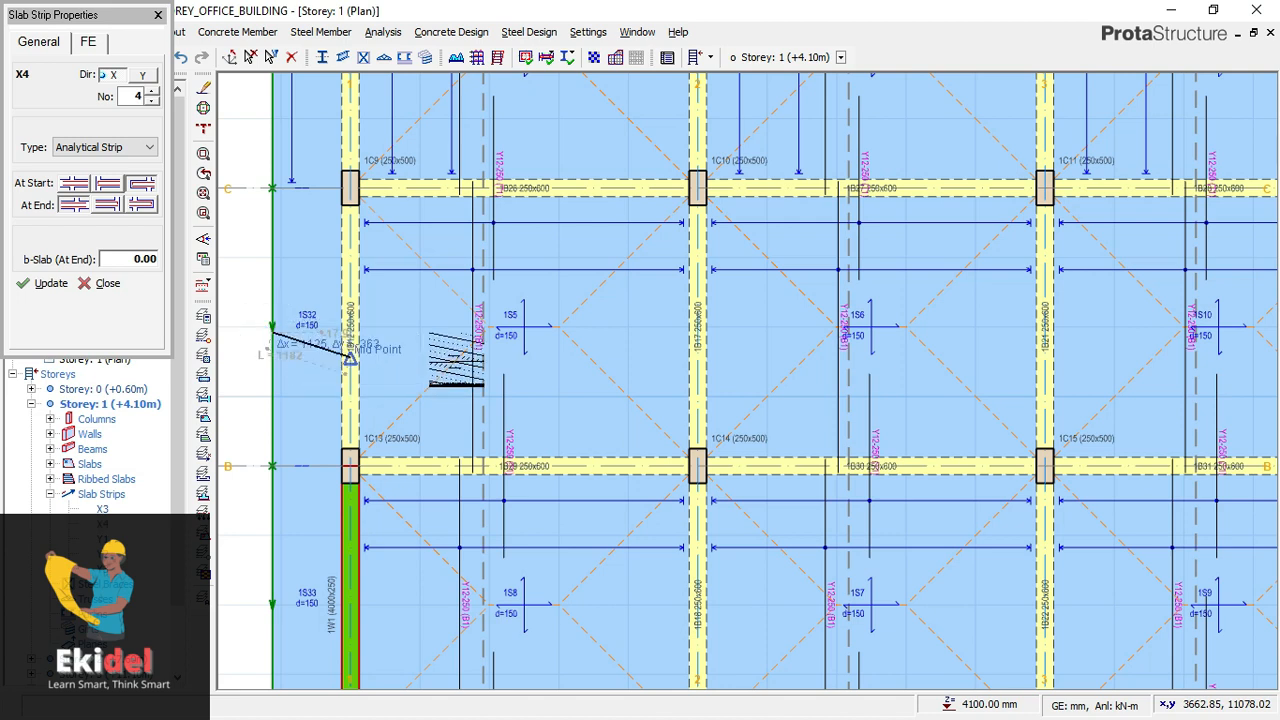
{"action": "scroll", "coordinate": [943, 357], "scroll_direction": "down", "scroll_amount": 2}
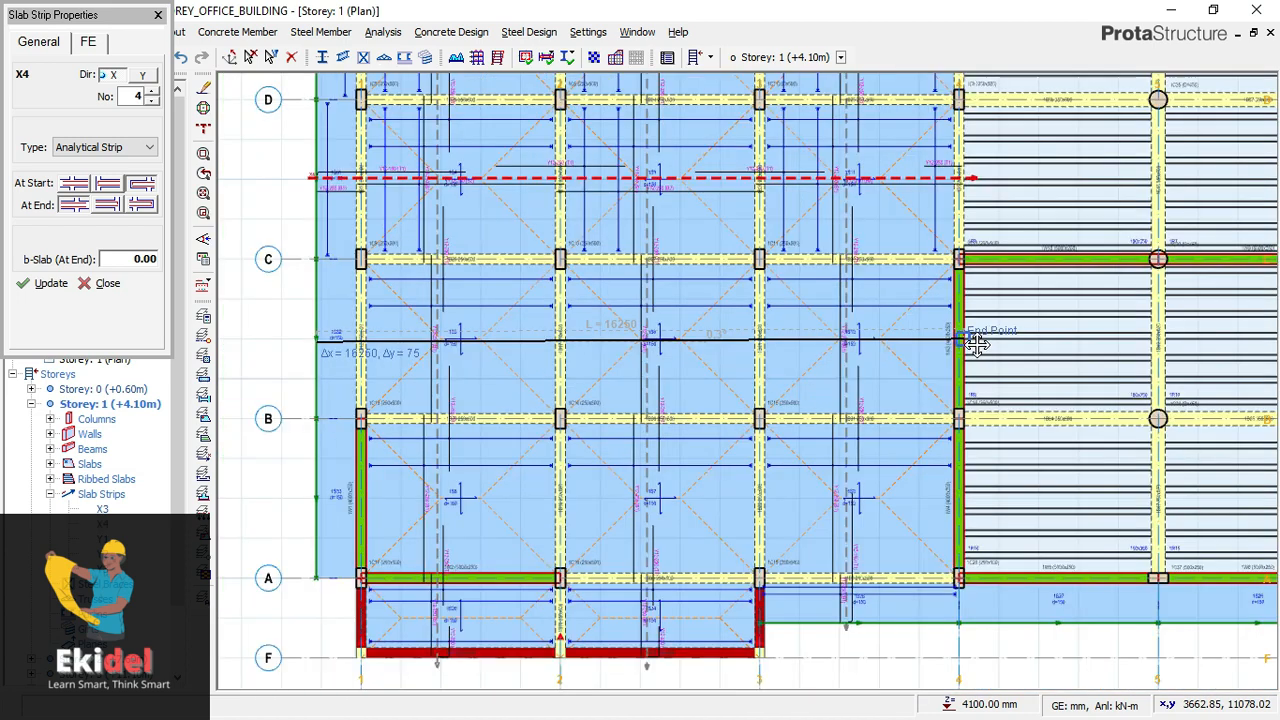
{"action": "middle_click_drag", "start_coordinate": [977, 344], "coordinate": [760, 370]}
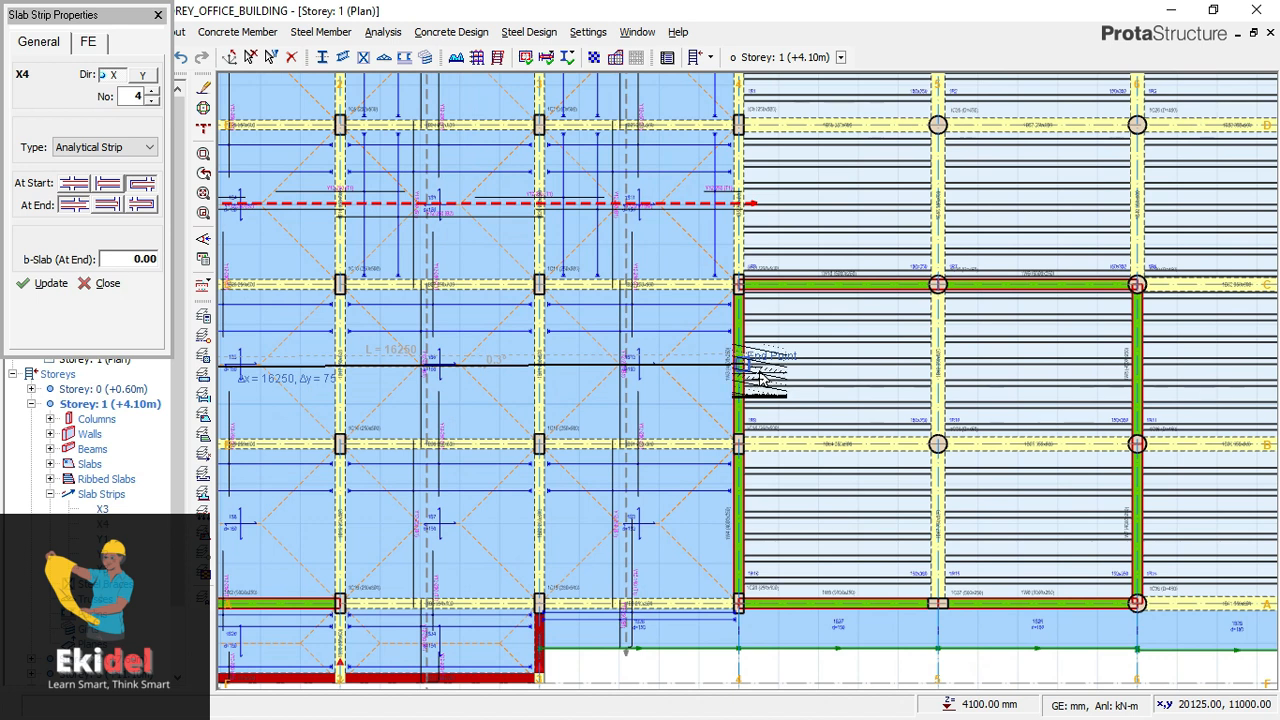
{"action": "scroll", "coordinate": [760, 372], "scroll_direction": "up", "scroll_amount": 2}
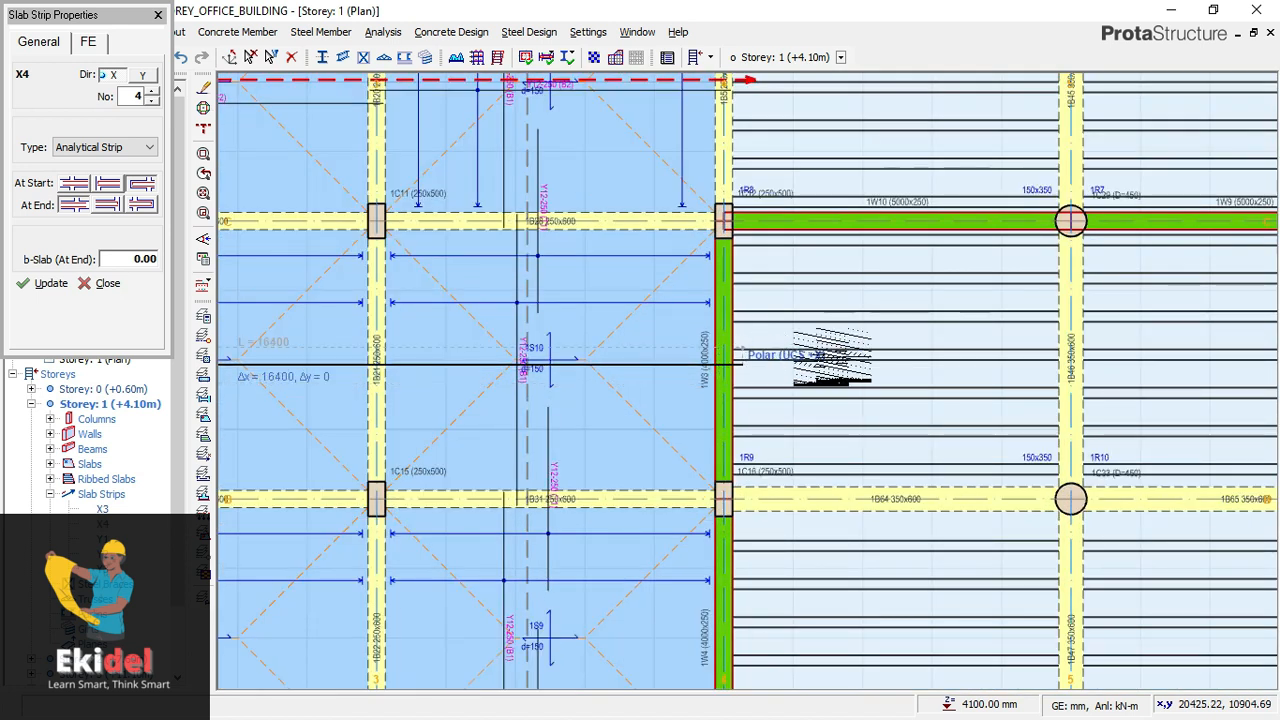
{"action": "left_click", "coordinate": [945, 335]}
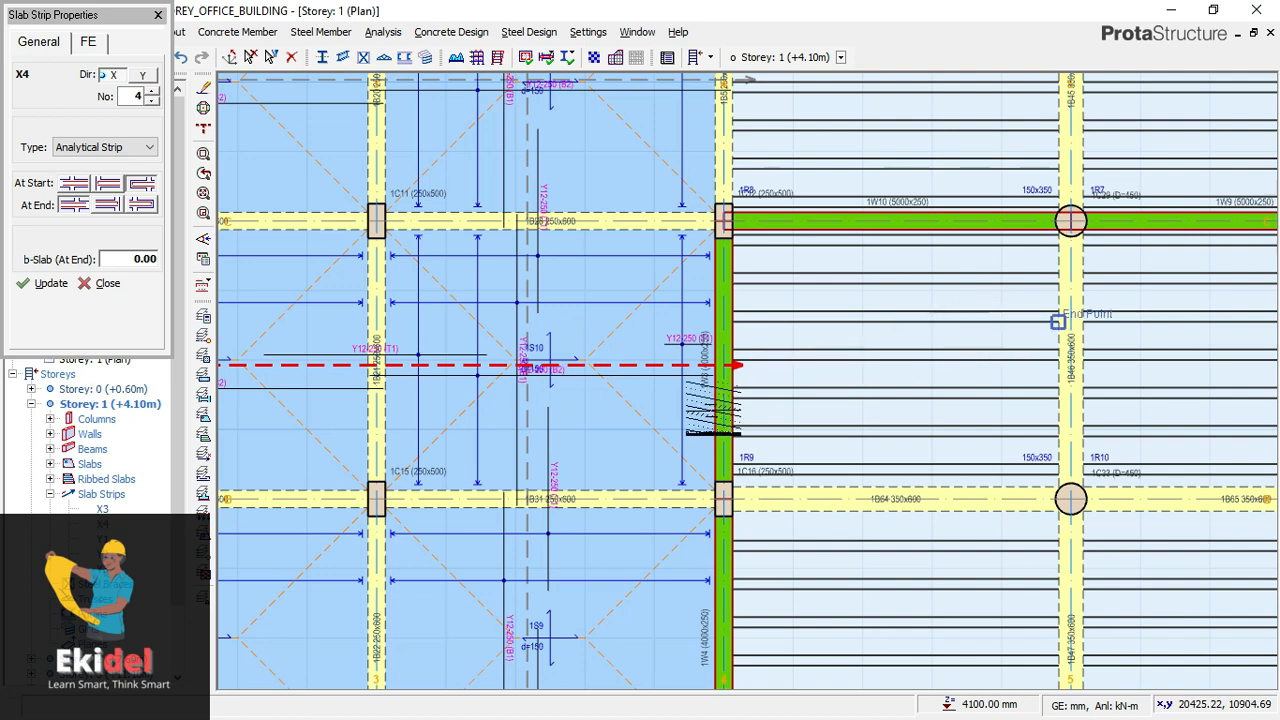
- Insert a direction X slab strip about 16,700 mm long between axes A and B, from the slab edge beyond axis 1 to past axis 4
{"action": "scroll", "coordinate": [731, 428], "scroll_direction": "down", "scroll_amount": 4}
{"action": "scroll", "coordinate": [731, 428], "scroll_direction": "up", "scroll_amount": 3}
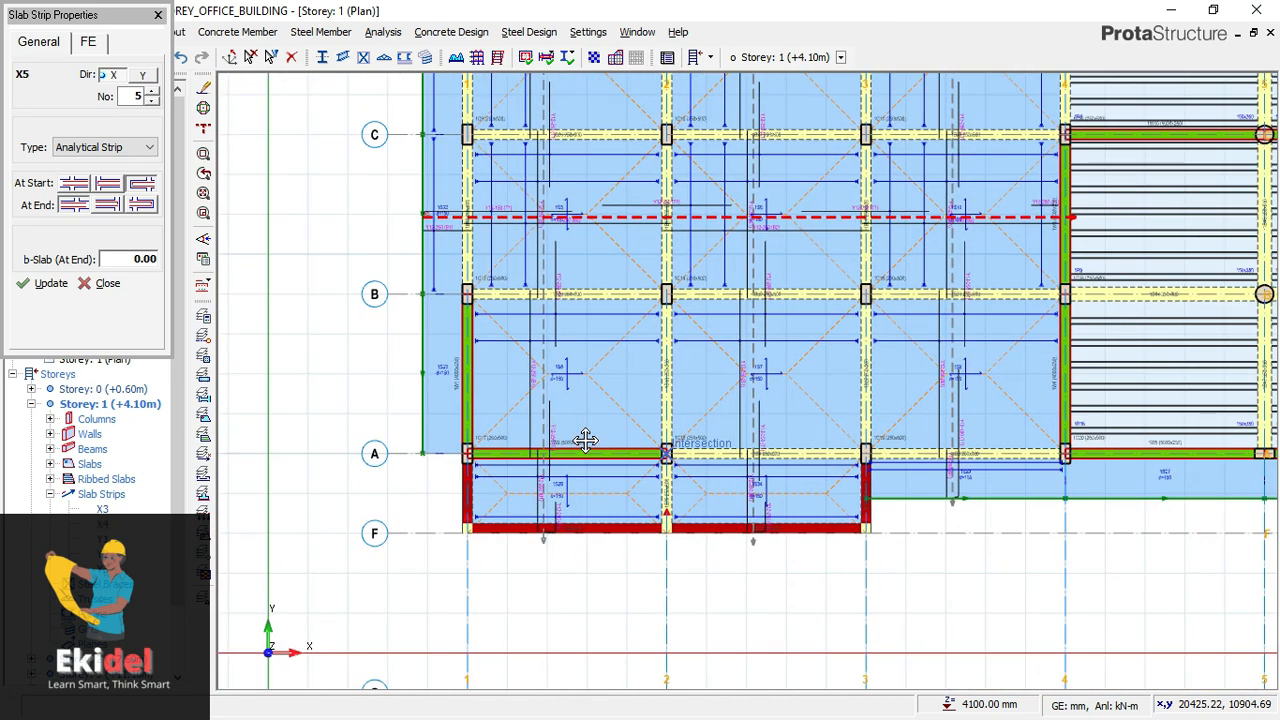
{"action": "middle_click_drag", "start_coordinate": [586, 441], "coordinate": [558, 441]}
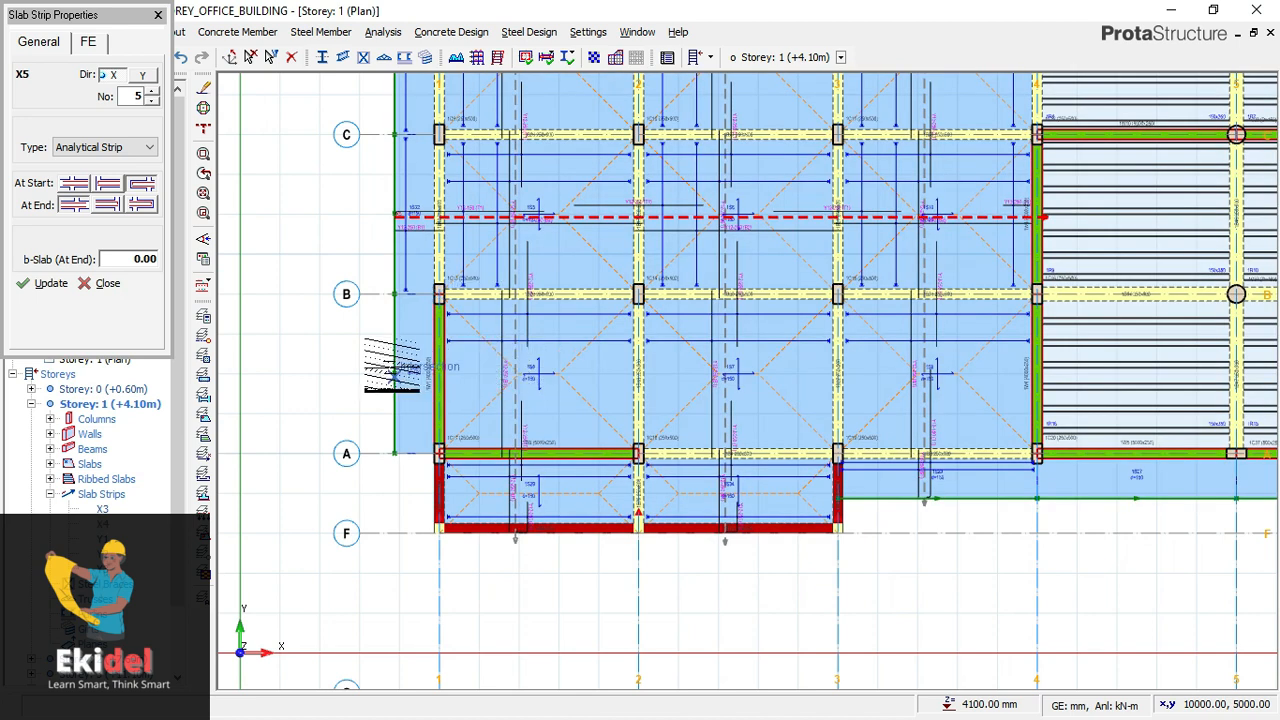
{"action": "scroll", "coordinate": [390, 368], "scroll_direction": "up", "scroll_amount": 1}
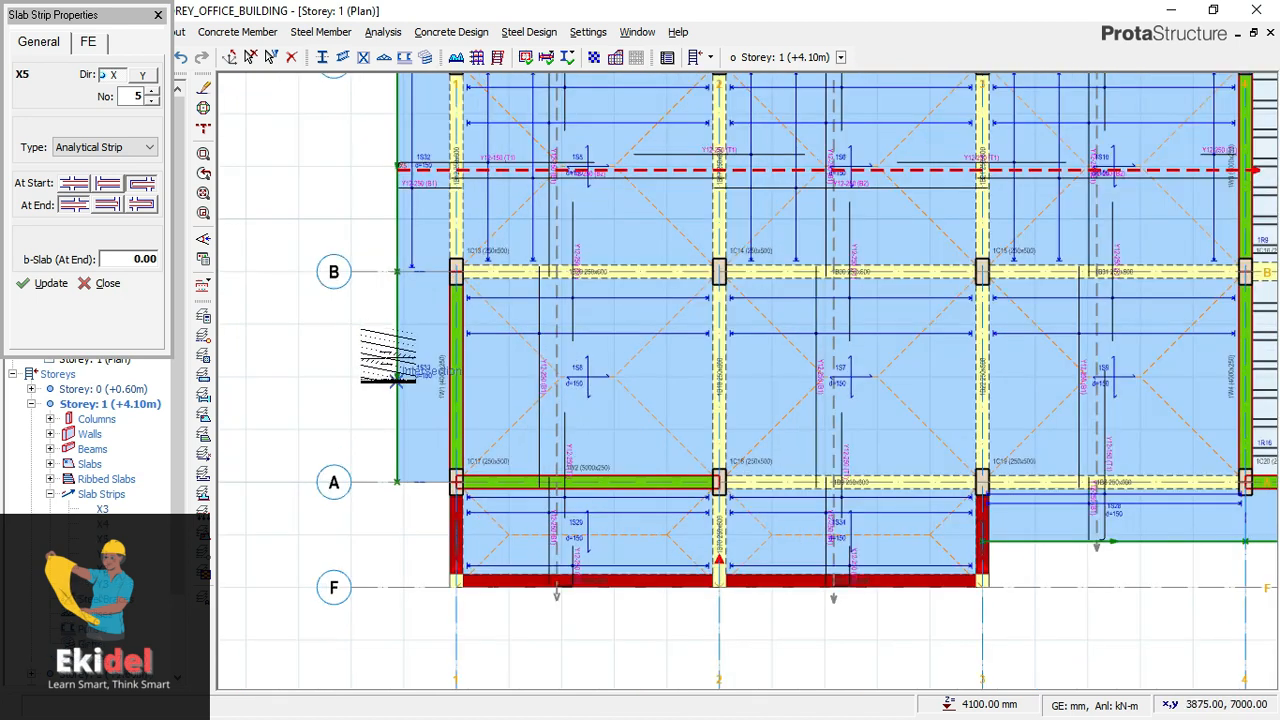
{"action": "scroll", "coordinate": [365, 358], "scroll_direction": "down", "scroll_amount": 1}
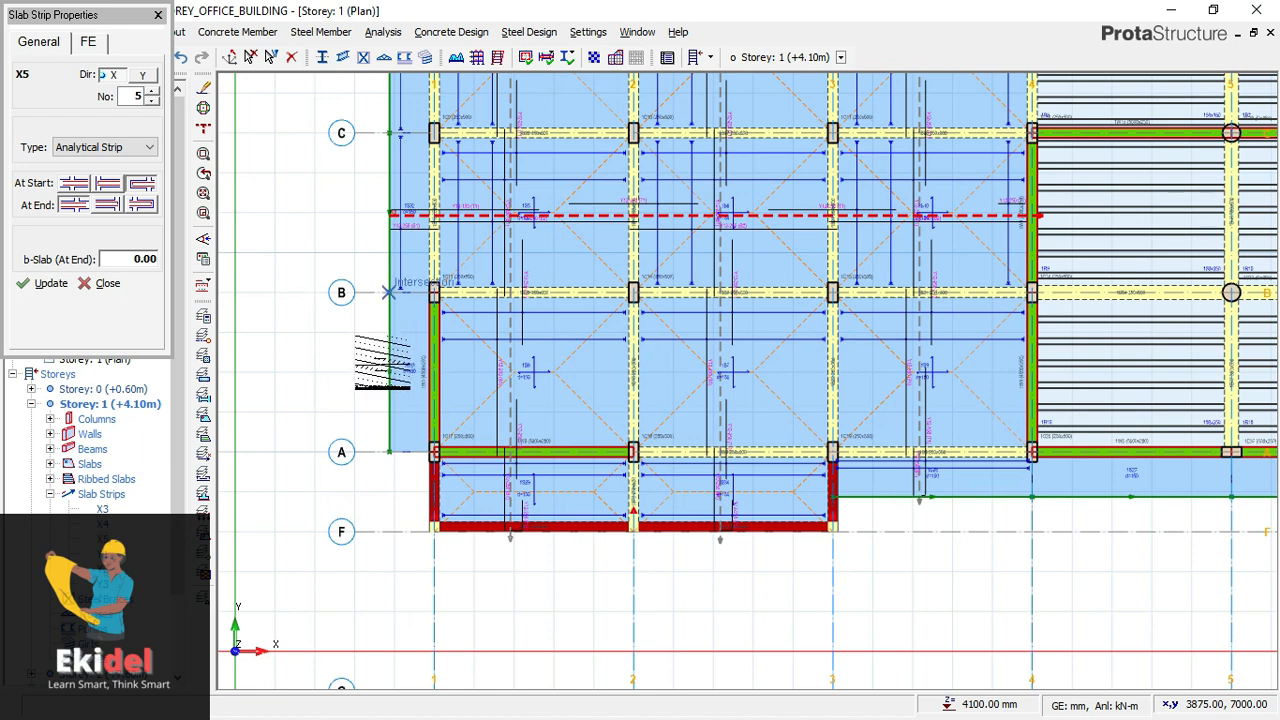
{"action": "left_click", "coordinate": [390, 372]}
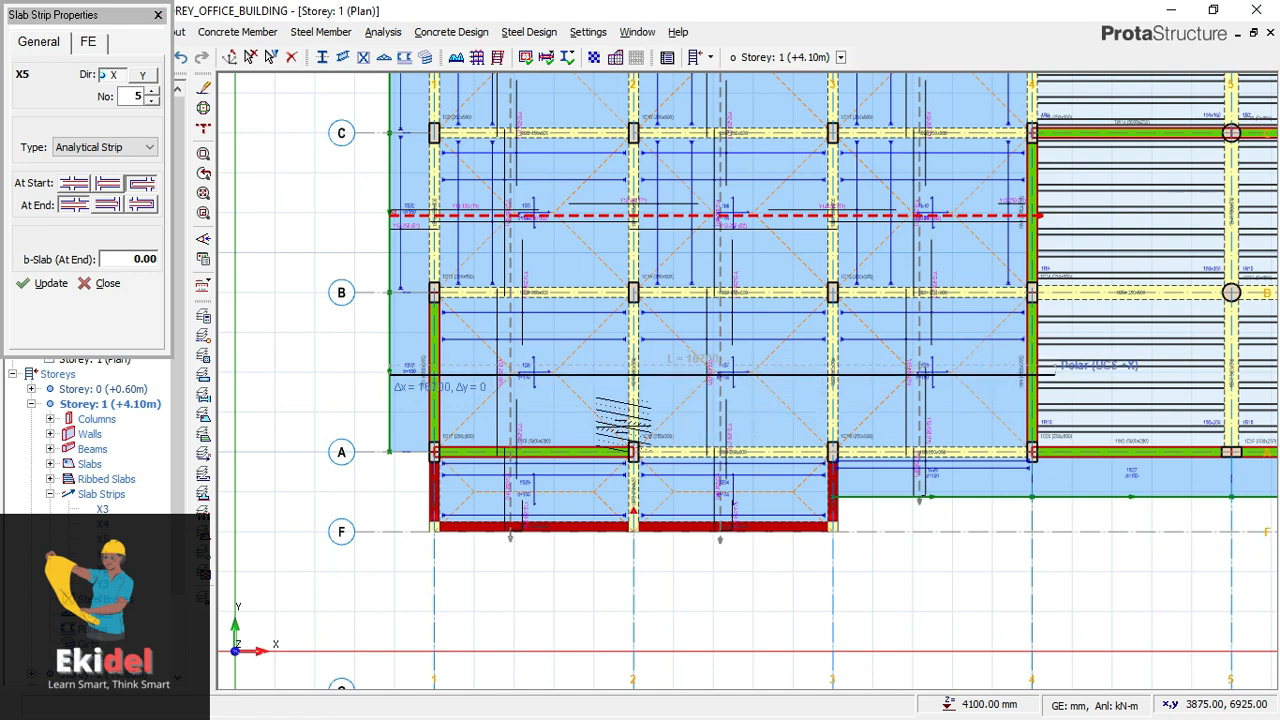
{"action": "left_click", "coordinate": [621, 424]}
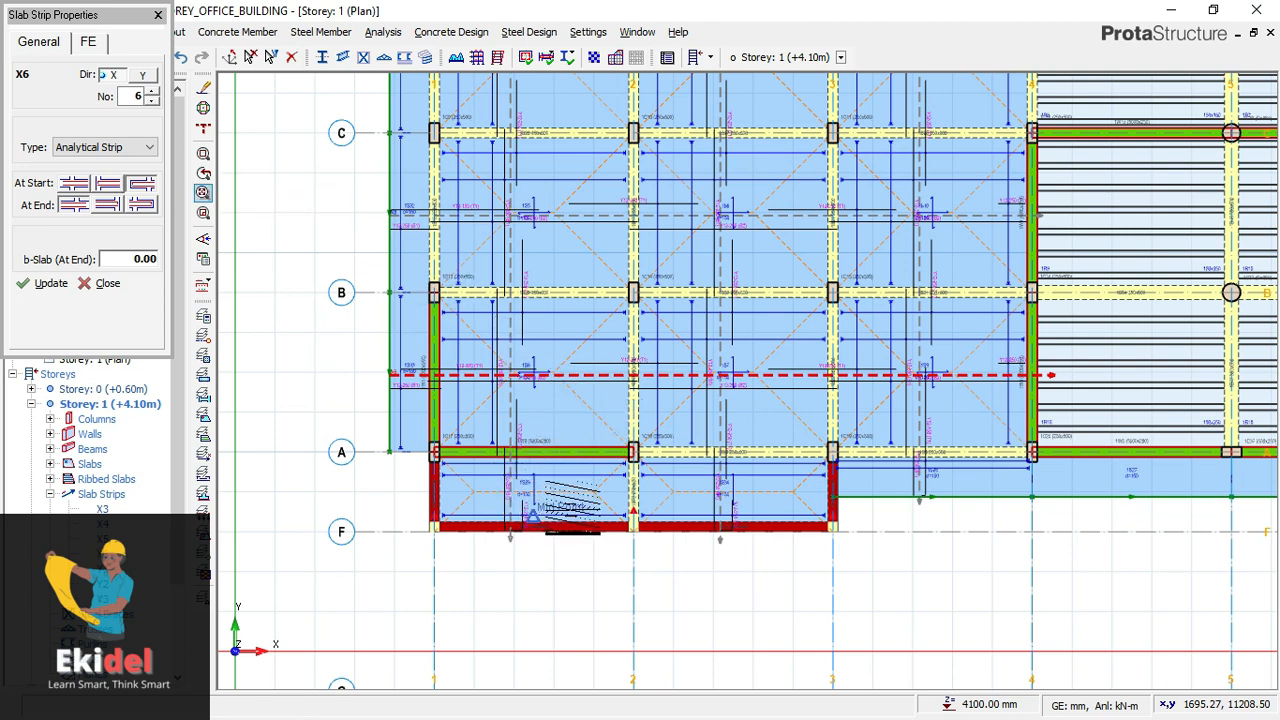
- Insert a direction X slab strip with Bob start and end conditions, about 11,100 mm long, between axes A and F from outside axis 1 to past axis 3
{"action": "scroll", "coordinate": [566, 510], "scroll_direction": "up", "scroll_amount": 1}
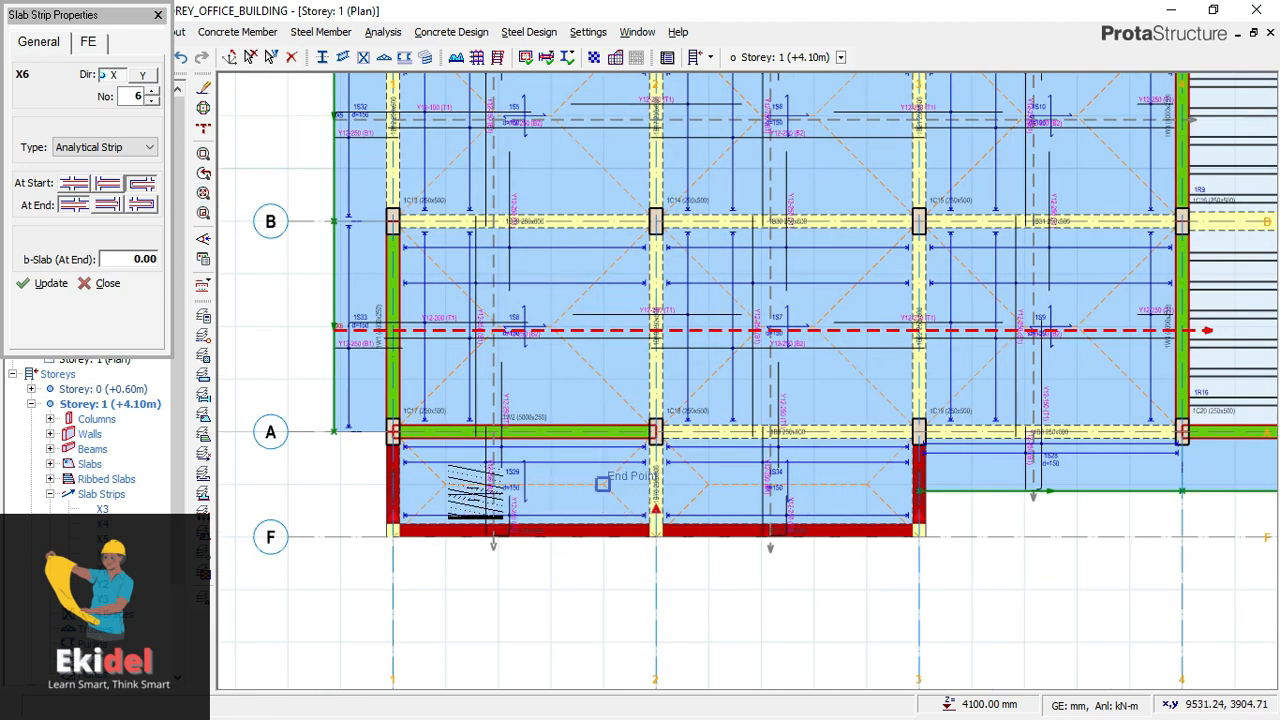
{"action": "left_click", "coordinate": [203, 213]}
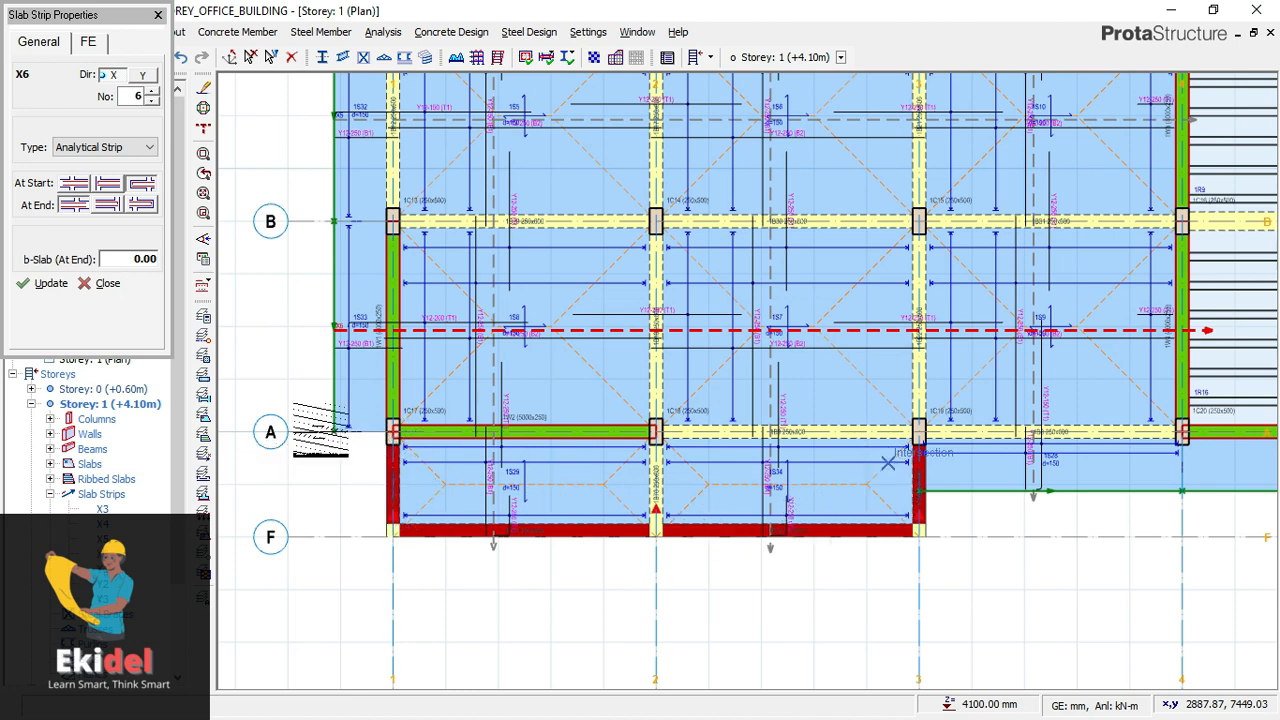
{"action": "left_click", "coordinate": [108, 205]}
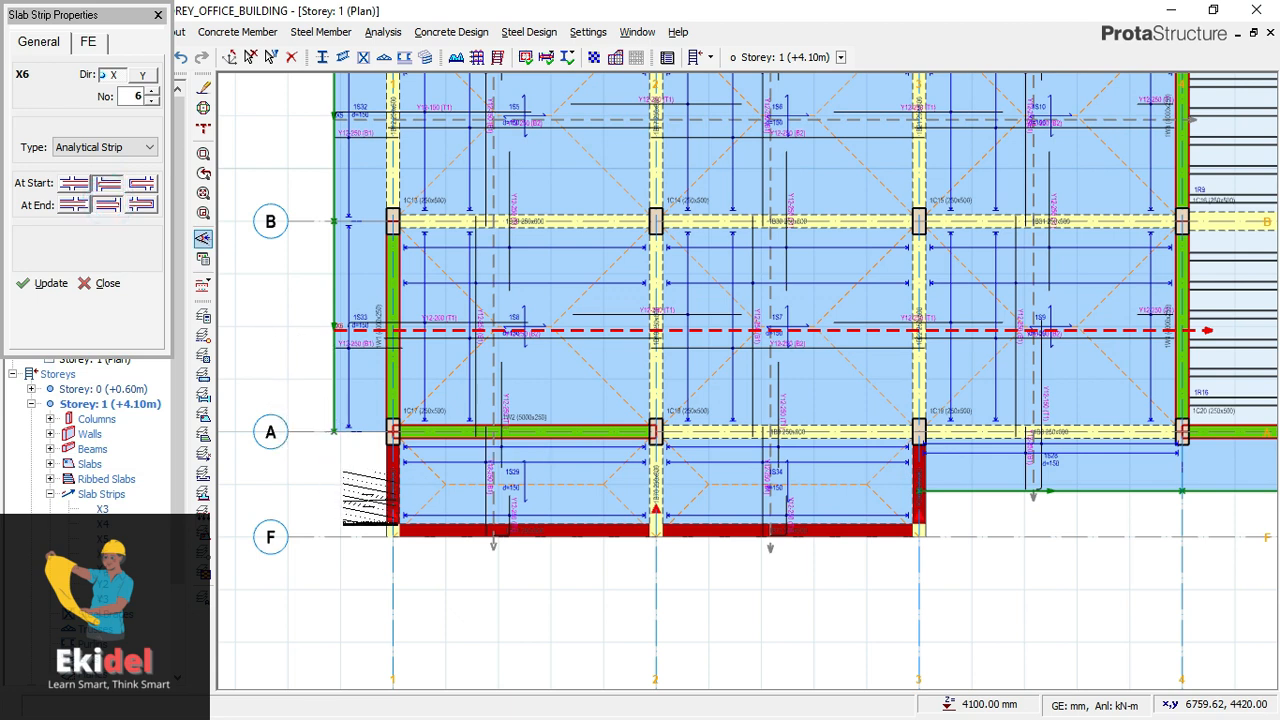
{"action": "left_click", "coordinate": [370, 497]}
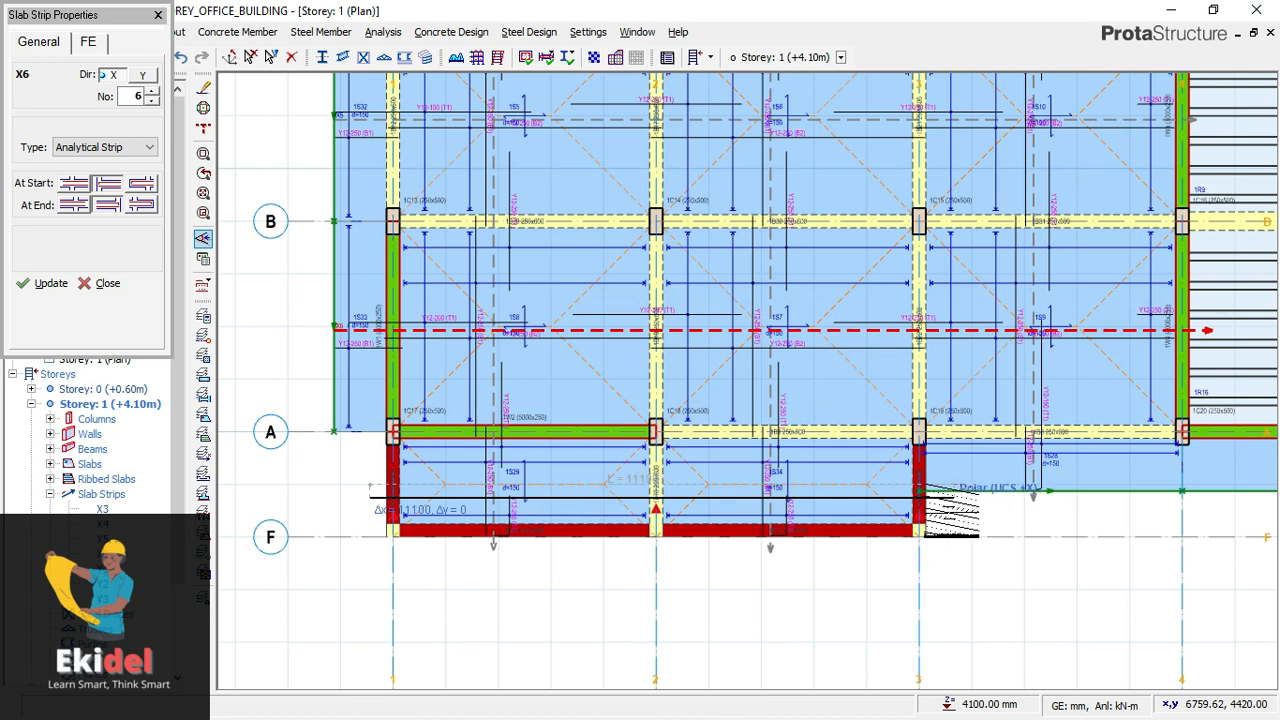
{"action": "left_click", "coordinate": [928, 495]}
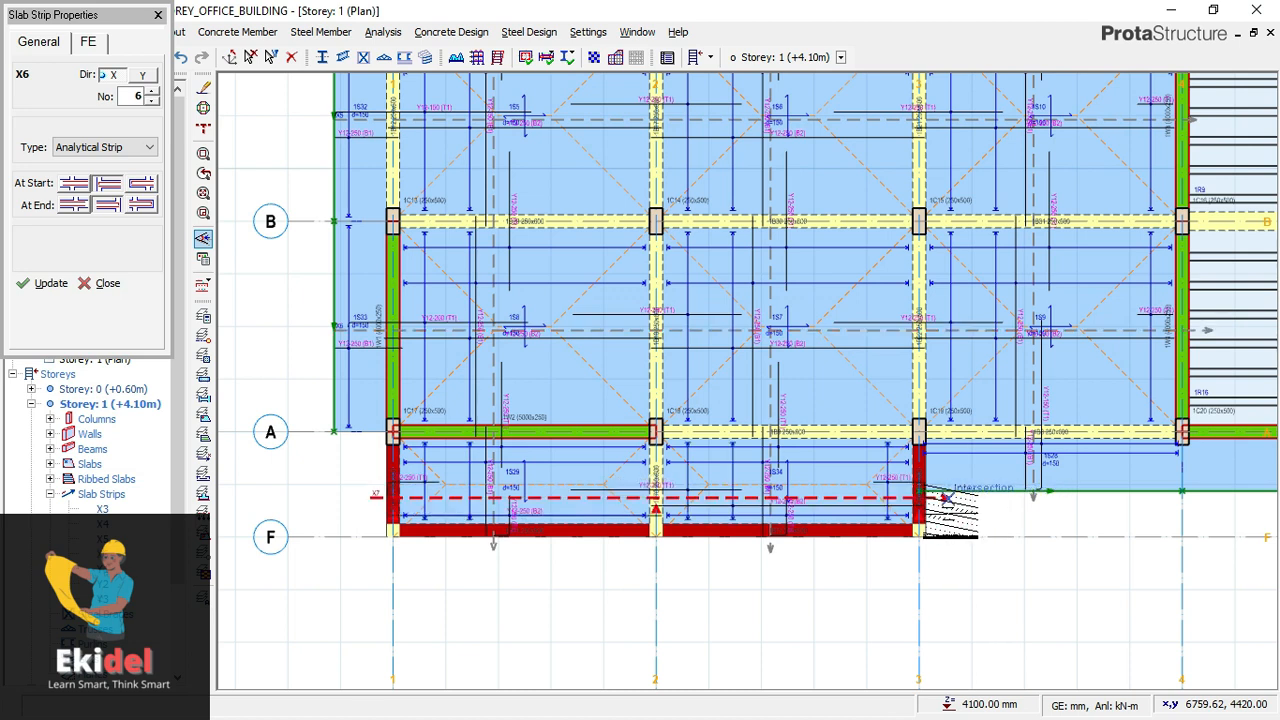
- Finish inserting slab strips and close the slab strip properties
{"action": "scroll", "coordinate": [742, 275], "scroll_direction": "down", "scroll_amount": 3}
{"action": "middle_click_drag", "start_coordinate": [745, 204], "coordinate": [600, 323]}
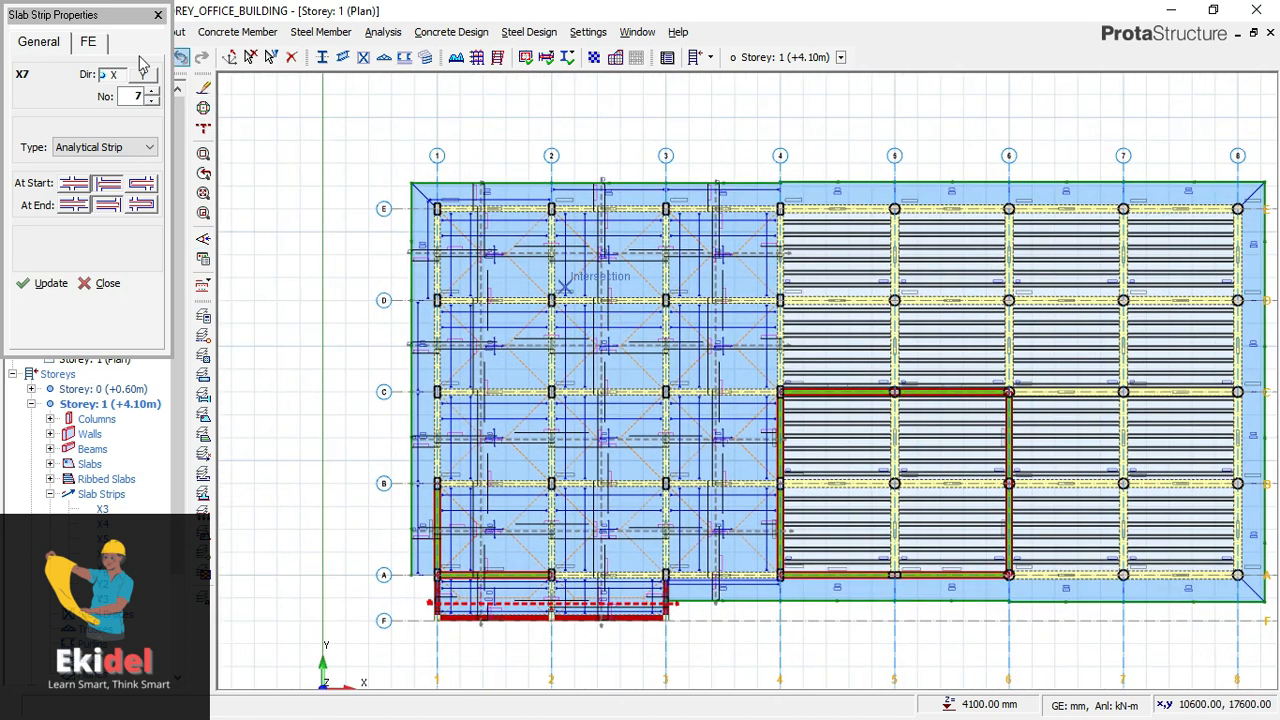
{"action": "left_click", "coordinate": [158, 16]}
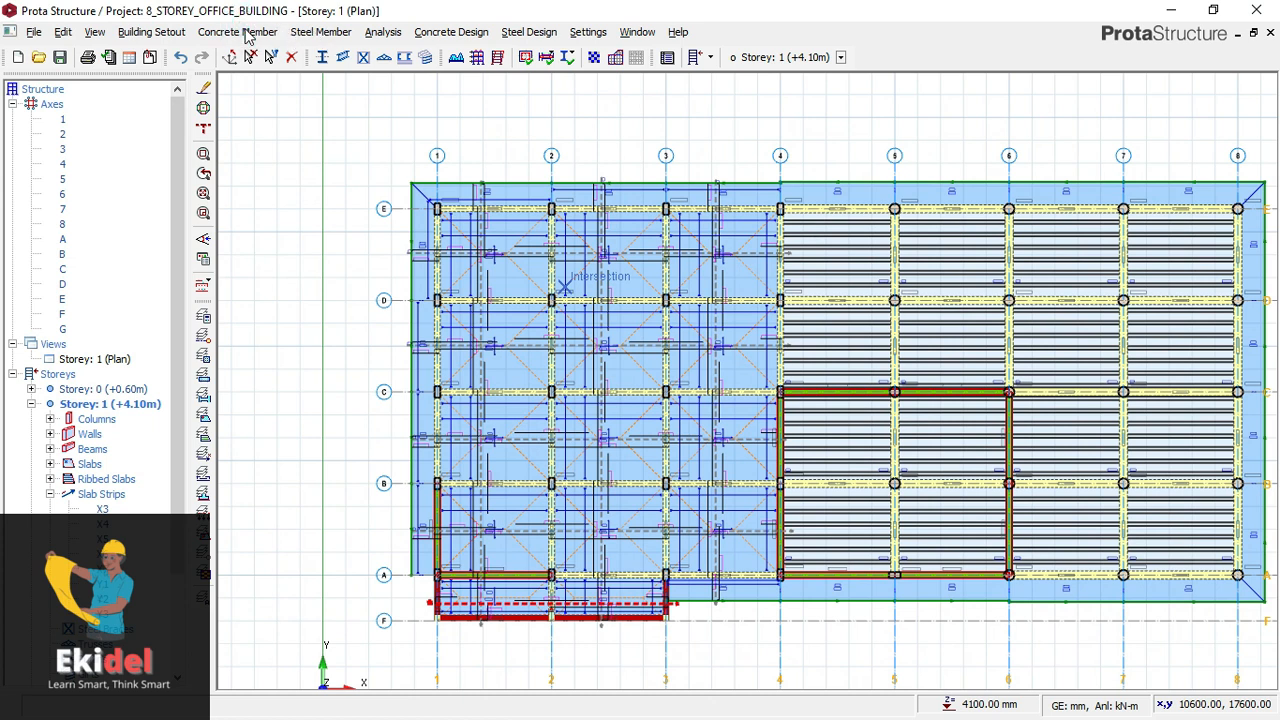
- Insert a horizontal floor plan section about 17,000 mm long between axes C and D, from outside axis 1 to past axis 4, drawn above the plan
{"action": "left_click", "coordinate": [246, 36]}
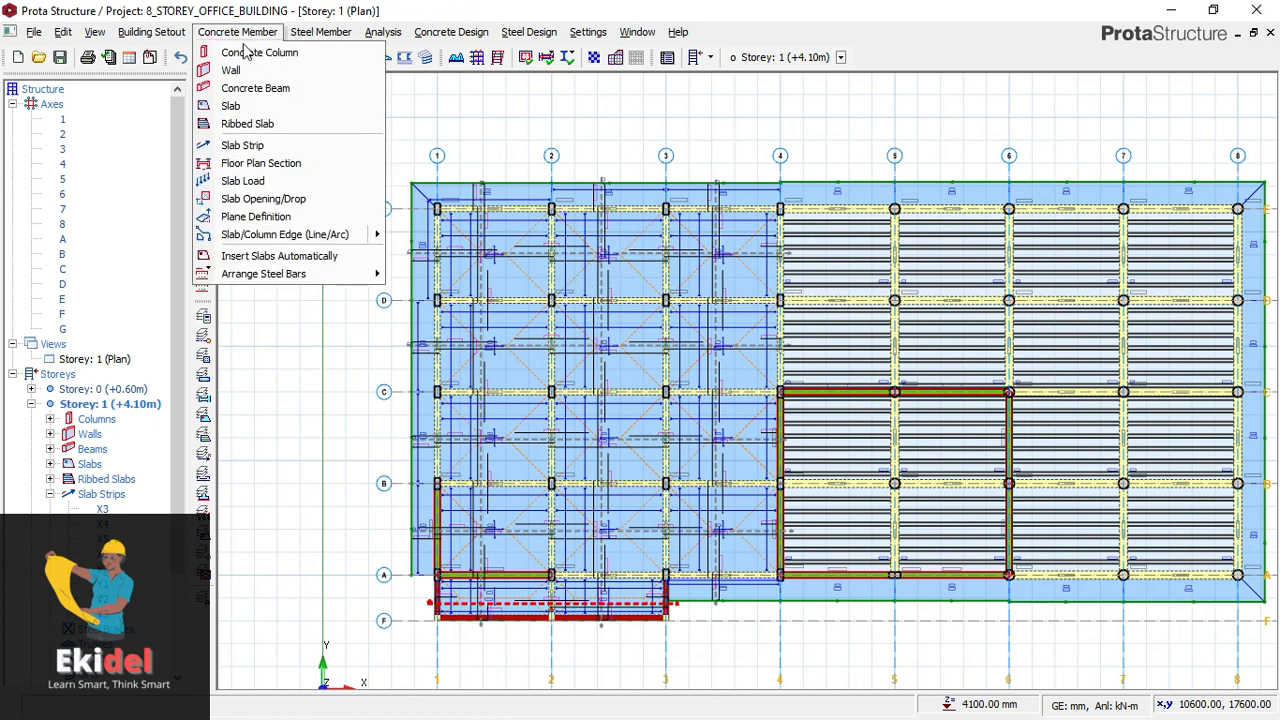
{"action": "left_click", "coordinate": [245, 163]}
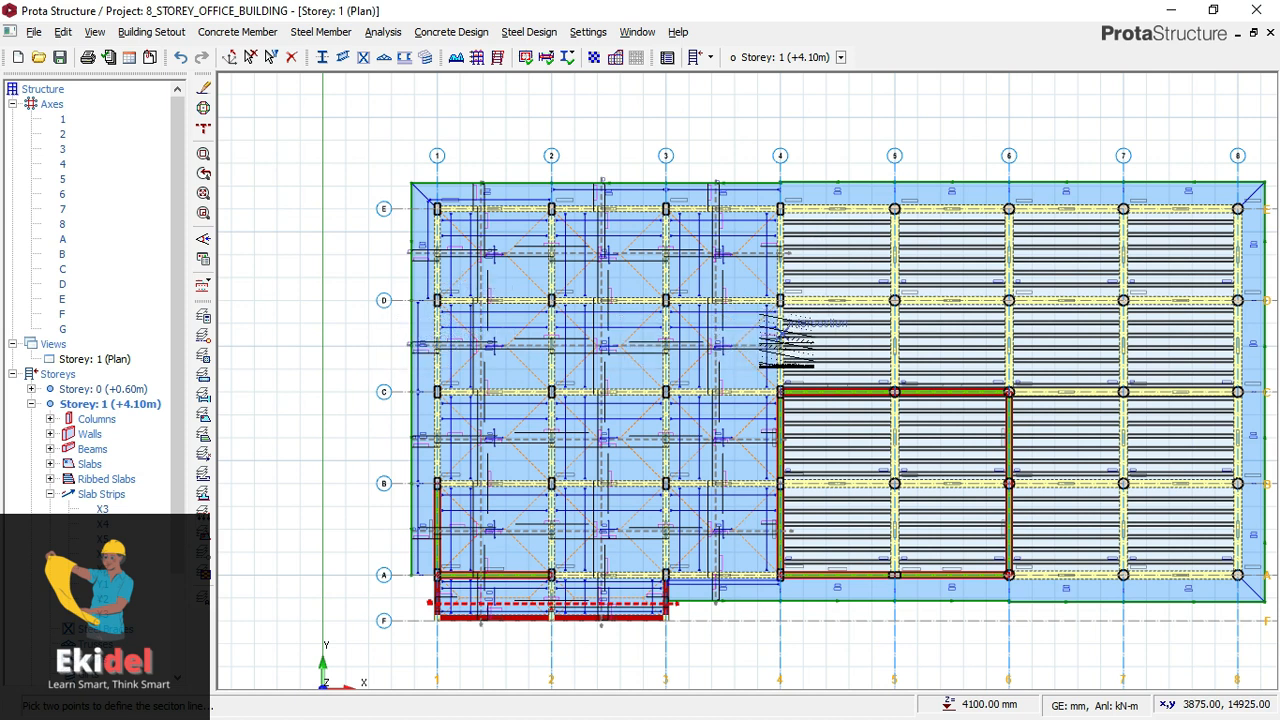
{"action": "middle_click_drag", "start_coordinate": [782, 344], "coordinate": [698, 350]}
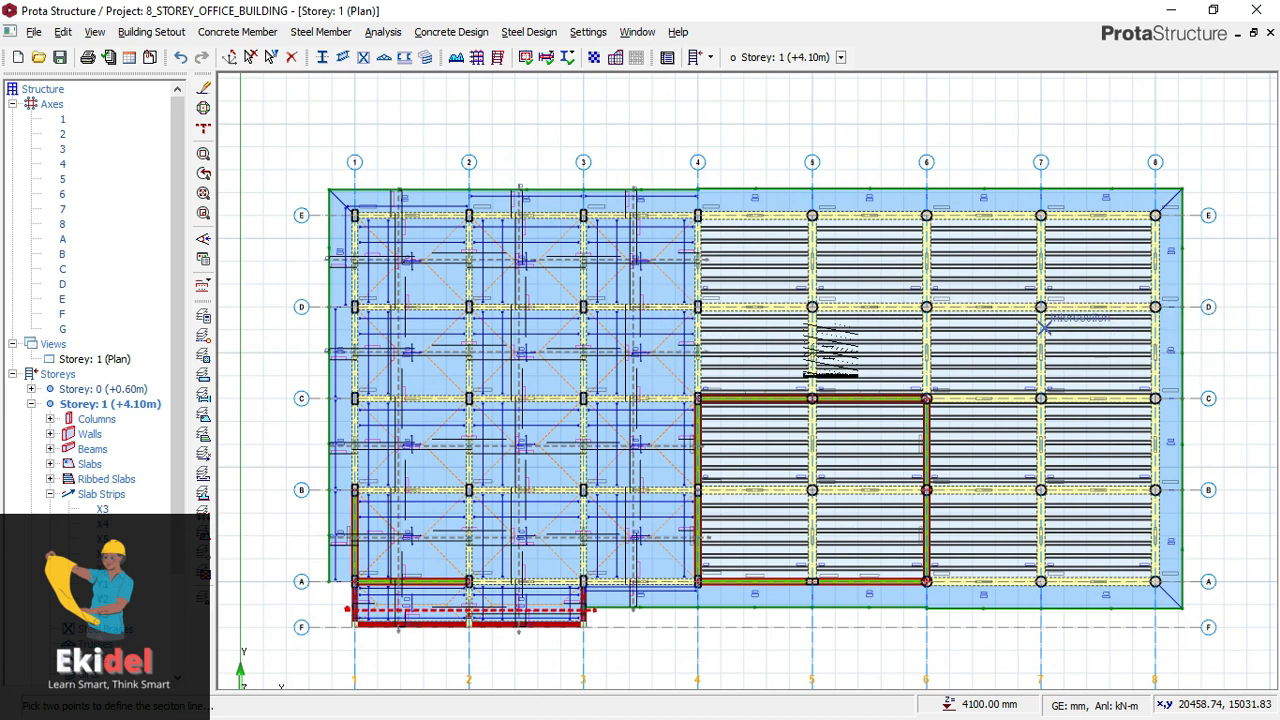
{"action": "scroll", "coordinate": [318, 365], "scroll_direction": "up", "scroll_amount": 1}
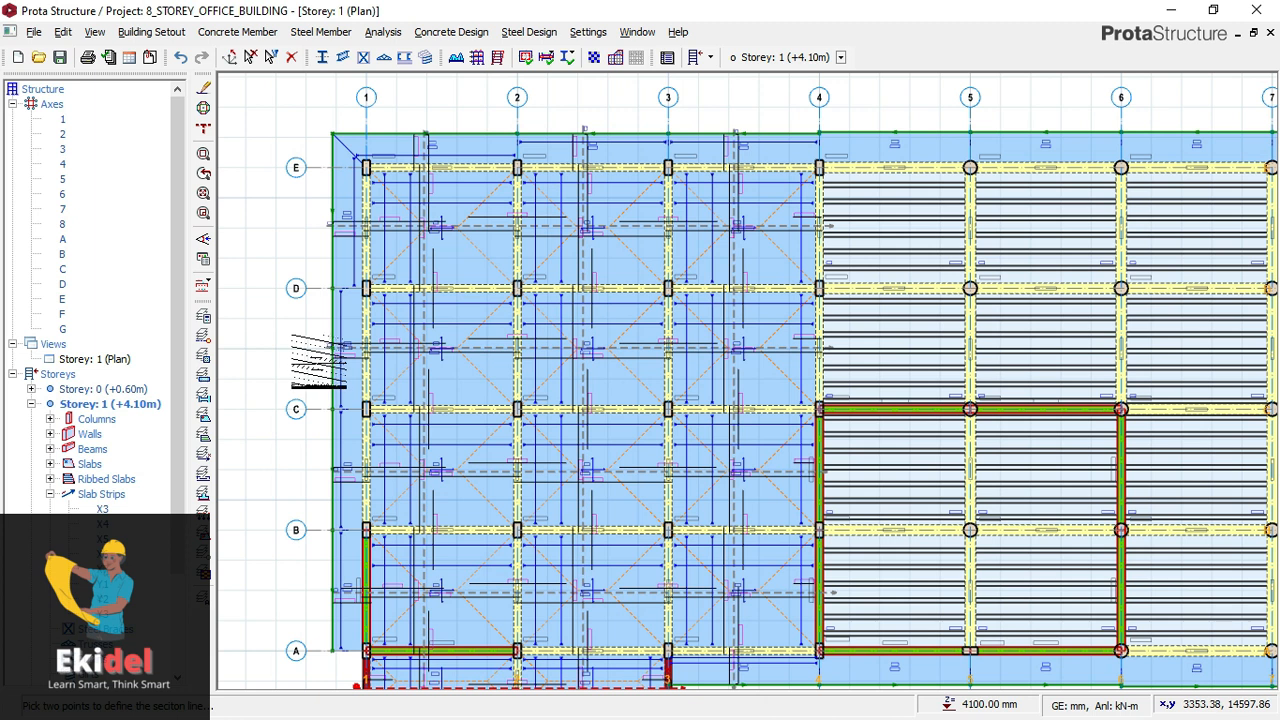
{"action": "scroll", "coordinate": [320, 361], "scroll_direction": "up", "scroll_amount": 1}
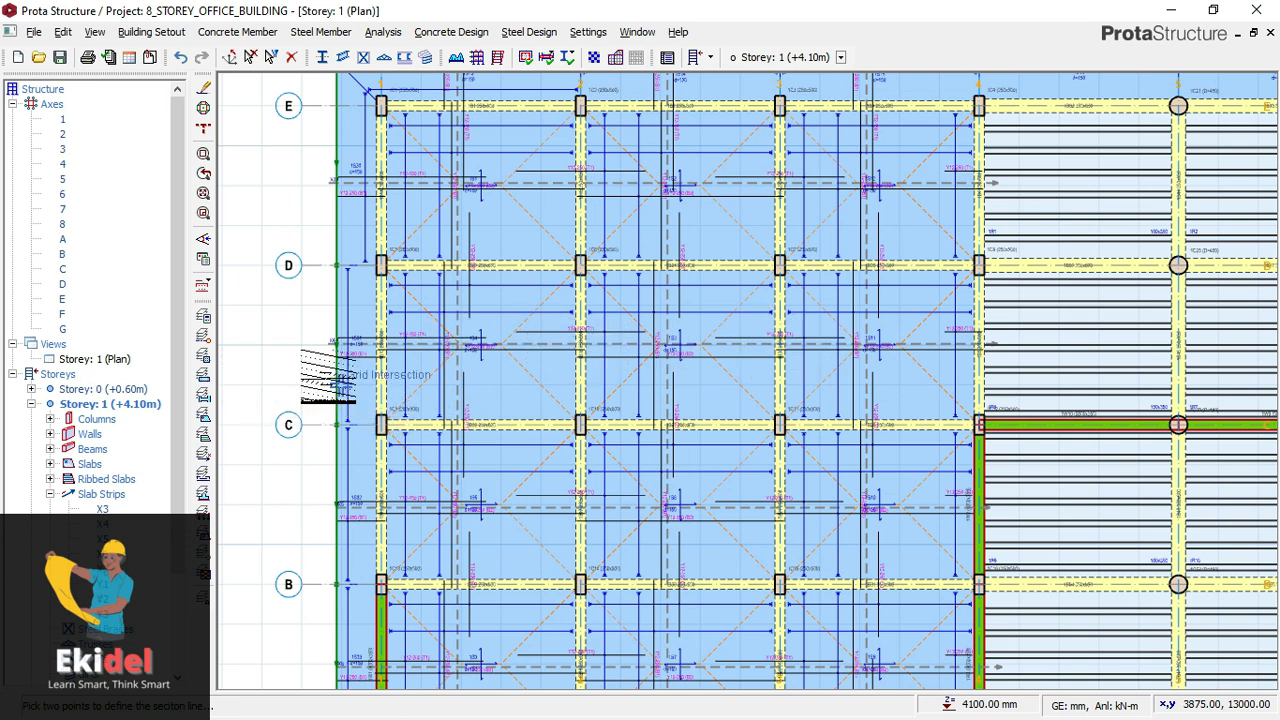
{"action": "scroll", "coordinate": [335, 385], "scroll_direction": "up", "scroll_amount": 2}
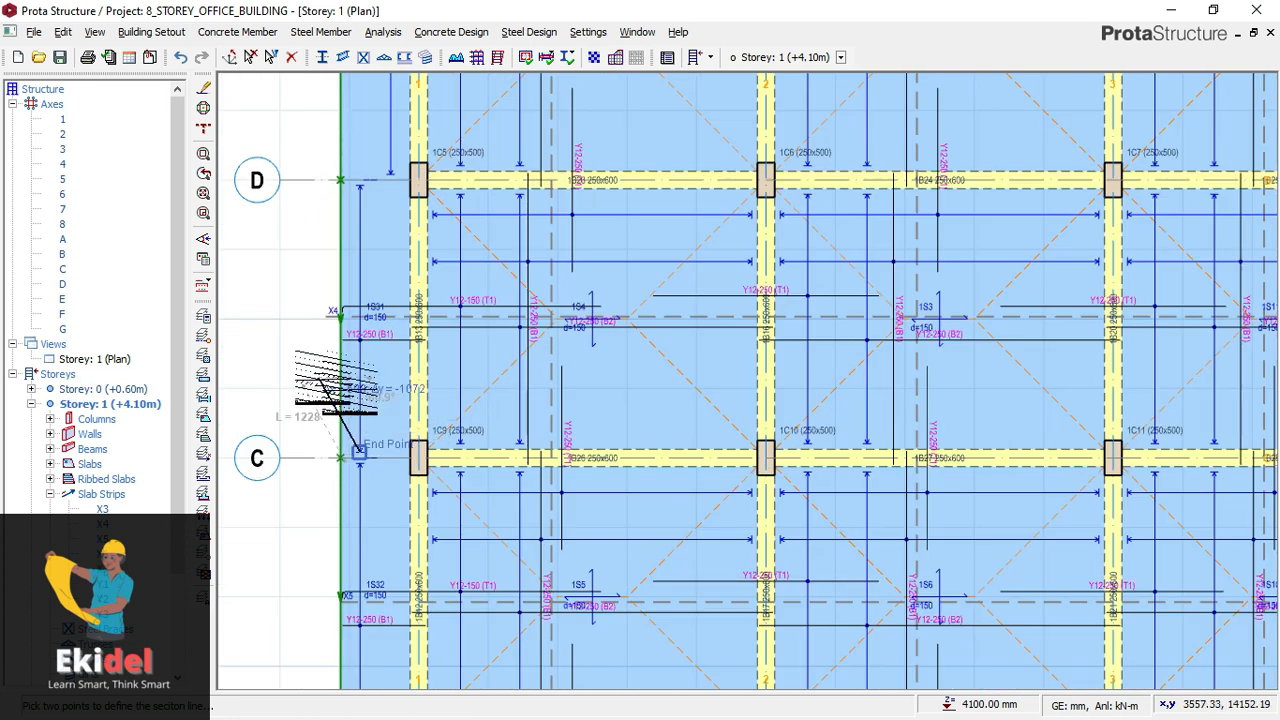
{"action": "scroll", "coordinate": [345, 380], "scroll_direction": "down", "scroll_amount": 2}
{"action": "scroll", "coordinate": [428, 382], "scroll_direction": "down", "scroll_amount": 1}
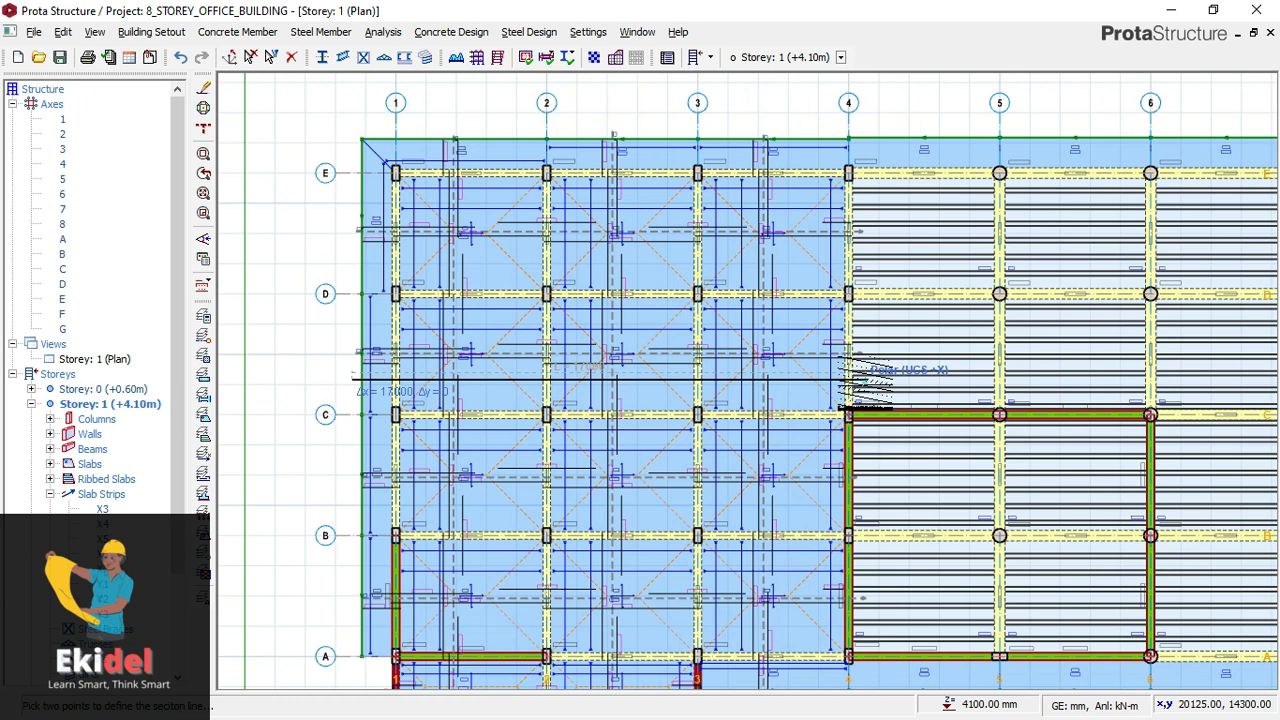
{"action": "scroll", "coordinate": [680, 447], "scroll_direction": "down", "scroll_amount": 2}
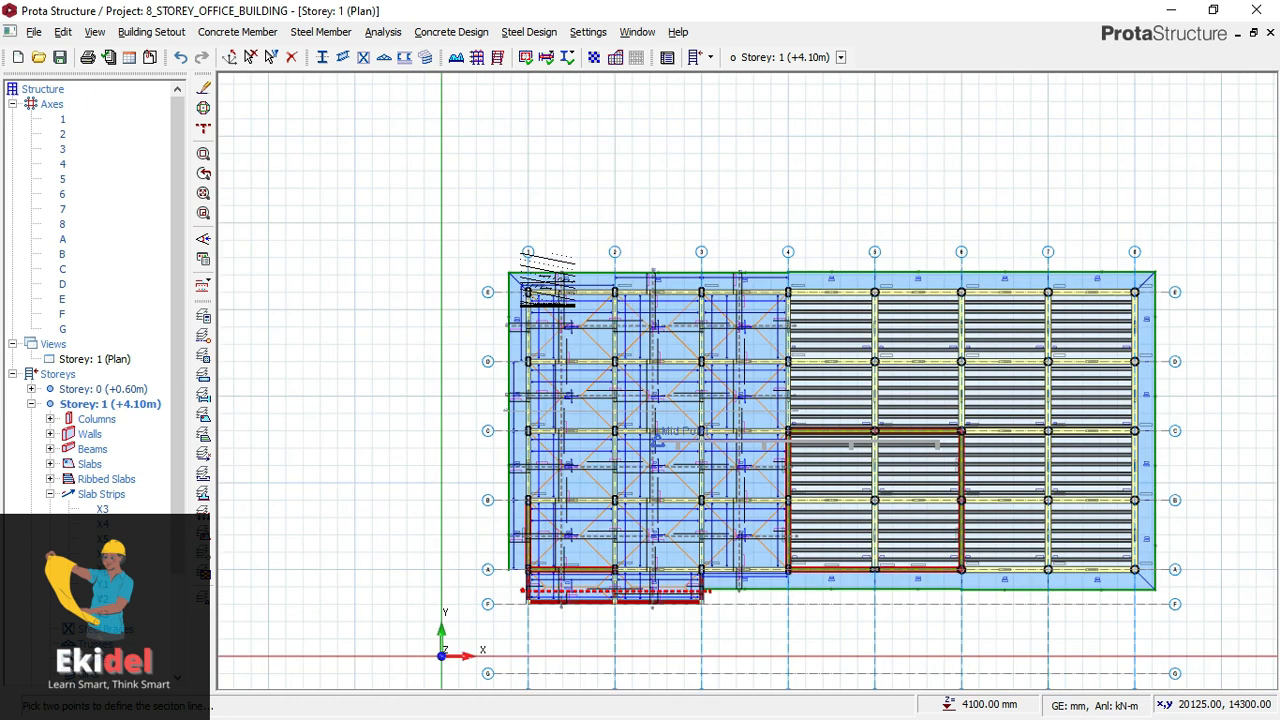
{"action": "scroll", "coordinate": [548, 278], "scroll_direction": "down", "scroll_amount": 1}
{"action": "scroll", "coordinate": [530, 242], "scroll_direction": "up", "scroll_amount": 2}
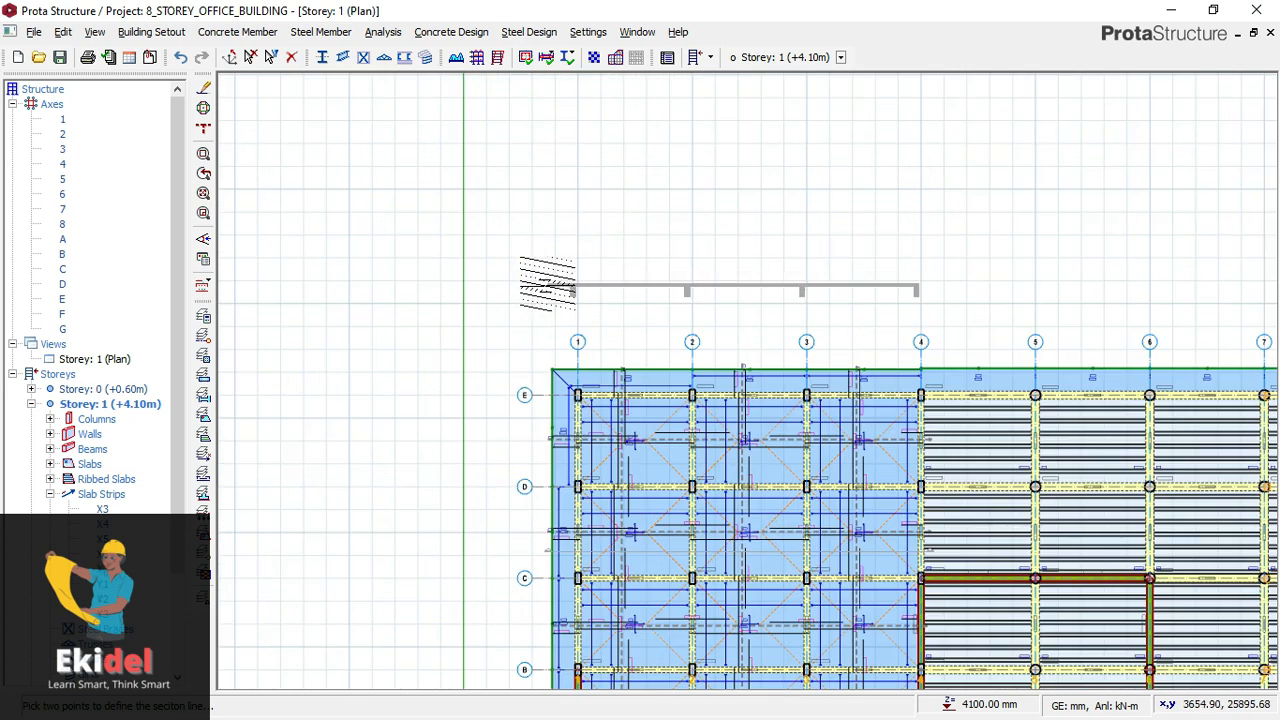
{"action": "left_click", "coordinate": [572, 290]}
- Examine the Section A-A drawing and its cut markers between axes C and D, beyond axes 1 and 4
{"action": "scroll", "coordinate": [572, 290], "scroll_direction": "up", "scroll_amount": 4}
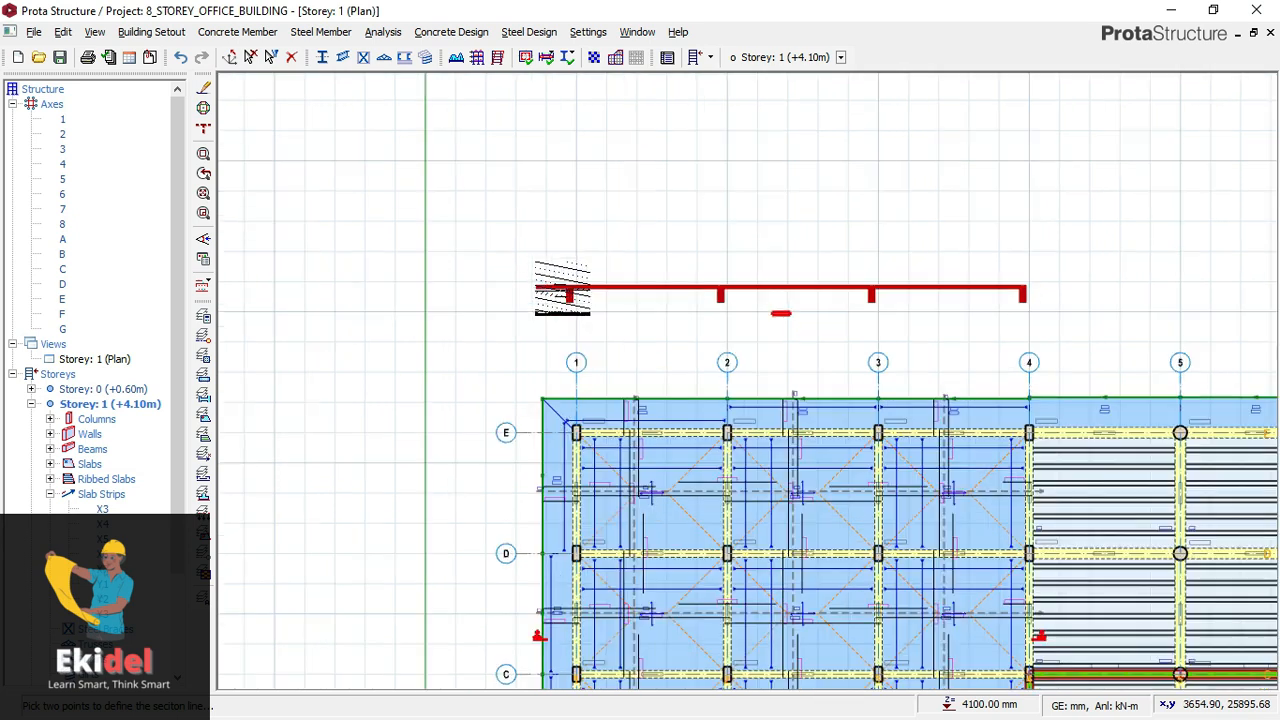
{"action": "scroll", "coordinate": [492, 300], "scroll_direction": "down", "scroll_amount": 3}
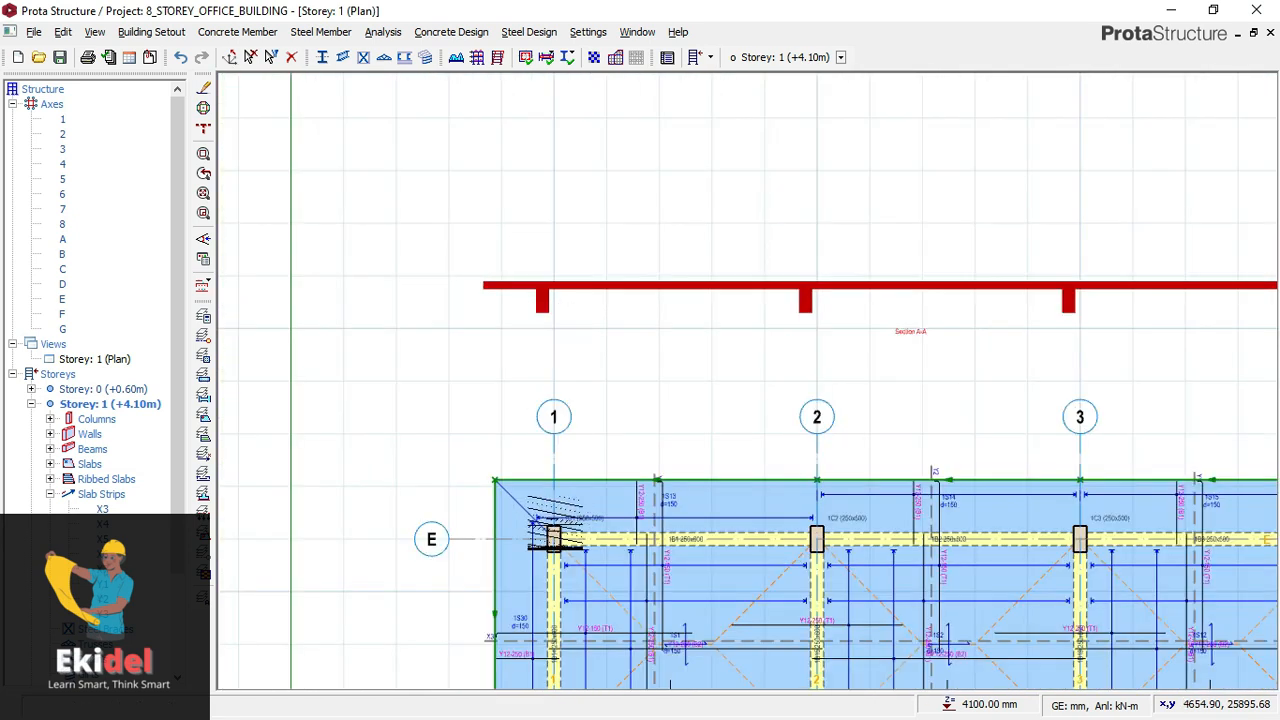
{"action": "scroll", "coordinate": [492, 550], "scroll_direction": "up", "scroll_amount": 1}
{"action": "scroll", "coordinate": [310, 490], "scroll_direction": "down", "scroll_amount": 2}
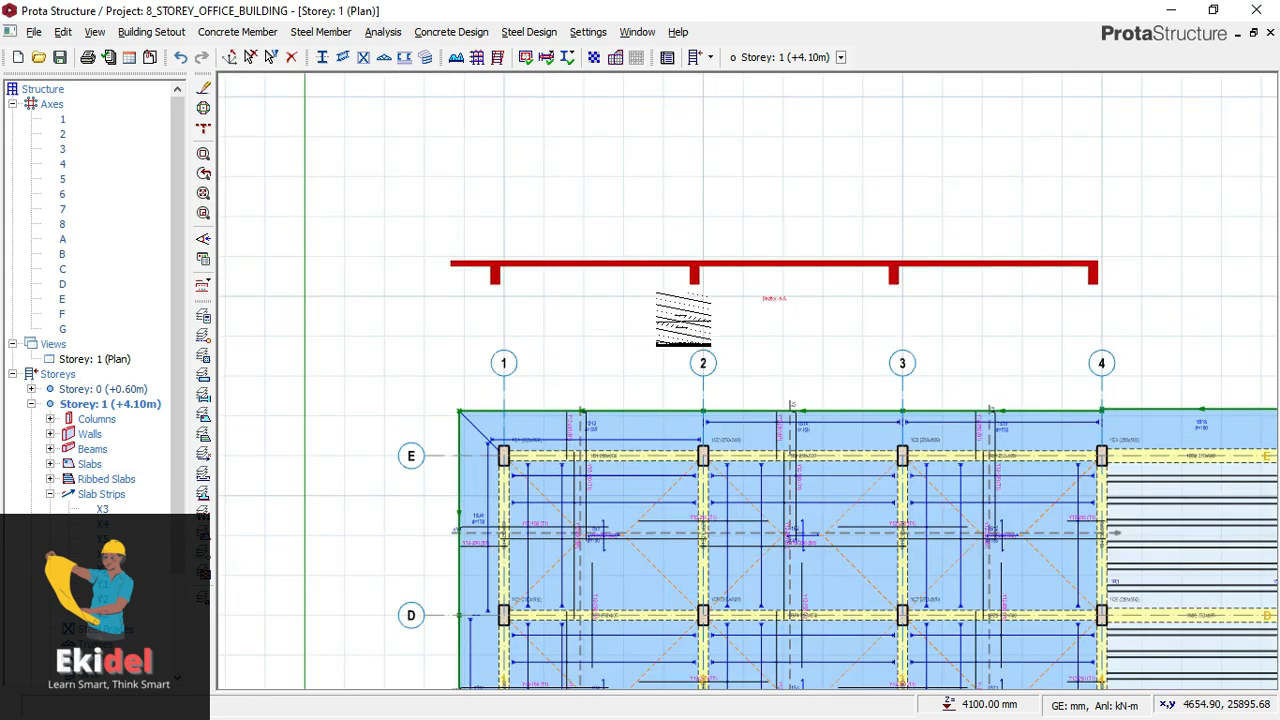
{"action": "scroll", "coordinate": [900, 440], "scroll_direction": "up", "scroll_amount": 1}
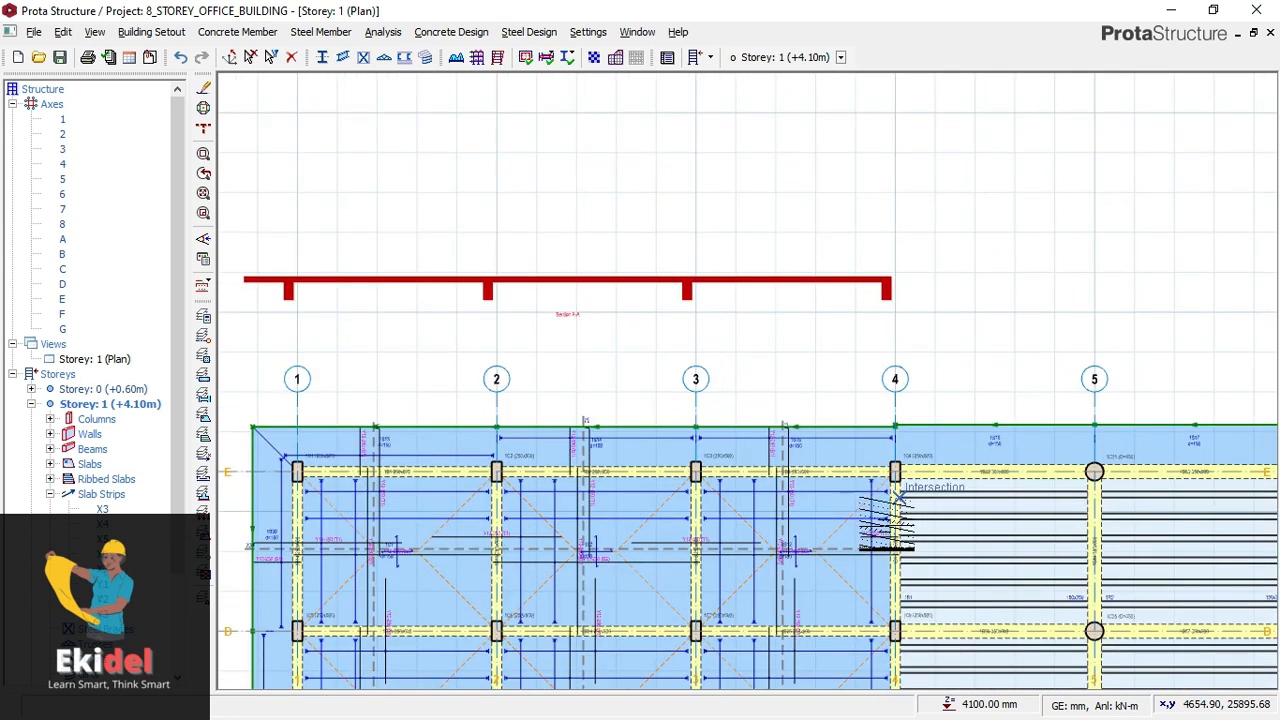
{"action": "scroll", "coordinate": [895, 405], "scroll_direction": "down", "scroll_amount": 1}
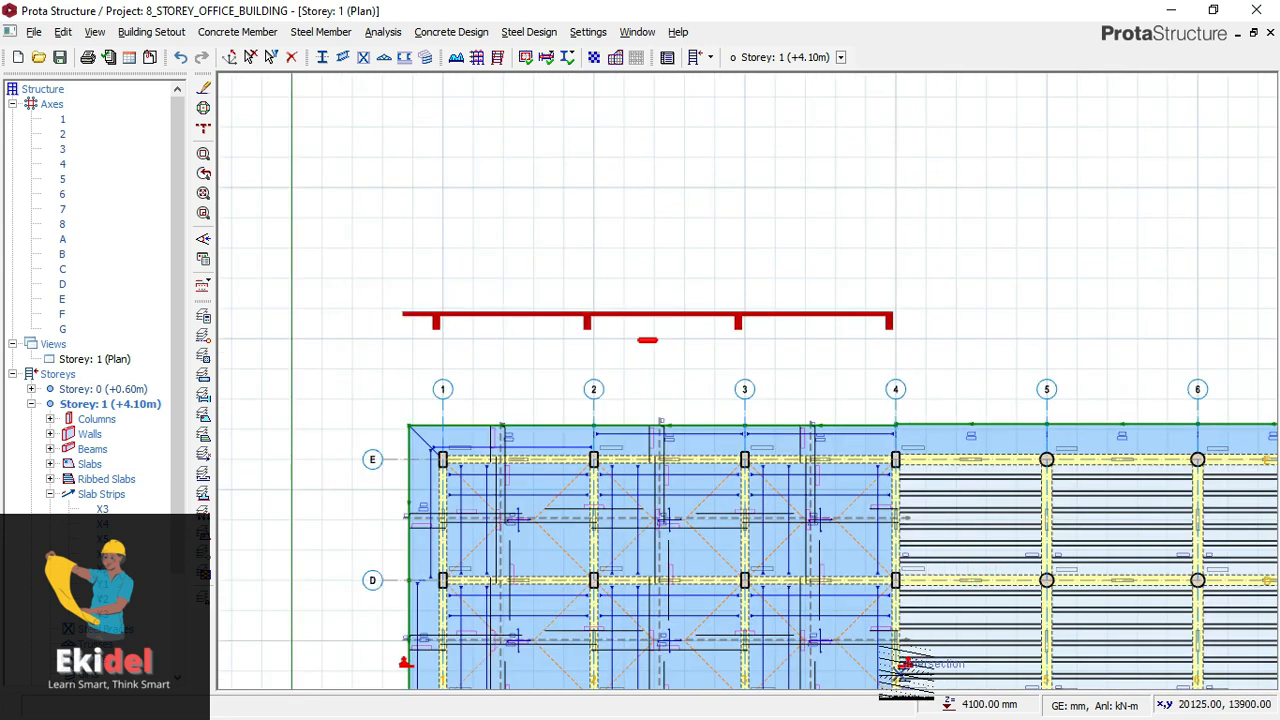
{"action": "scroll", "coordinate": [905, 662], "scroll_direction": "up", "scroll_amount": 2}
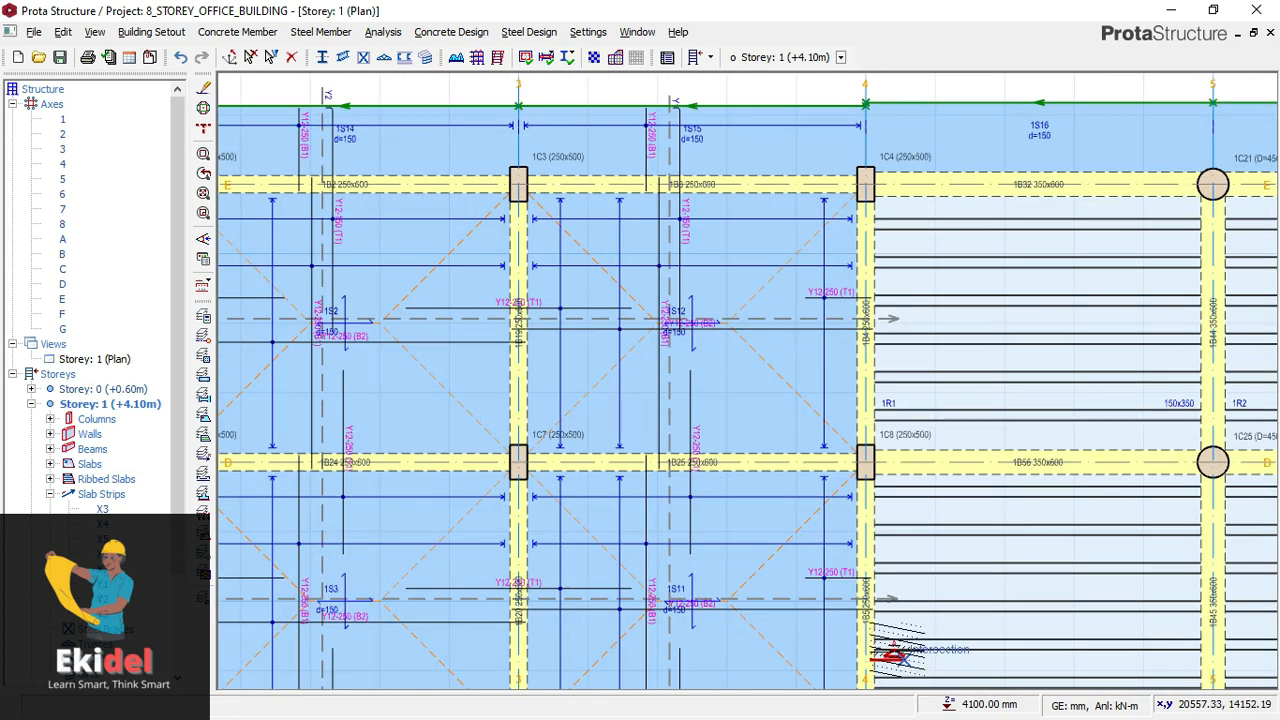
{"action": "scroll", "coordinate": [905, 662], "scroll_direction": "up", "scroll_amount": 1}
{"action": "scroll", "coordinate": [980, 603], "scroll_direction": "down", "scroll_amount": 2}
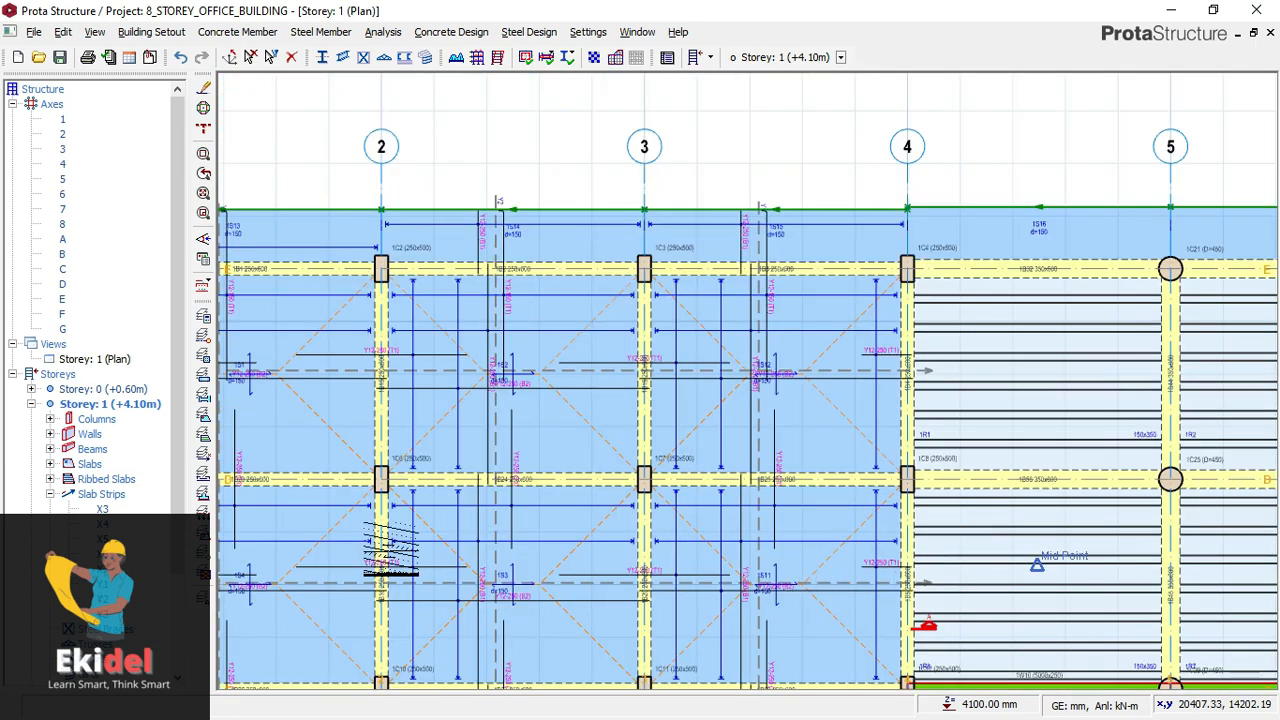
{"action": "scroll", "coordinate": [462, 545], "scroll_direction": "down", "scroll_amount": 2}
{"action": "scroll", "coordinate": [481, 551], "scroll_direction": "up", "scroll_amount": 1}
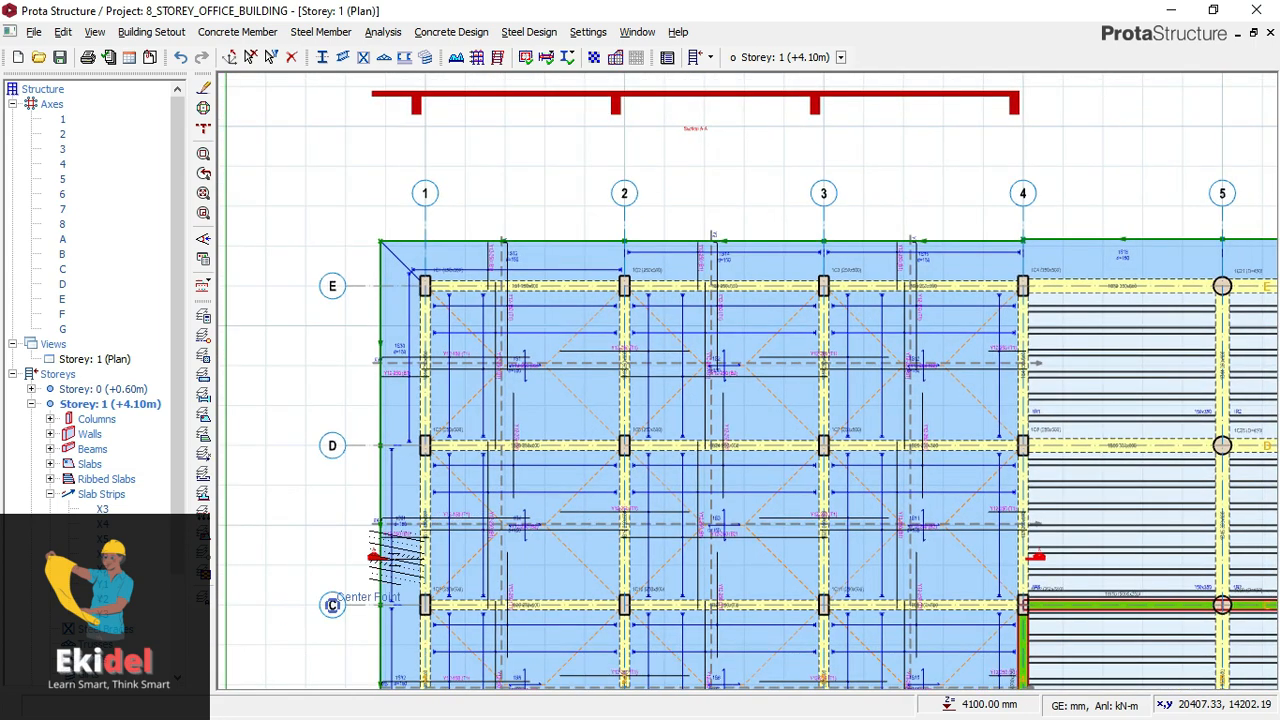
{"action": "scroll", "coordinate": [345, 585], "scroll_direction": "up", "scroll_amount": 1}
{"action": "scroll", "coordinate": [675, 297], "scroll_direction": "down", "scroll_amount": 2}
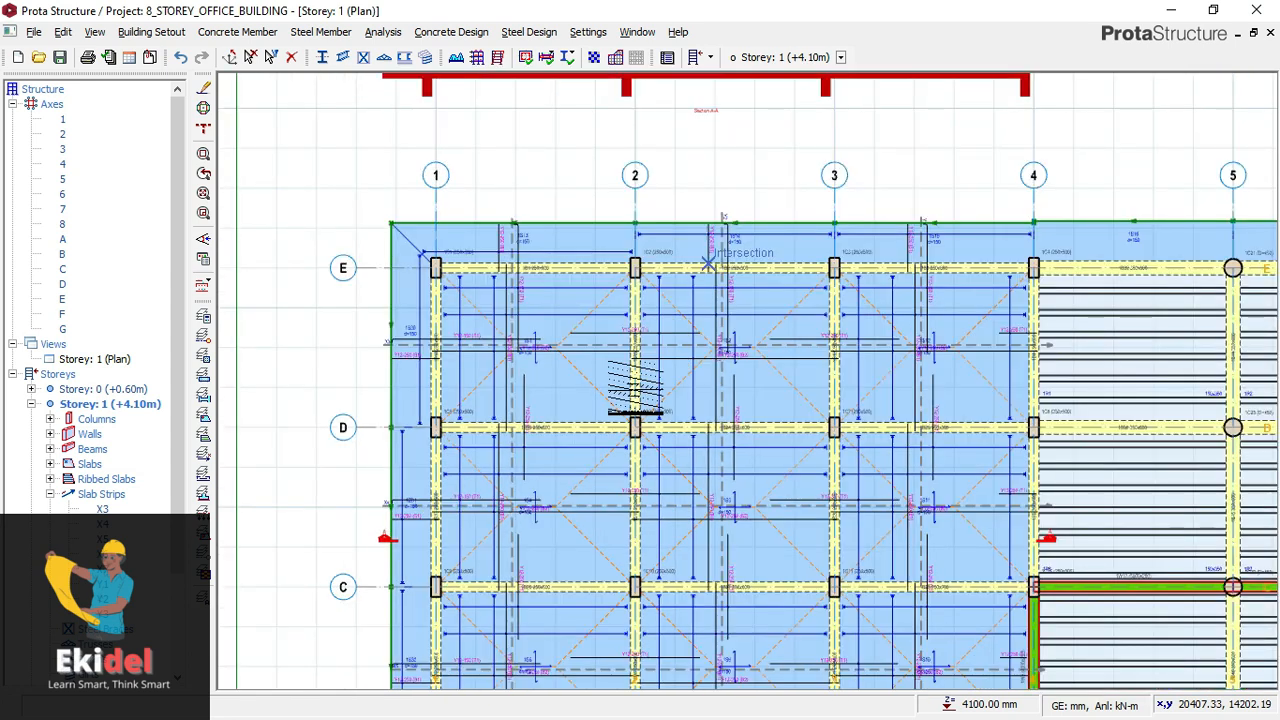
- Examine the slab and beam profiles in Section A-A up close along axes 1 to 4
{"action": "middle_click_drag", "start_coordinate": [722, 156], "coordinate": [622, 385]}
{"action": "scroll", "coordinate": [607, 333], "scroll_direction": "up", "scroll_amount": 1}
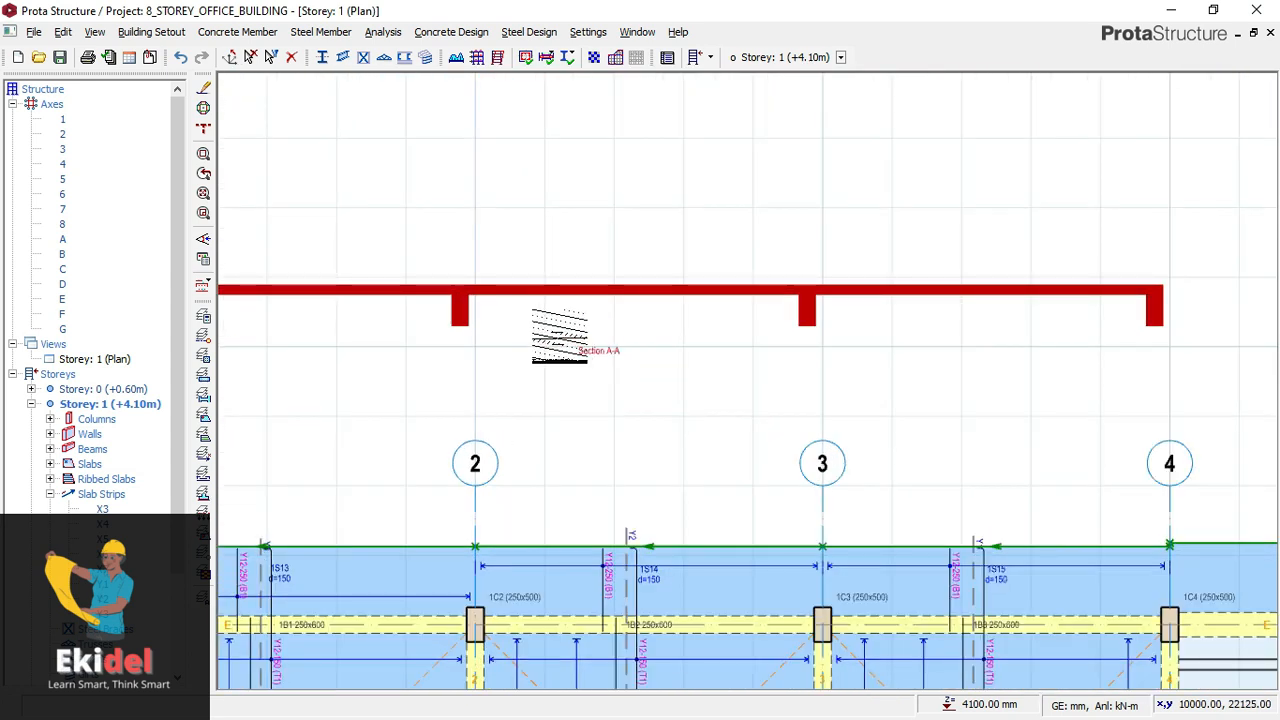
{"action": "scroll", "coordinate": [565, 300], "scroll_direction": "down", "scroll_amount": 1}
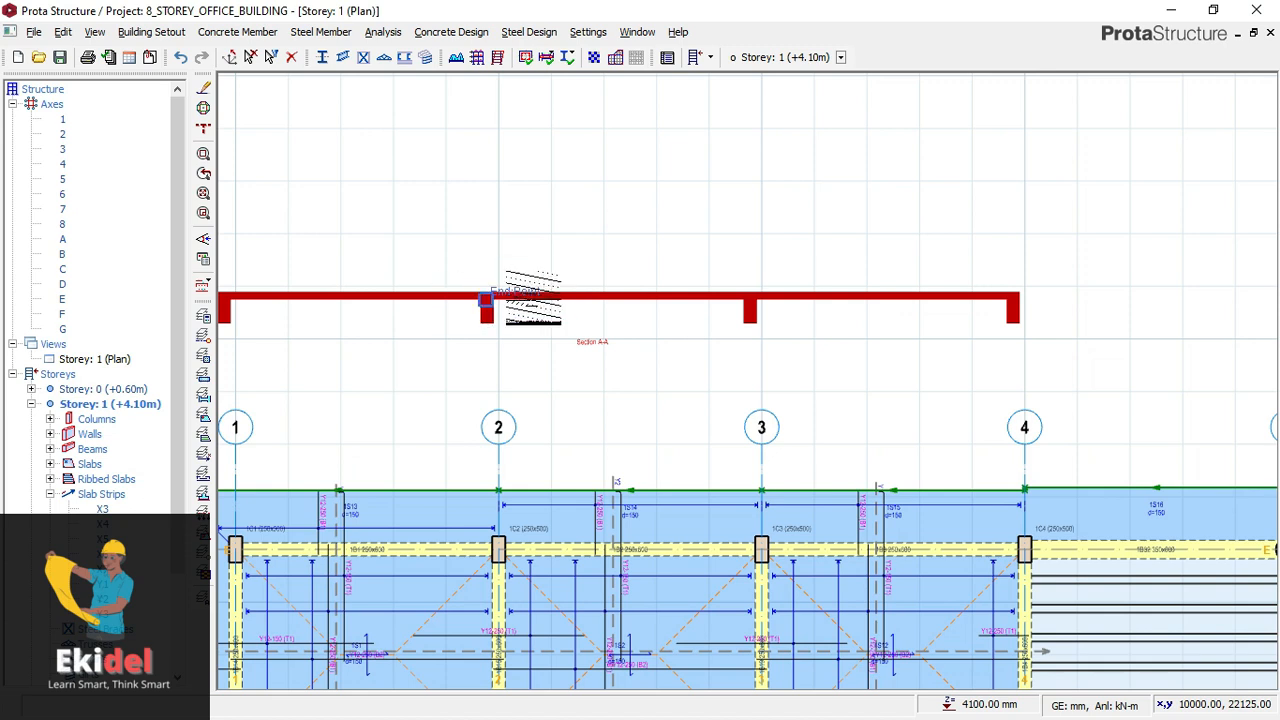
{"action": "scroll", "coordinate": [470, 290], "scroll_direction": "down", "scroll_amount": 1}
{"action": "scroll", "coordinate": [300, 290], "scroll_direction": "up", "scroll_amount": 2}
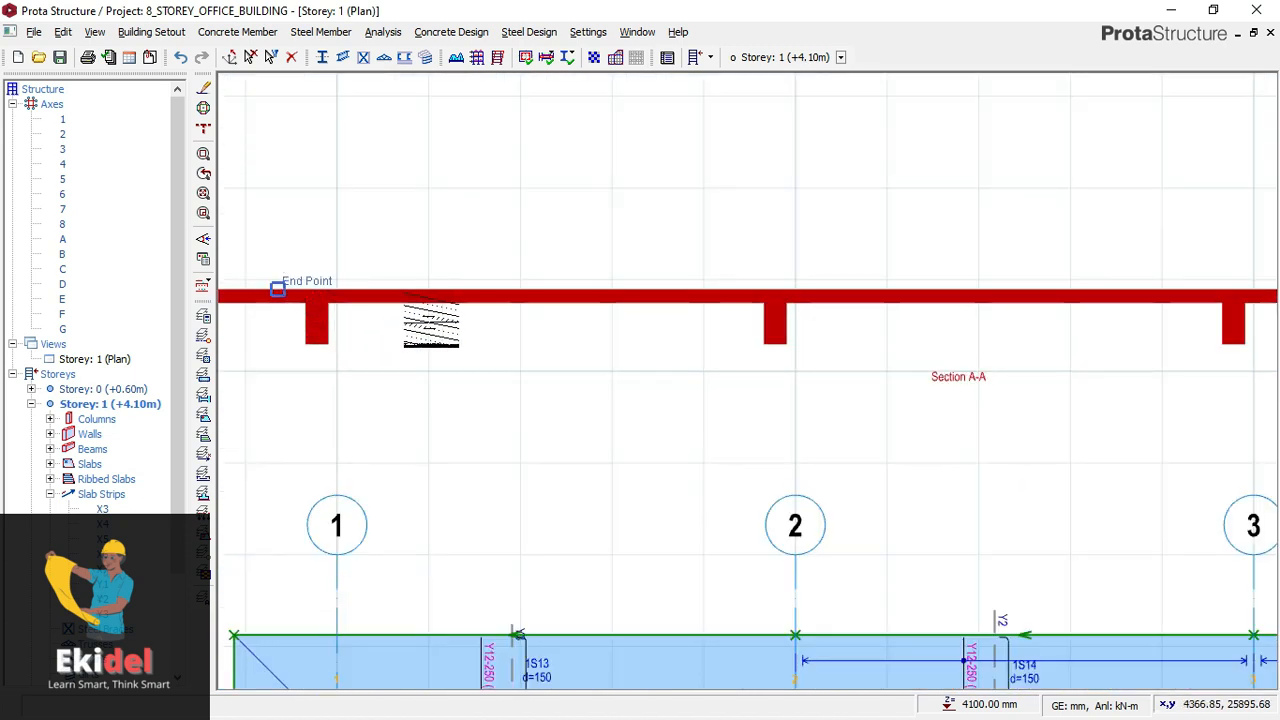
{"action": "scroll", "coordinate": [430, 260], "scroll_direction": "down", "scroll_amount": 4}
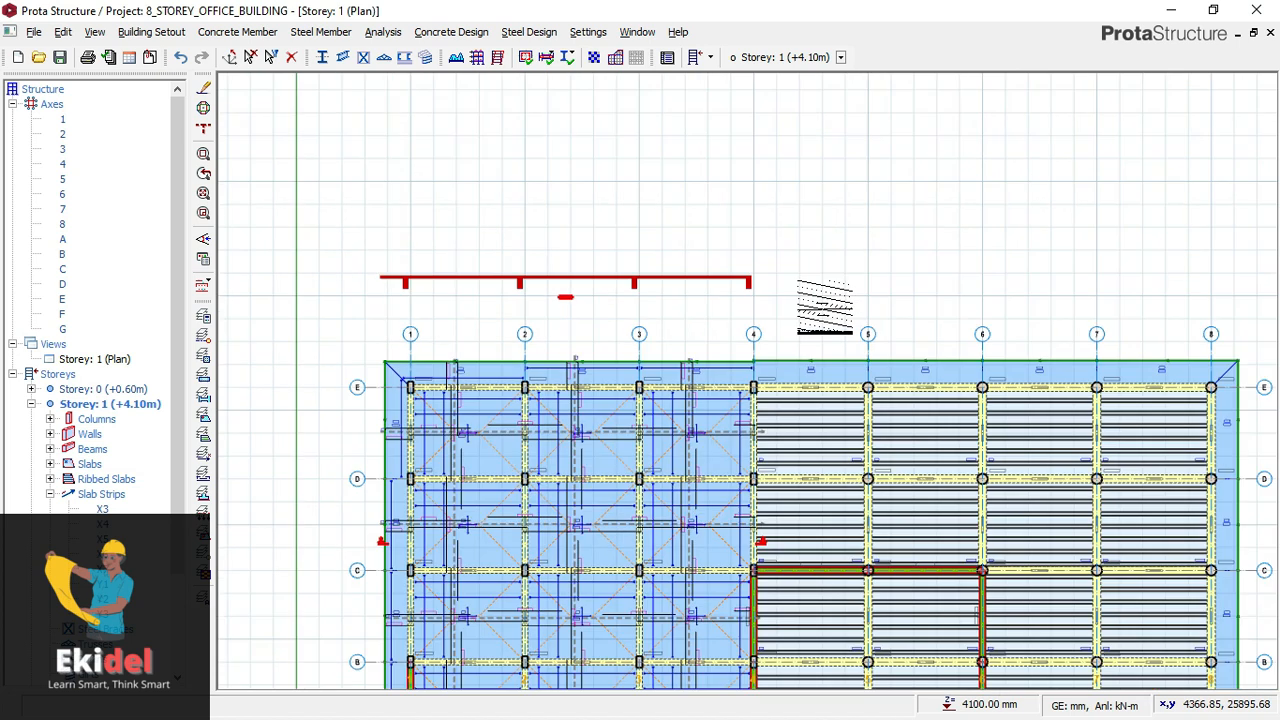
- Insert a horizontal floor plan section between axes B and C across the whole slab, from outside axis 1 to past axis 8, drawn above Section A-A
{"action": "middle_click_drag", "start_coordinate": [812, 319], "coordinate": [660, 216]}
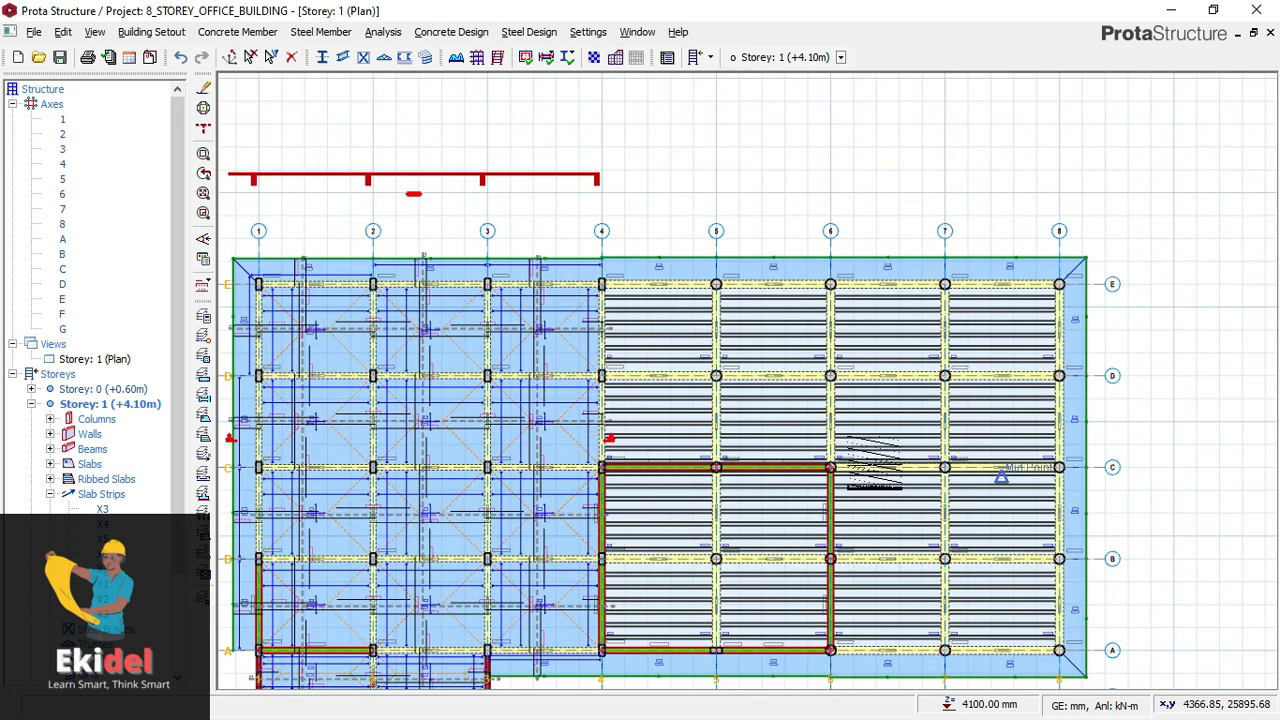
{"action": "scroll", "coordinate": [697, 420], "scroll_direction": "down", "scroll_amount": 1}
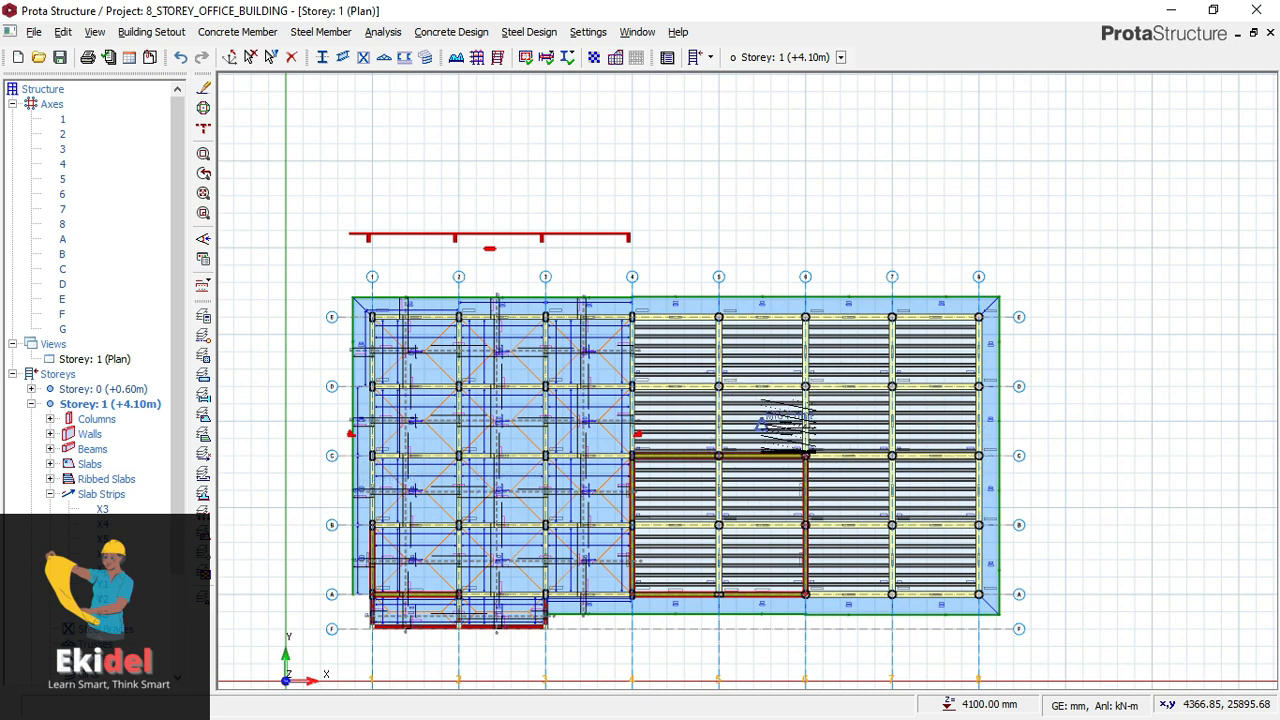
{"action": "scroll", "coordinate": [716, 490], "scroll_direction": "up", "scroll_amount": 1}
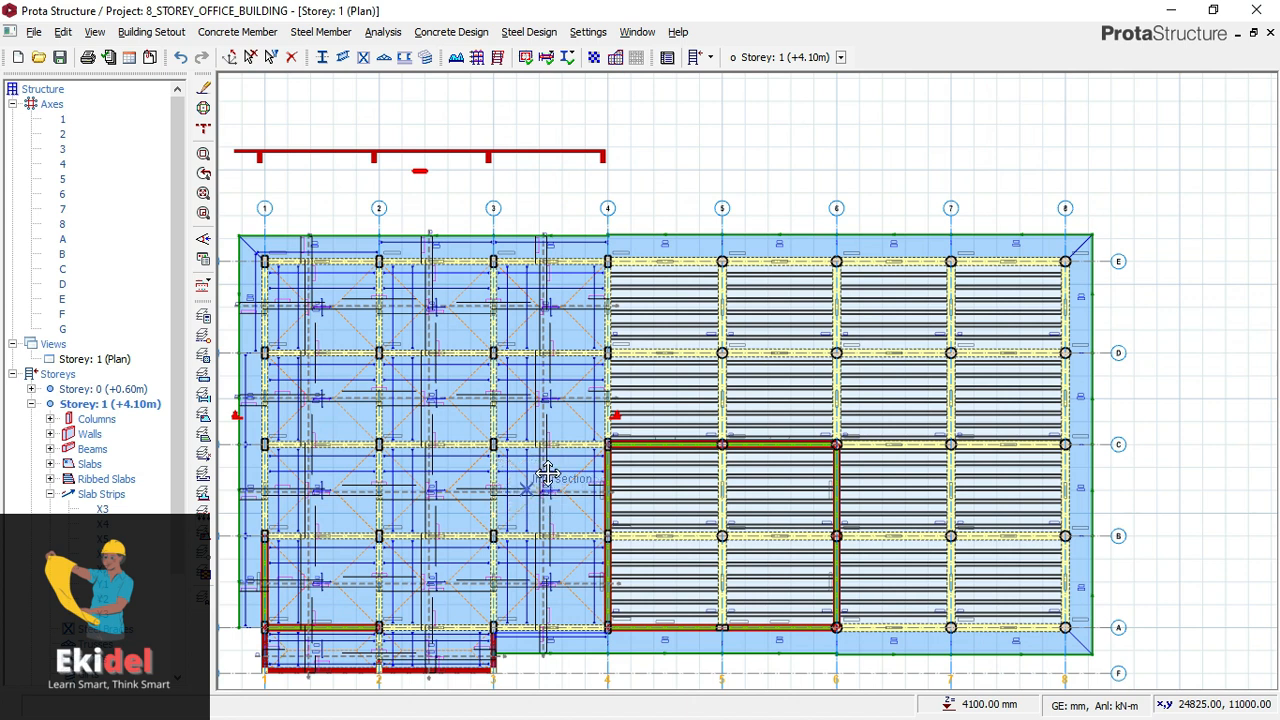
{"action": "middle_click_drag", "start_coordinate": [526, 488], "coordinate": [570, 467]}
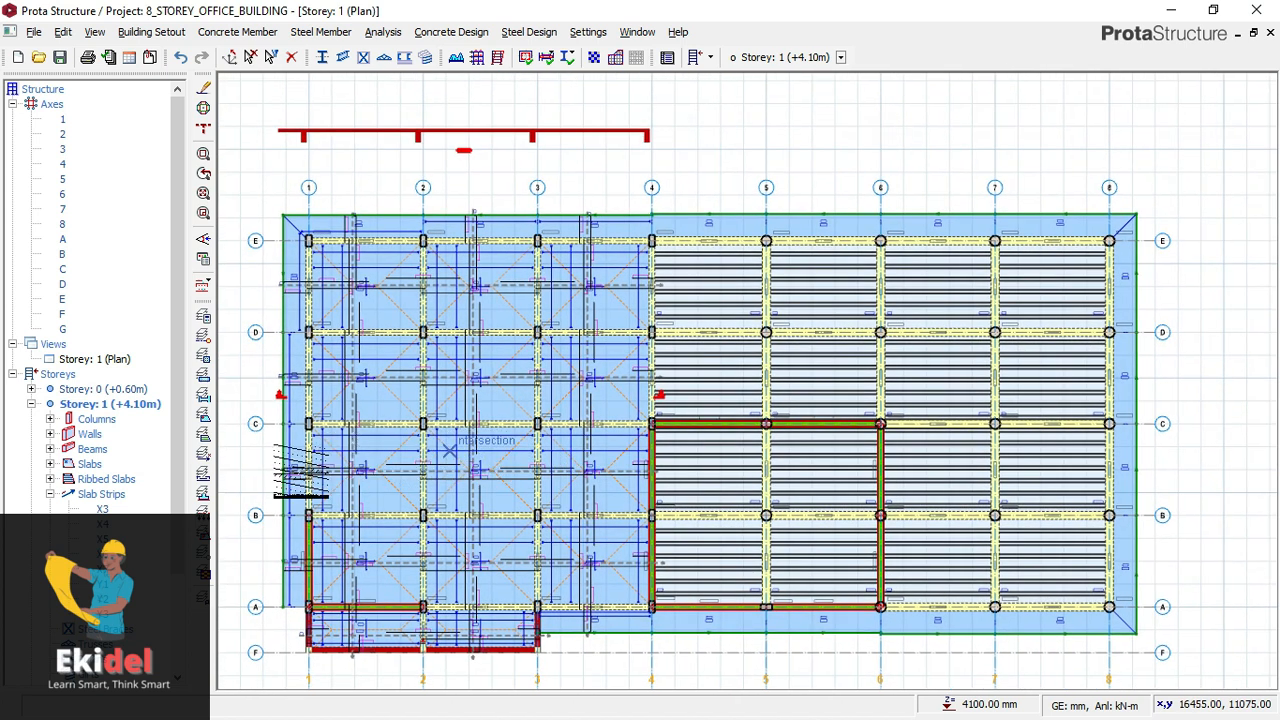
{"action": "scroll", "coordinate": [275, 490], "scroll_direction": "up", "scroll_amount": 1}
{"action": "scroll", "coordinate": [276, 487], "scroll_direction": "up", "scroll_amount": 2}
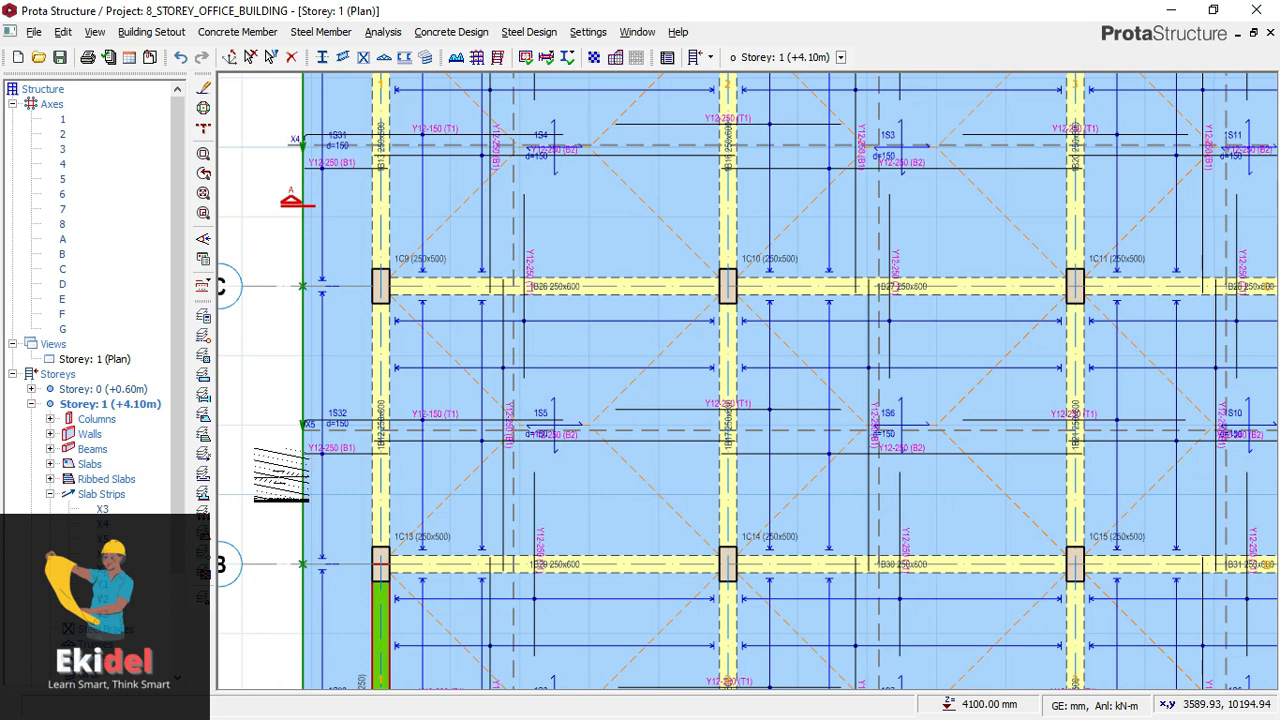
{"action": "scroll", "coordinate": [290, 465], "scroll_direction": "down", "scroll_amount": 2}
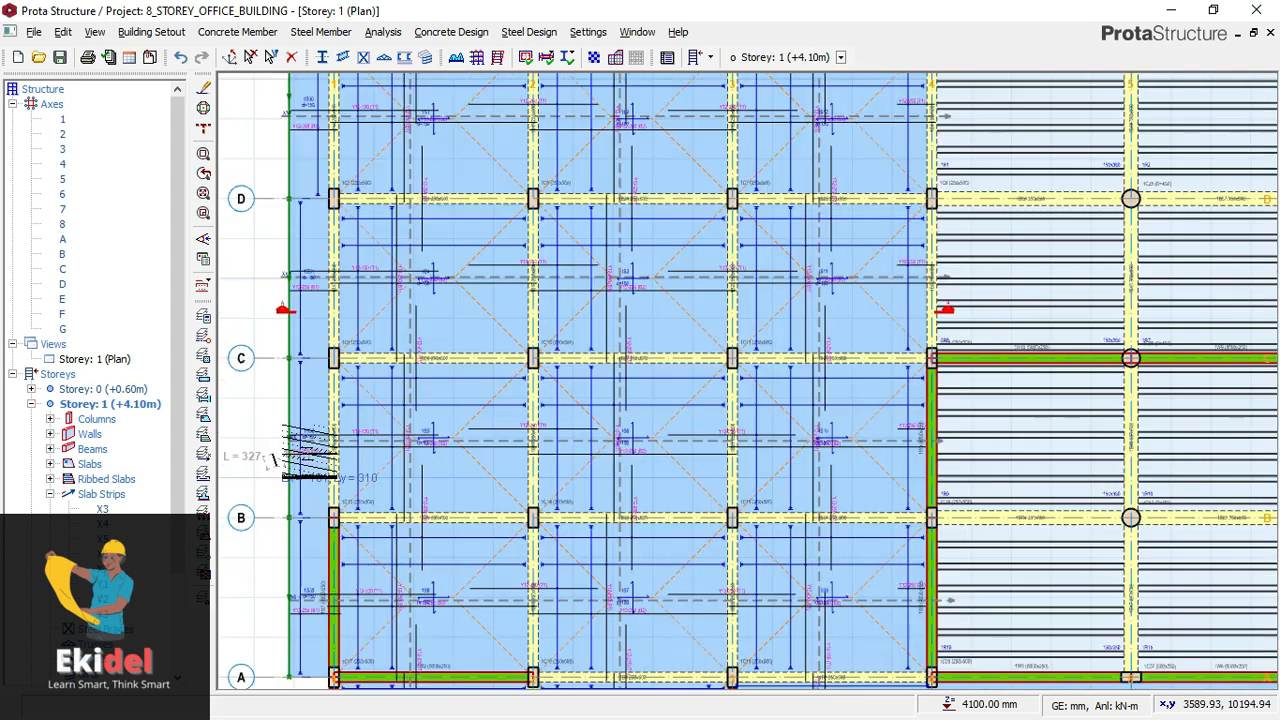
{"action": "scroll", "coordinate": [300, 458], "scroll_direction": "down", "scroll_amount": 2}
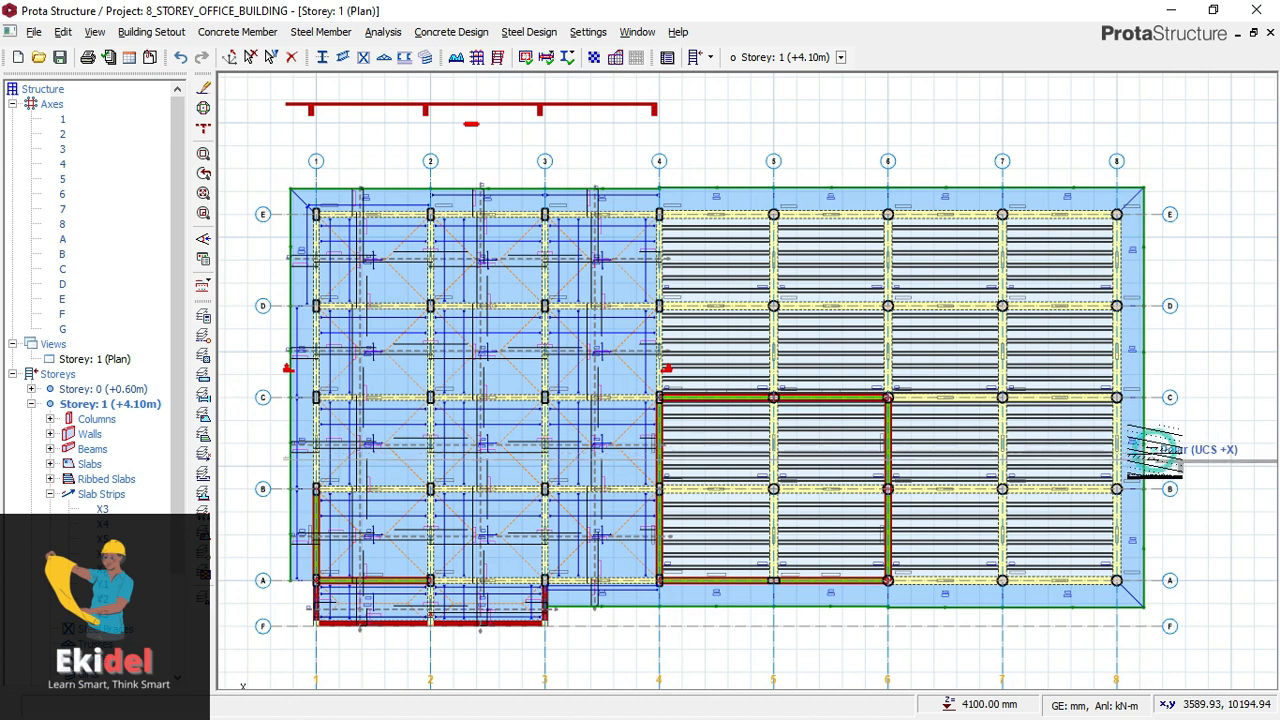
{"action": "scroll", "coordinate": [710, 477], "scroll_direction": "down", "scroll_amount": 1}
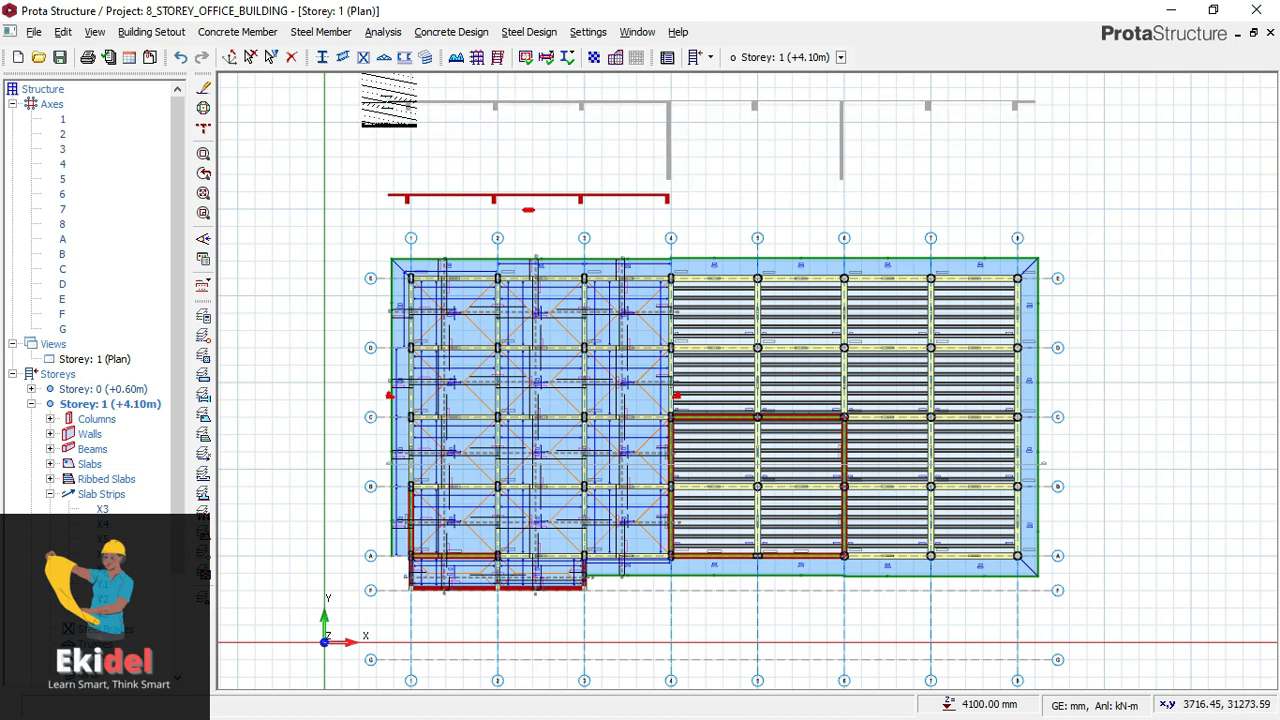
{"action": "left_click", "coordinate": [388, 99]}
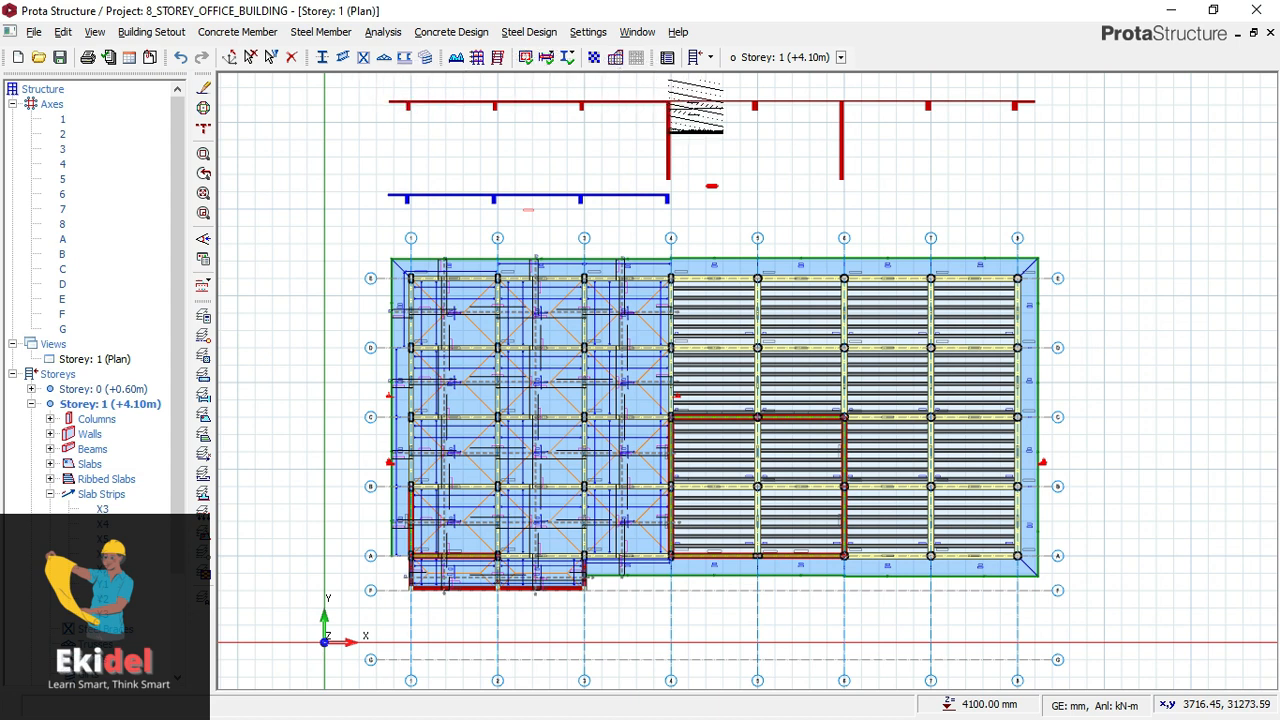
- Examine the slab, beam and wall profiles in Section B-B along axes 3 to 8
{"action": "scroll", "coordinate": [714, 97], "scroll_direction": "up", "scroll_amount": 4}
{"action": "middle_click_drag", "start_coordinate": [740, 99], "coordinate": [582, 249]}
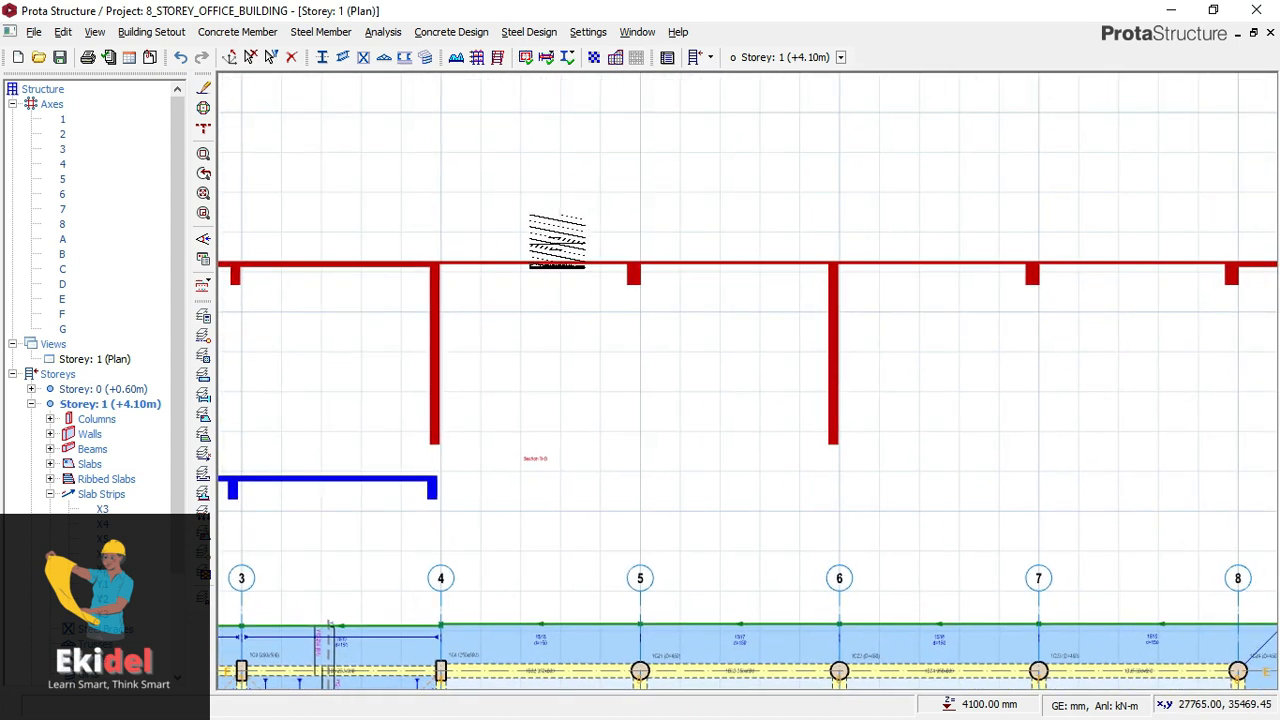
{"action": "scroll", "coordinate": [565, 240], "scroll_direction": "down", "scroll_amount": 1}
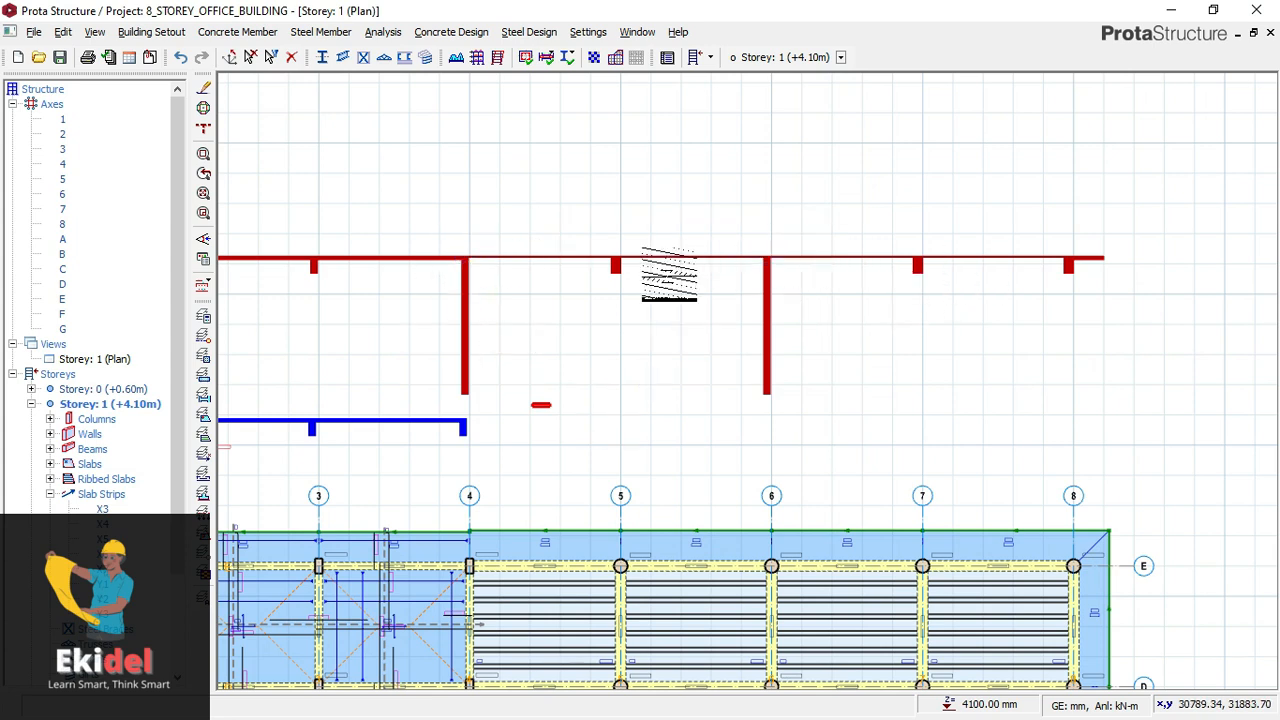
- Compare Sections A-A and B-B above the Storey 1 plan and end the section insertion command
{"action": "scroll", "coordinate": [447, 252], "scroll_direction": "up", "scroll_amount": 1}
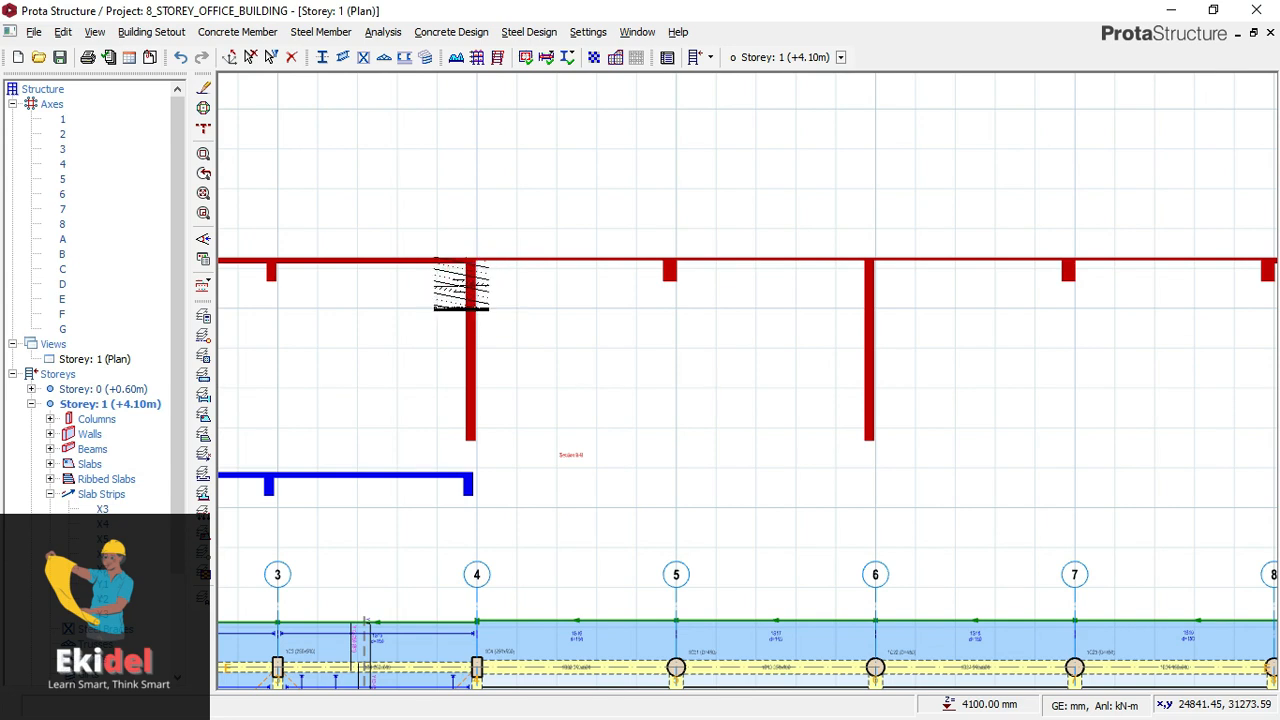
{"action": "scroll", "coordinate": [470, 280], "scroll_direction": "down", "scroll_amount": 3}
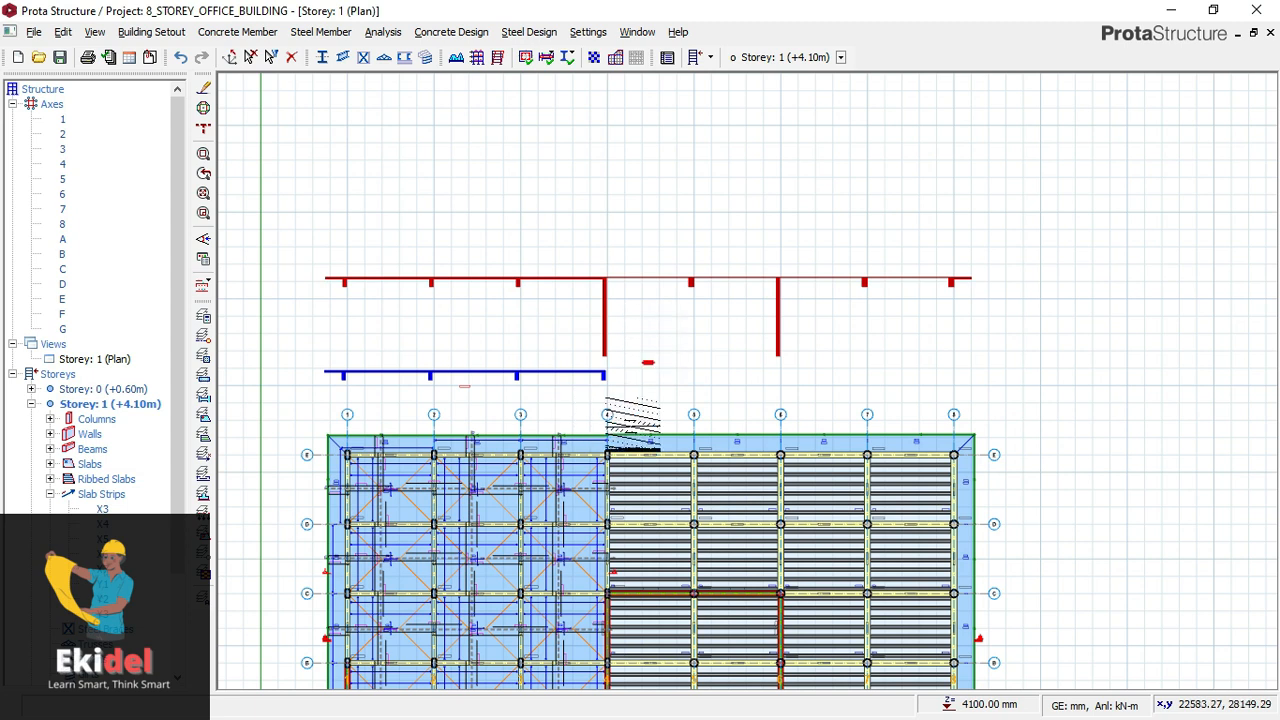
{"action": "middle_click_drag", "start_coordinate": [626, 341], "coordinate": [633, 297]}
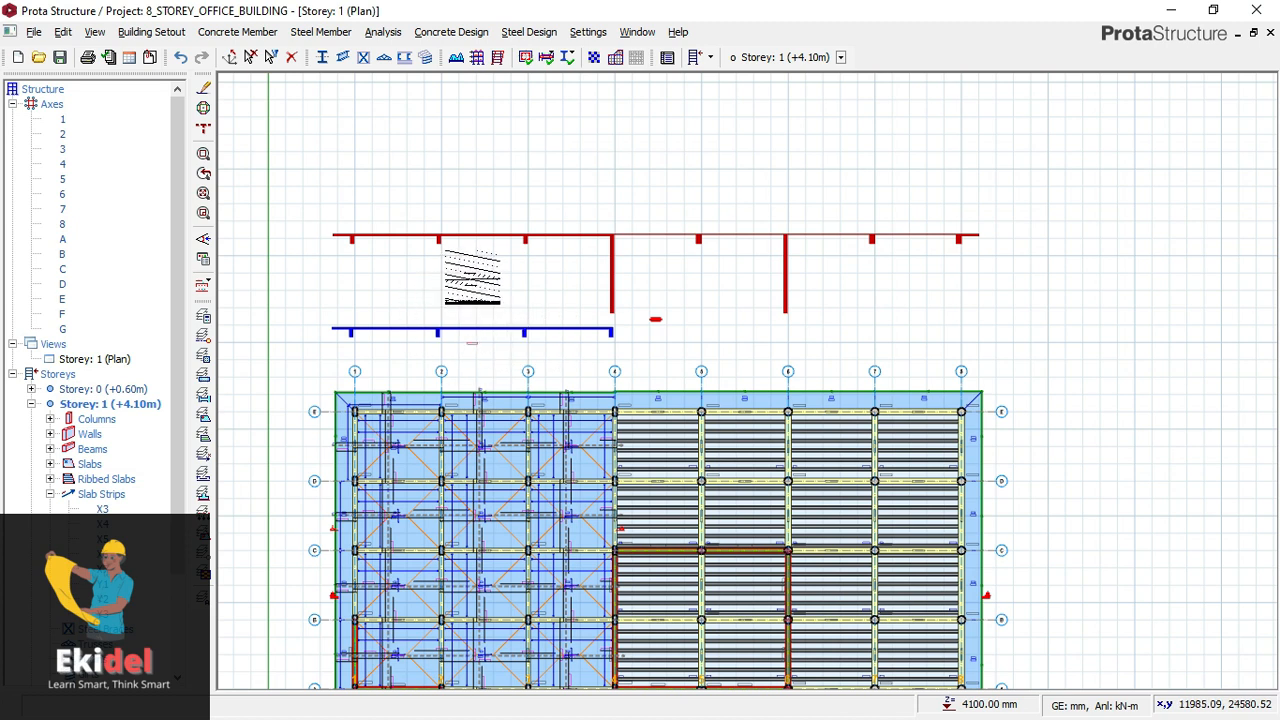
{"action": "key", "text": "Escape"}
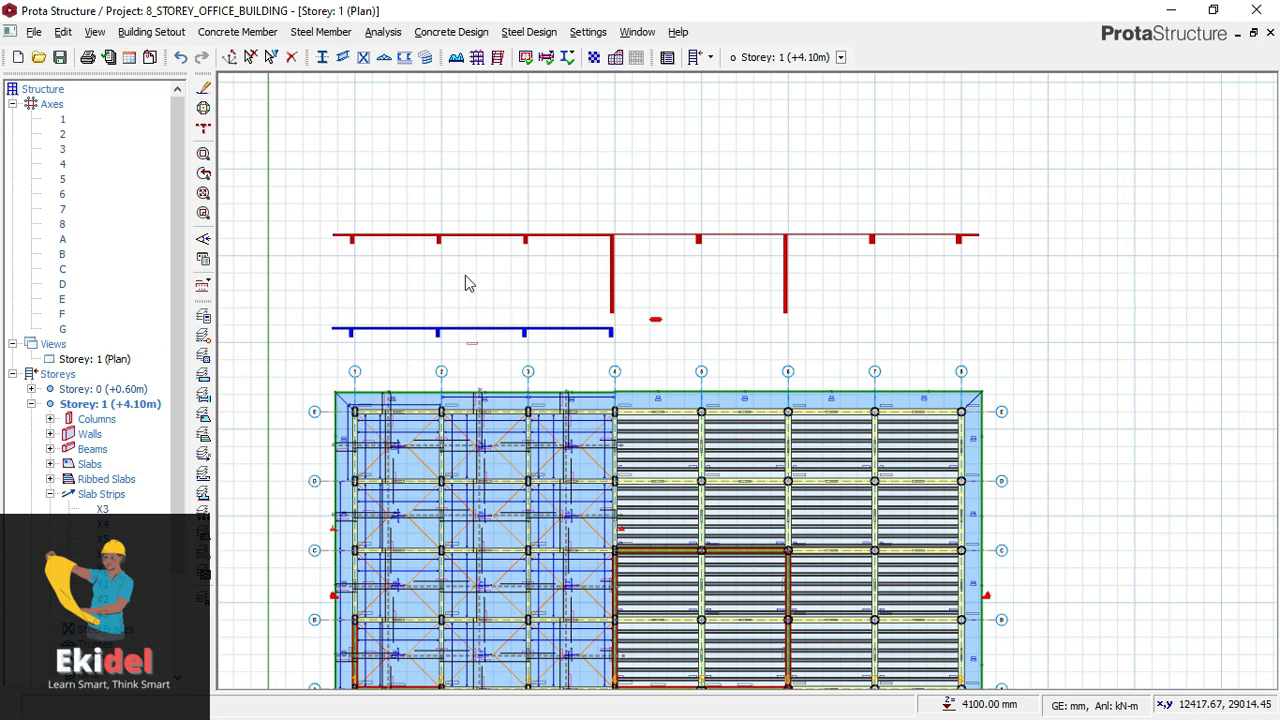
{"action": "scroll", "coordinate": [66, 354], "scroll_direction": "down", "scroll_amount": 2}
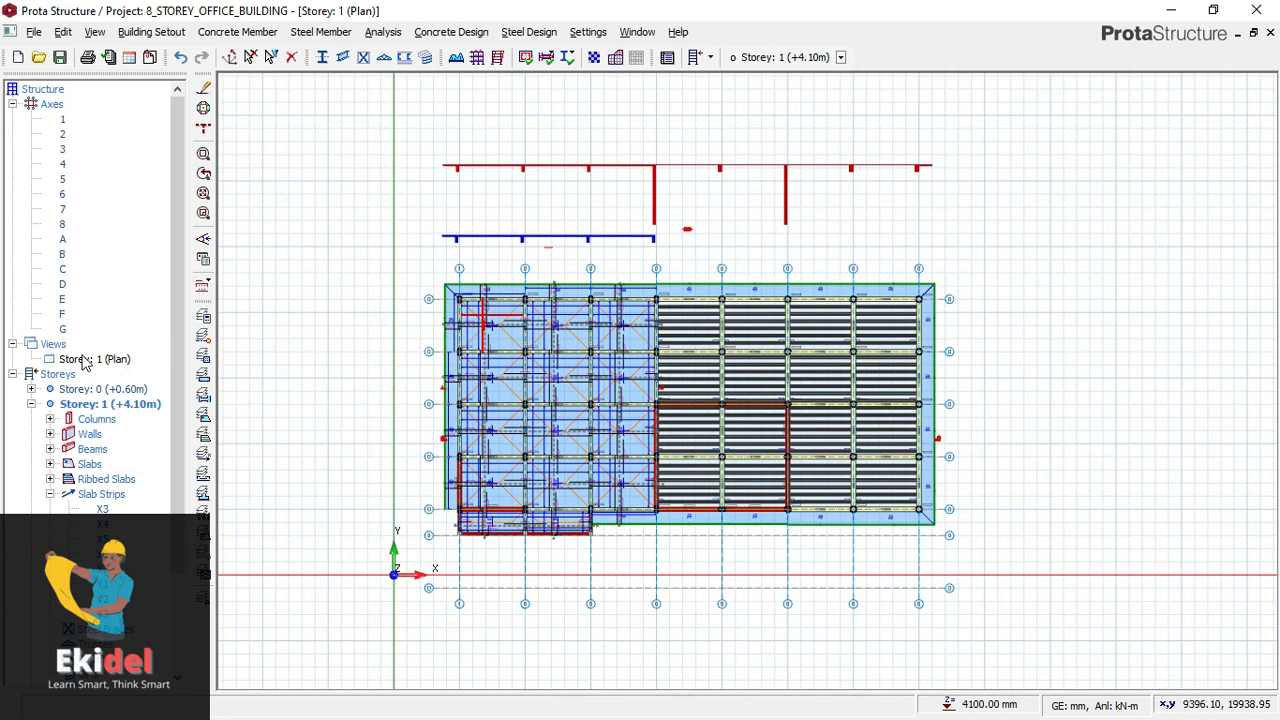
- Show the Storey 1 view in 3D and examine the building from several angles
{"action": "left_click", "coordinate": [85, 361]}
{"action": "right_click", "coordinate": [85, 362]}
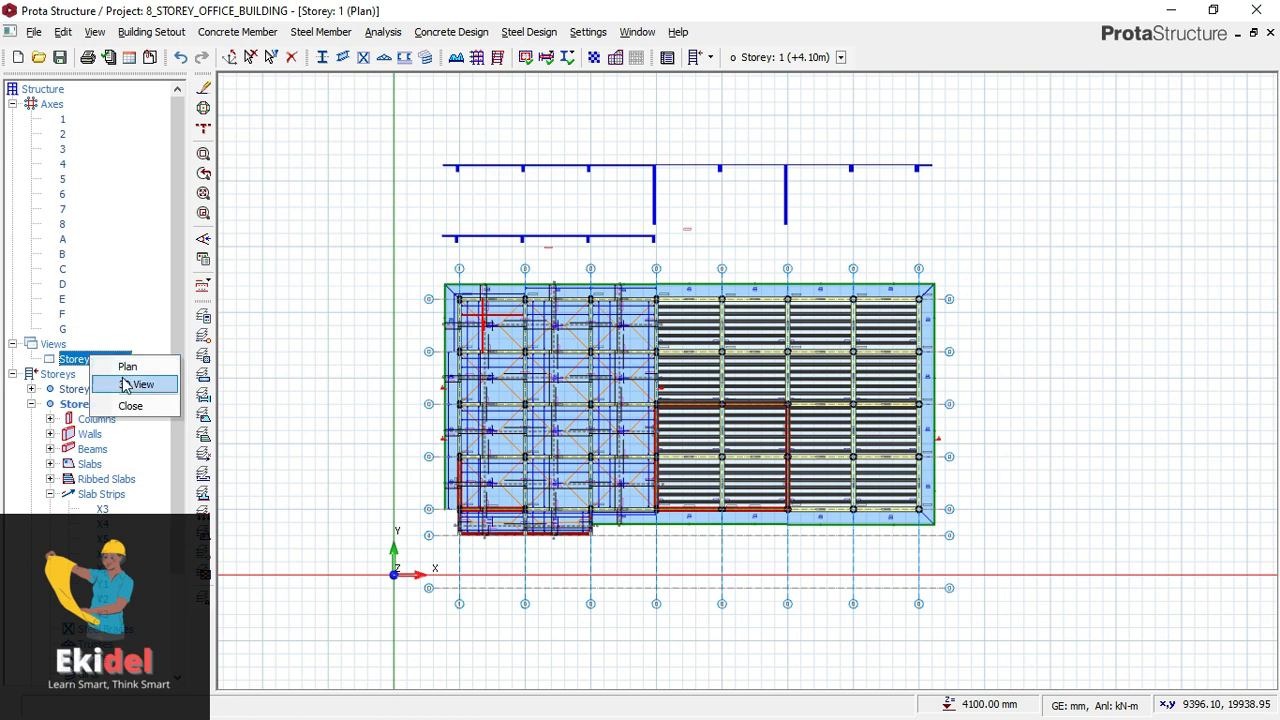
{"action": "left_click", "coordinate": [126, 382]}
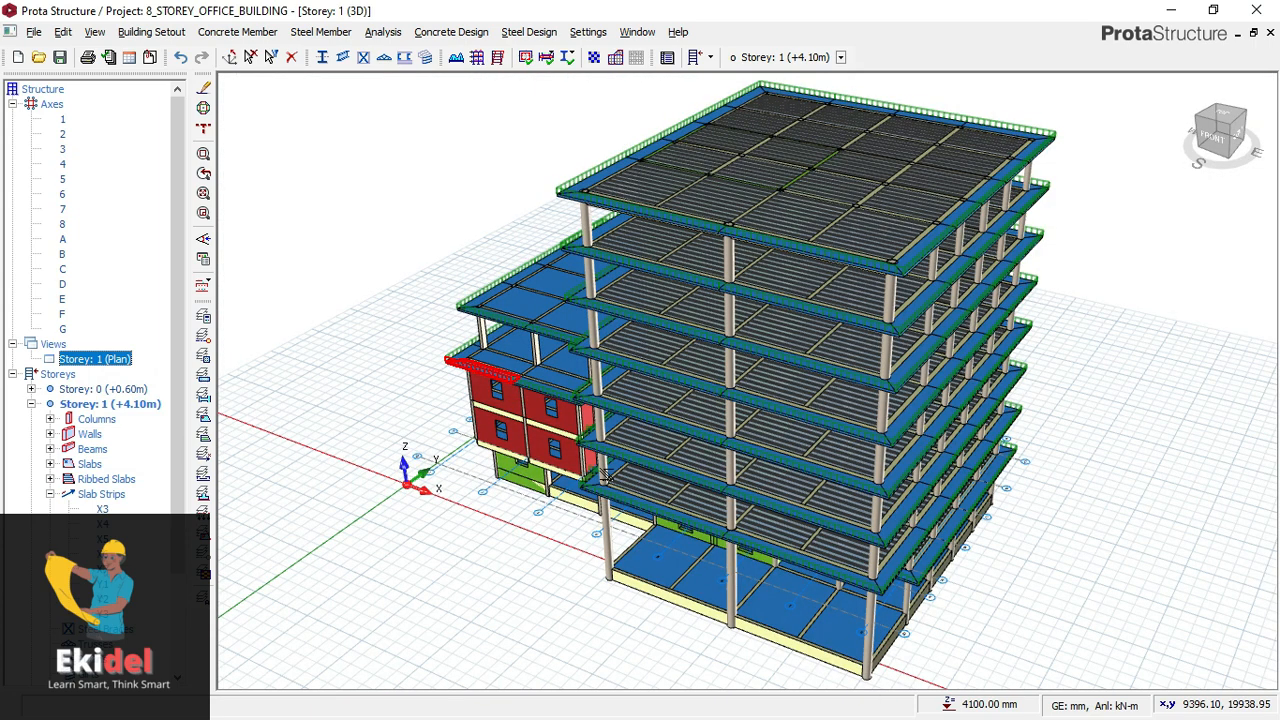
{"action": "left_click_drag", "start_coordinate": [717, 505], "coordinate": [420, 520]}
{"action": "middle_click_drag", "start_coordinate": [436, 491], "coordinate": [500, 396]}
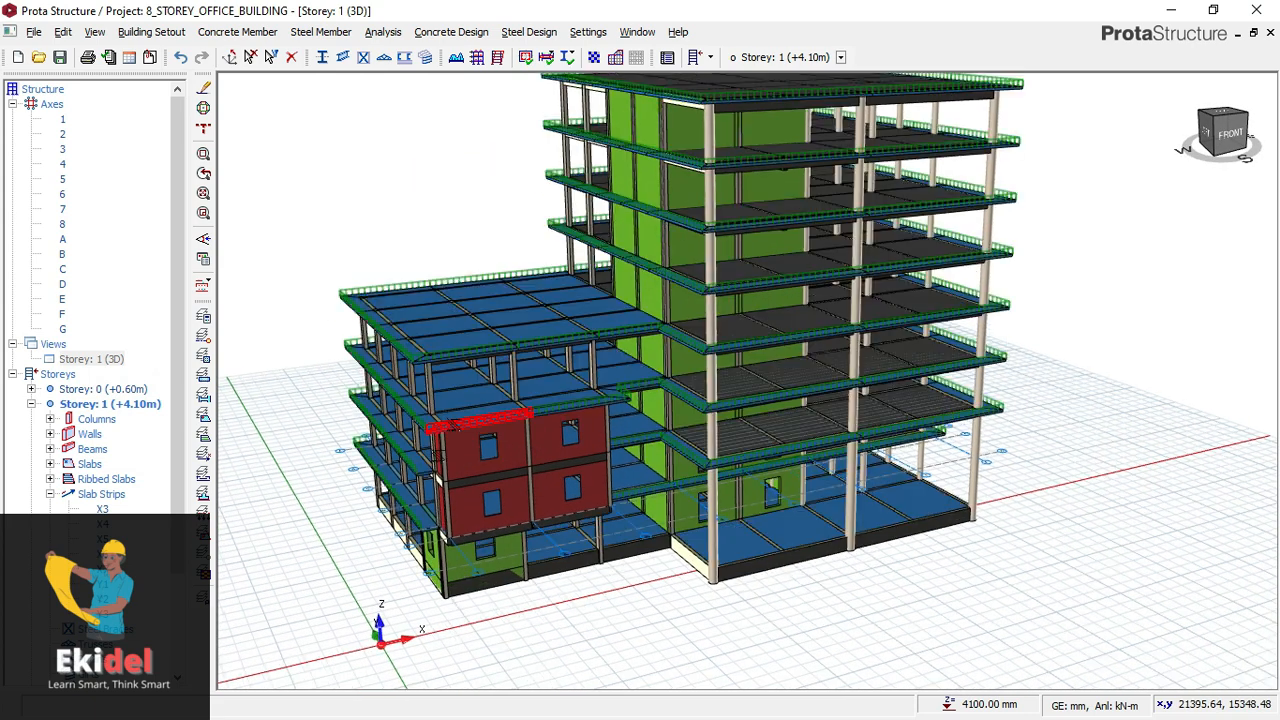
{"action": "middle_click_drag", "start_coordinate": [636, 293], "coordinate": [629, 387]}
- Return the 3D view to the Storey 1 plan
{"action": "left_click", "coordinate": [102, 358]}
{"action": "right_click", "coordinate": [133, 358]}
{"action": "left_click", "coordinate": [164, 368]}
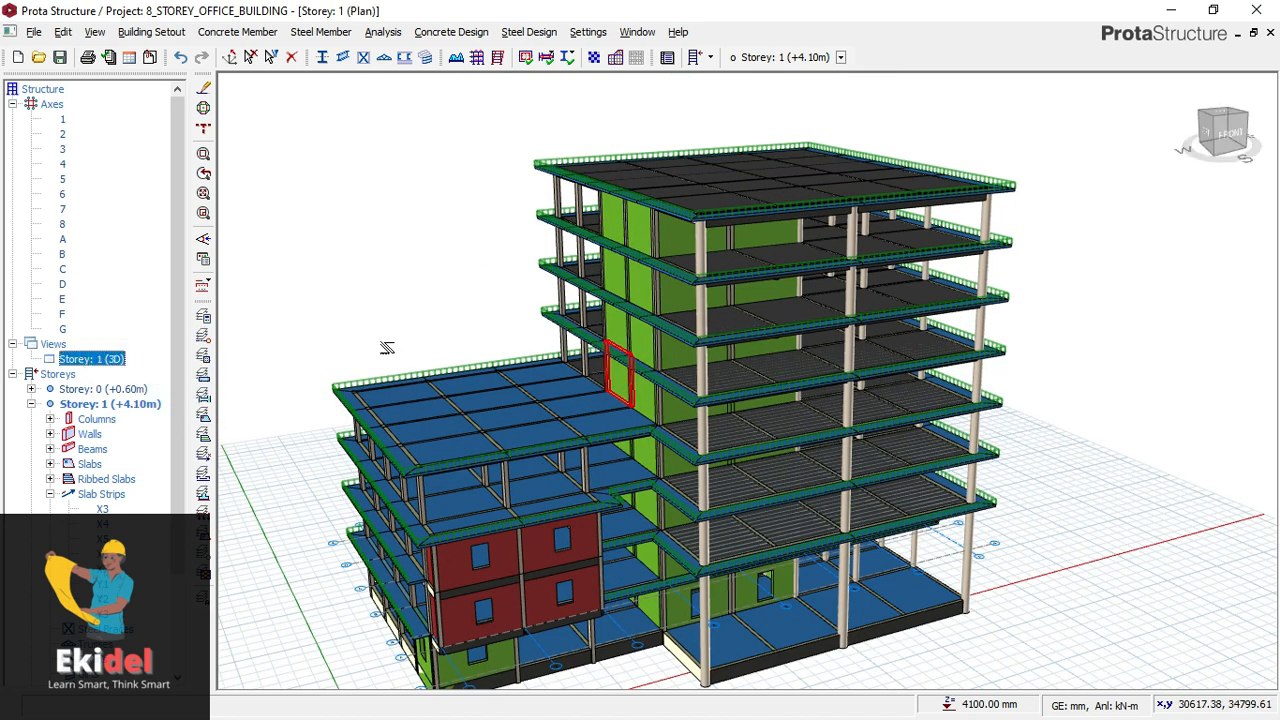
{"action": "scroll", "coordinate": [510, 377], "scroll_direction": "up", "scroll_amount": 2}
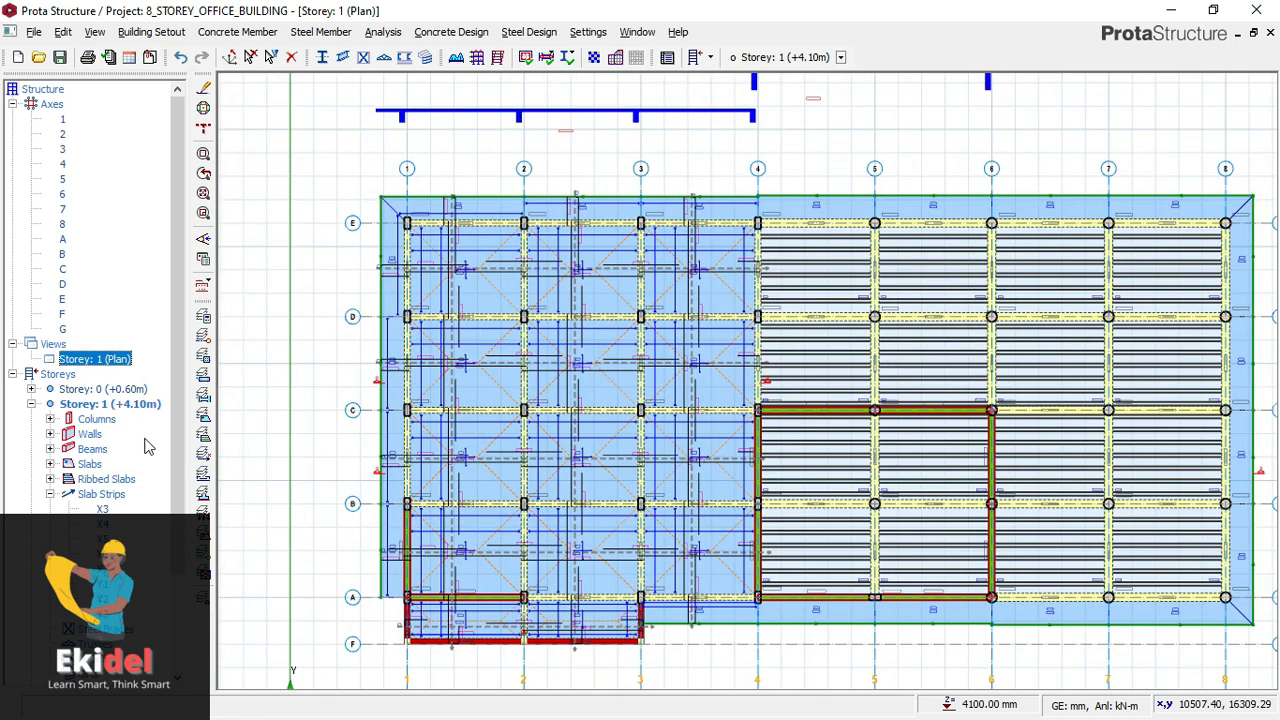
- Open the Storey 2 plan and look over its slab layout
{"action": "scroll", "coordinate": [144, 447], "scroll_direction": "down", "scroll_amount": 3}
{"action": "left_click", "coordinate": [110, 586]}
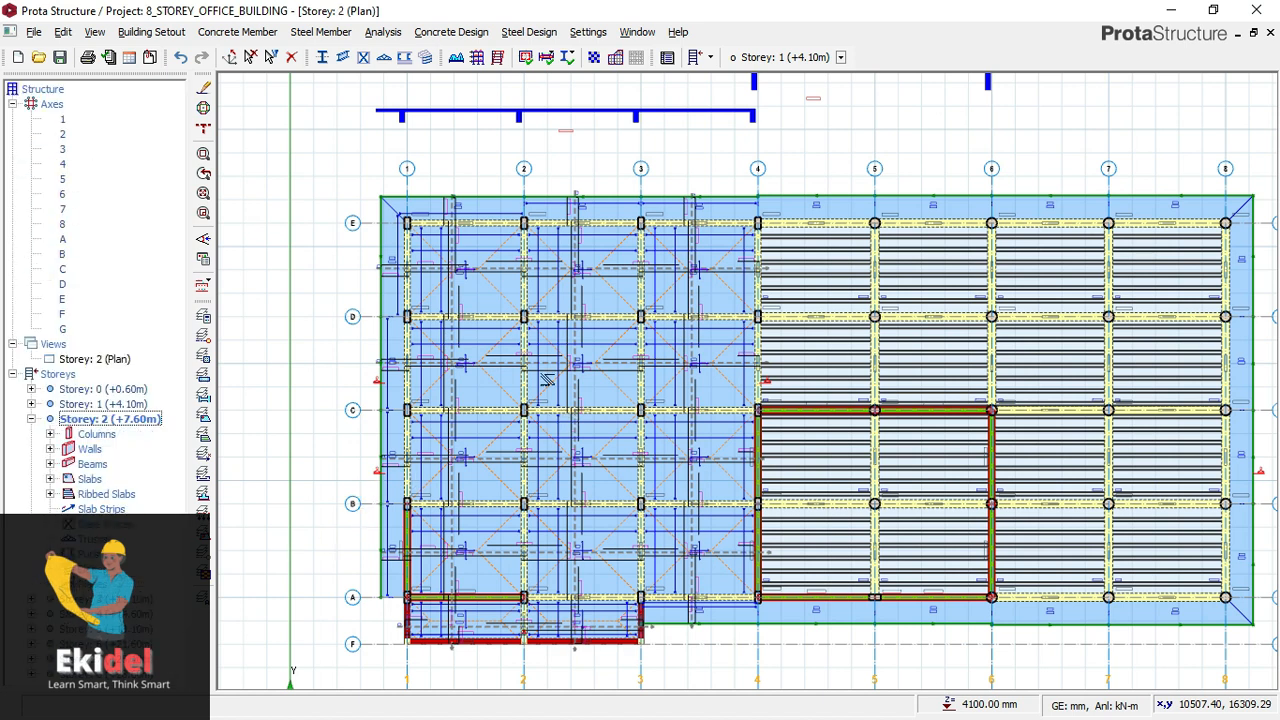
{"action": "scroll", "coordinate": [552, 200], "scroll_direction": "down", "scroll_amount": 2}
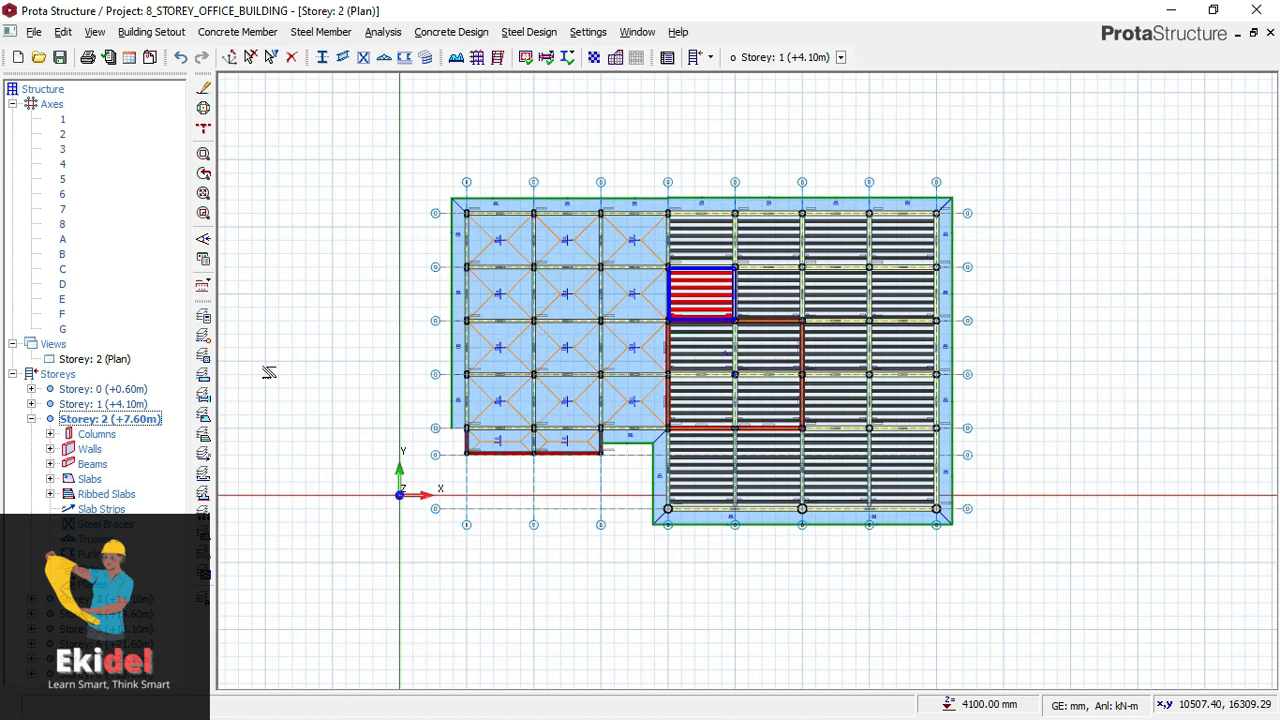
{"action": "left_click", "coordinate": [96, 359]}
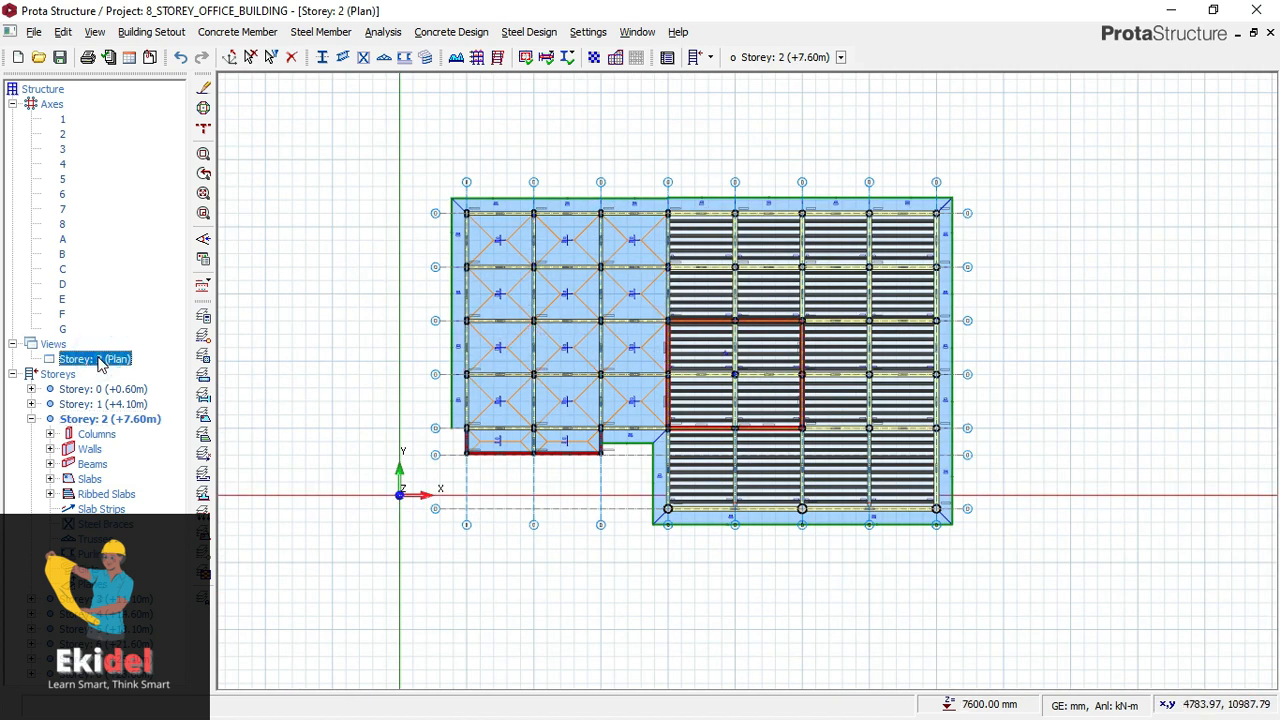
- Make Storey 1 the current storey again and view its plan with the slab strips
{"action": "left_click", "coordinate": [120, 403]}
{"action": "right_click", "coordinate": [120, 401]}
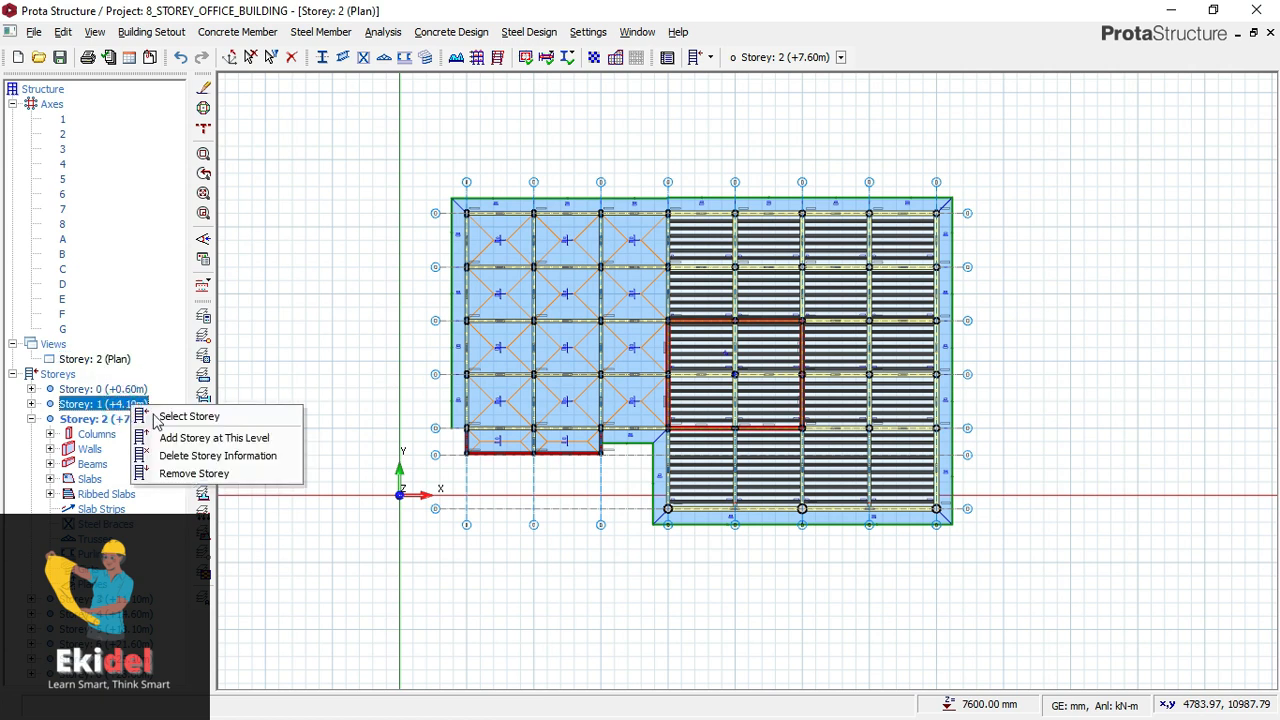
{"action": "left_click", "coordinate": [98, 407]}
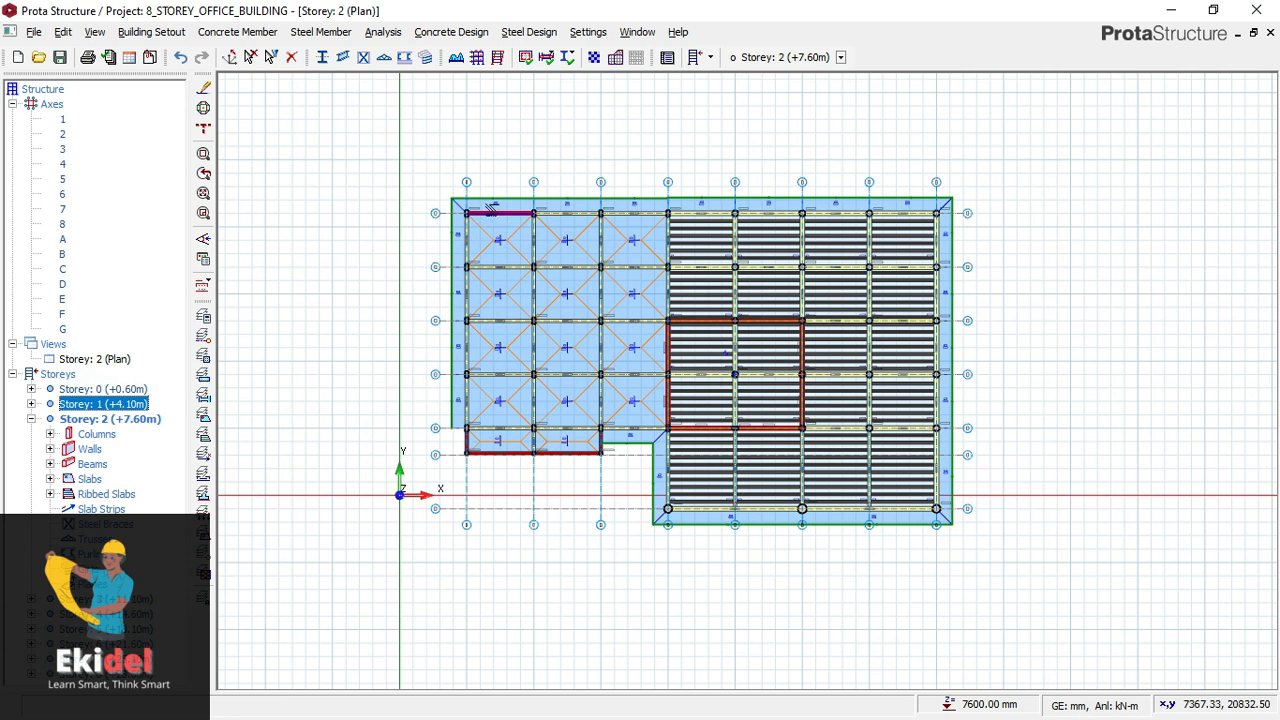
{"action": "scroll", "coordinate": [502, 220], "scroll_direction": "up", "scroll_amount": 1}
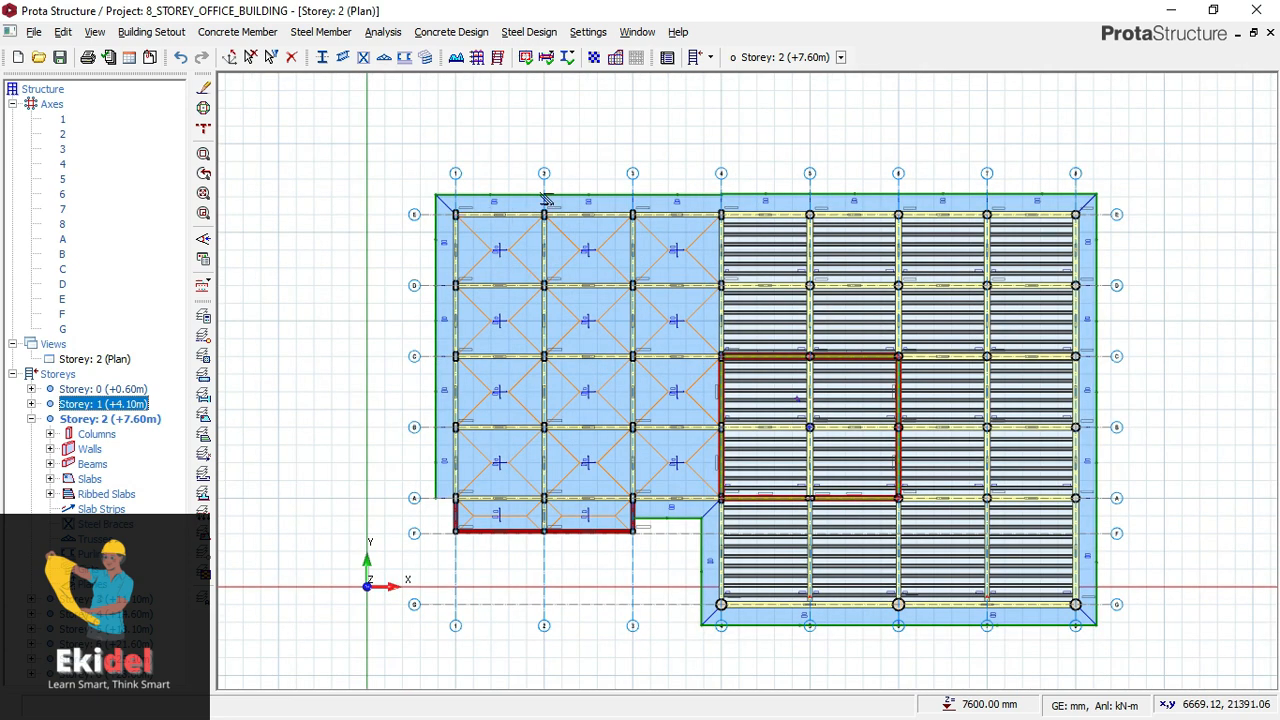
{"action": "double_click", "coordinate": [107, 405]}
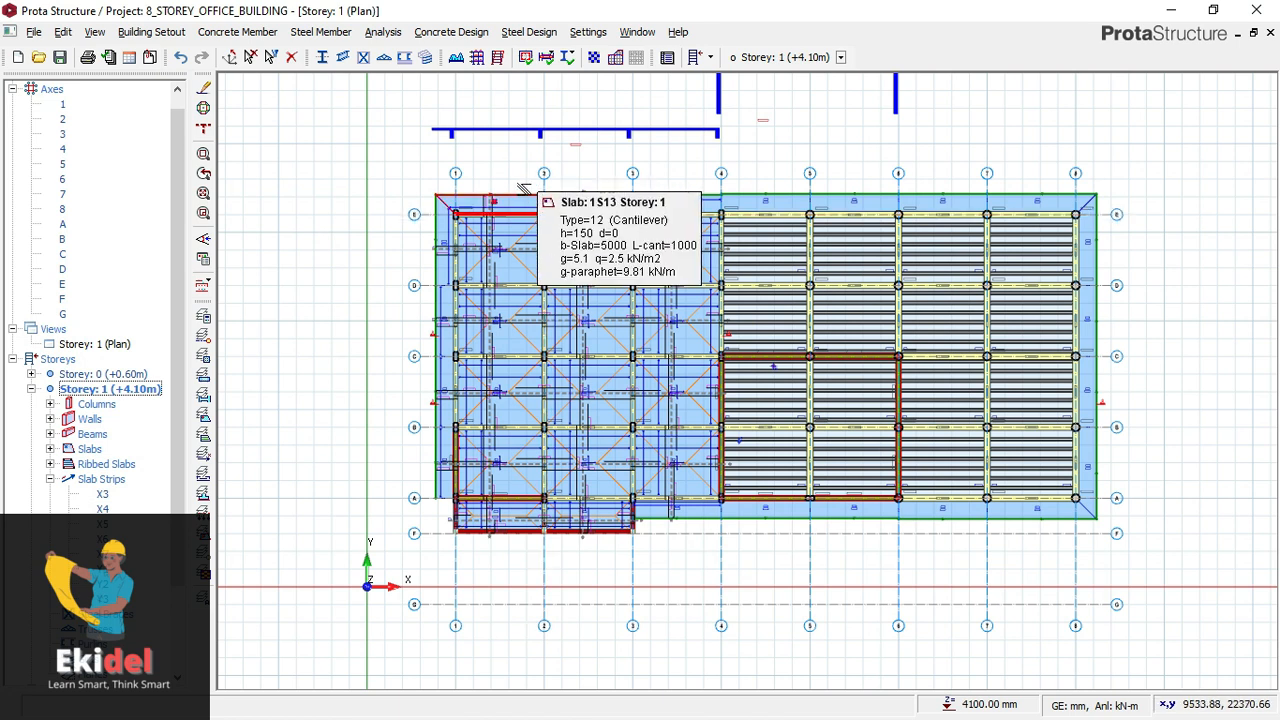
{"action": "scroll", "coordinate": [530, 189], "scroll_direction": "up", "scroll_amount": 1}
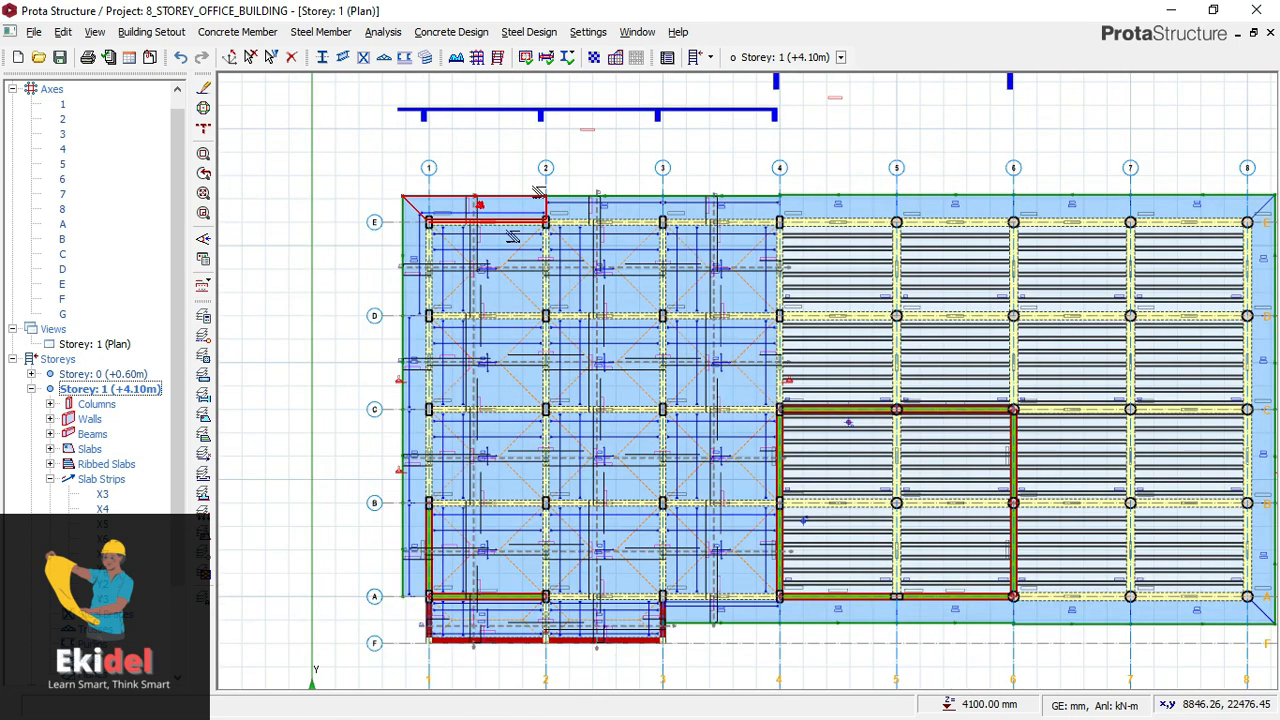
- List the individual slabs of Storey 1 in the structure tree and look through them
{"action": "left_click_drag", "start_coordinate": [177, 462], "coordinate": [180, 548]}
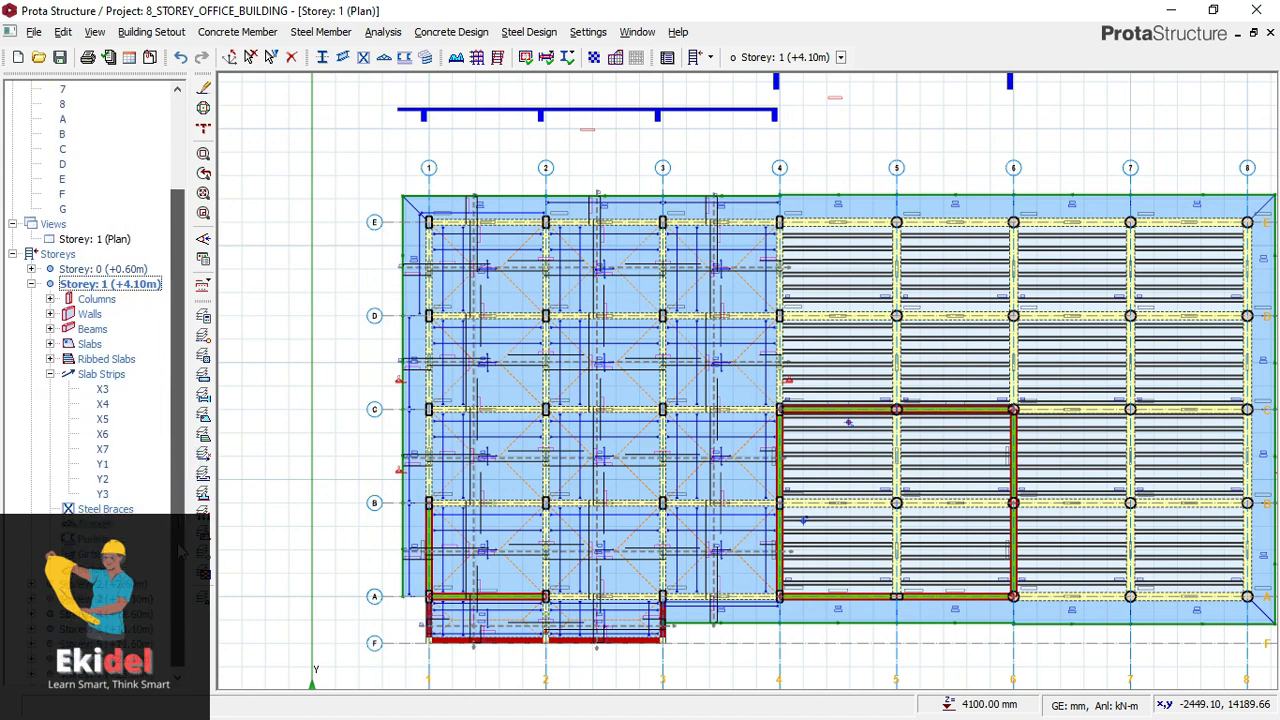
{"action": "left_click", "coordinate": [50, 344]}
{"action": "scroll", "coordinate": [130, 380], "scroll_direction": "down", "scroll_amount": 3}
{"action": "scroll", "coordinate": [130, 380], "scroll_direction": "up", "scroll_amount": 3}
{"action": "scroll", "coordinate": [130, 380], "scroll_direction": "down", "scroll_amount": 2}
{"action": "scroll", "coordinate": [130, 380], "scroll_direction": "down", "scroll_amount": 4}
{"action": "scroll", "coordinate": [130, 380], "scroll_direction": "up", "scroll_amount": 8}
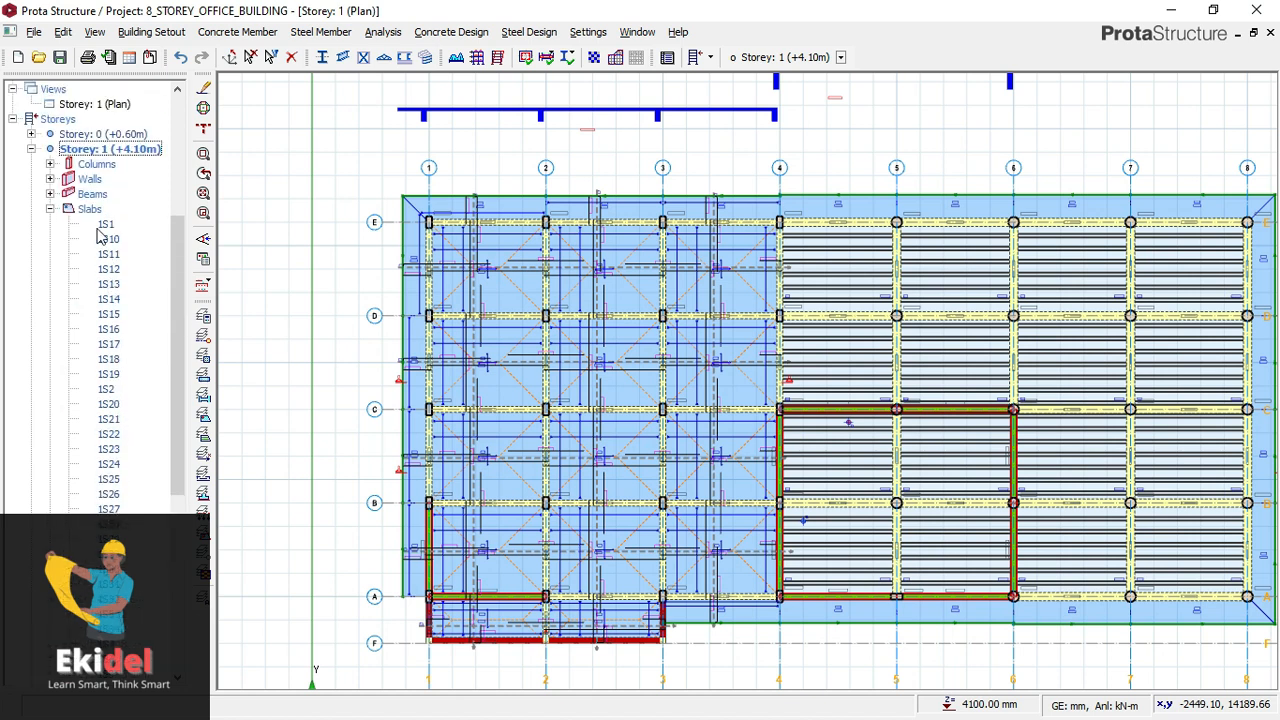
- Run Slab Analysis and Design for Storey 1 with the Check Design (Only Re-select Insufficient Steel Bars) option
{"action": "right_click", "coordinate": [92, 210]}
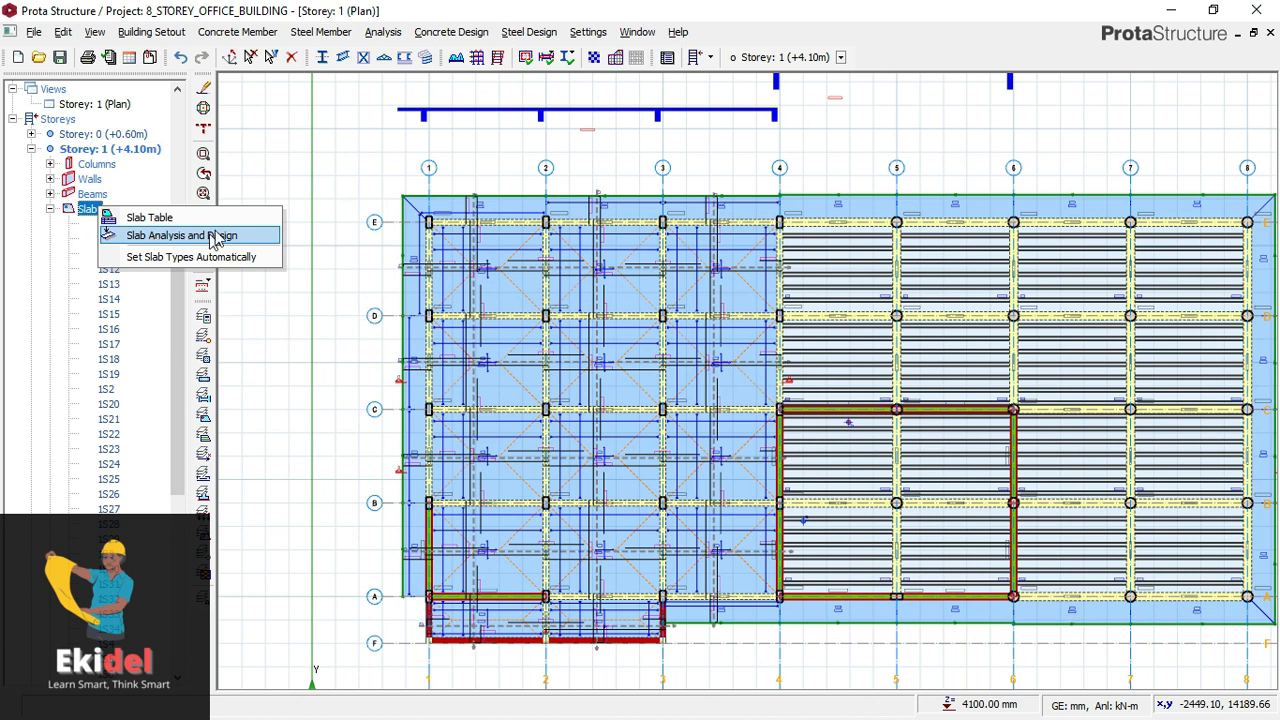
{"action": "left_click", "coordinate": [162, 237]}
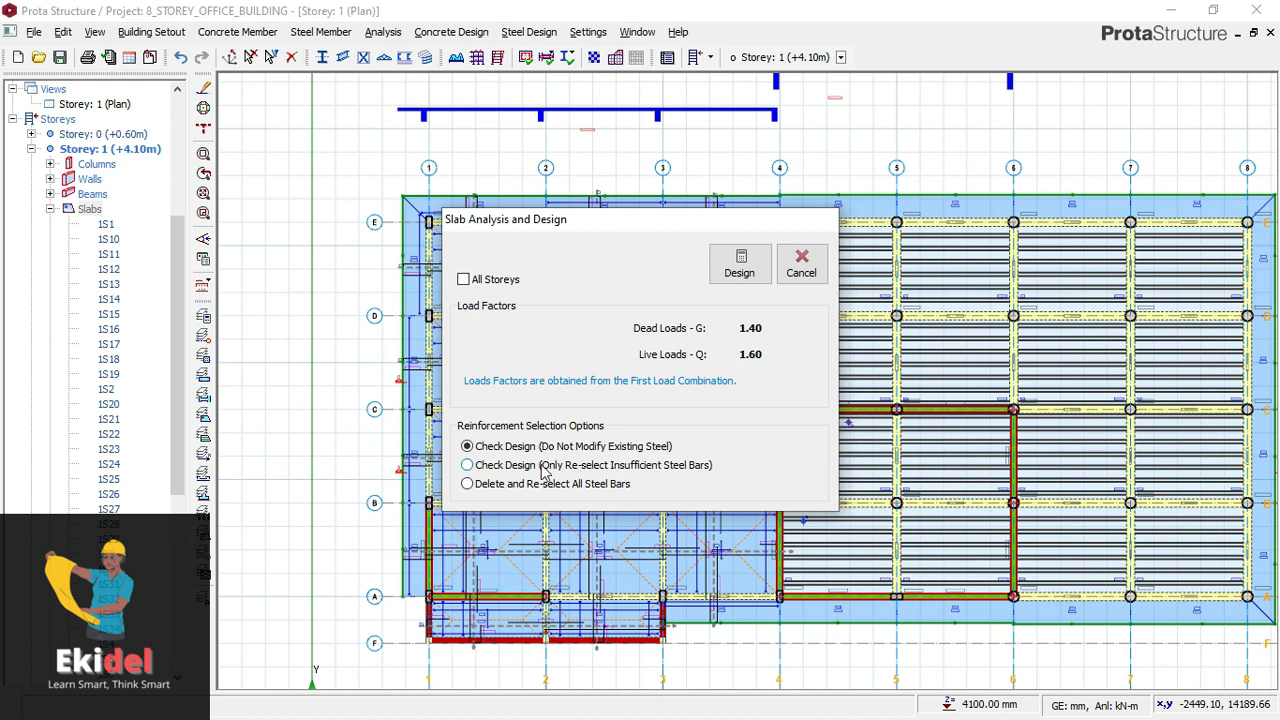
{"action": "left_click", "coordinate": [468, 466]}
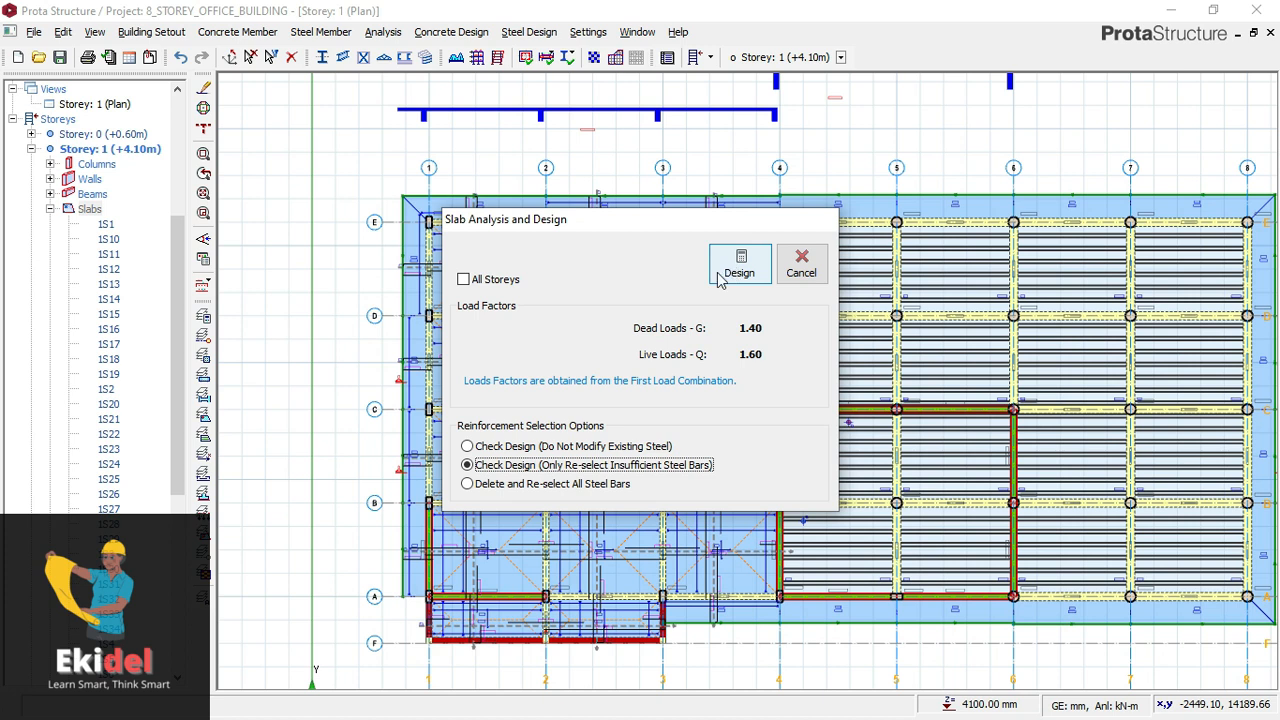
{"action": "left_click_drag", "start_coordinate": [490, 225], "coordinate": [640, 222]}
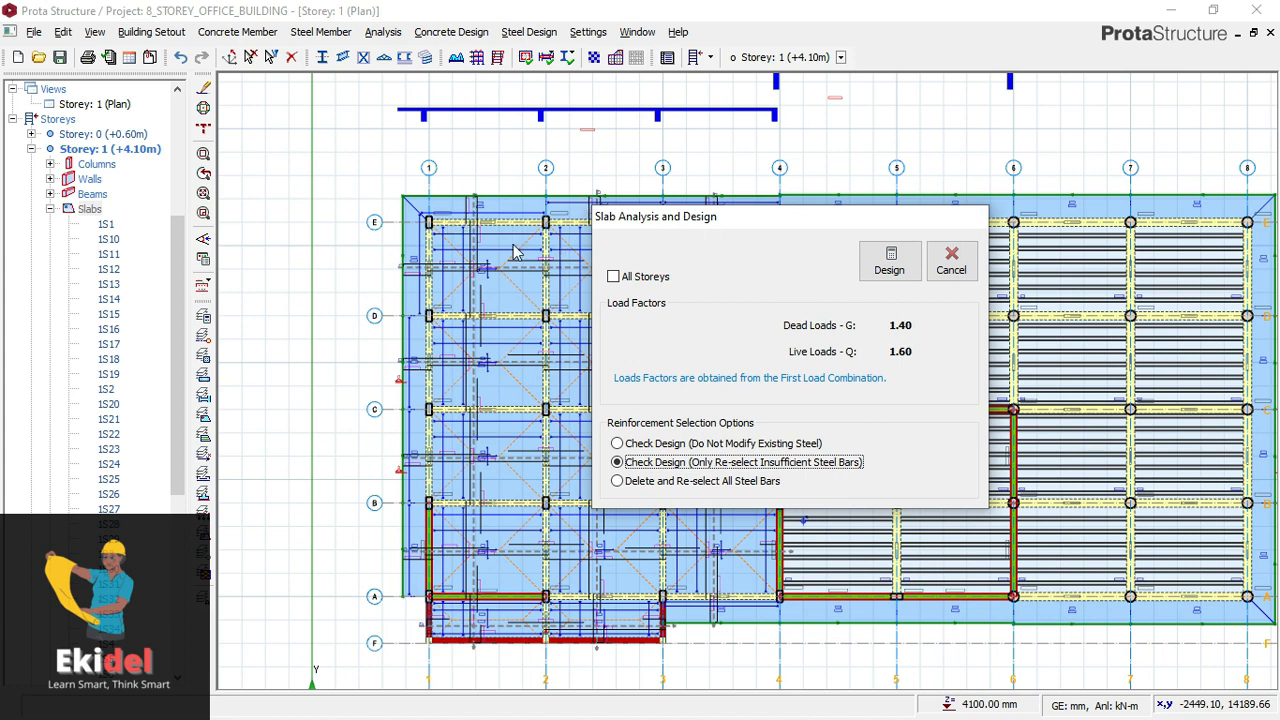
{"action": "left_click", "coordinate": [890, 268]}
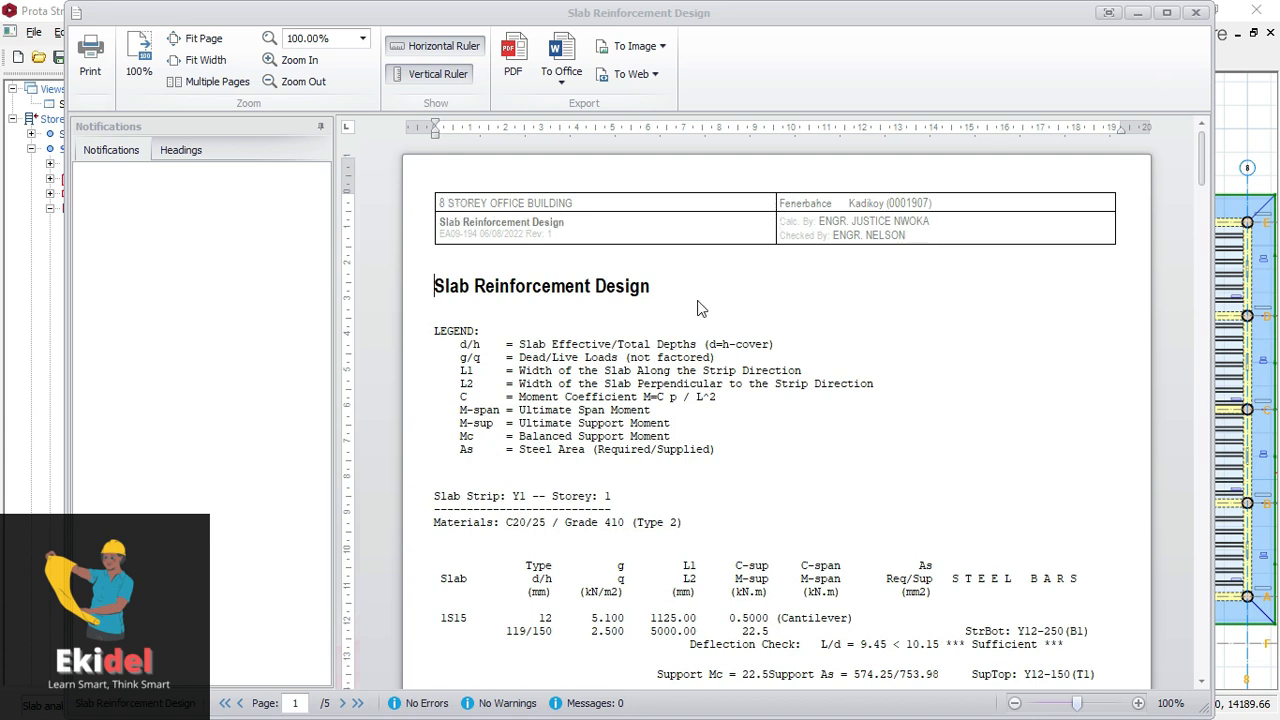
- Examine the Slab Reinforcement Design report for strips Y1 and Y2, covering the steel bars, steel areas and deflection checks
{"action": "scroll", "coordinate": [702, 308], "scroll_direction": "down", "scroll_amount": 2}
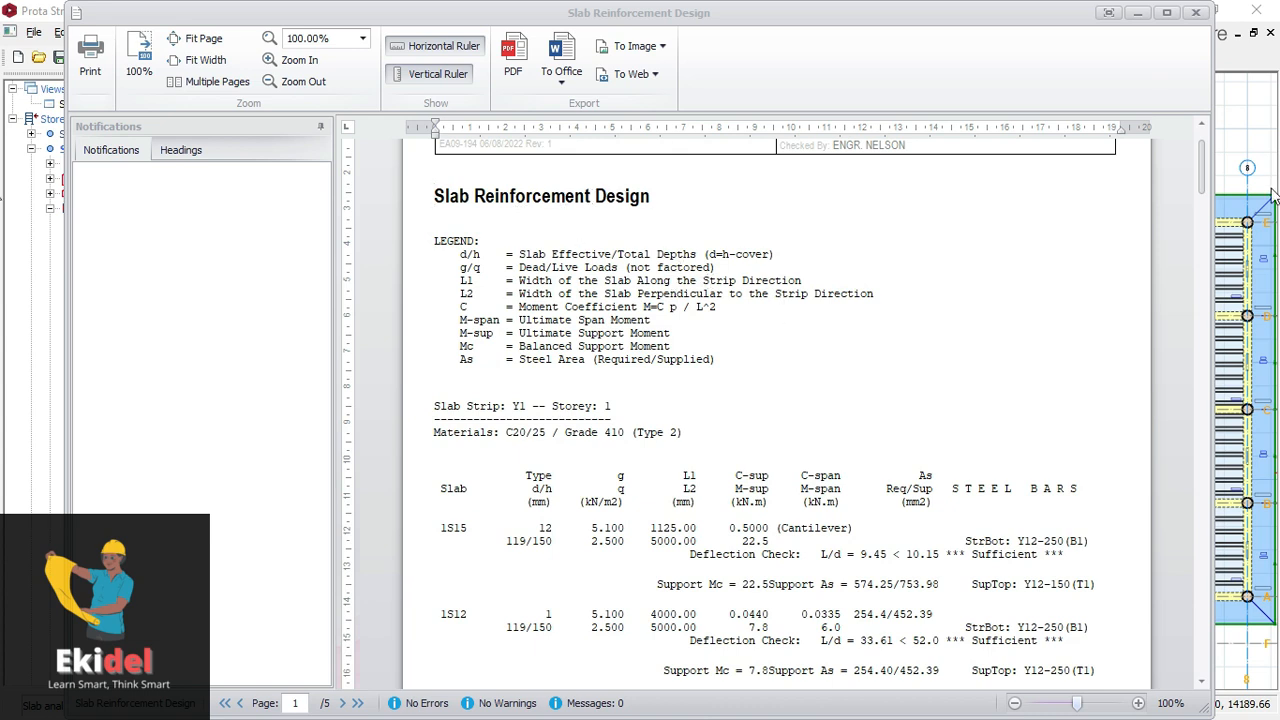
{"action": "left_click_drag", "start_coordinate": [1205, 164], "coordinate": [1202, 192]}
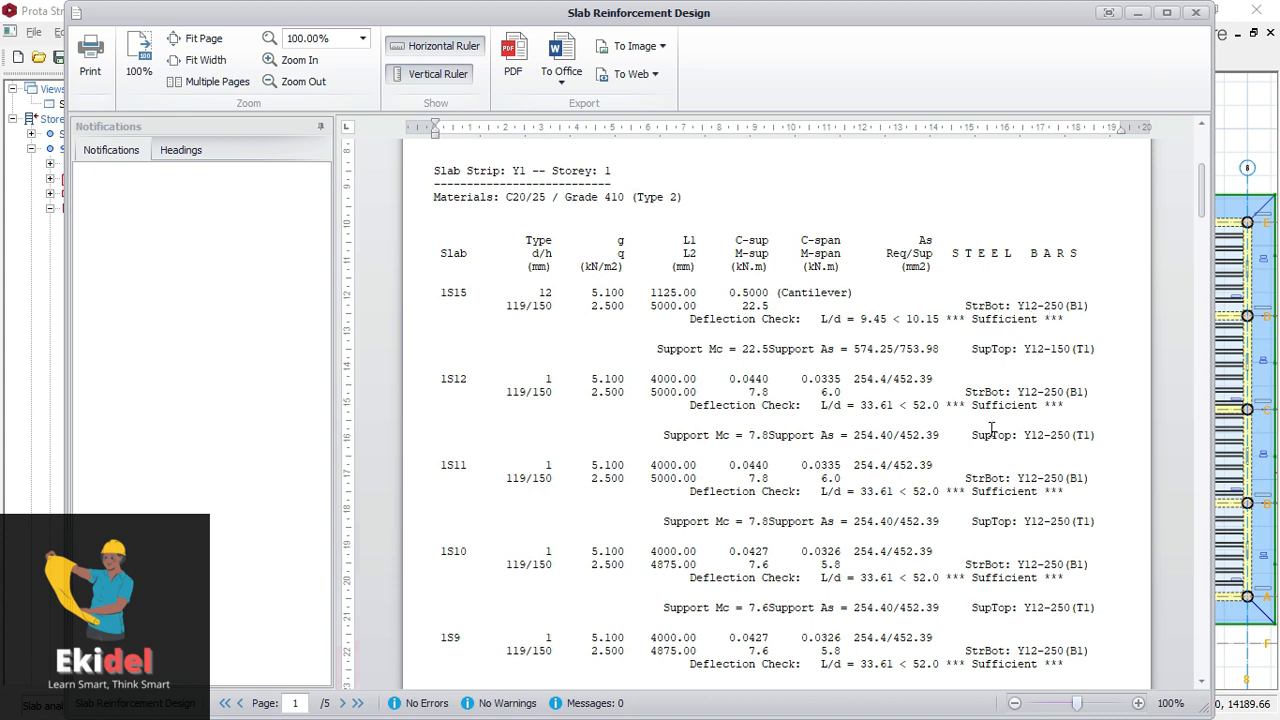
{"action": "scroll", "coordinate": [1032, 400], "scroll_direction": "down", "scroll_amount": 6}
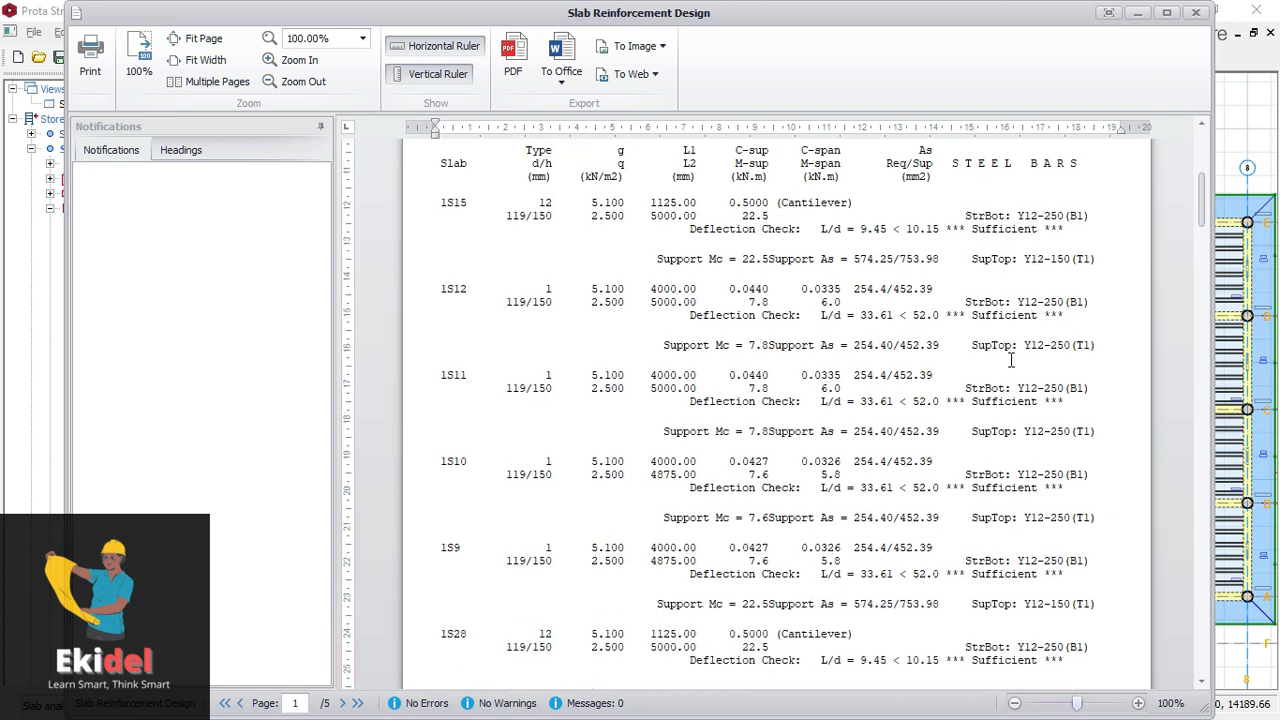
{"action": "scroll", "coordinate": [1008, 378], "scroll_direction": "down", "scroll_amount": 5}
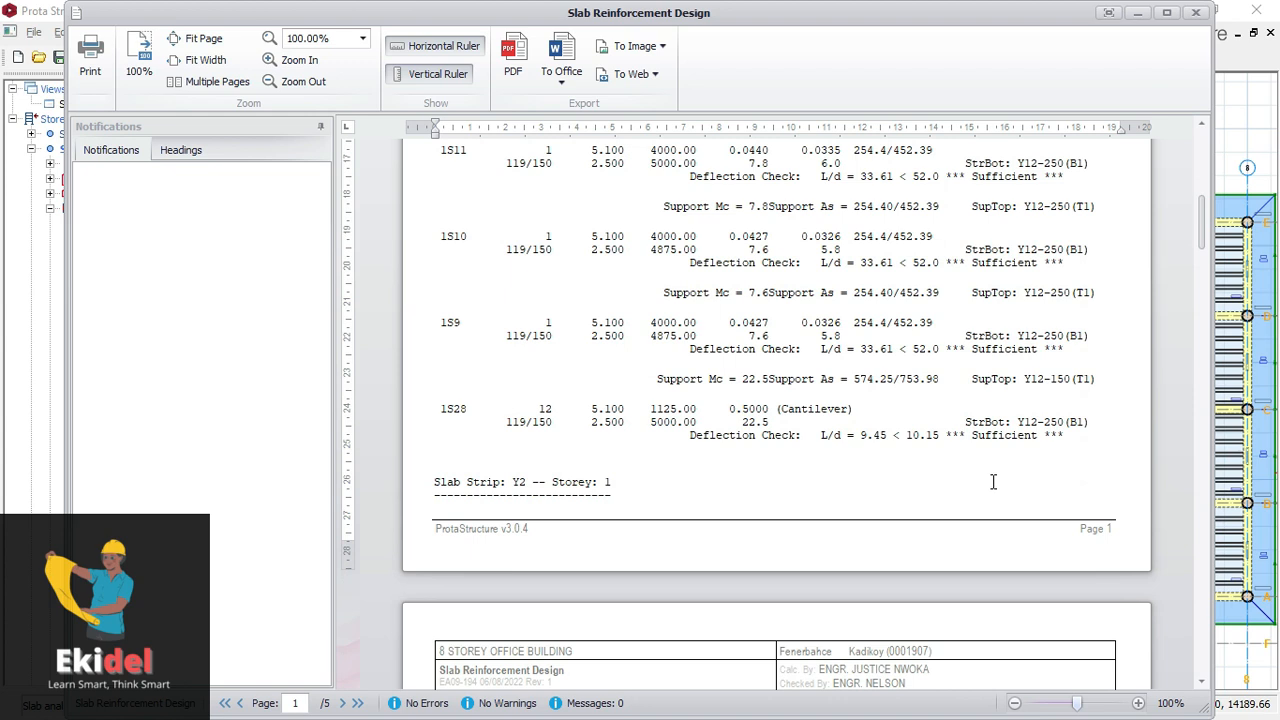
{"action": "scroll", "coordinate": [970, 437], "scroll_direction": "up", "scroll_amount": 9}
{"action": "scroll", "coordinate": [957, 350], "scroll_direction": "up", "scroll_amount": 2}
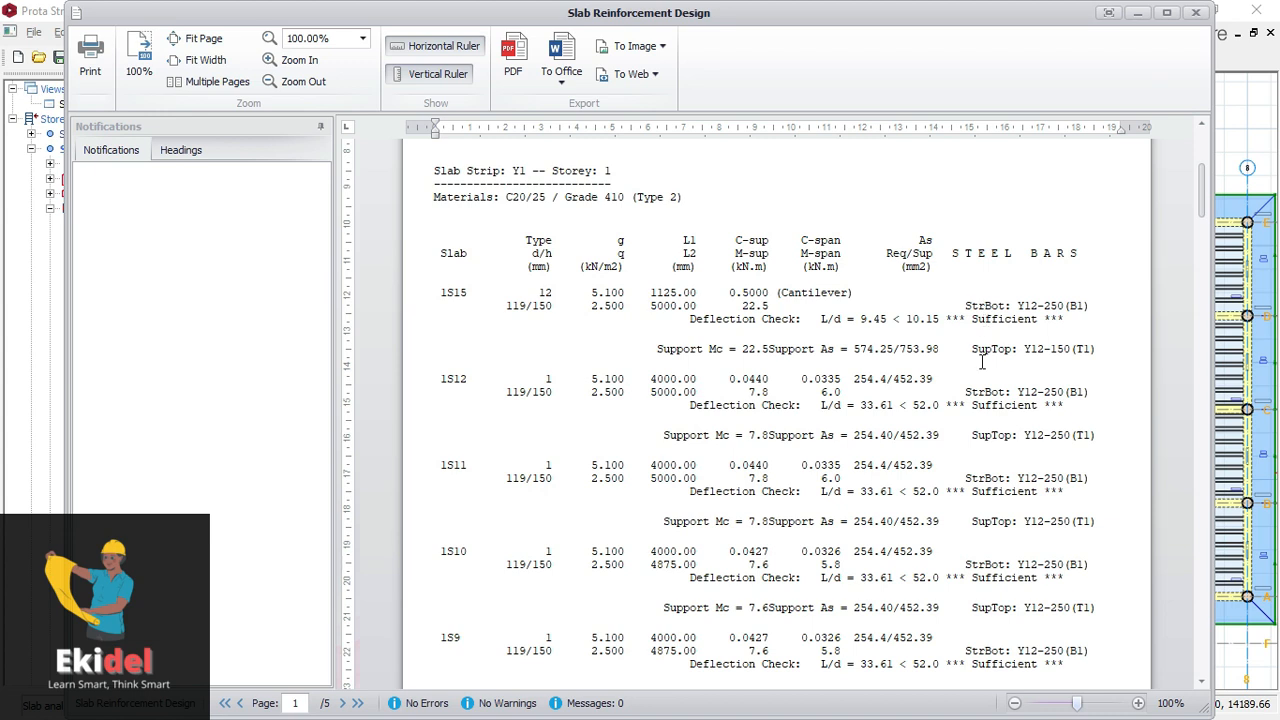
{"action": "scroll", "coordinate": [982, 362], "scroll_direction": "down", "scroll_amount": 2}
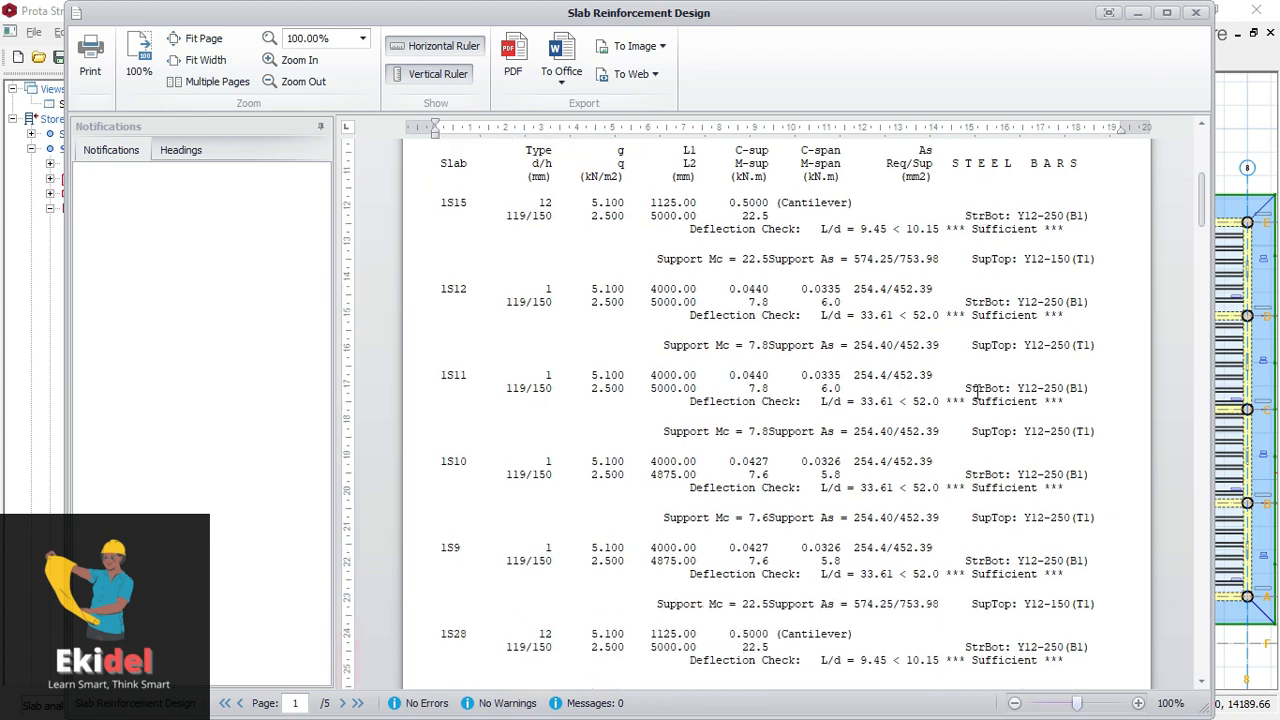
{"action": "scroll", "coordinate": [977, 390], "scroll_direction": "down", "scroll_amount": 1}
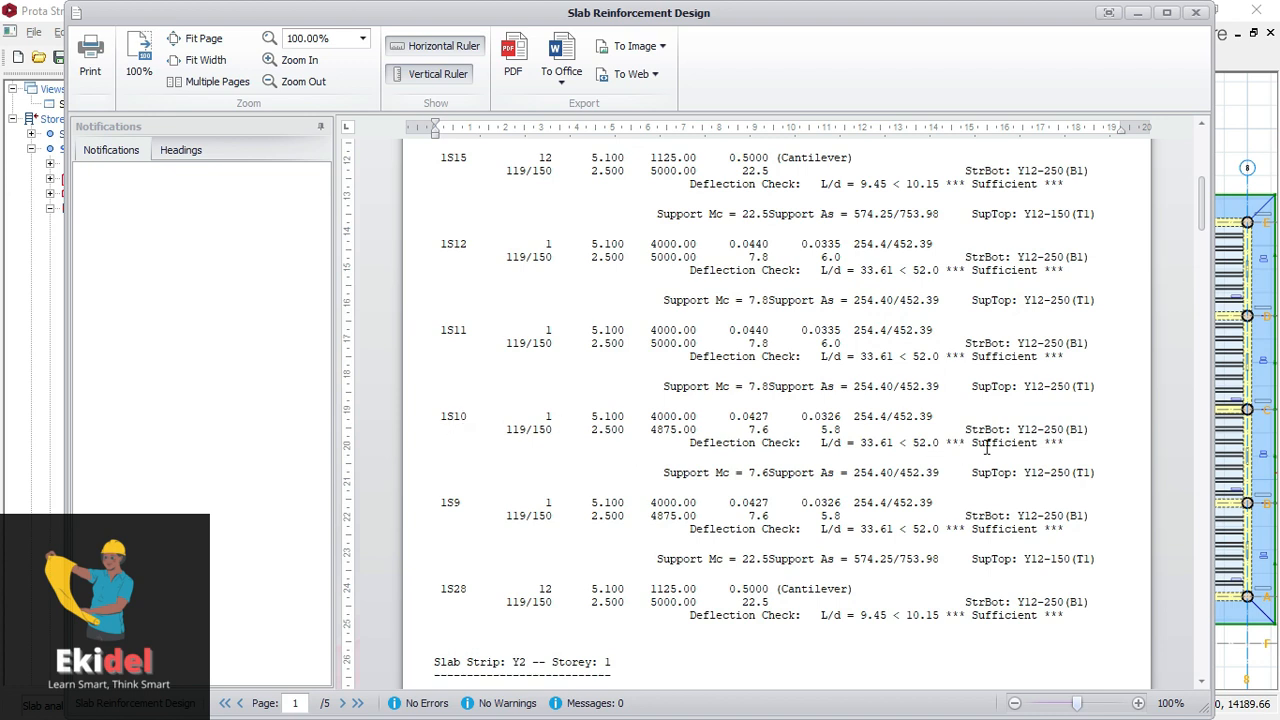
{"action": "scroll", "coordinate": [987, 448], "scroll_direction": "down", "scroll_amount": 2}
{"action": "scroll", "coordinate": [984, 478], "scroll_direction": "down", "scroll_amount": 3}
{"action": "scroll", "coordinate": [984, 483], "scroll_direction": "down", "scroll_amount": 7}
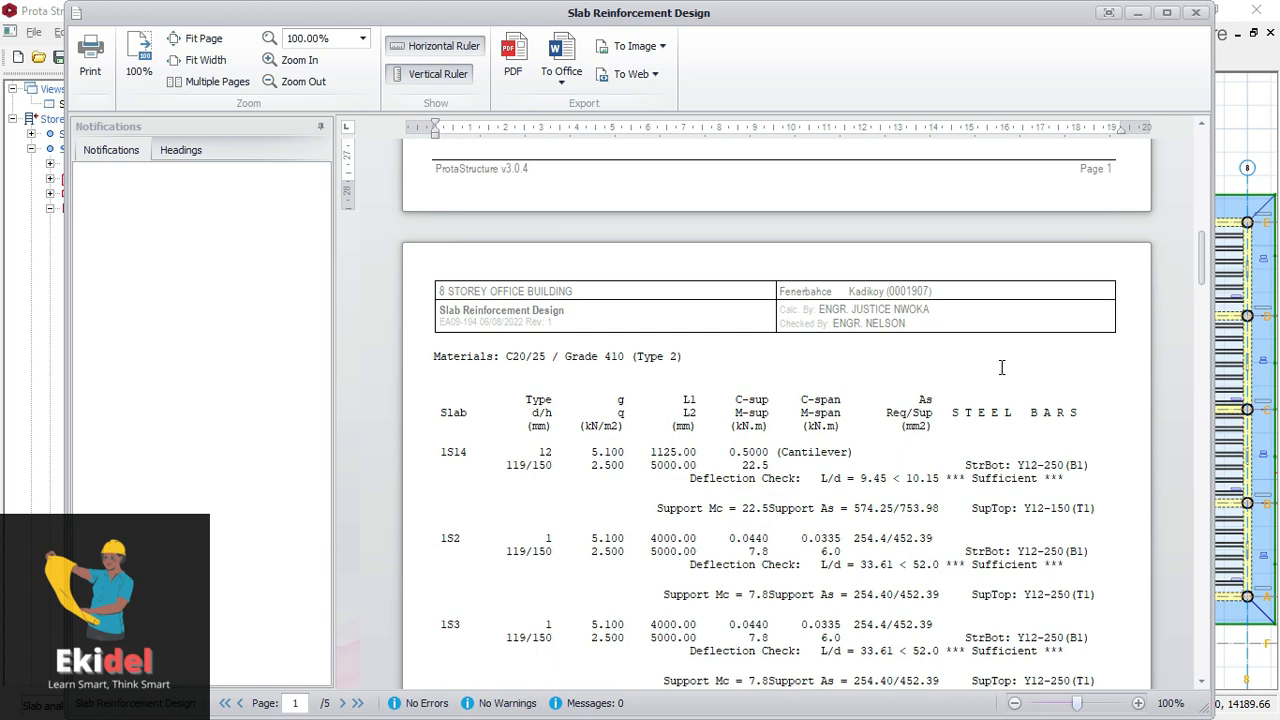
{"action": "scroll", "coordinate": [1004, 358], "scroll_direction": "up", "scroll_amount": 9}
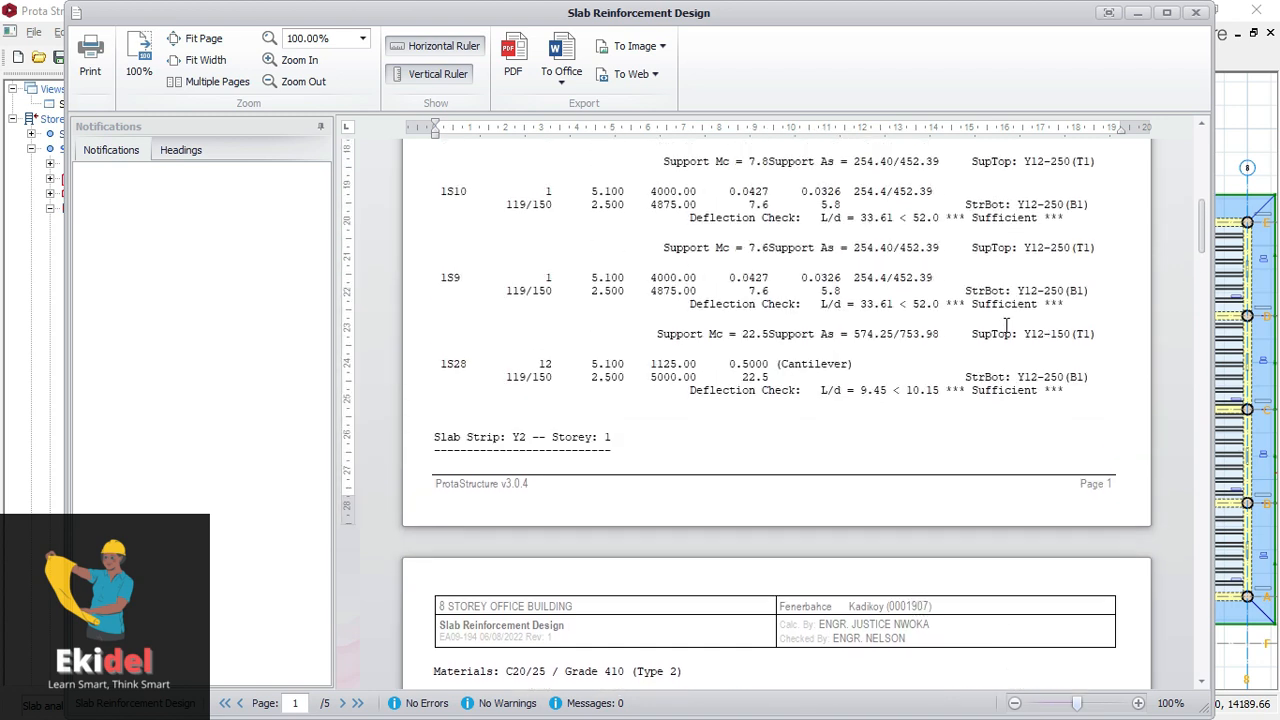
{"action": "scroll", "coordinate": [1007, 280], "scroll_direction": "up", "scroll_amount": 2}
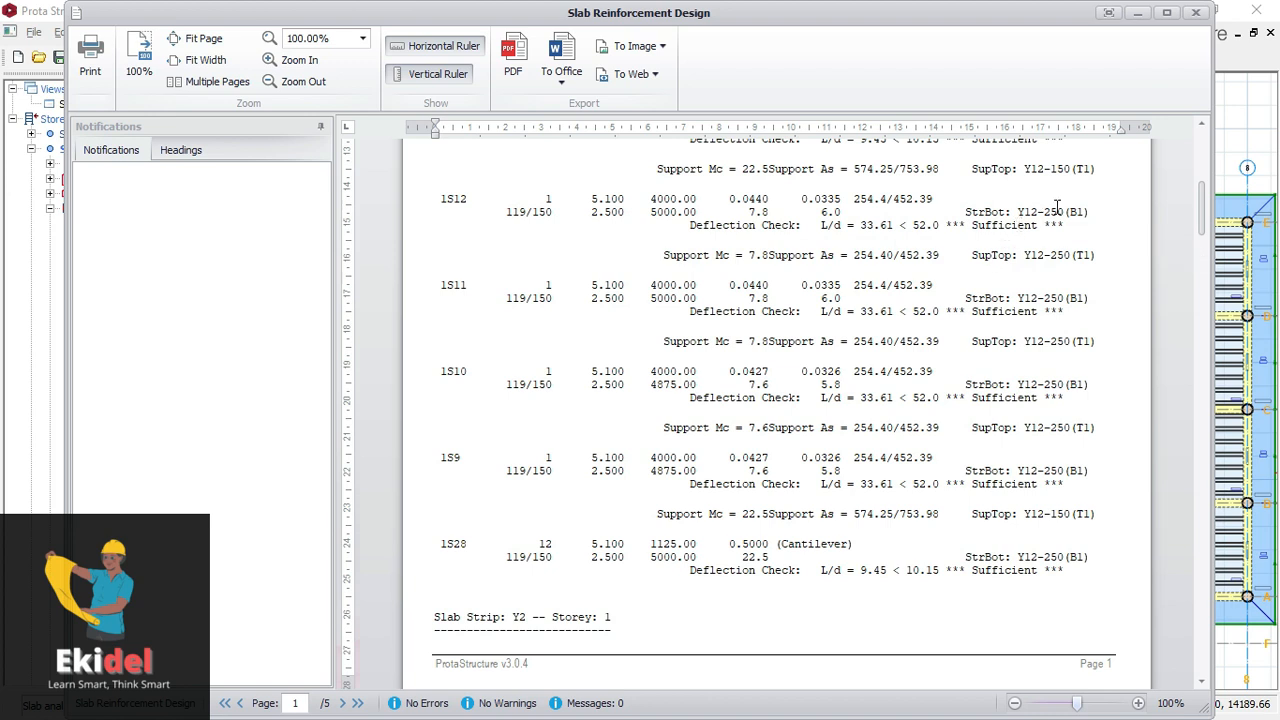
- Close the Slab Reinforcement Design report and leave the Slab Analysis and Design dialog
{"action": "left_click", "coordinate": [1196, 13]}
{"action": "left_click", "coordinate": [943, 269]}
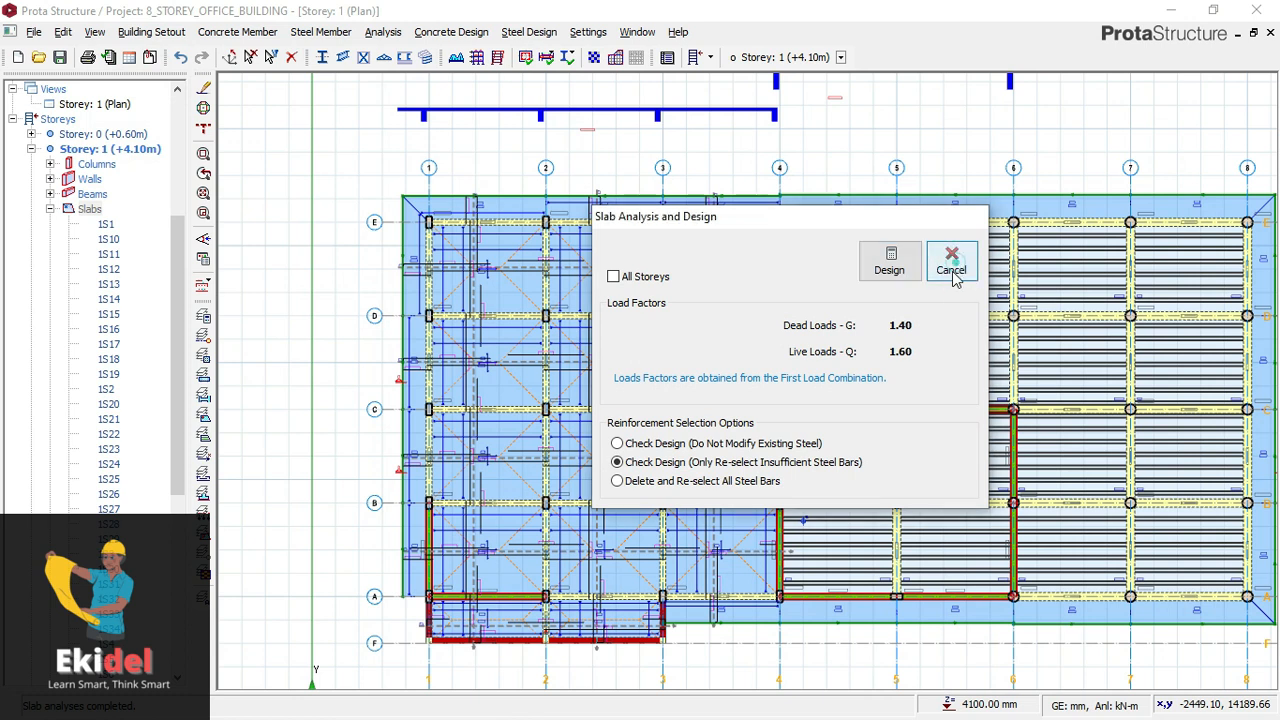
{"action": "left_click", "coordinate": [951, 268]}
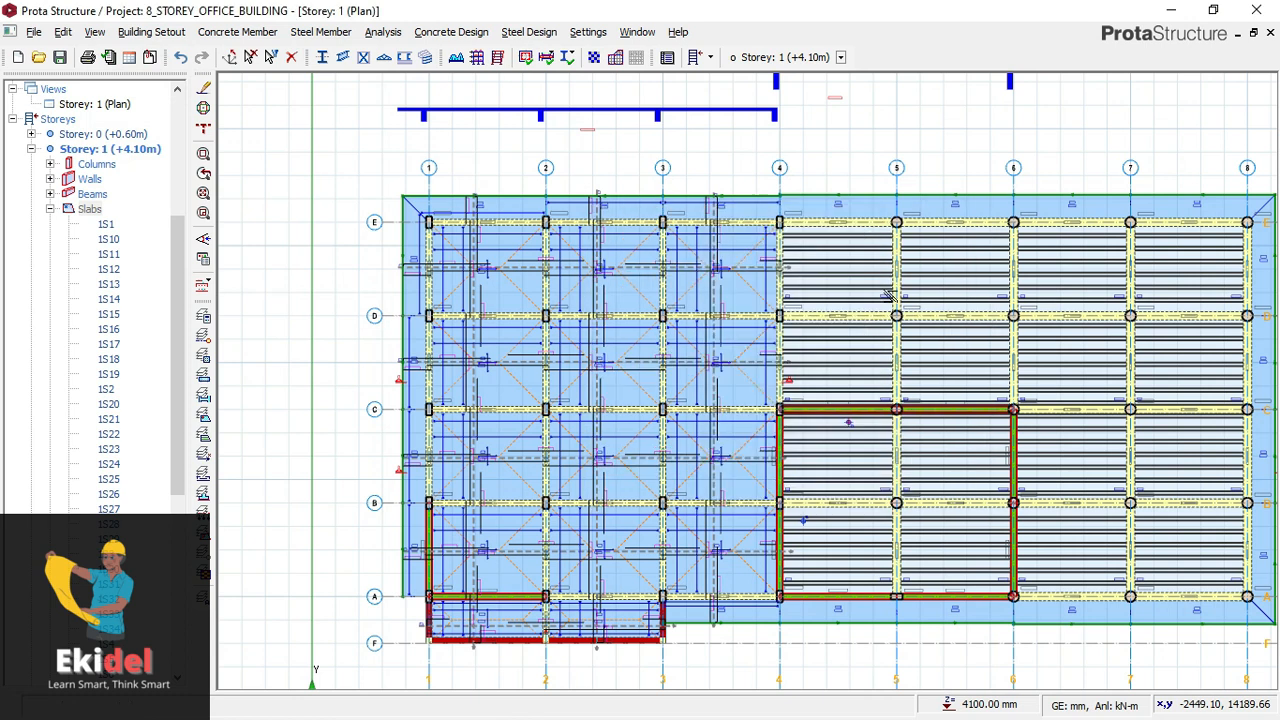
- Switch the Storey 1 plan to a 3D view and examine the whole building's slabs, beams, columns and walls from several sides
{"action": "right_click", "coordinate": [126, 105]}
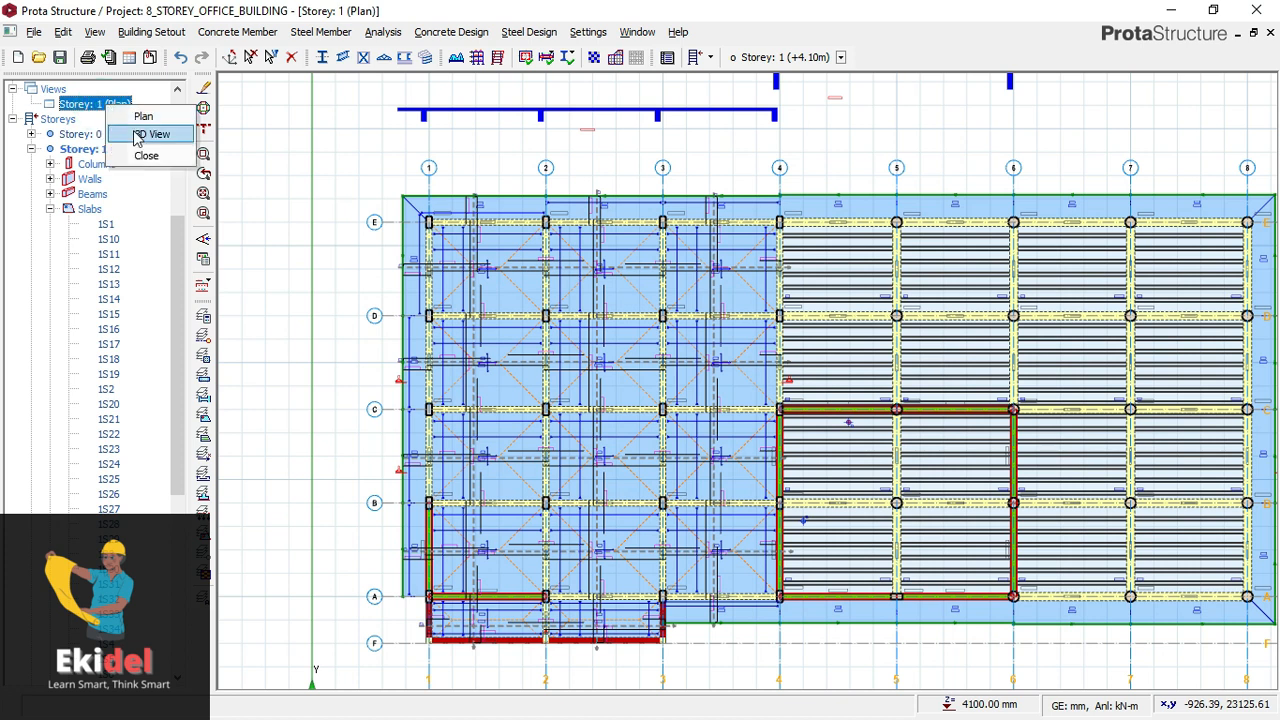
{"action": "left_click", "coordinate": [139, 138]}
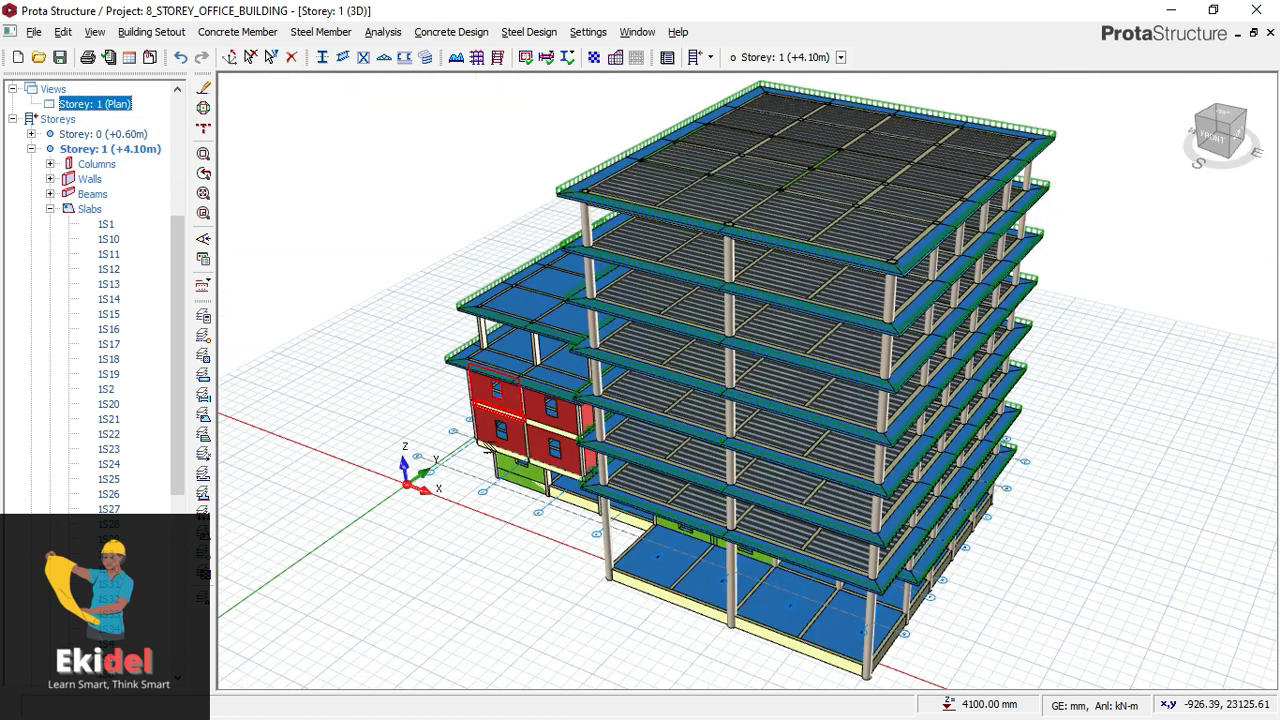
{"action": "middle_click_drag", "start_coordinate": [522, 444], "coordinate": [580, 413]}
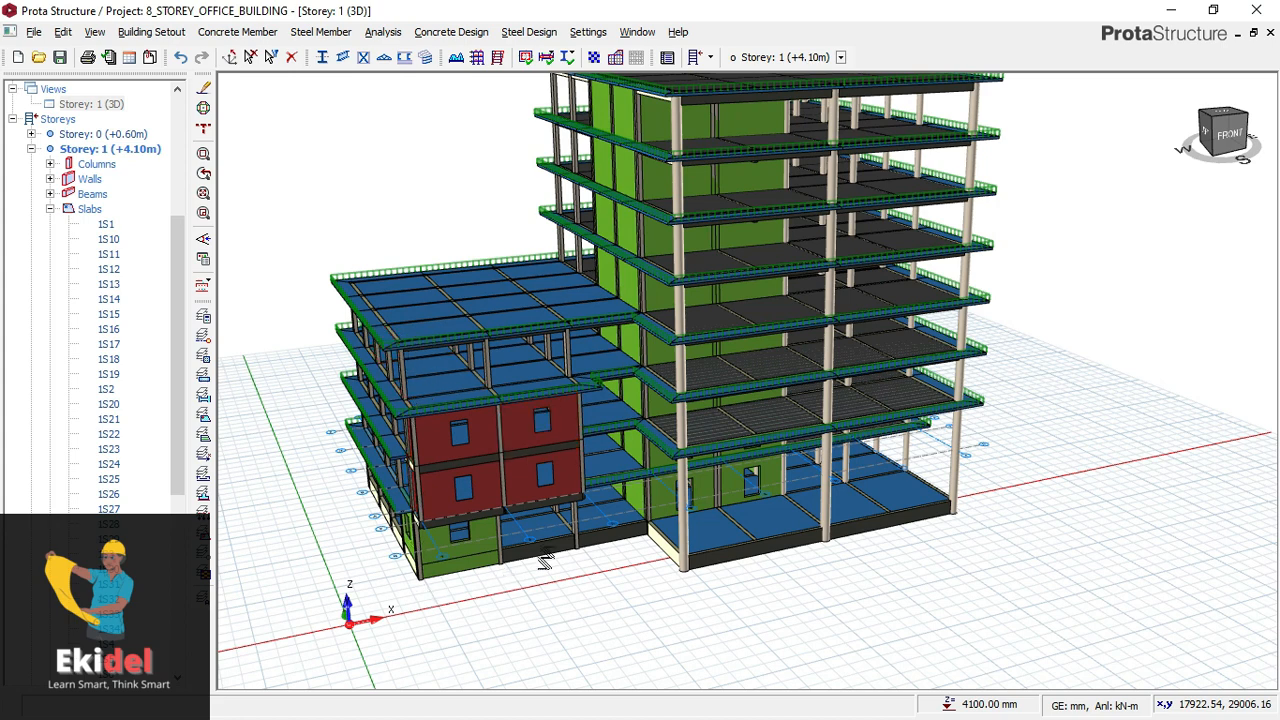
{"action": "middle_click_drag", "start_coordinate": [443, 480], "coordinate": [494, 466]}
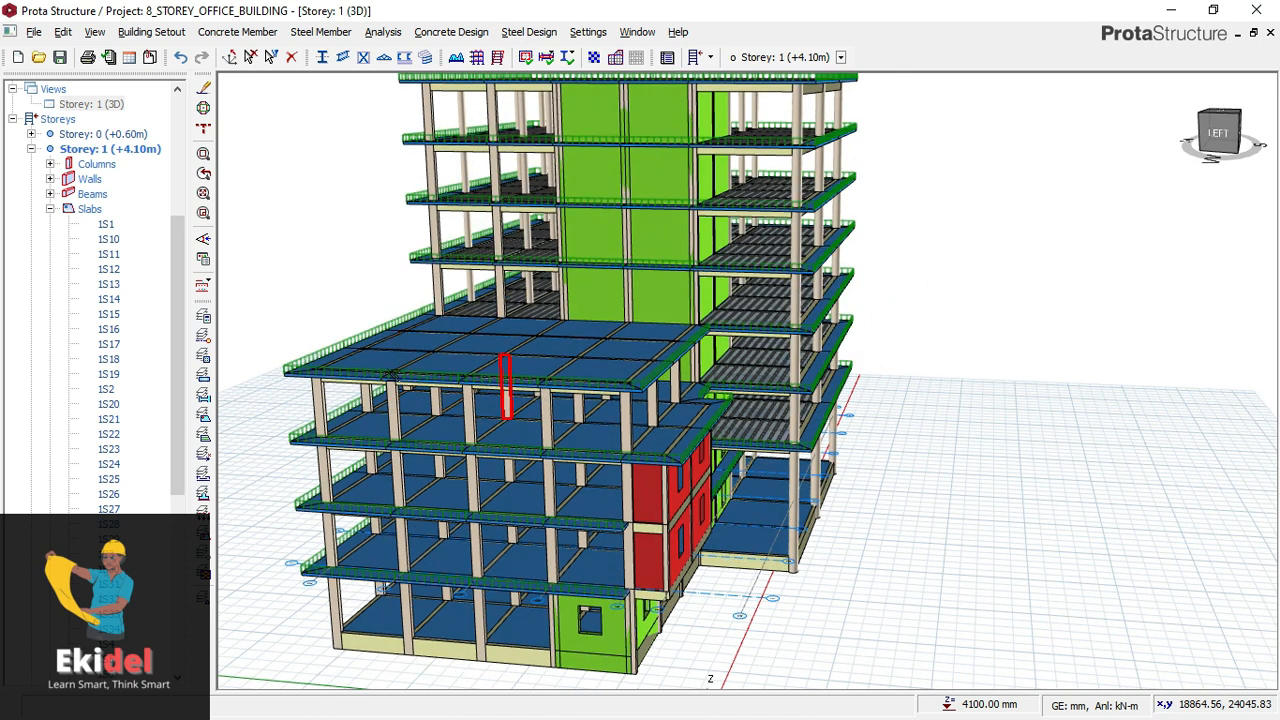
{"action": "middle_click_drag", "start_coordinate": [497, 470], "coordinate": [505, 455]}
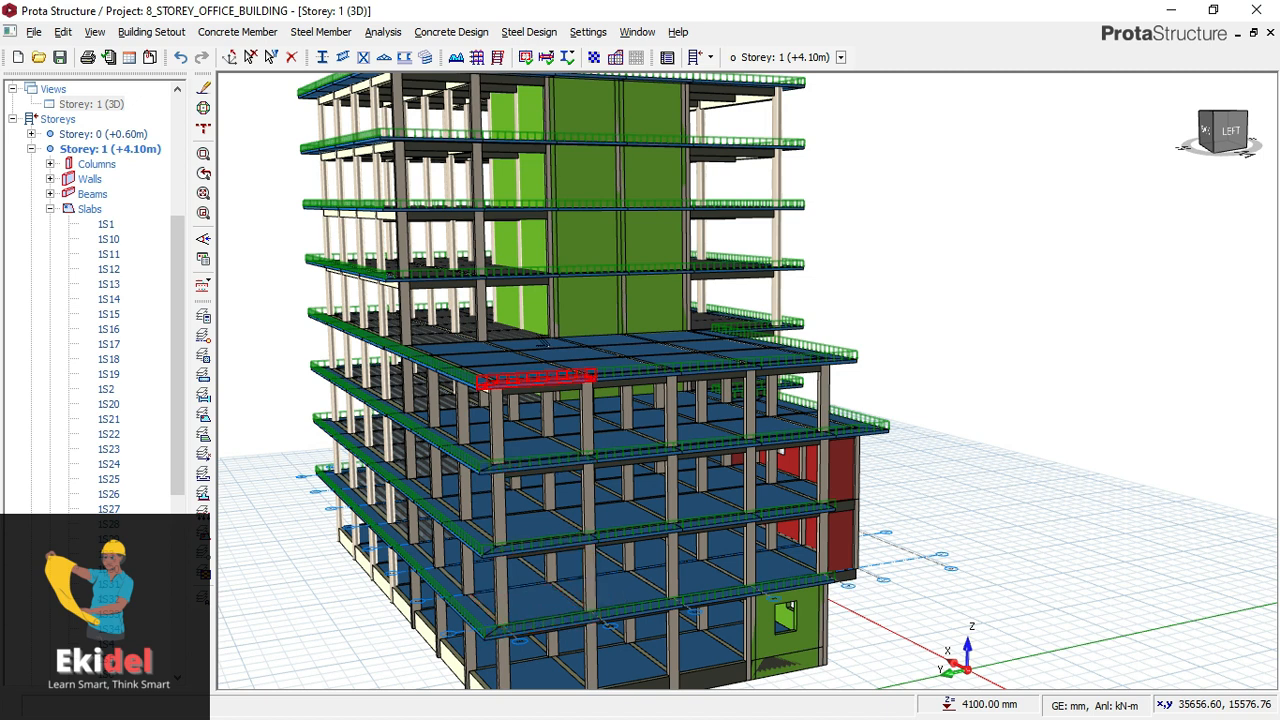
{"action": "mouse_move", "coordinate": [546, 343]}
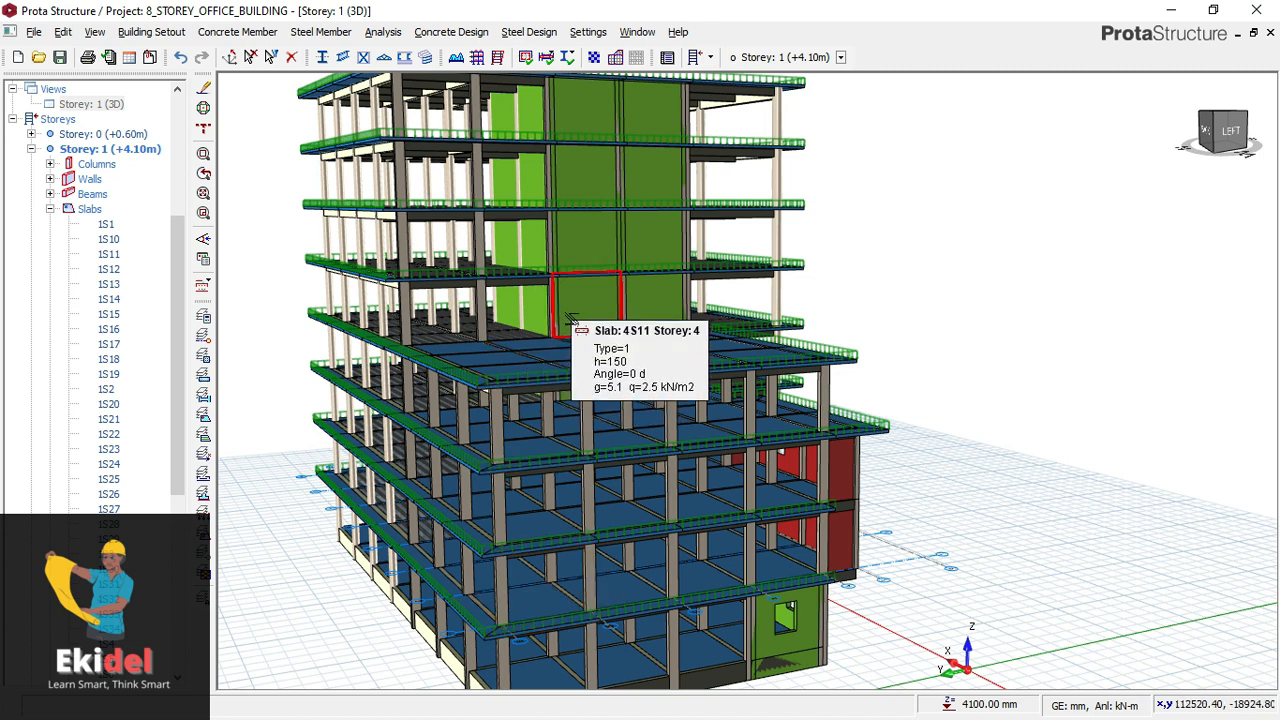
{"action": "scroll", "coordinate": [571, 317], "scroll_direction": "down", "scroll_amount": 1}
{"action": "mouse_move", "coordinate": [571, 296]}
{"action": "middle_mouse_down"}
{"action": "mouse_move", "coordinate": [556, 311]}
{"action": "mouse_move", "coordinate": [484, 309]}
{"action": "middle_mouse_up"}
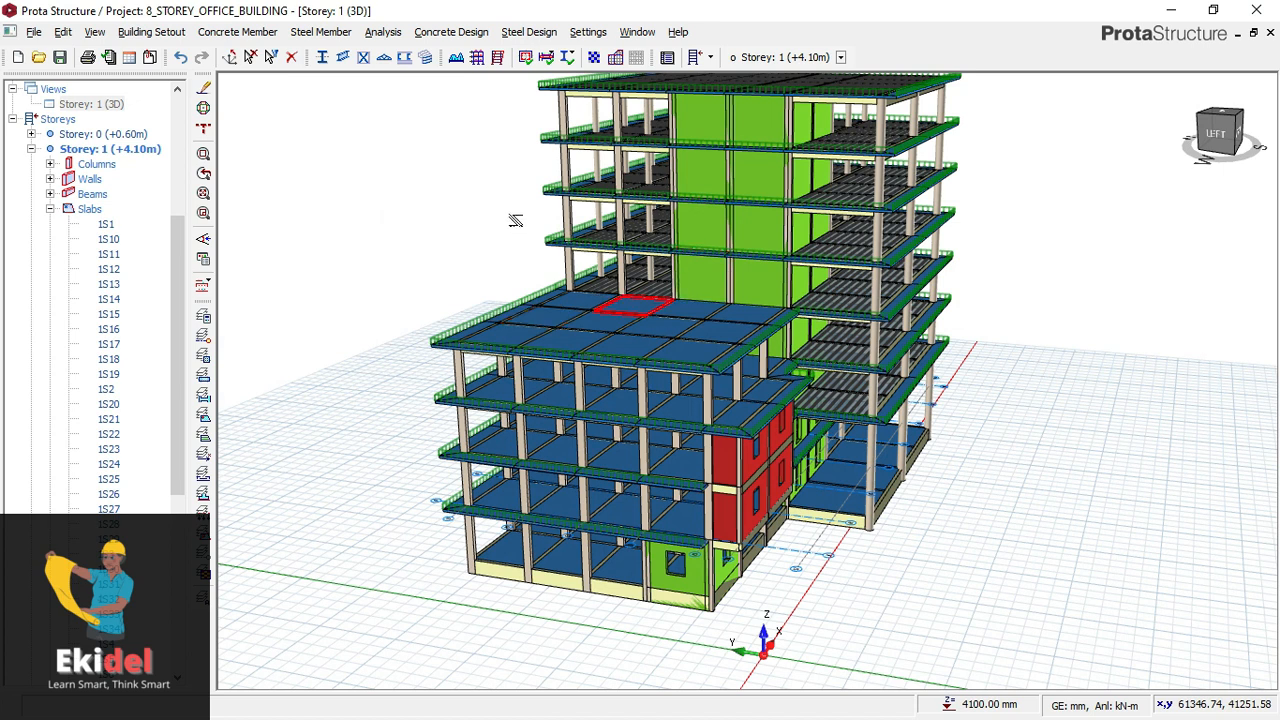
{"action": "middle_click_drag", "start_coordinate": [554, 233], "coordinate": [550, 268]}
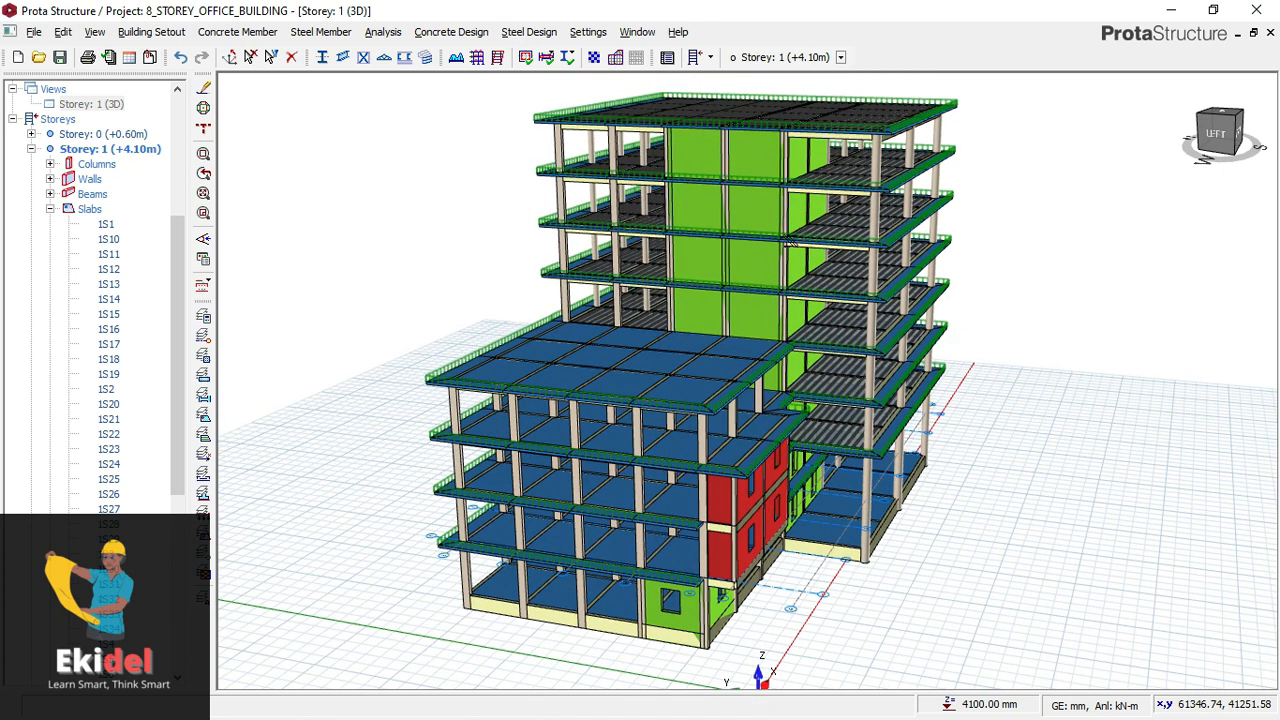
{"action": "middle_click_drag", "start_coordinate": [800, 275], "coordinate": [757, 266]}
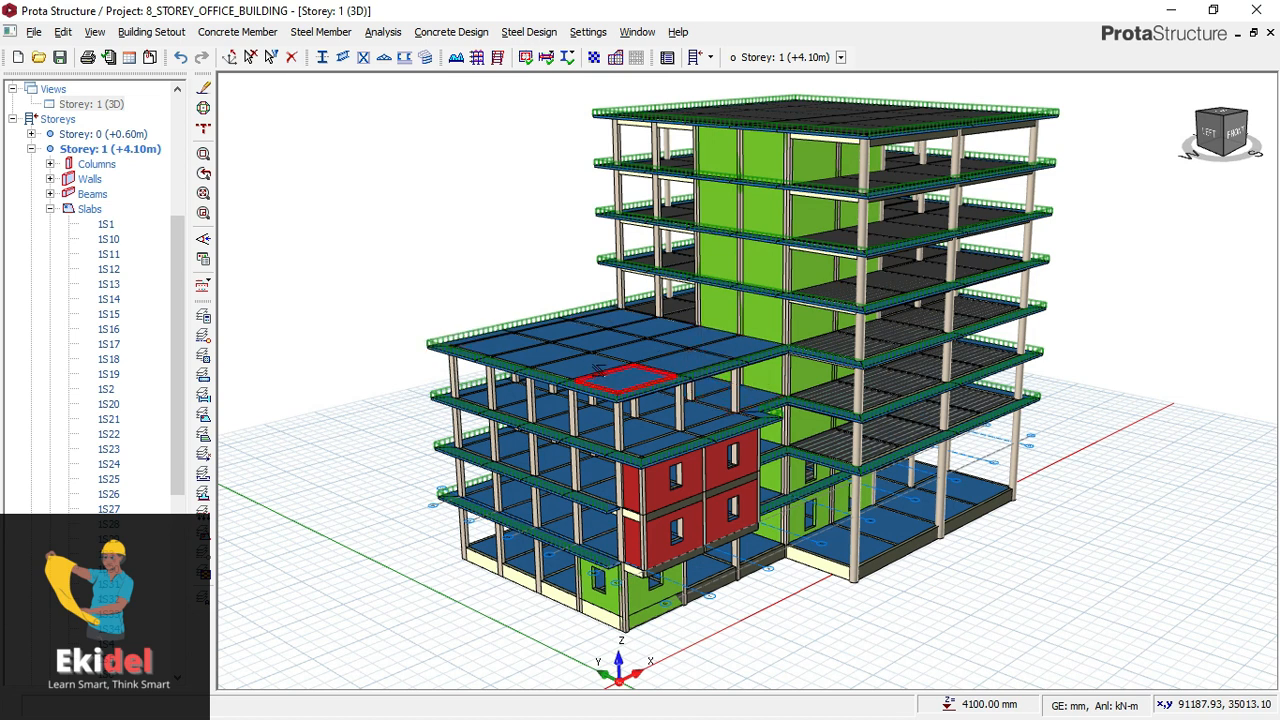
{"action": "mouse_move", "coordinate": [601, 372]}
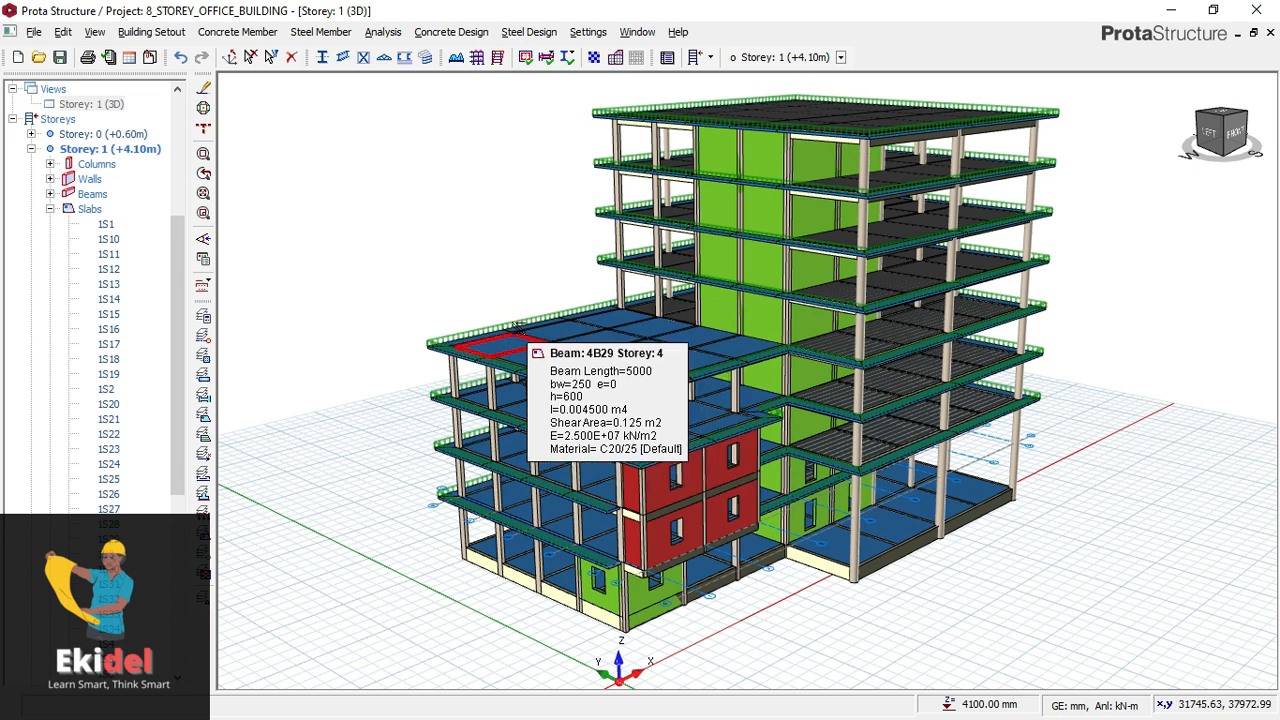
{"action": "mouse_move", "coordinate": [414, 315]}
{"action": "middle_mouse_down"}
{"action": "mouse_move", "coordinate": [560, 322]}
{"action": "mouse_move", "coordinate": [465, 311]}
{"action": "mouse_move", "coordinate": [404, 322]}
{"action": "middle_mouse_up"}
{"action": "middle_click_drag", "start_coordinate": [400, 322], "coordinate": [393, 322]}
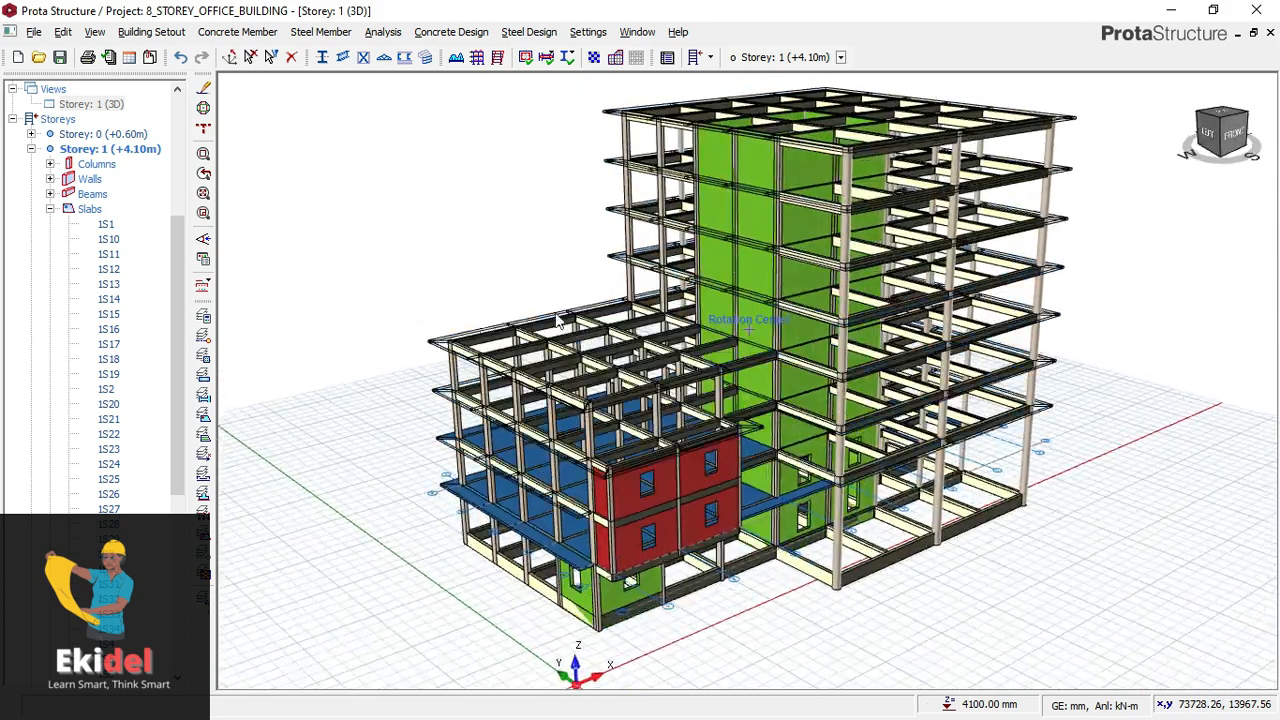
{"action": "scroll", "coordinate": [616, 249], "scroll_direction": "up", "scroll_amount": 5}
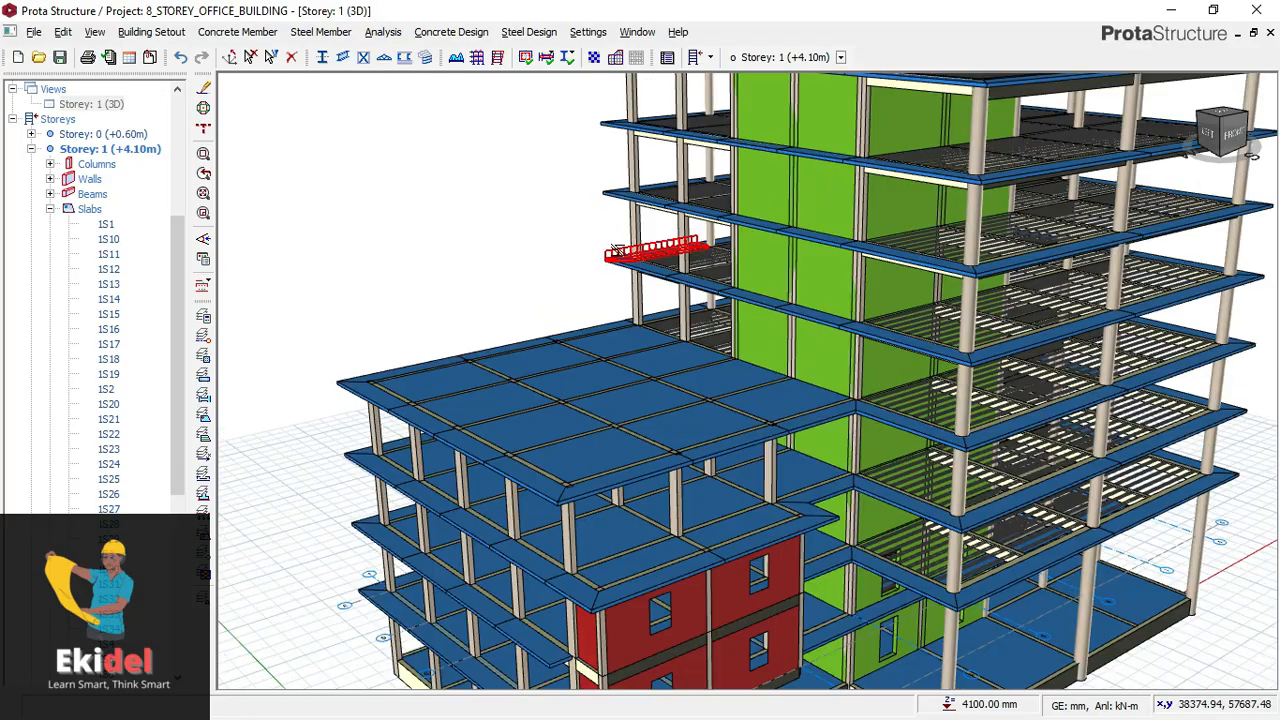